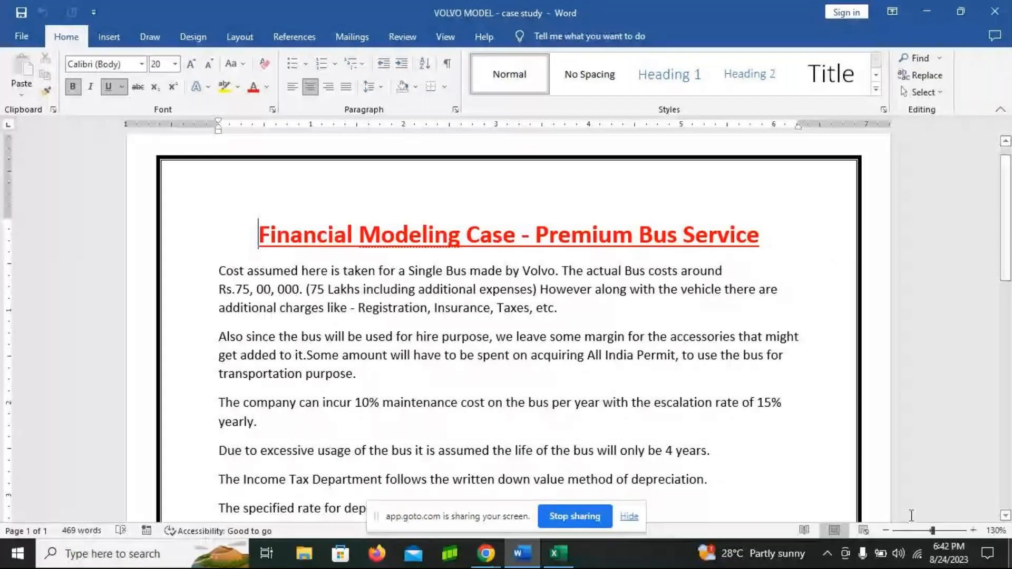
# - Raise the system's speaker volume
pyautogui.click(900, 555)
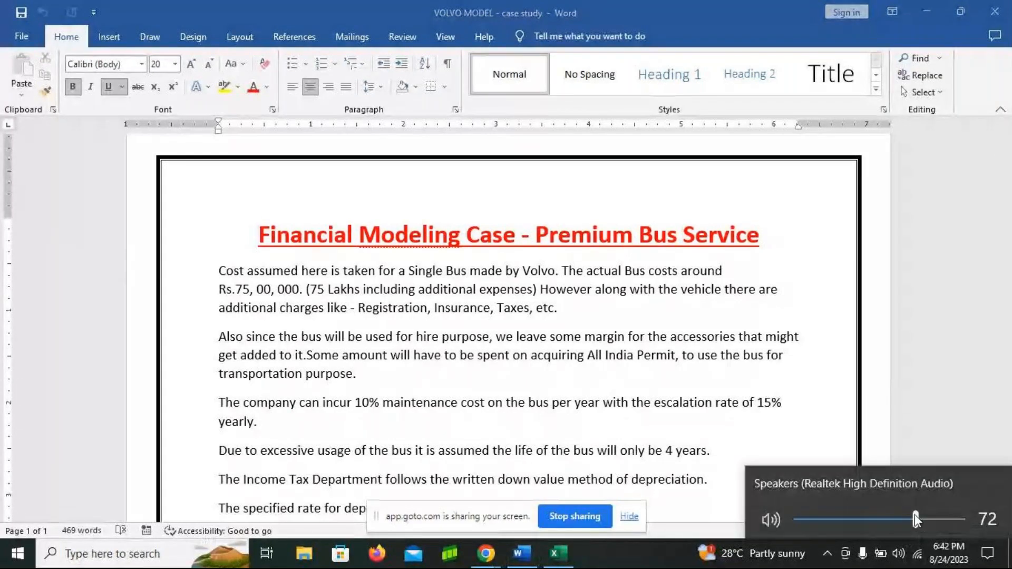
pyautogui.moveTo(921, 517); pyautogui.dragTo(965, 518)
pyautogui.click(958, 388)
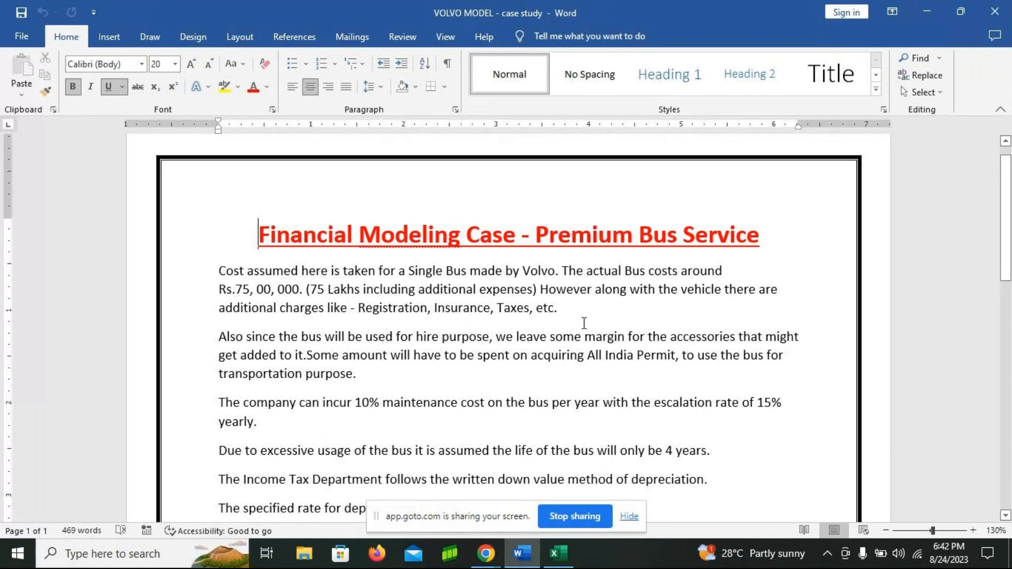
# - Read through the premium bus service case study in Word and check it against the assumptions layout in the Excel workbook
pyautogui.scroll(-1, 584, 323)
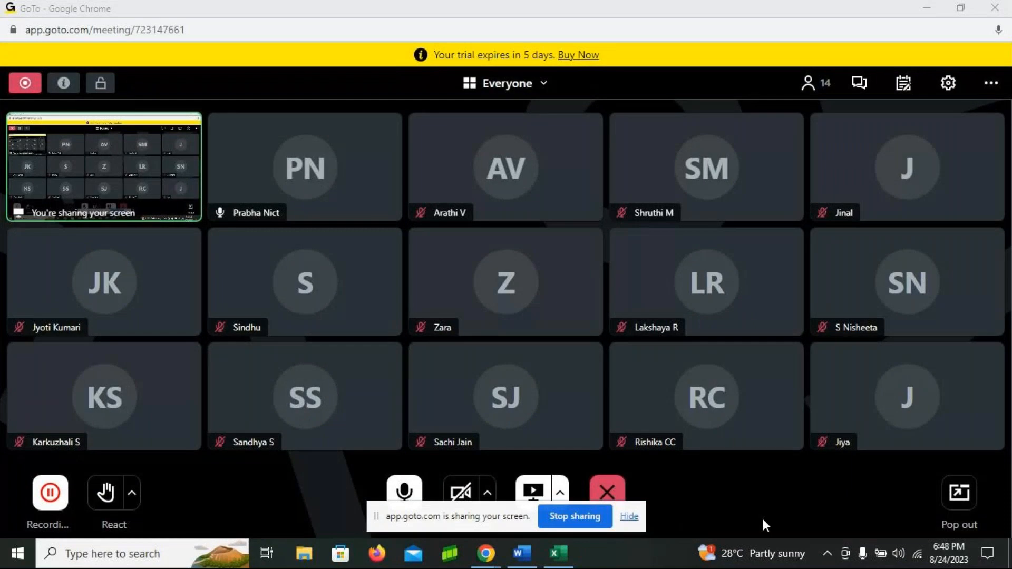
pyautogui.hotkey('alt', 'Tab')
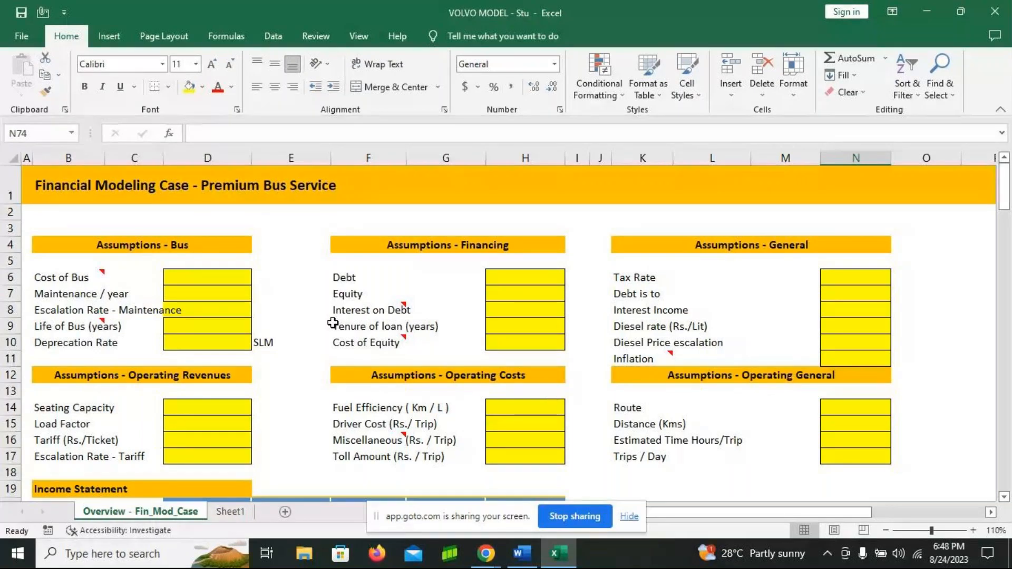
pyautogui.click(522, 553)
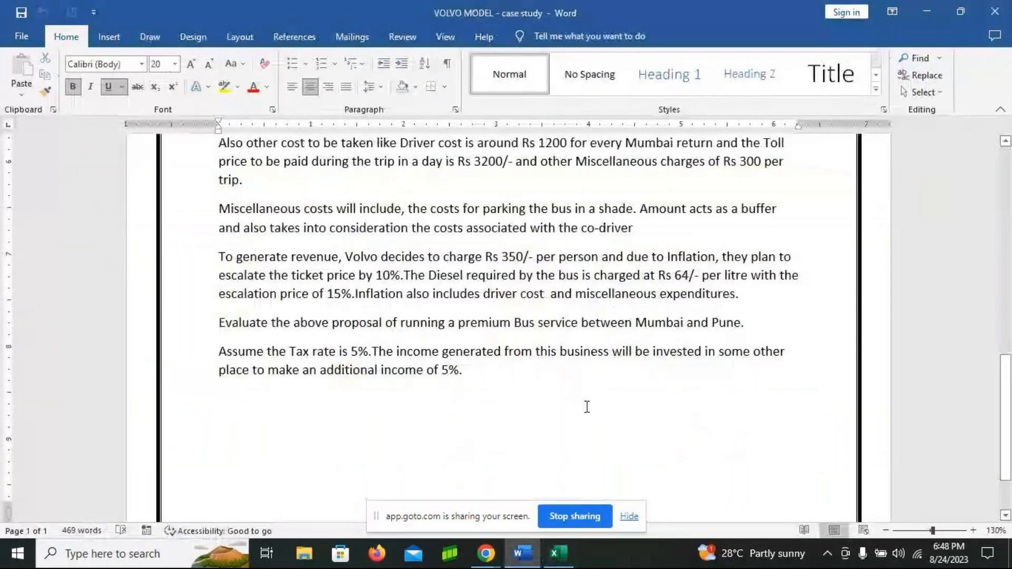
pyautogui.scroll(1, 572, 364)
pyautogui.scroll(8, 572, 364)
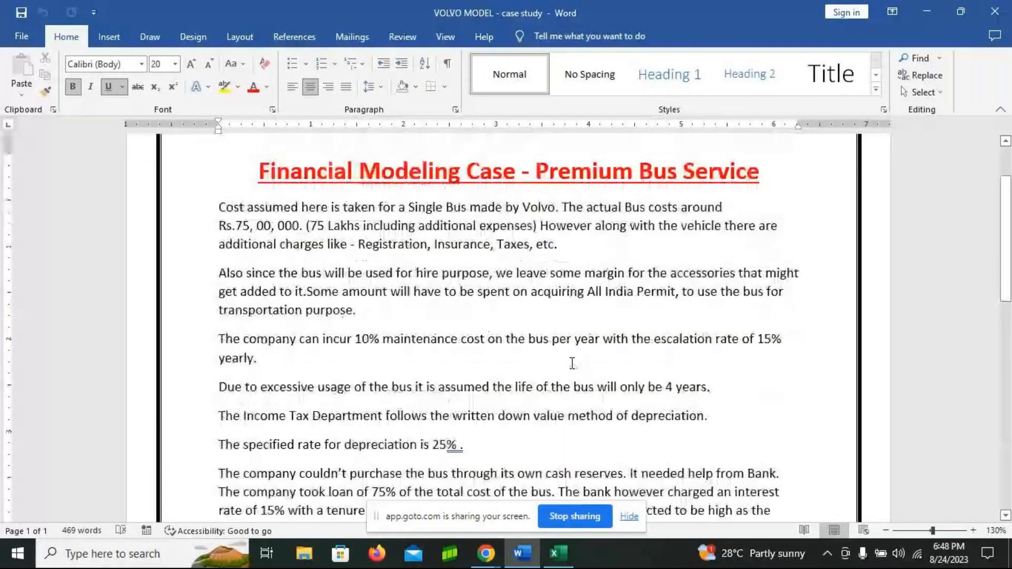
# - Look up the bus price in the Word case study and enter 7500000 as the Cost of Bus in Excel cell D6
pyautogui.hotkey('alt', 'Tab')
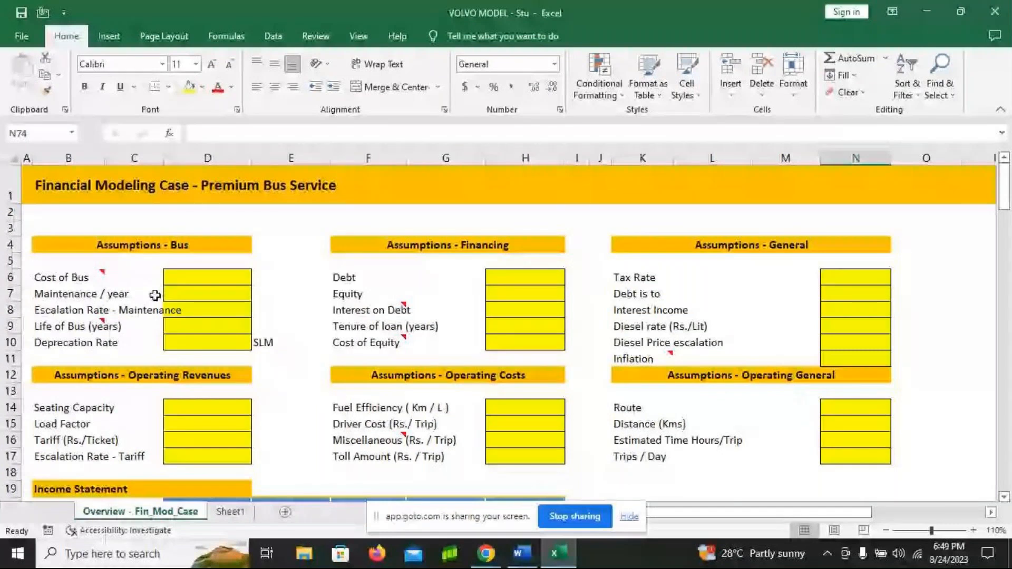
pyautogui.click(193, 282)
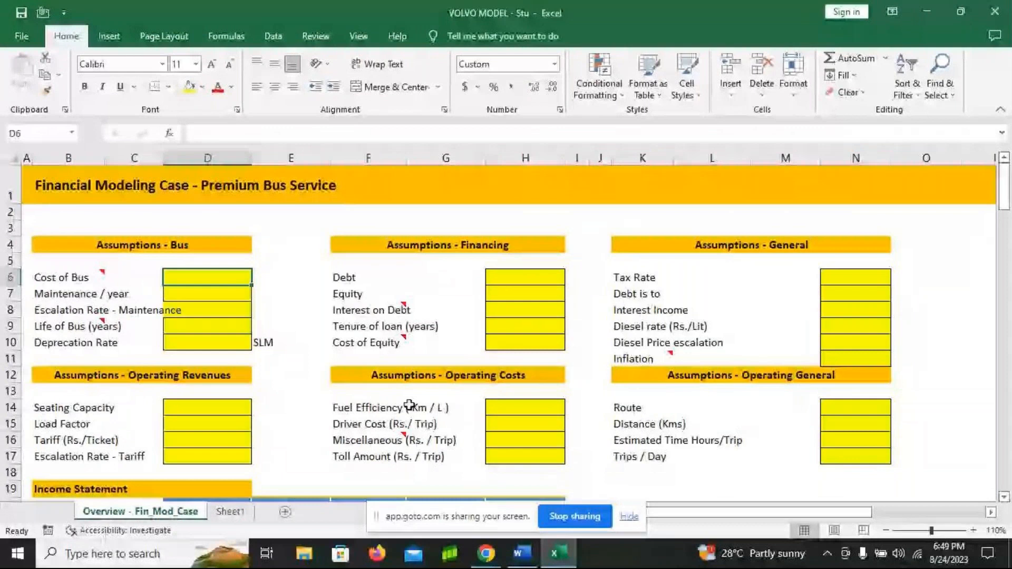
pyautogui.hotkey('alt', 'Tab')
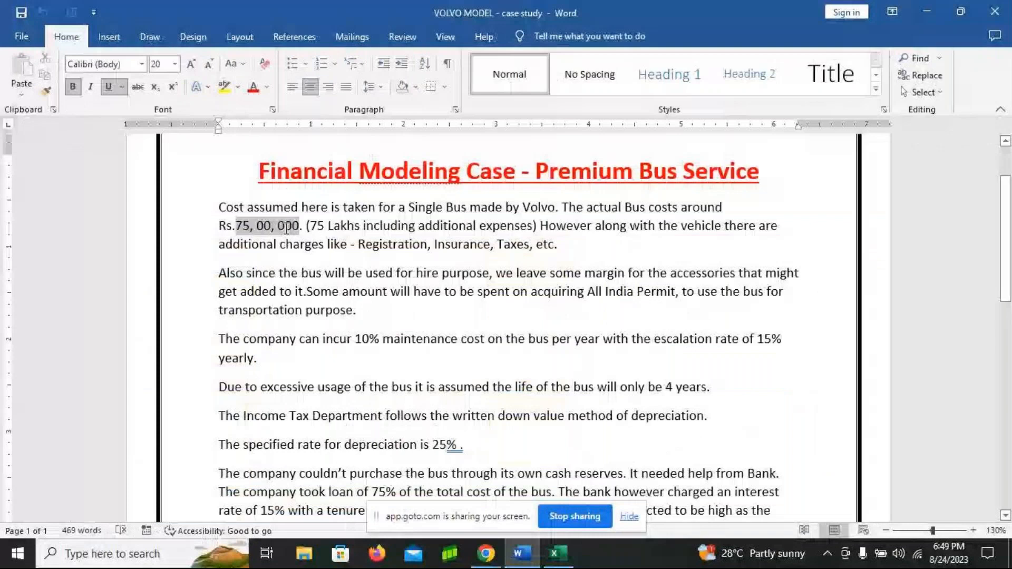
pyautogui.hotkey('alt', 'Tab')
pyautogui.write('7500000')
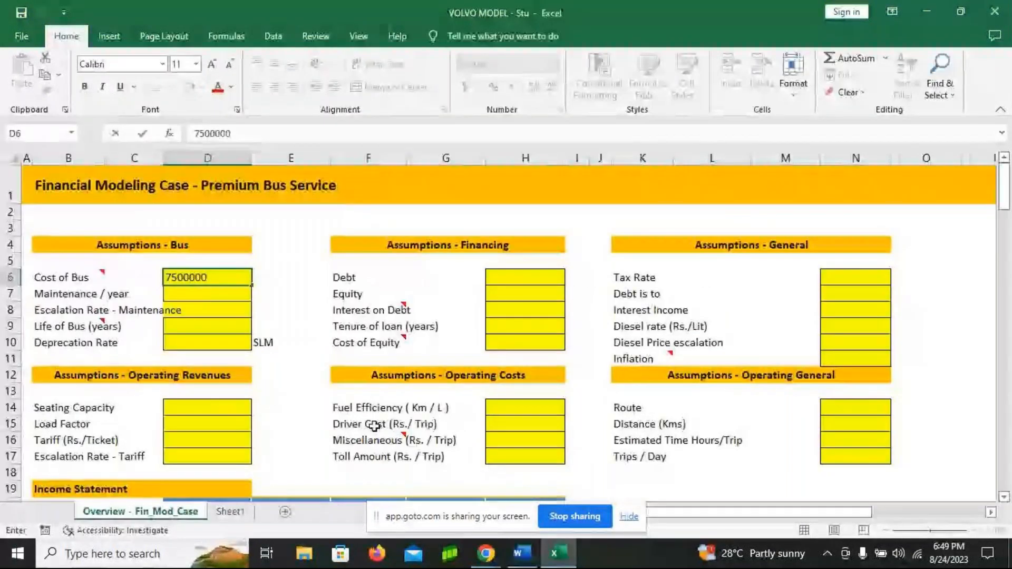
# - Find the yearly maintenance cost in the Word case study and enter 10% for Maintenance / year in Excel cell D7
pyautogui.hotkey('alt', 'Tab')
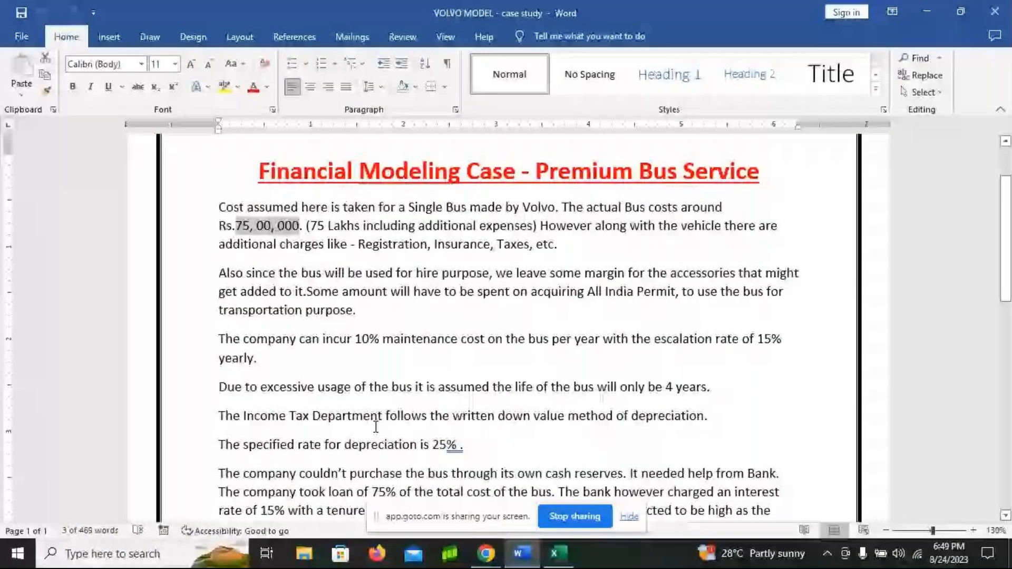
pyautogui.moveTo(355, 339); pyautogui.dragTo(441, 342)
pyautogui.hotkey('alt', 'Tab')
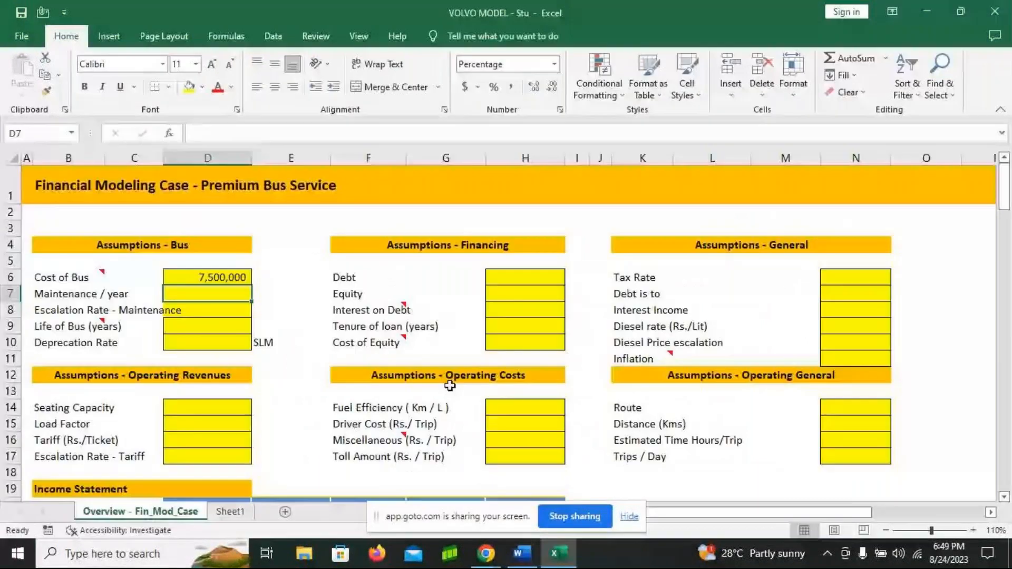
pyautogui.write('10%')
pyautogui.press('Return')
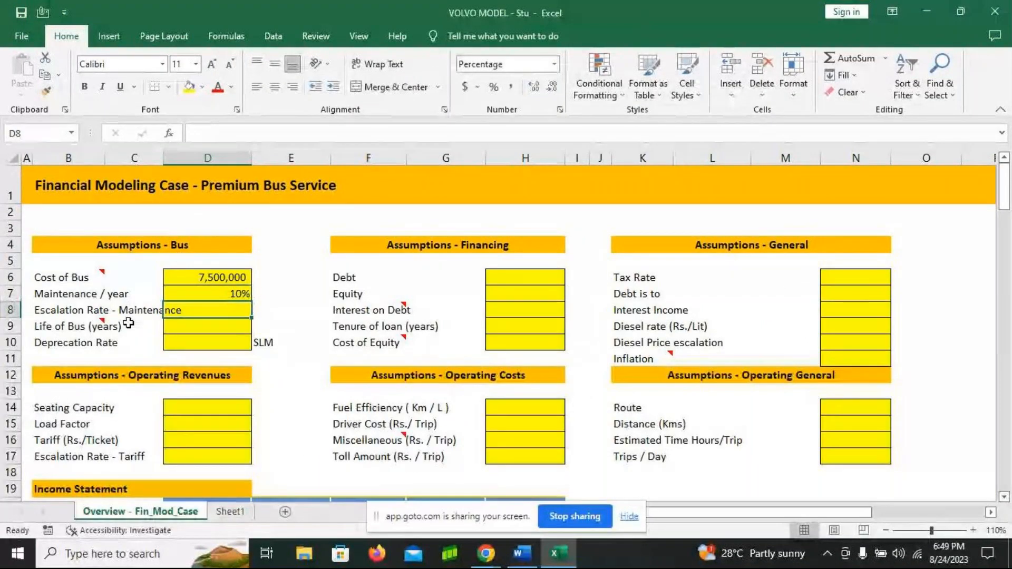
# - Highlight the maintenance escalation rate in the Word case study and enter 15% for it in Excel cell D8
pyautogui.hotkey('alt', 'Tab')
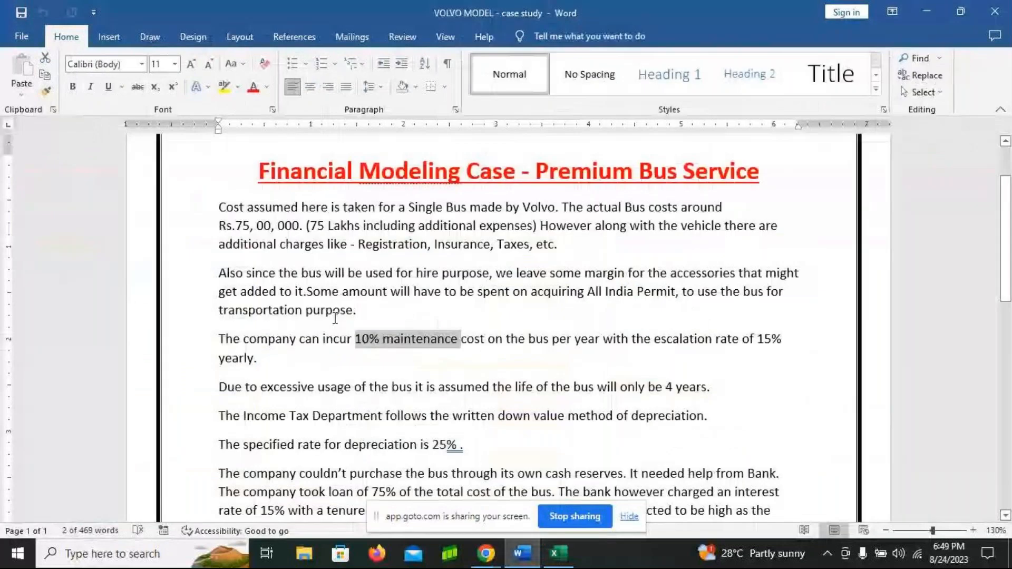
pyautogui.moveTo(654, 339); pyautogui.dragTo(783, 342)
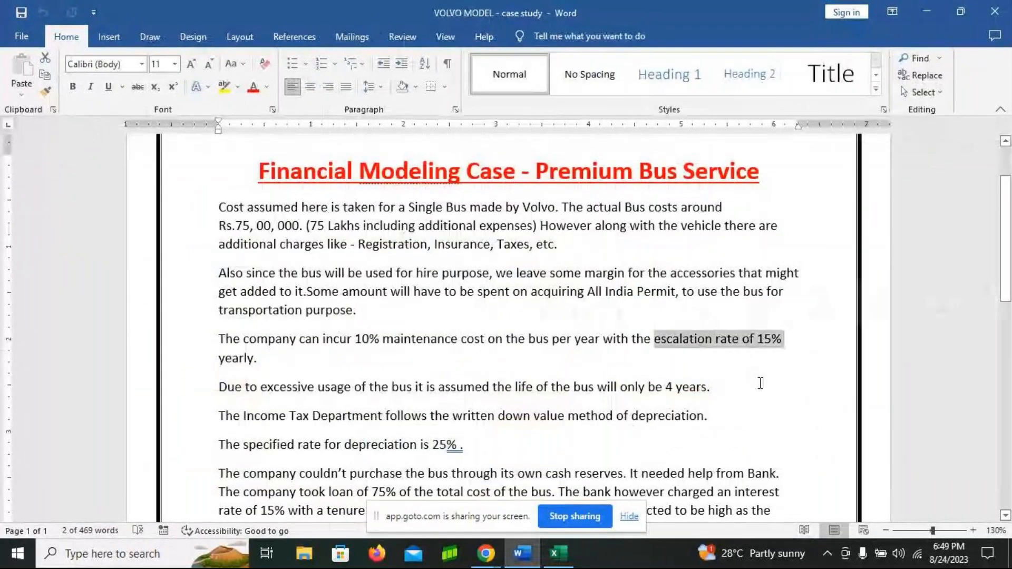
pyautogui.hotkey('alt', 'Tab')
pyautogui.write('15')
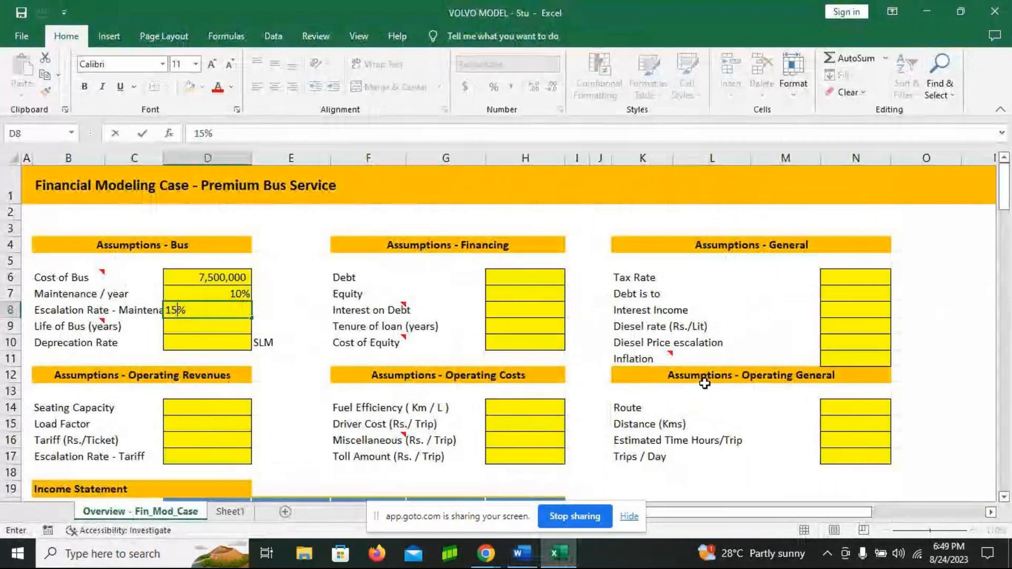
pyautogui.press('Return')
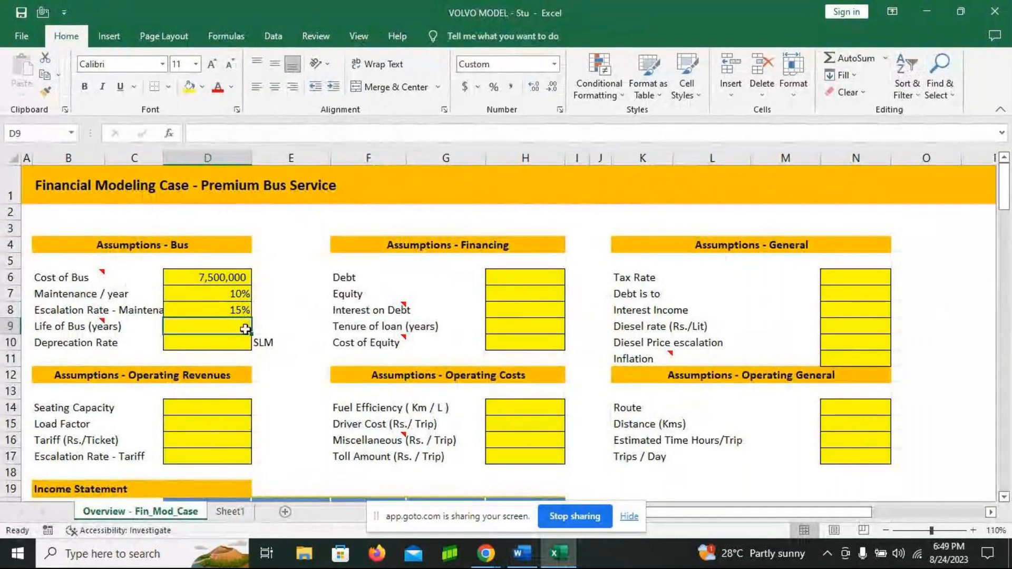
# - Using the Word case study, enter 4 for Life of Bus in Excel cell D9 and 25% for the depreciation rate in D10
pyautogui.hotkey('alt', 'Tab')
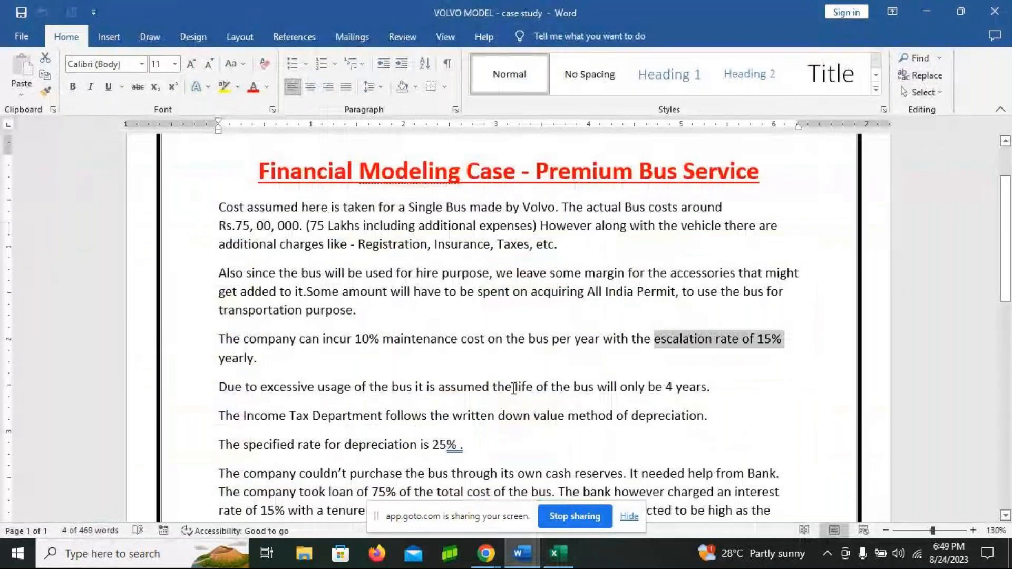
pyautogui.moveTo(506, 388); pyautogui.dragTo(695, 387)
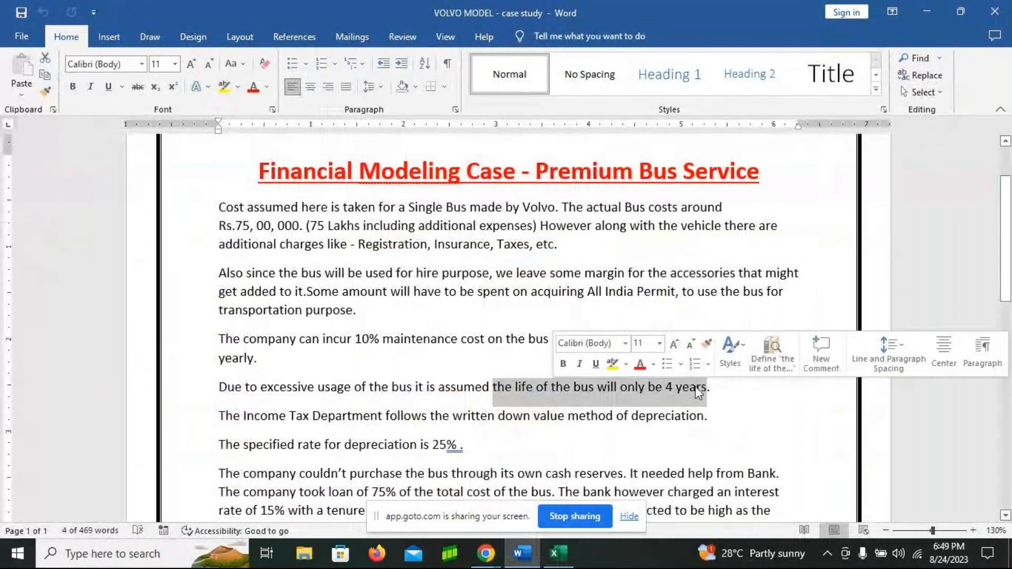
pyautogui.hotkey('alt', 'Tab')
pyautogui.write('4')
pyautogui.press('Return')
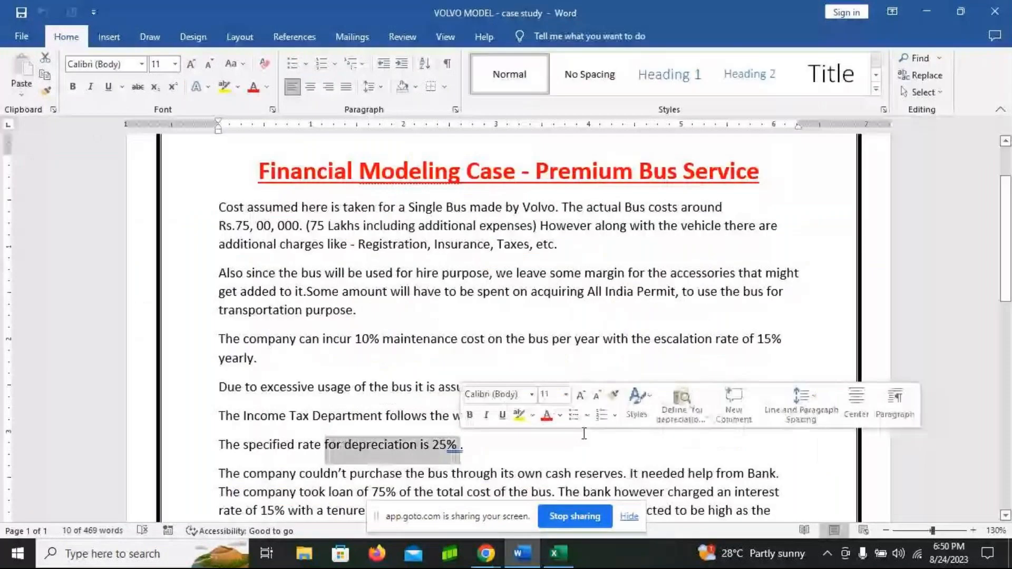
pyautogui.hotkey('alt', 'Tab')
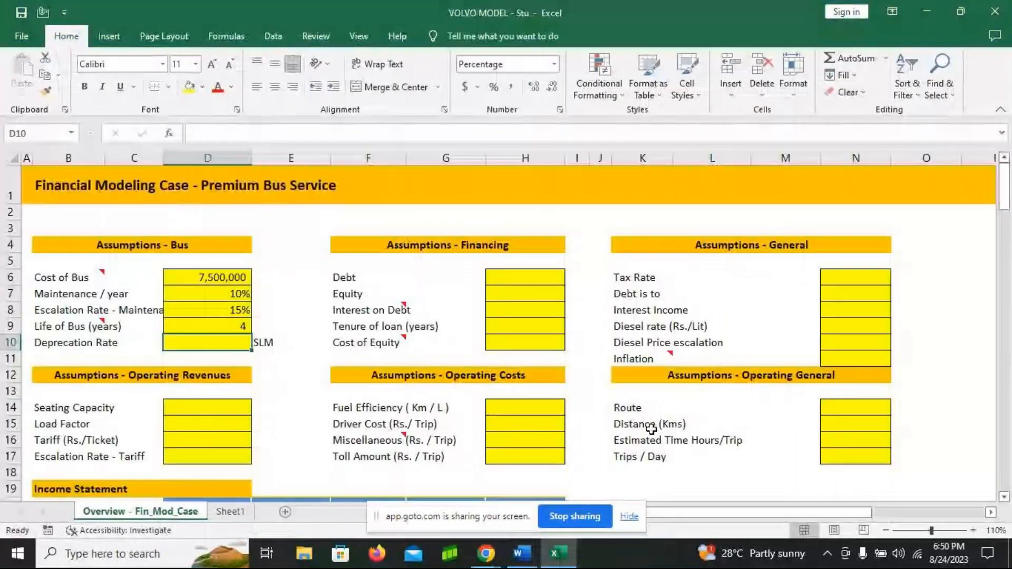
pyautogui.write('25%')
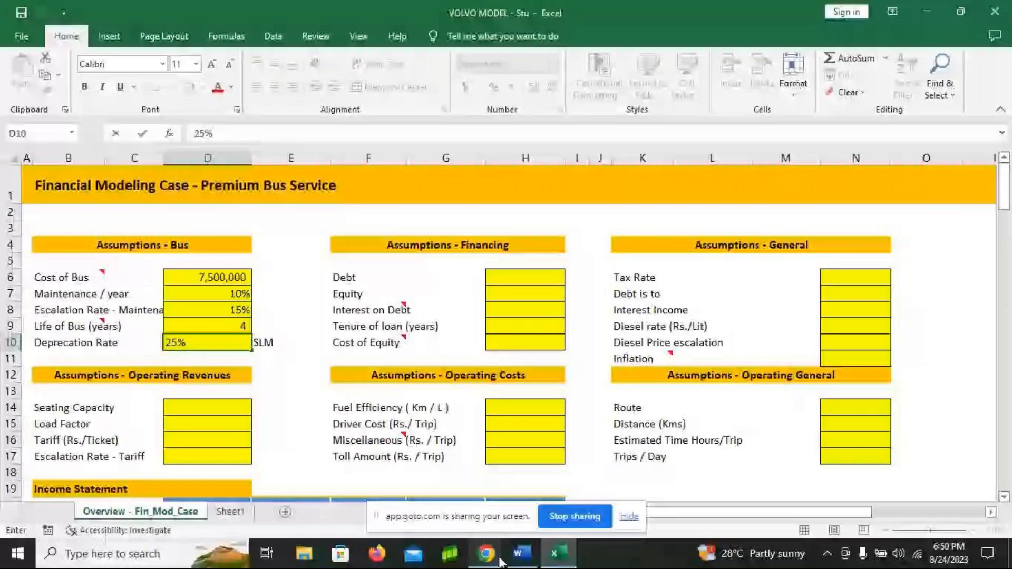
# - Enter 35 as the Seating Capacity in cell D14 of the operating revenue assumptions
pyautogui.click(207, 408)
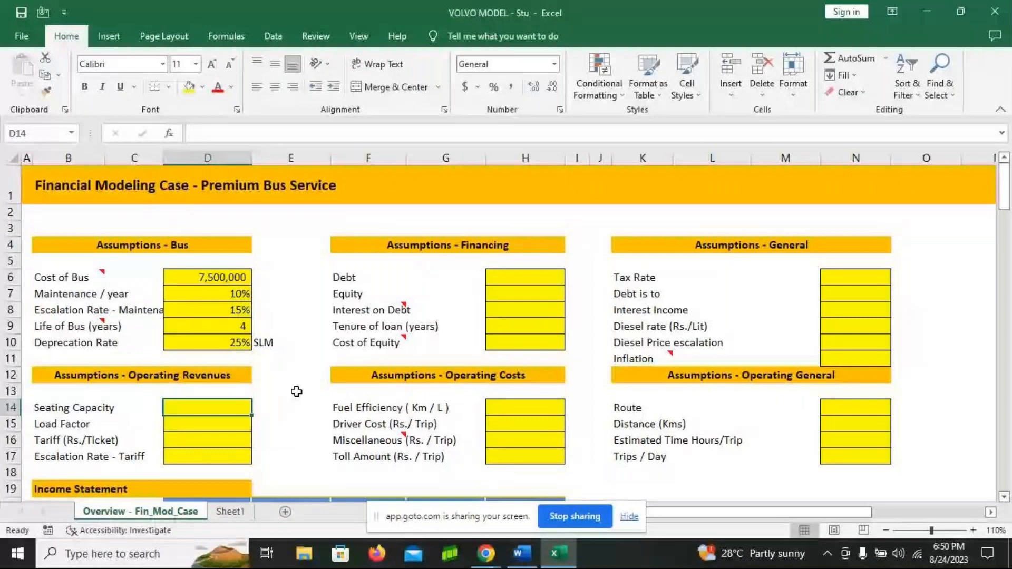
pyautogui.write('35')
pyautogui.press('Return')
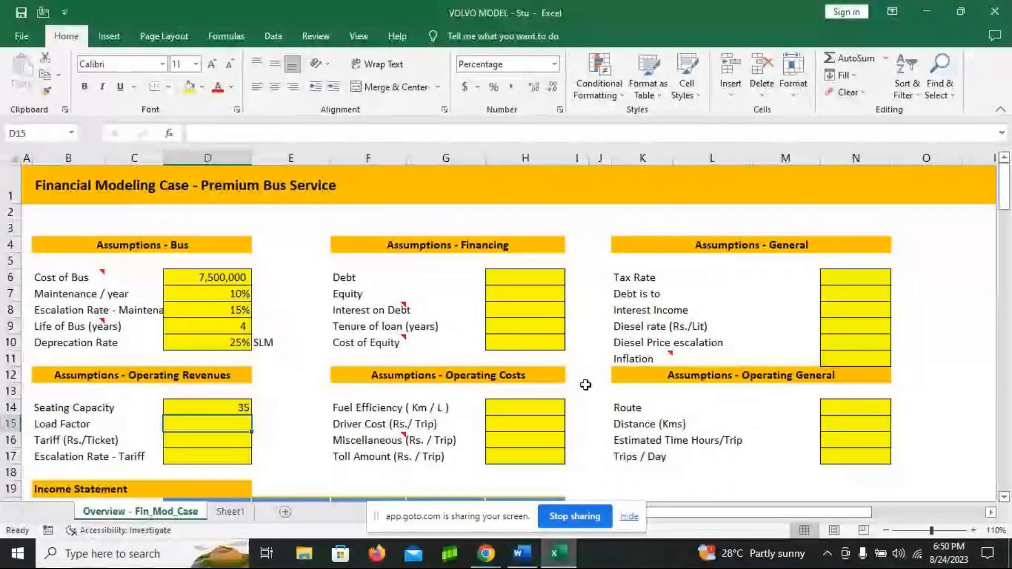
# - Locate the load factor in the Word case study and enter 50% for Load Factor in Excel cell D15
pyautogui.hotkey('alt', 'Tab')
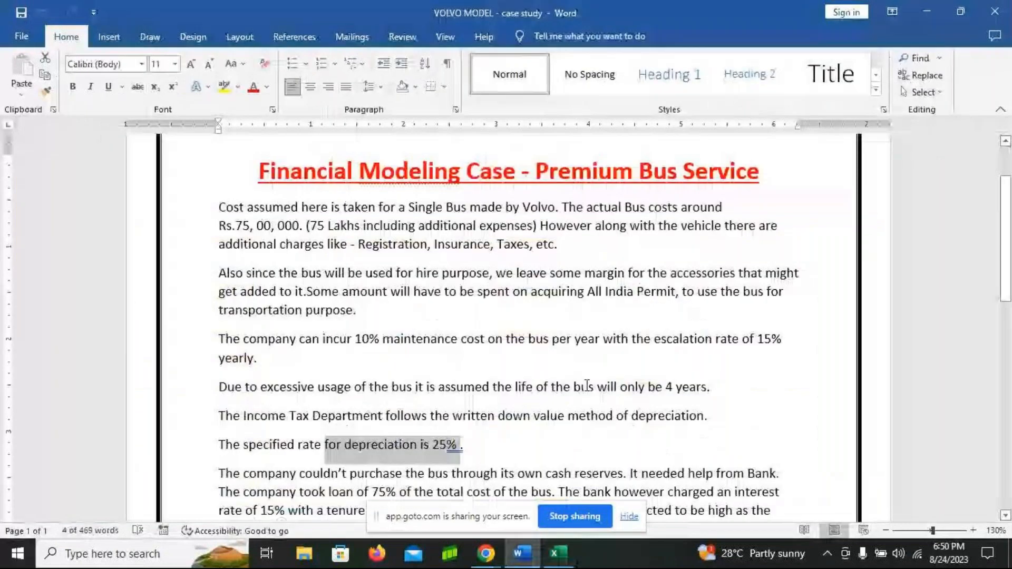
pyautogui.scroll(-1, 587, 386)
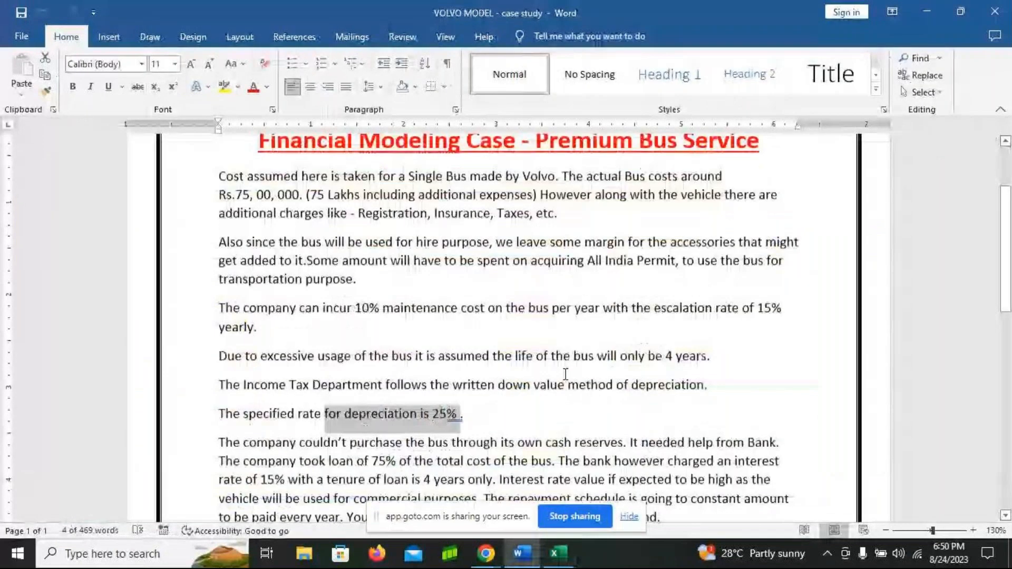
pyautogui.scroll(-2, 566, 374)
pyautogui.scroll(-3, 334, 396)
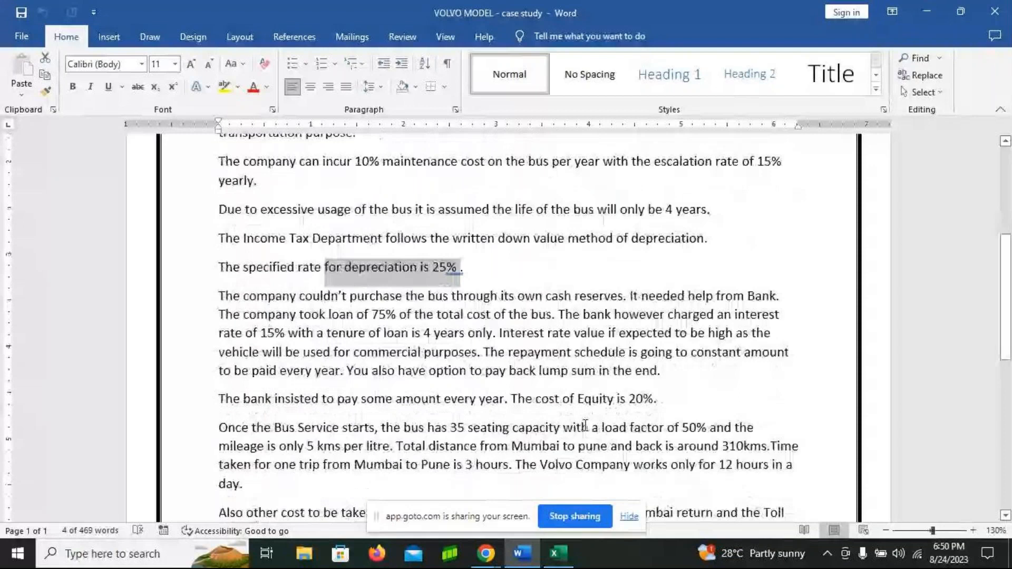
pyautogui.moveTo(604, 428); pyautogui.dragTo(706, 429)
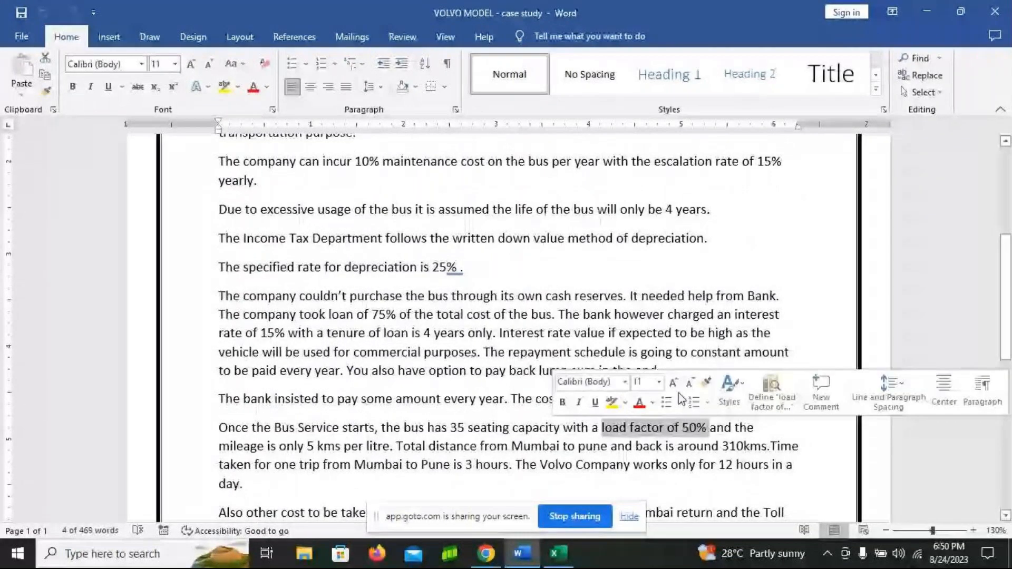
pyautogui.hotkey('alt', 'Tab')
pyautogui.press('Return')
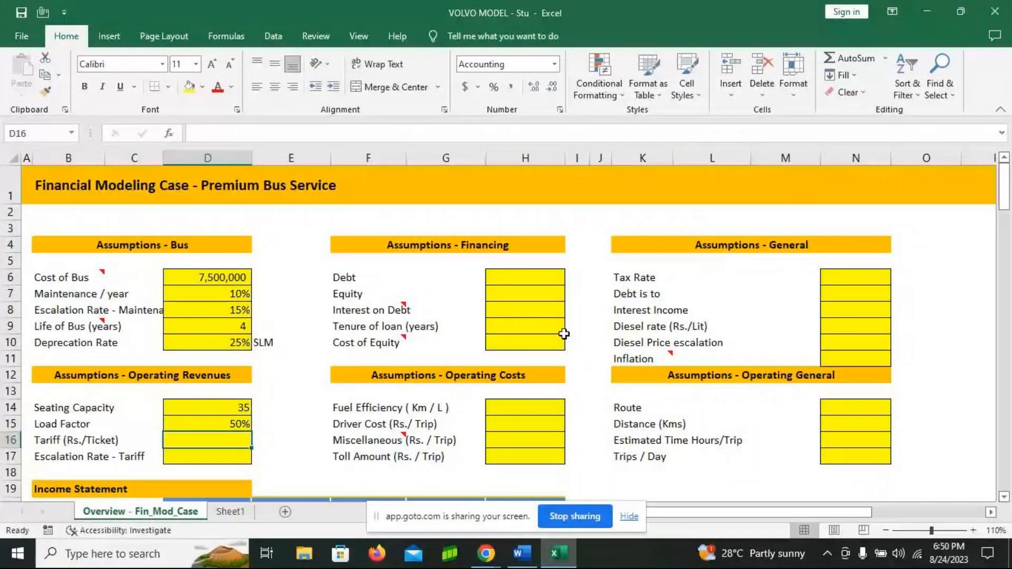
# - Find the per-person ticket charge in the Word case study and enter 350 as the Tariff in Excel cell D16
pyautogui.hotkey('alt', 'Tab')
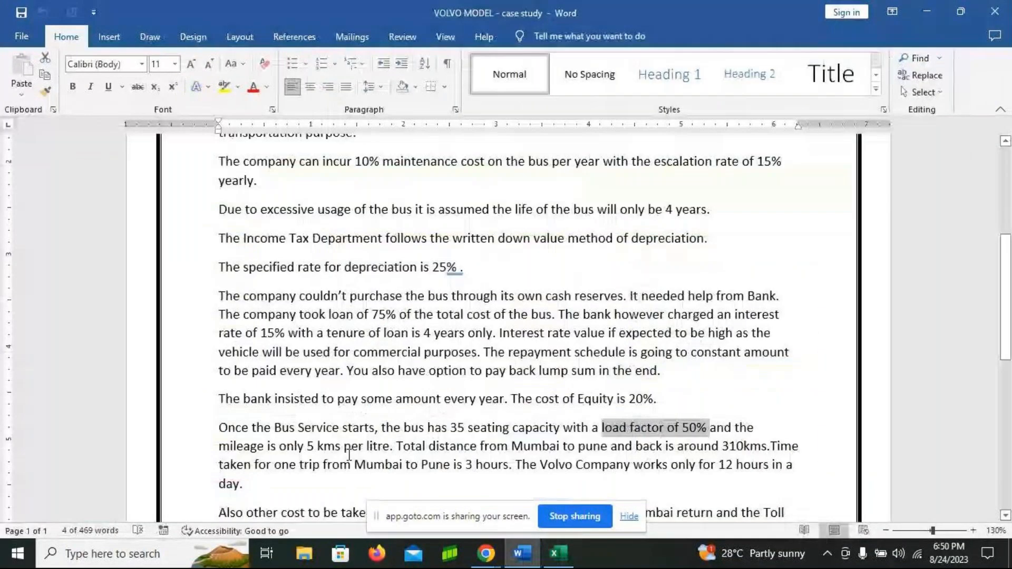
pyautogui.scroll(-2, 397, 438)
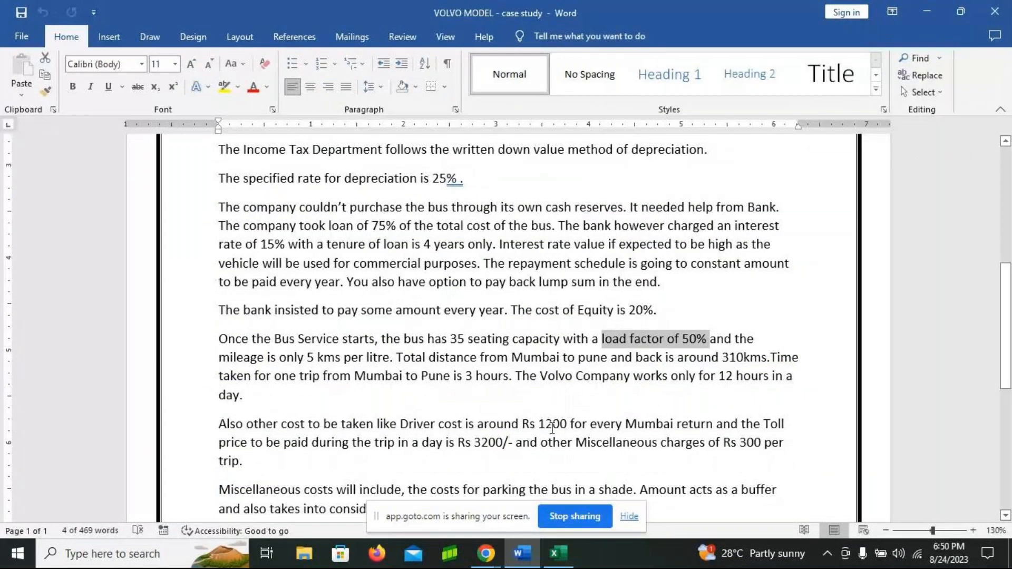
pyautogui.scroll(-2, 552, 428)
pyautogui.moveTo(437, 451); pyautogui.dragTo(599, 451)
pyautogui.press('alt')
pyautogui.hotkey('alt', 'Tab')
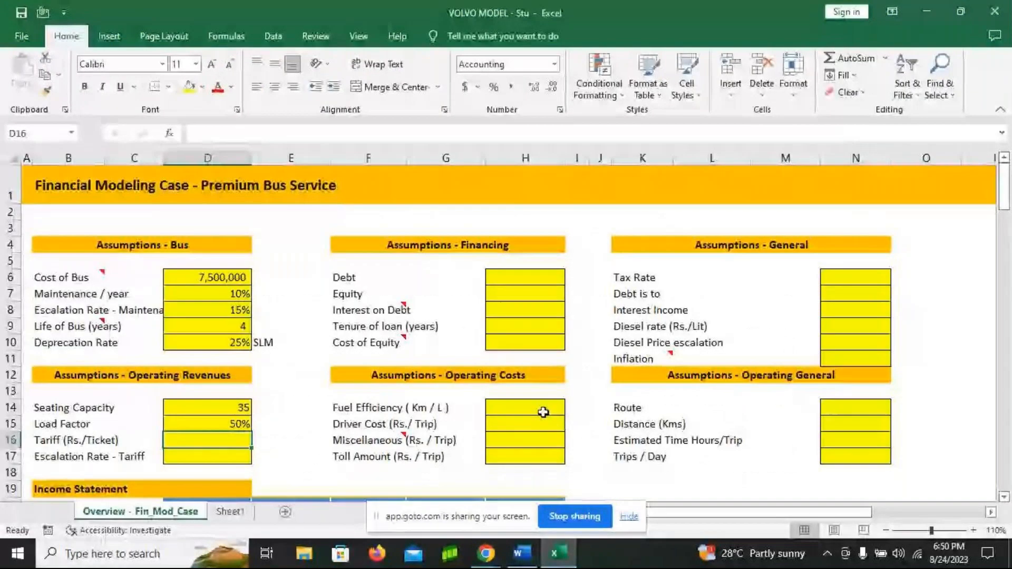
pyautogui.write('350')
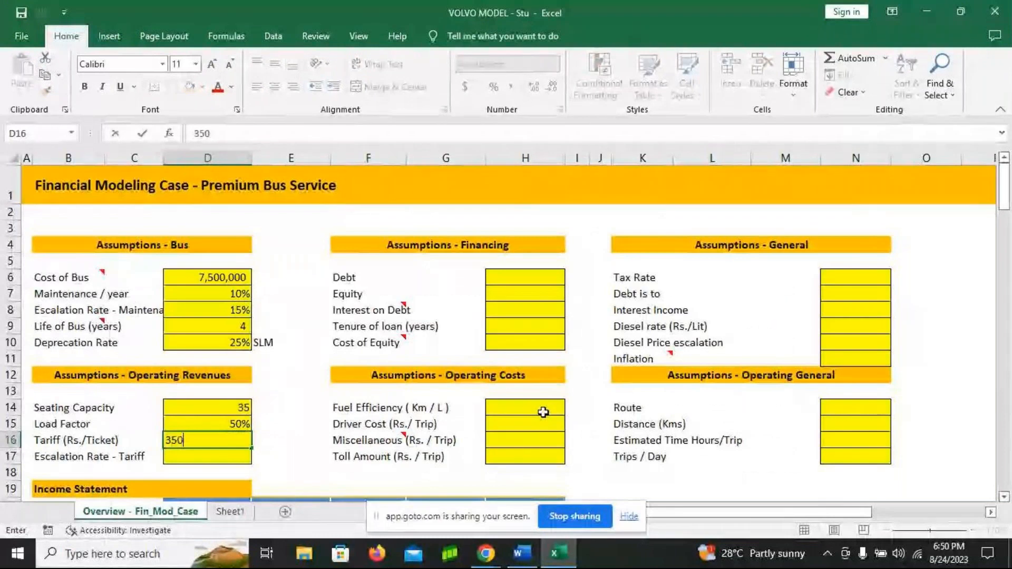
pyautogui.press('Return')
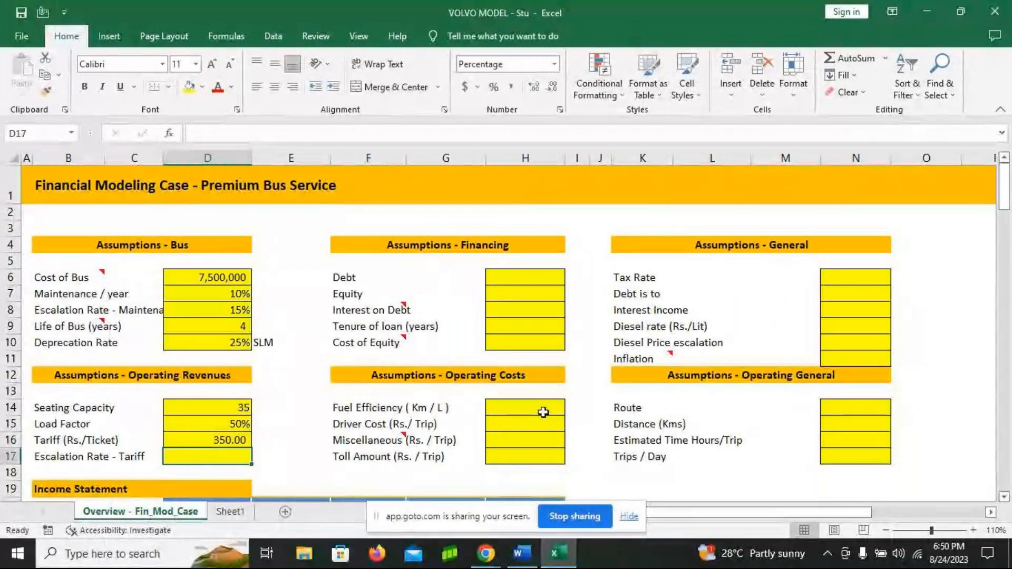
# - Find the ticket price escalation in the Word case study and enter 10% for Escalation Rate - Tariff in Excel cell D17
pyautogui.hotkey('alt', 'Tab')
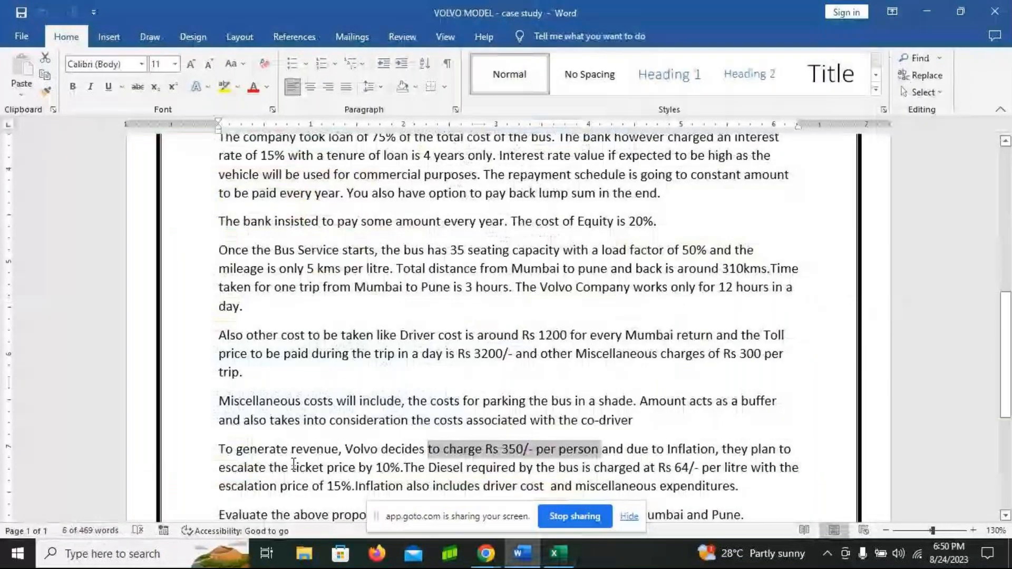
pyautogui.moveTo(294, 468); pyautogui.dragTo(402, 466)
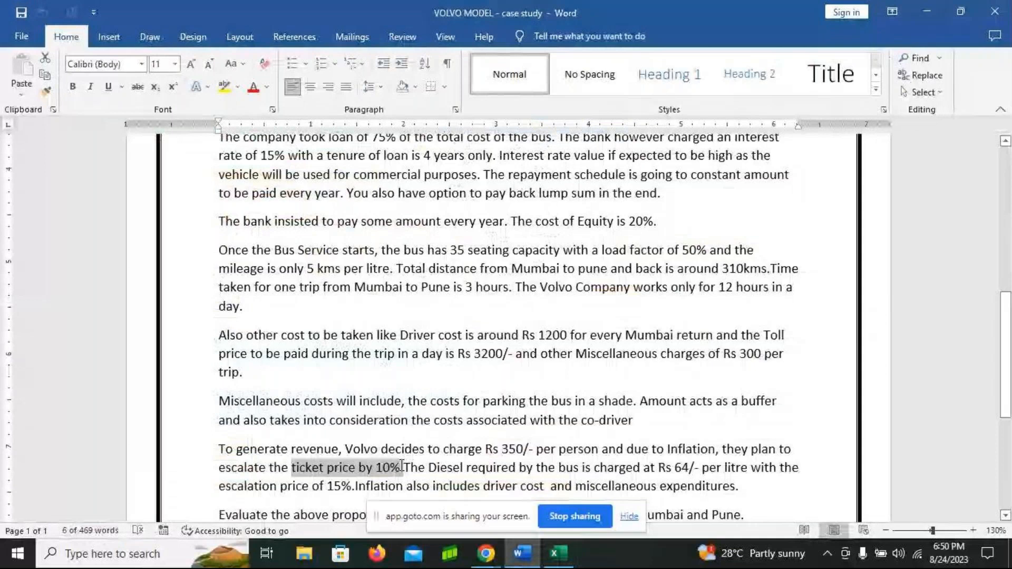
pyautogui.hotkey('alt', 'Tab')
# - Enter 75% for Debt in cell H6 and 25% for Equity in H7 of the financing assumptions
pyautogui.click(530, 280)
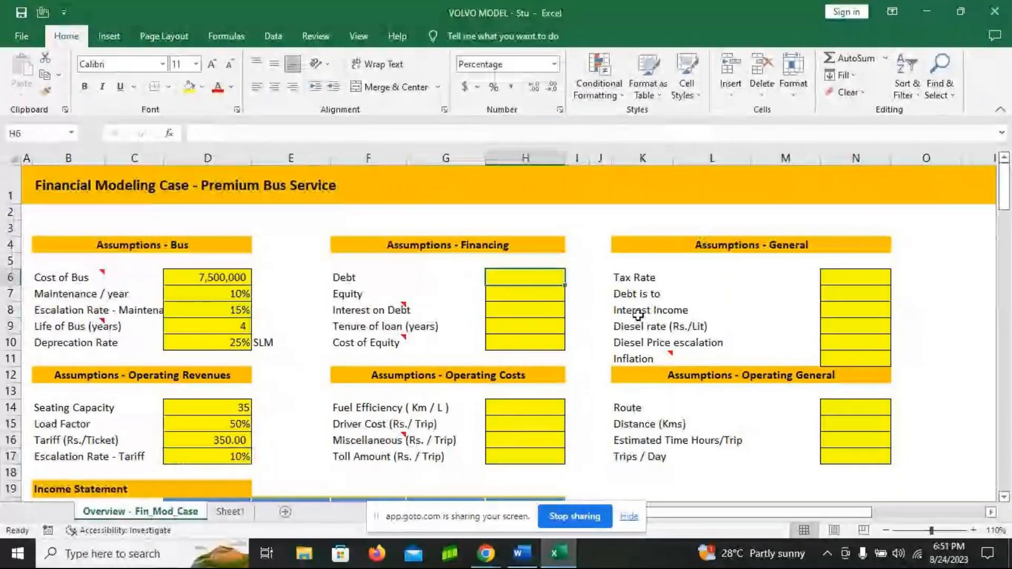
pyautogui.write('75')
pyautogui.press('Return')
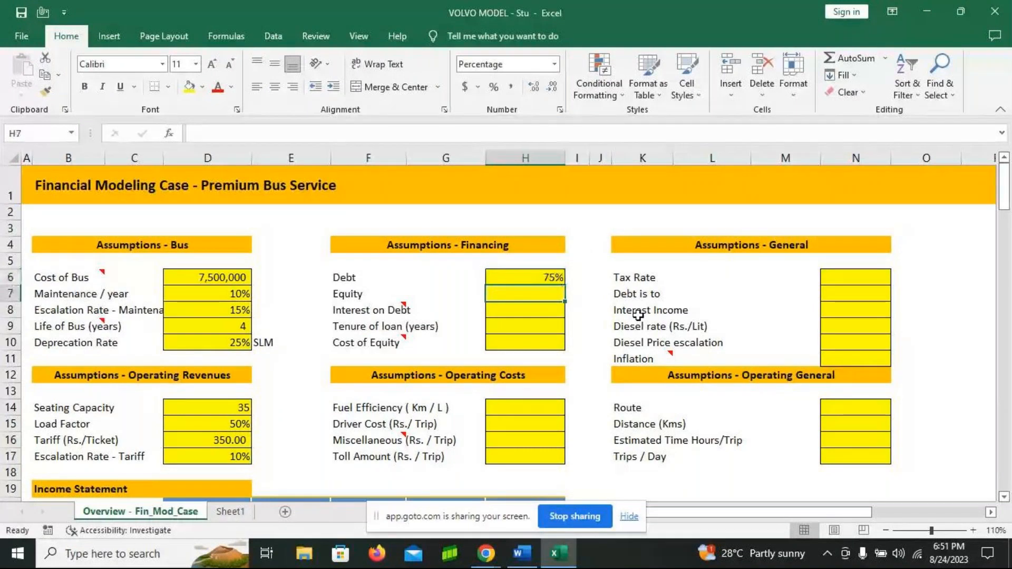
pyautogui.write('25')
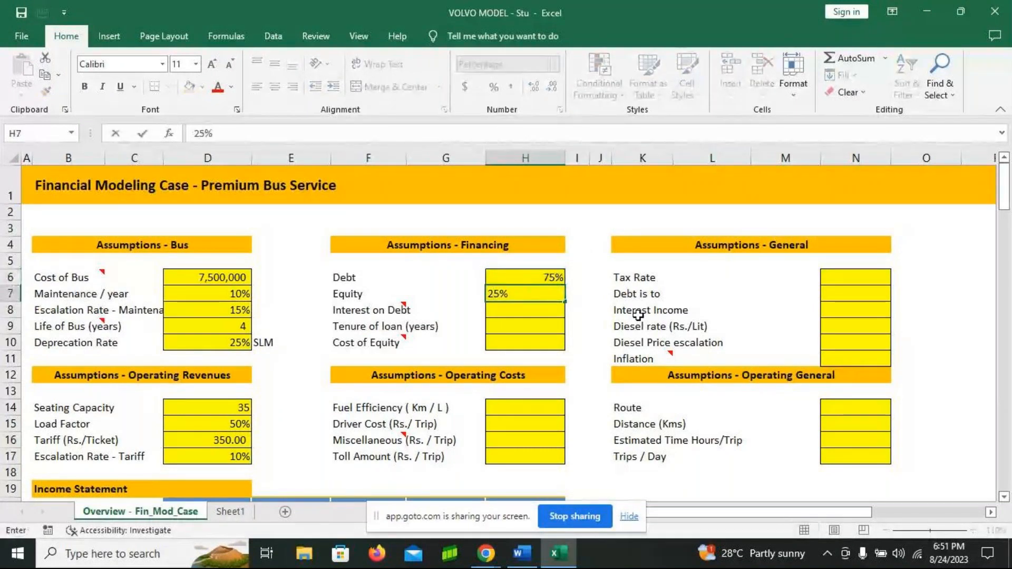
pyautogui.press('Return')
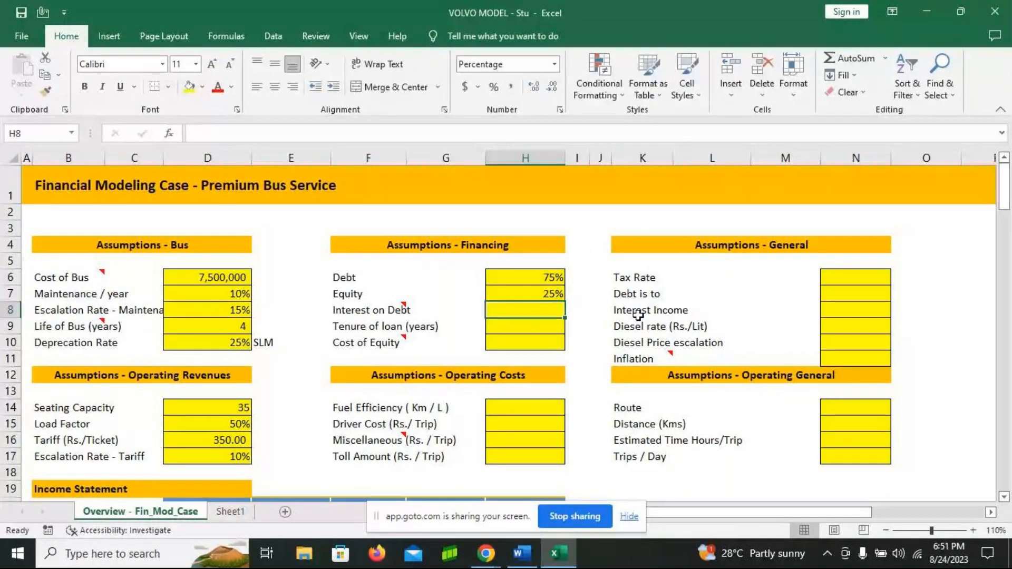
# - Locate the bank's interest rate in the Word case study and enter 15% for Interest on Debt in Excel cell H8
pyautogui.hotkey('alt', 'Tab')
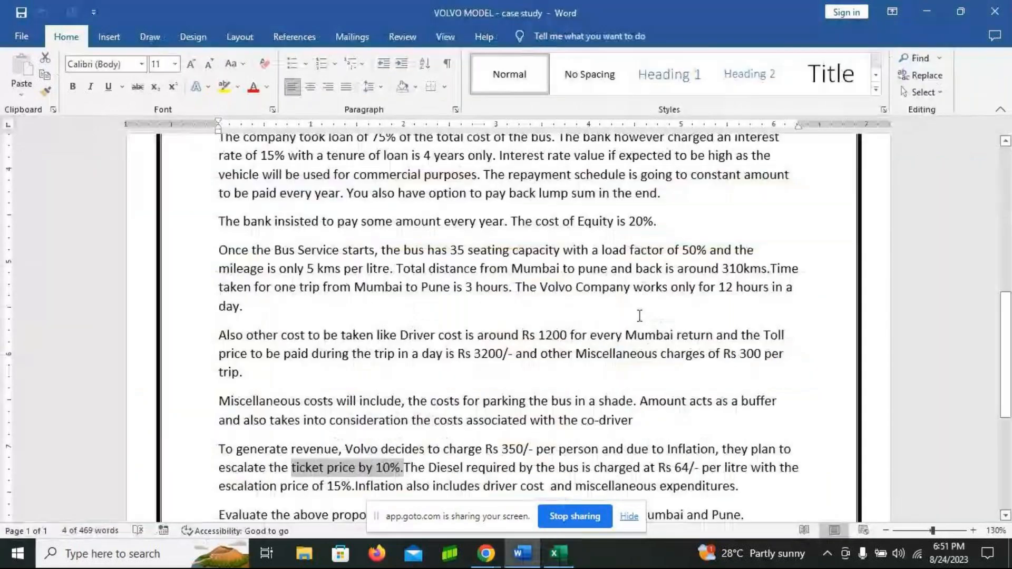
pyautogui.scroll(2, 640, 316)
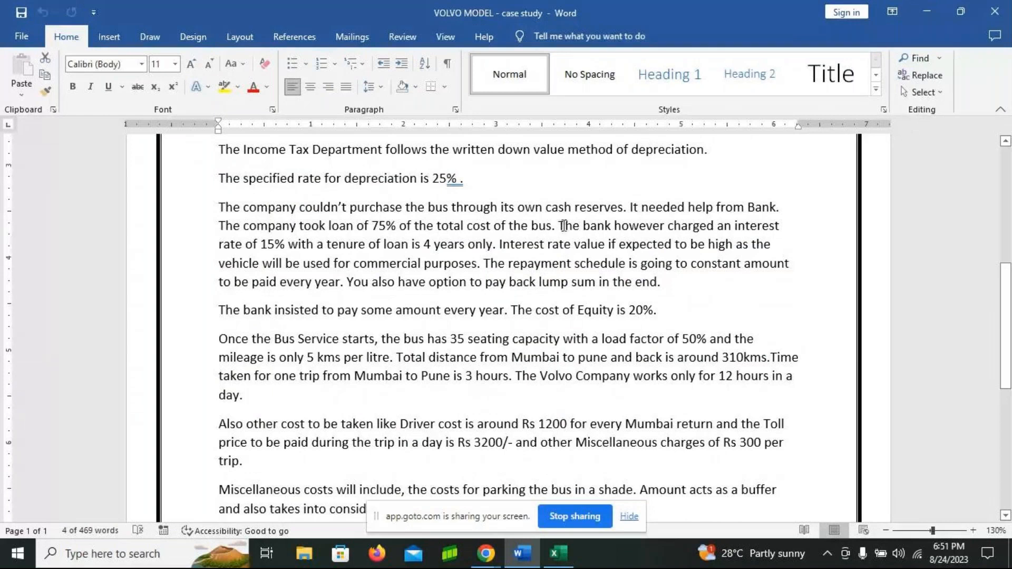
pyautogui.moveTo(560, 226); pyautogui.dragTo(286, 245)
pyautogui.hotkey('alt', 'Tab')
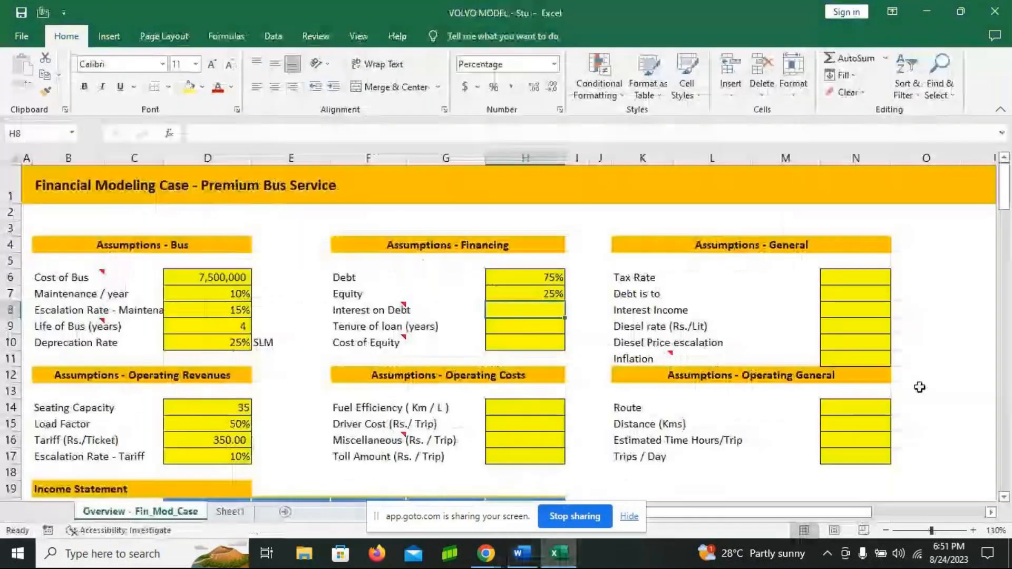
pyautogui.write('15')
pyautogui.press('Return')
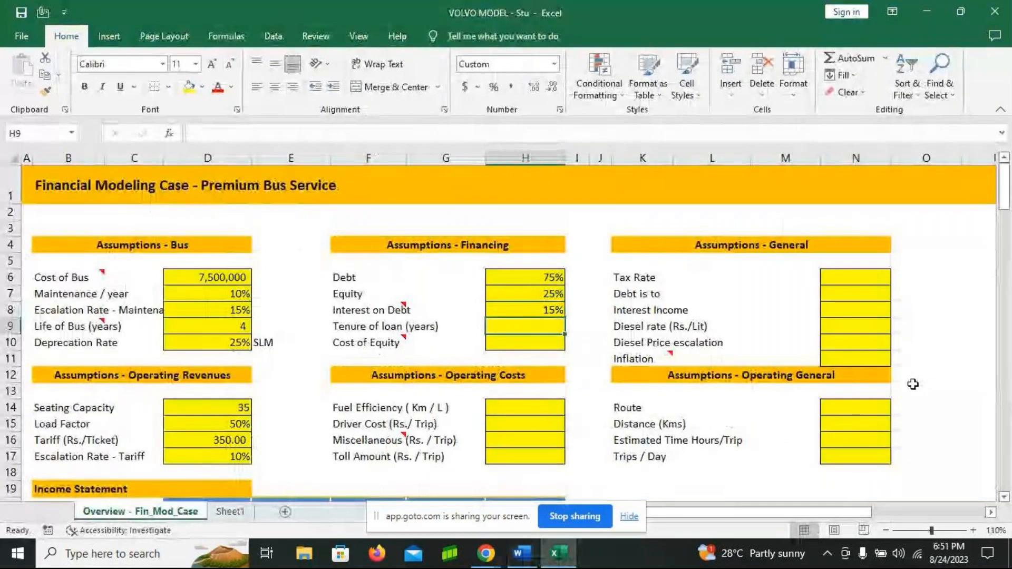
# - Enter 4 as the Tenure of loan in cell H9, checking the loan term against the Word case study
pyautogui.write('4')
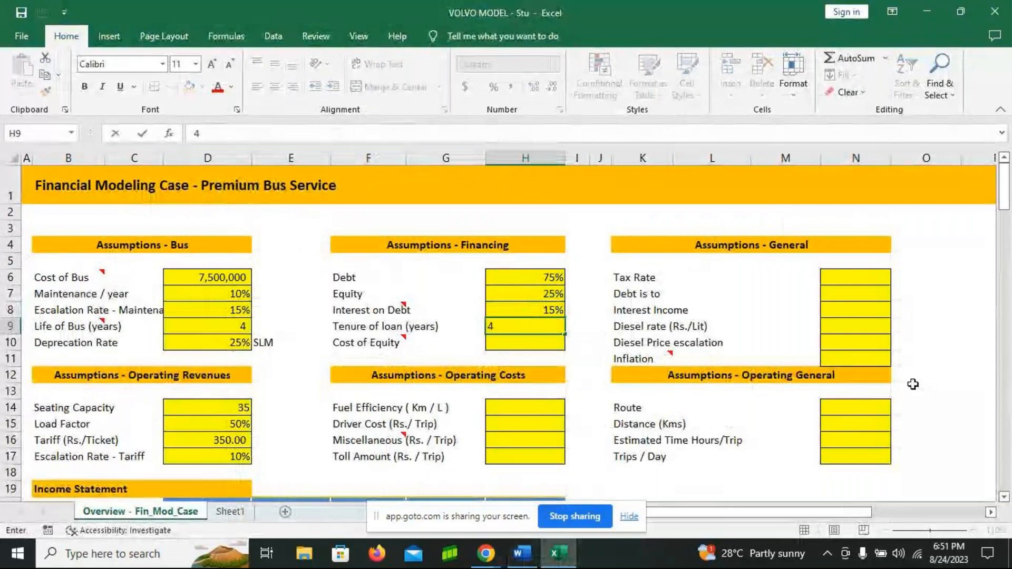
pyautogui.hotkey('alt', 'Tab')
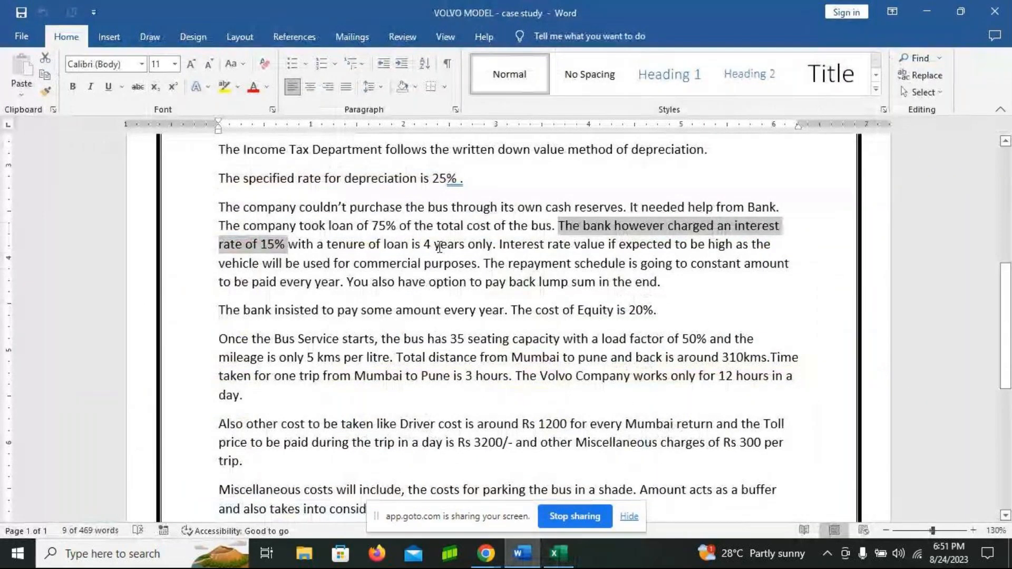
pyautogui.hotkey('alt', 'Tab')
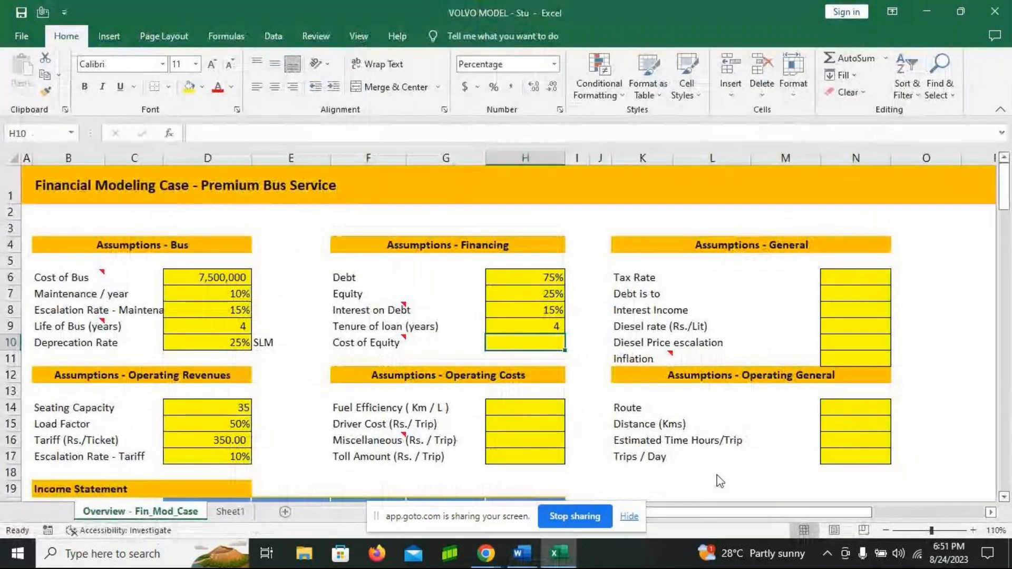
# - Find the bus mileage in the Word case study and enter 5 for Fuel Efficiency in Excel cell H14
pyautogui.hotkey('alt', 'Tab')
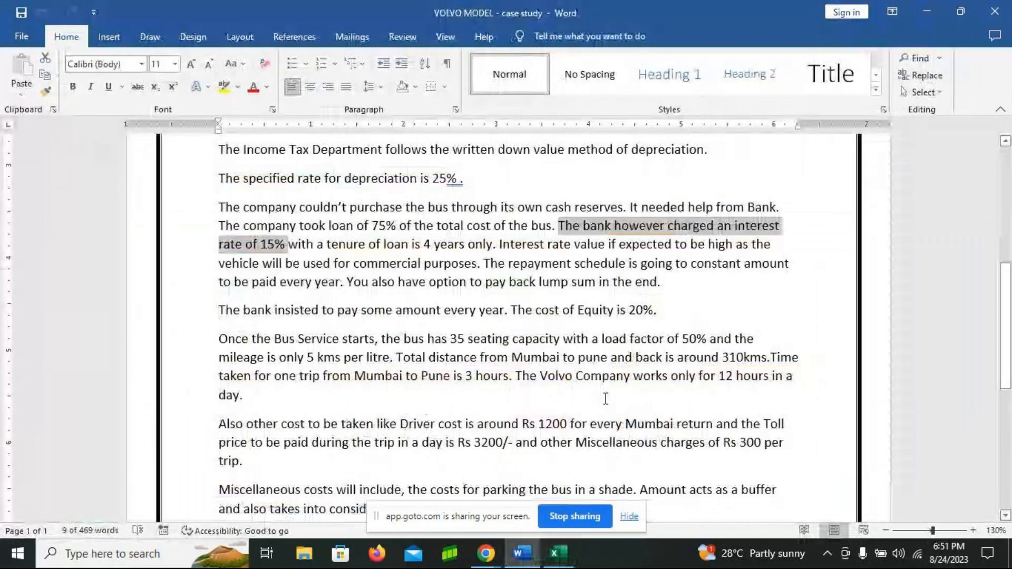
pyautogui.scroll(-1, 606, 399)
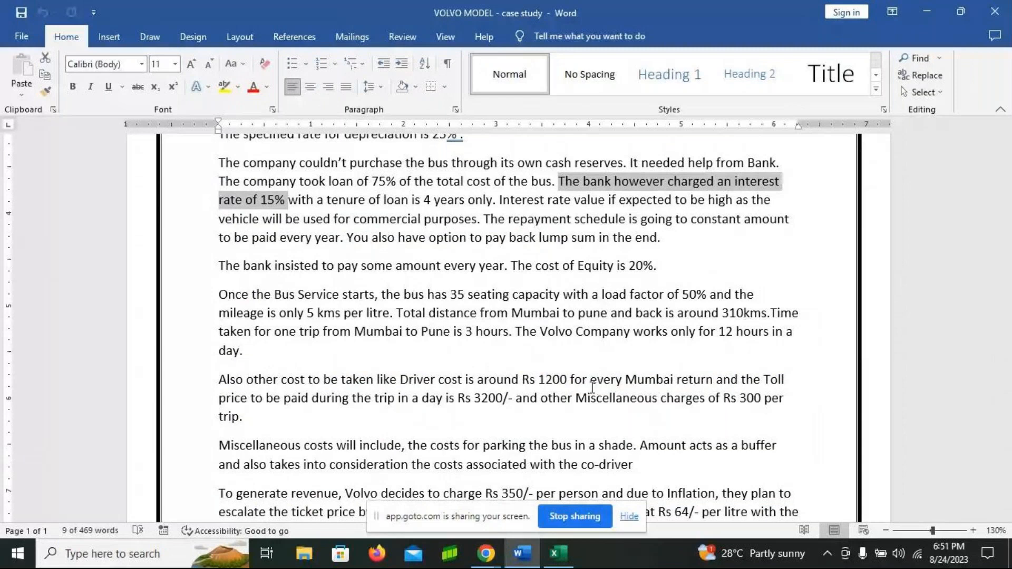
pyautogui.scroll(-3, 593, 387)
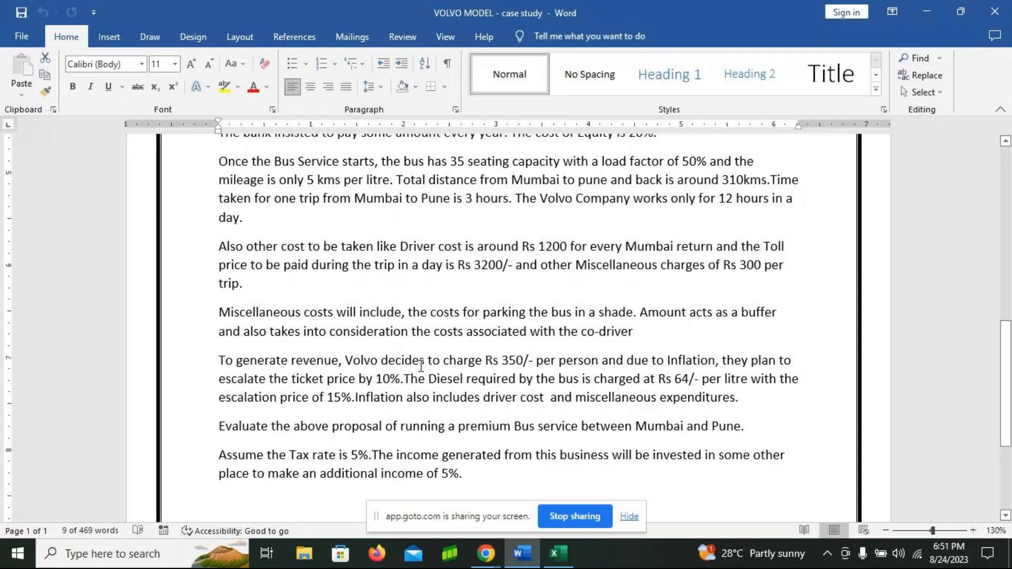
pyautogui.scroll(2, 252, 233)
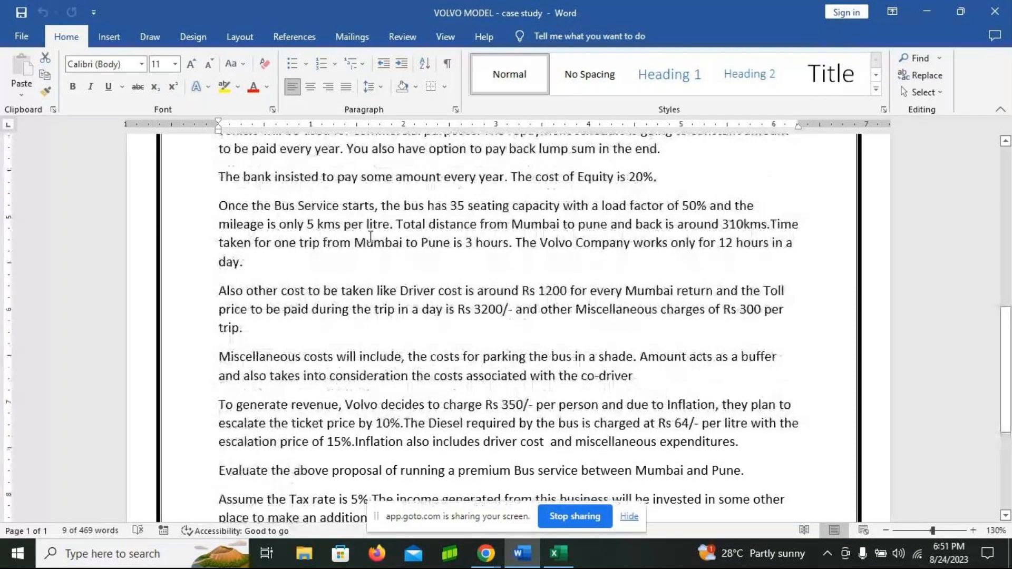
pyautogui.hotkey('alt', 'Tab')
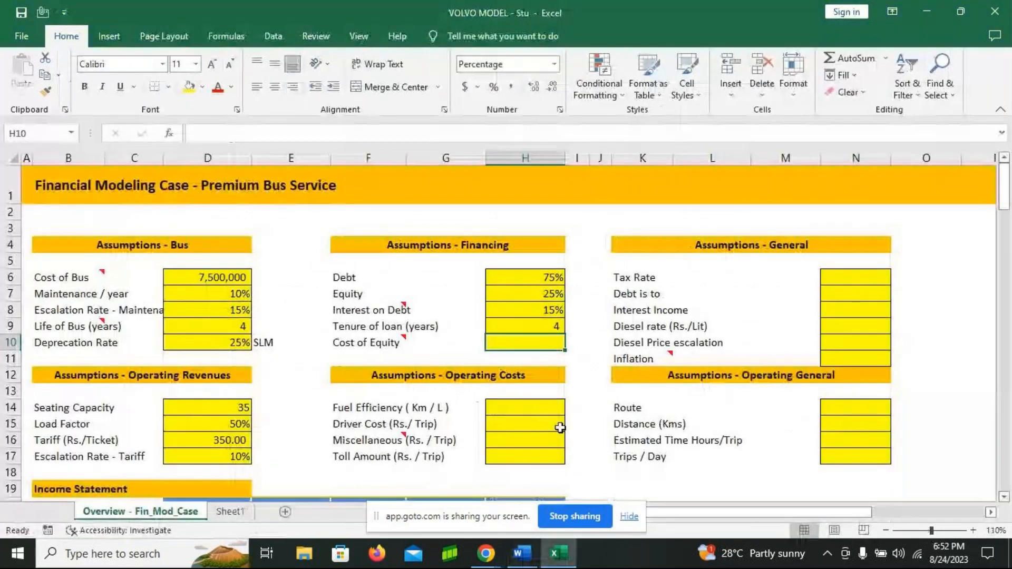
pyautogui.click(527, 408)
pyautogui.write('5')
pyautogui.press('Return')
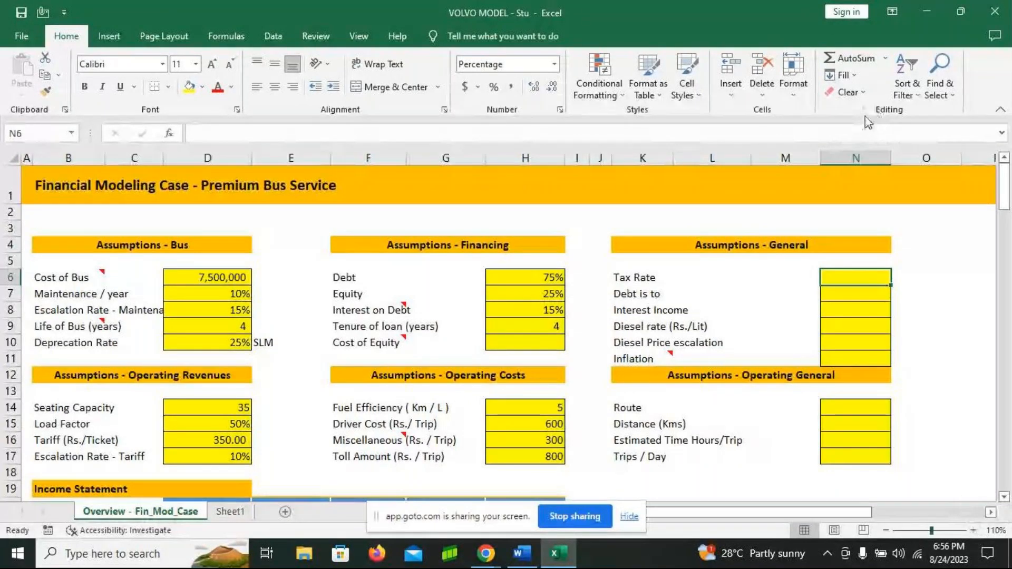
# - Enter 5% for Tax Rate in N6 and, using the bank's interest rate in the Word case study, 15% for Interest Income in Excel cell N8
pyautogui.write('5')
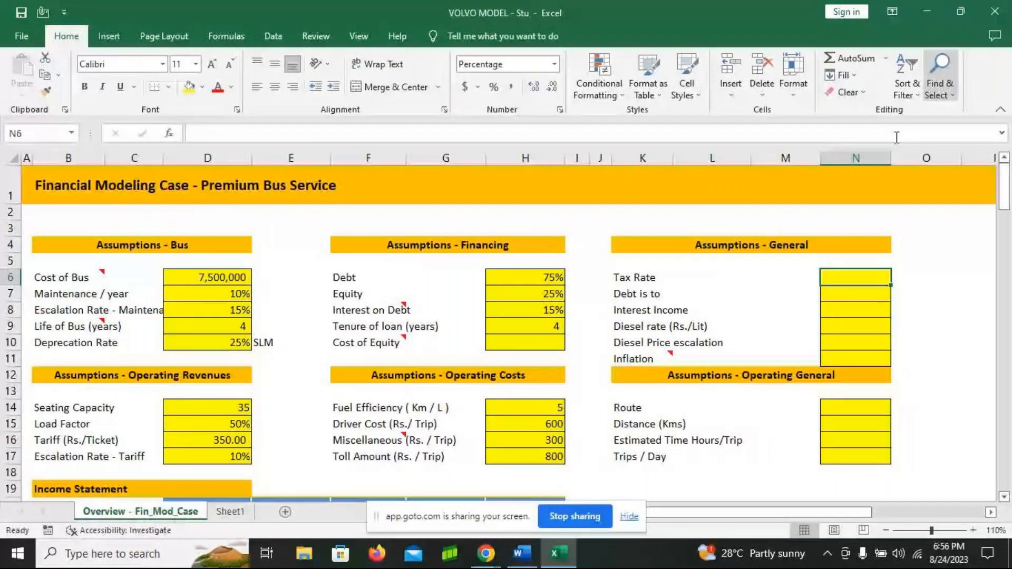
pyautogui.press('Return')
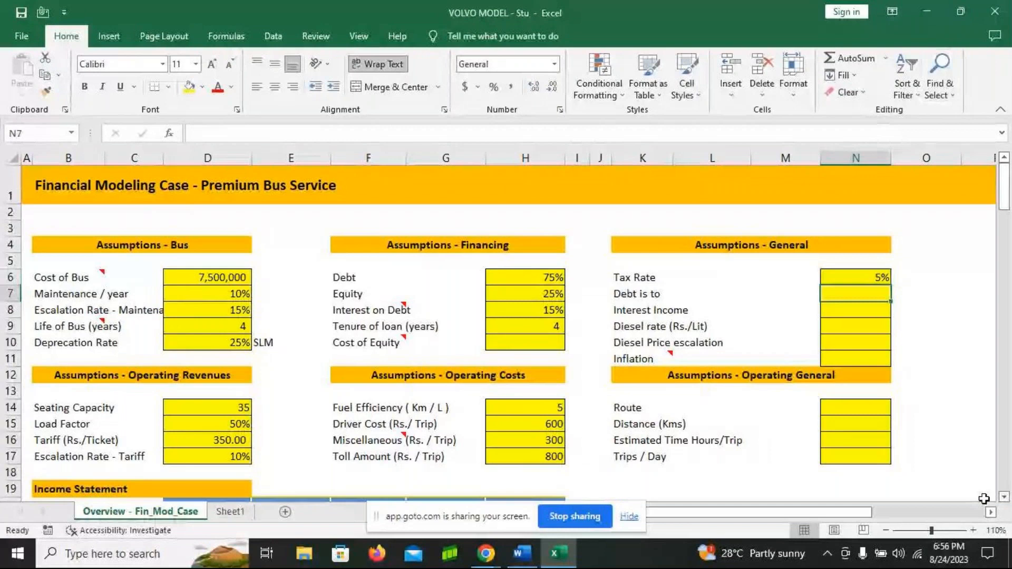
pyautogui.click(870, 317)
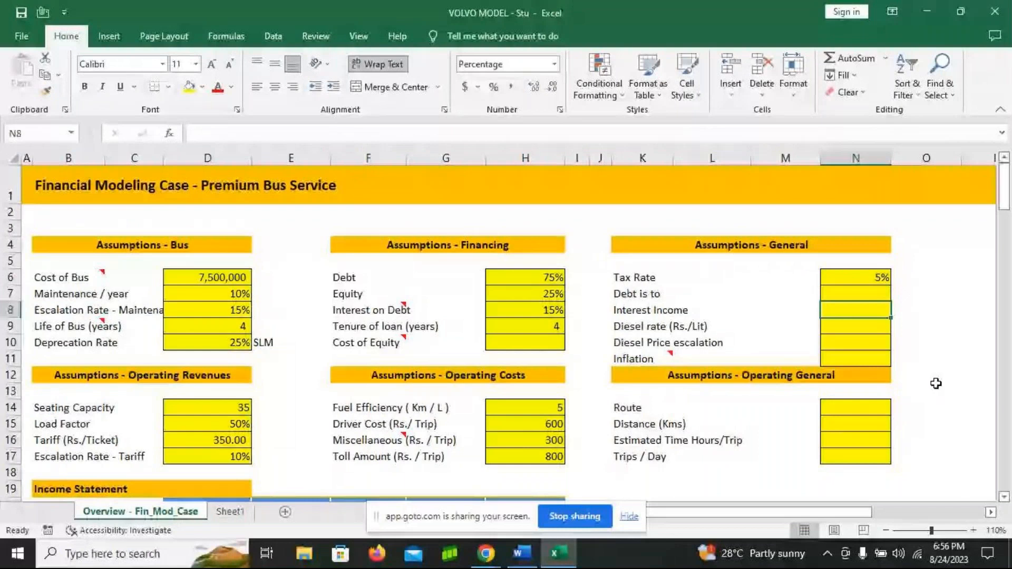
pyautogui.hotkey('alt', 'Tab')
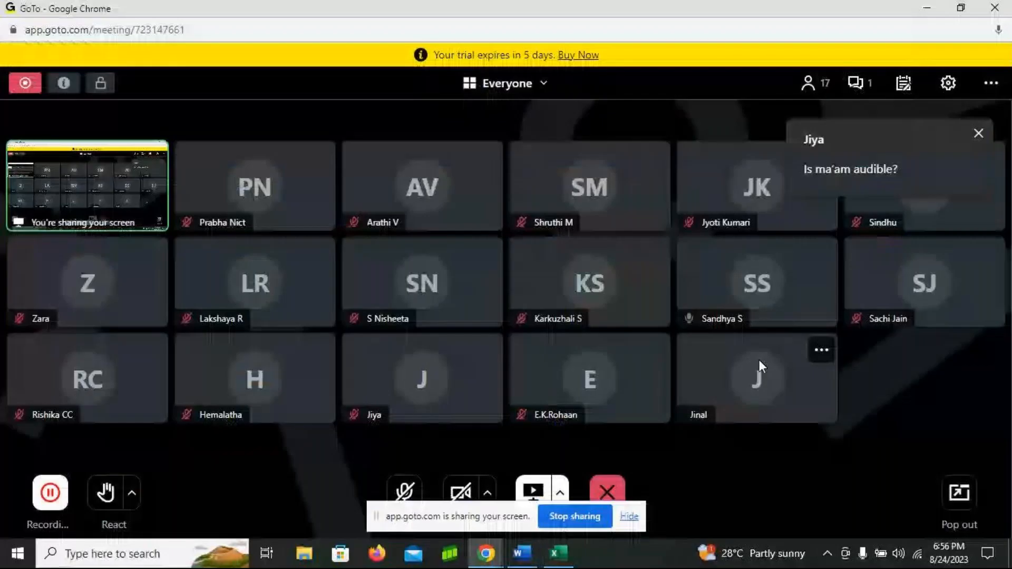
pyautogui.hotkey('alt', 'Tab')
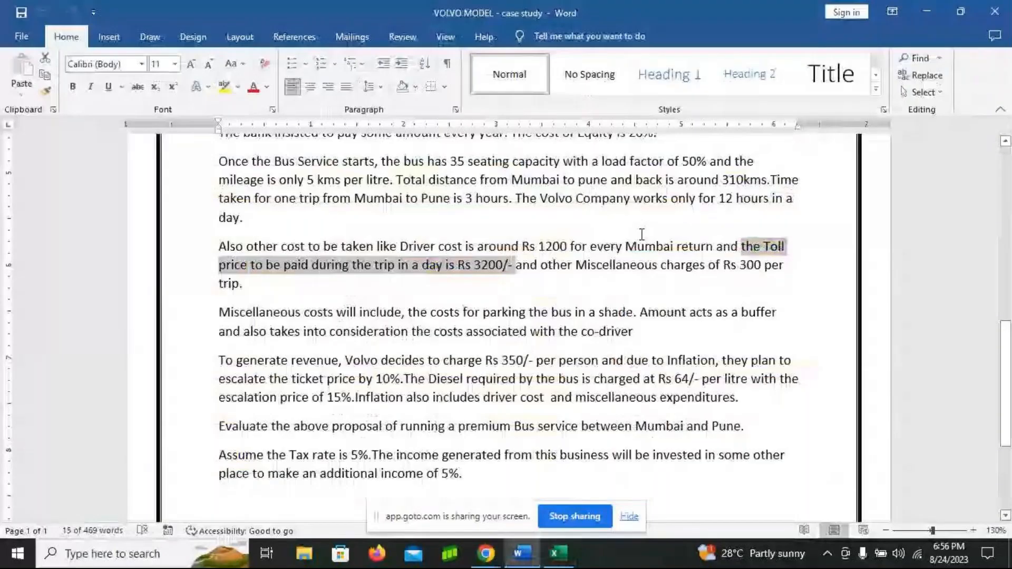
pyautogui.scroll(1, 642, 234)
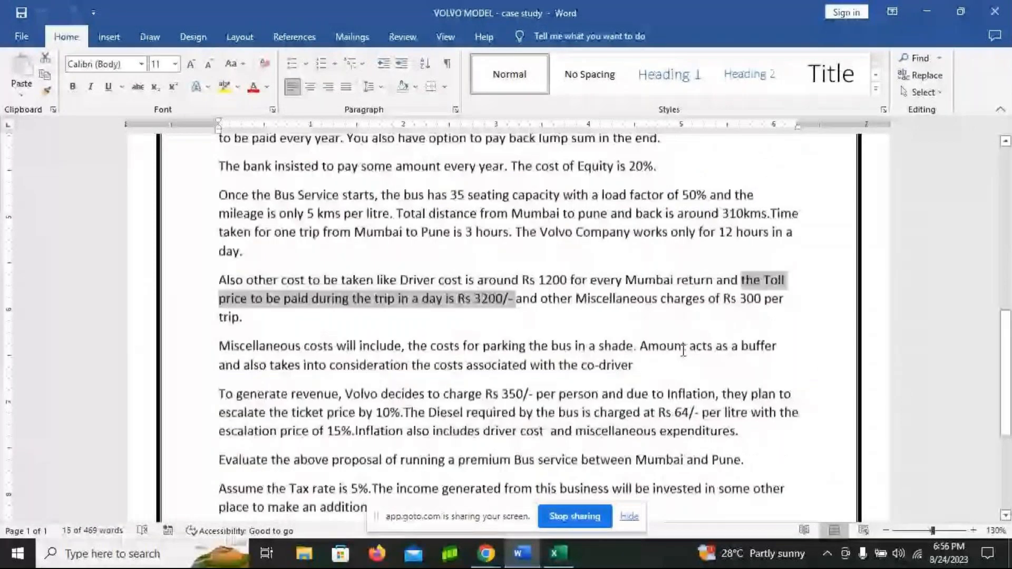
pyautogui.scroll(4, 683, 350)
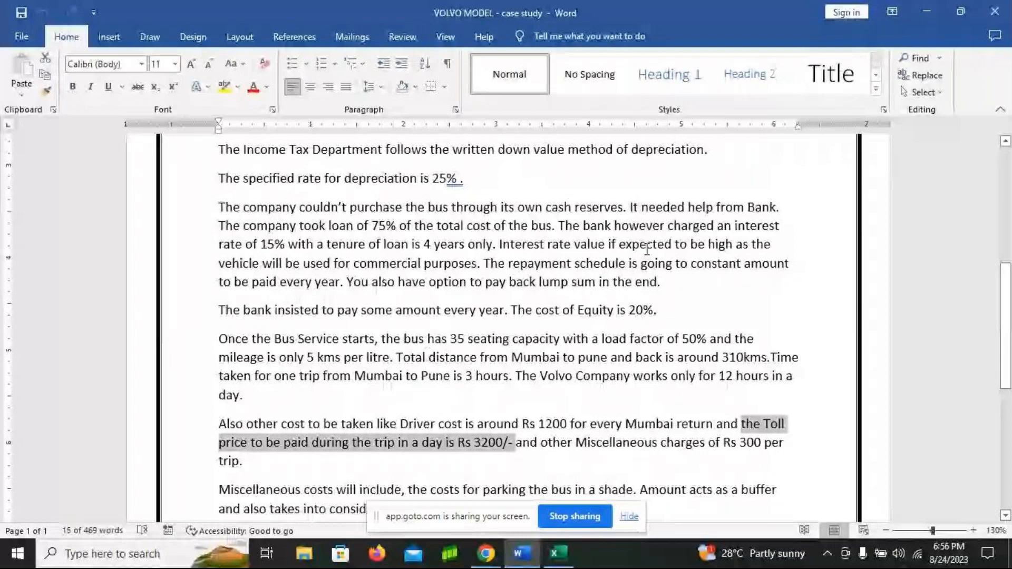
pyautogui.moveTo(559, 225); pyautogui.dragTo(410, 246)
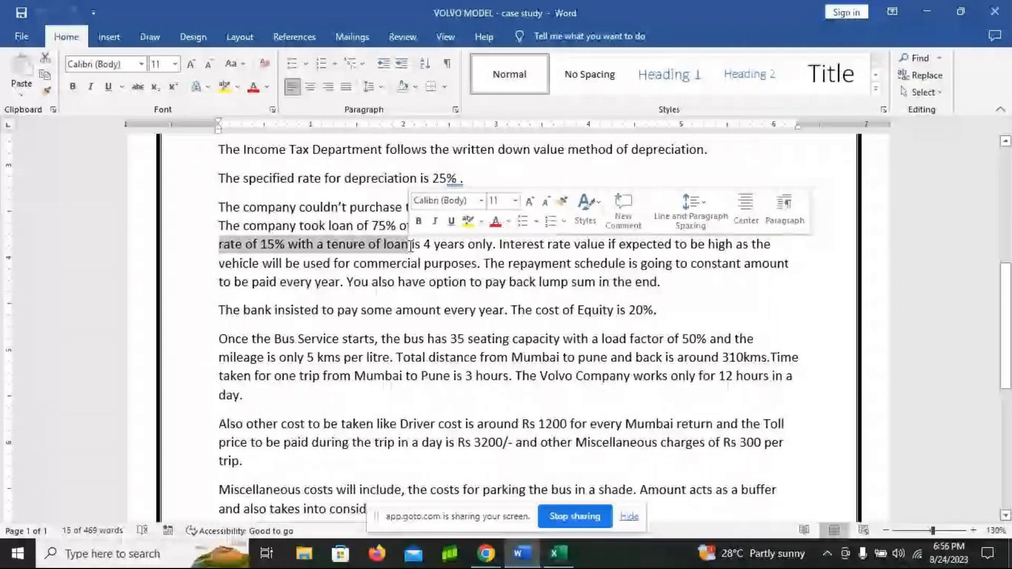
pyautogui.hotkey('alt', 'Tab')
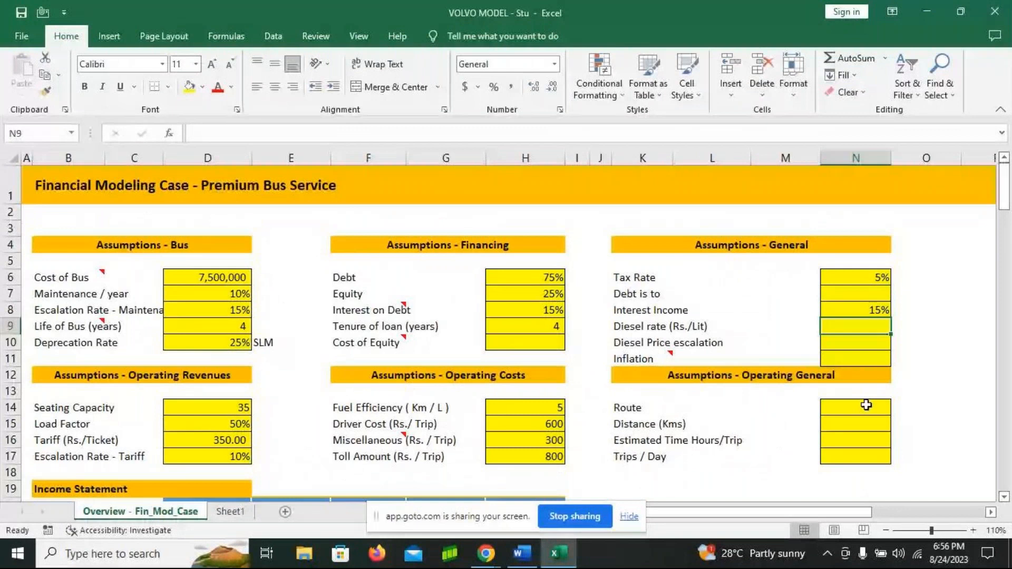
# - Locate the diesel price per litre in the Word case study and enter 64 for Diesel rate in Excel cell N9
pyautogui.hotkey('alt', 'Tab')
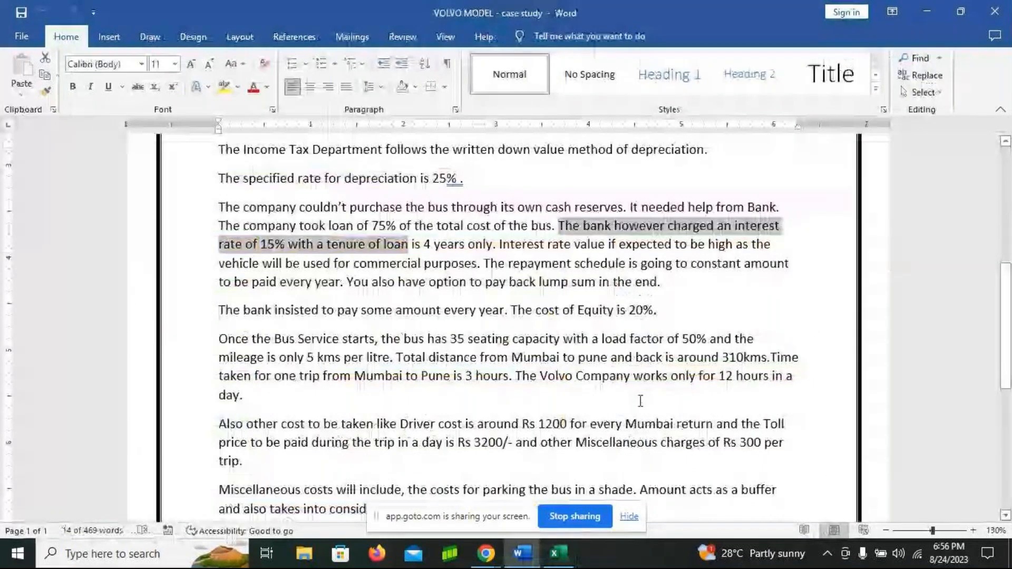
pyautogui.scroll(-3, 640, 401)
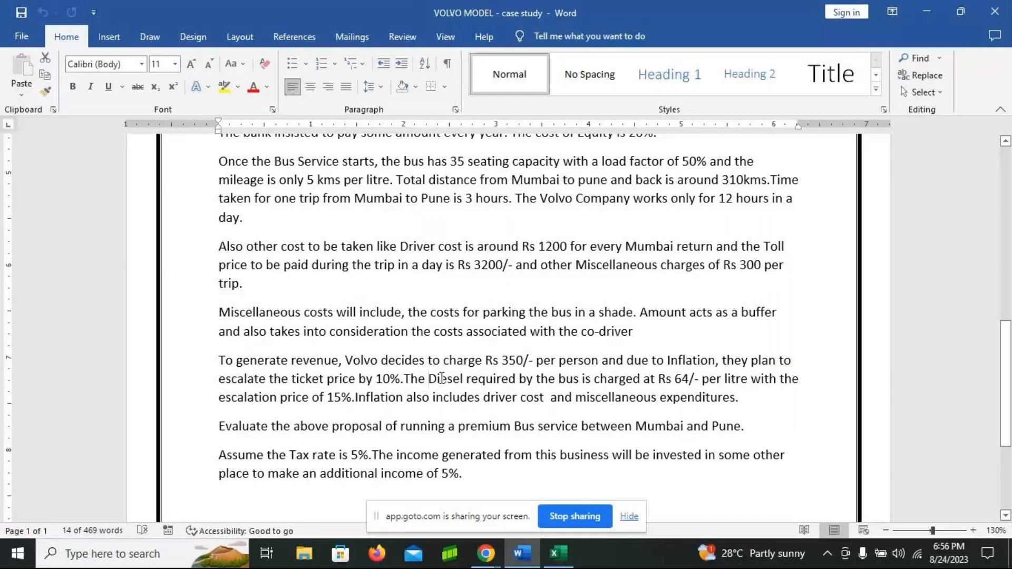
pyautogui.hotkey('alt', 'Tab')
pyautogui.write('64')
pyautogui.press('Return')
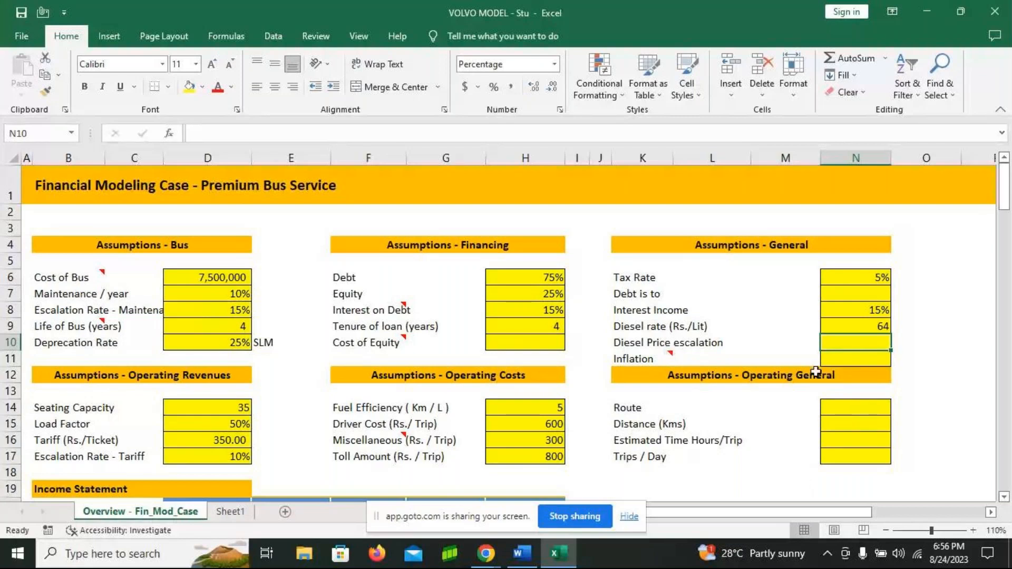
# - Check the diesel escalation in the Word case study and enter 15% for Diesel Price escalation in Excel cell N10
pyautogui.hotkey('alt', 'Tab')
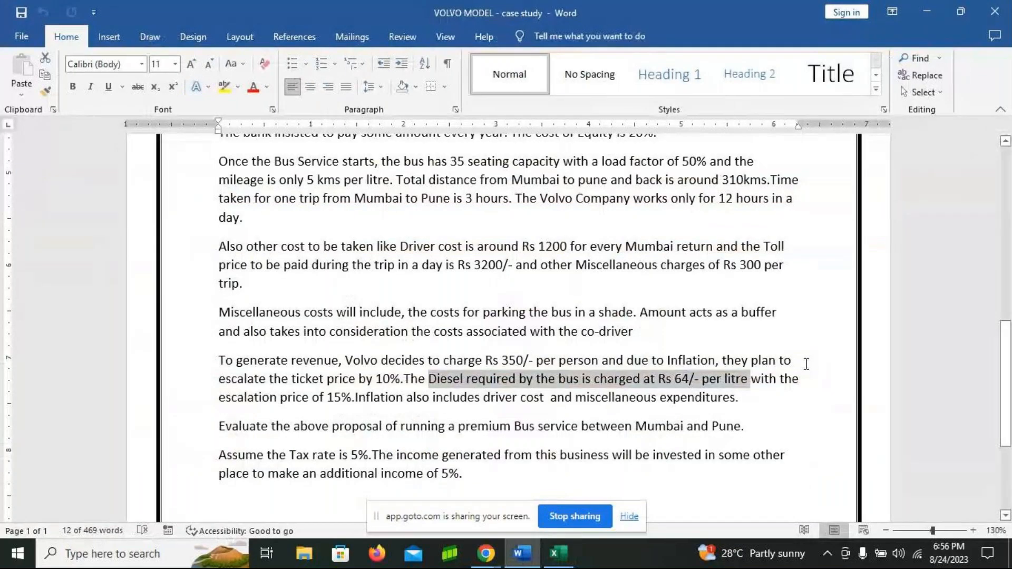
pyautogui.hotkey('alt', 'Tab')
pyautogui.write('15')
pyautogui.press('Return')
# - Check the inflation details in the Word case study and enter 15% for Inflation in Excel cell N11
pyautogui.hotkey('alt', 'Tab')
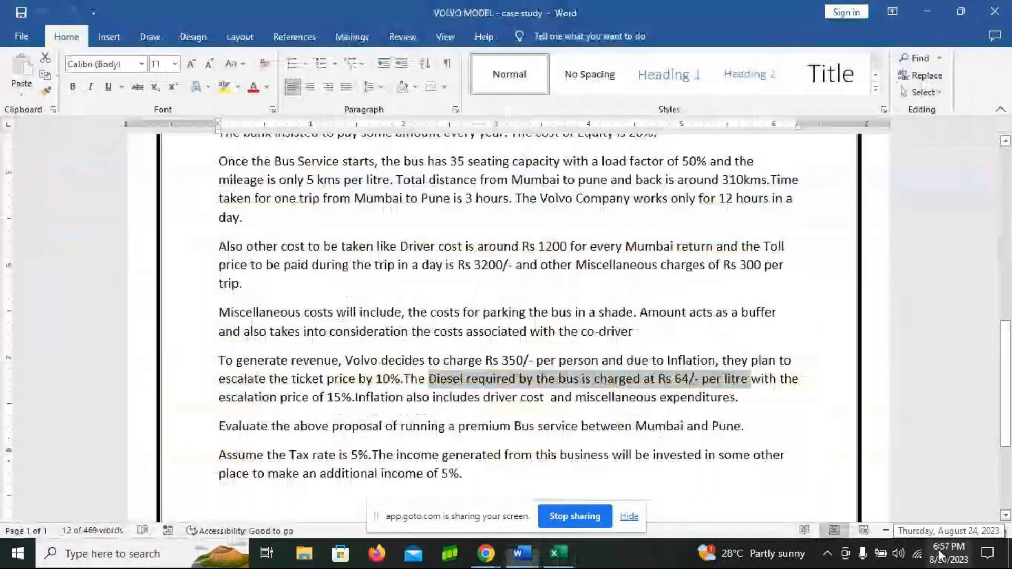
pyautogui.hotkey('alt', 'Tab')
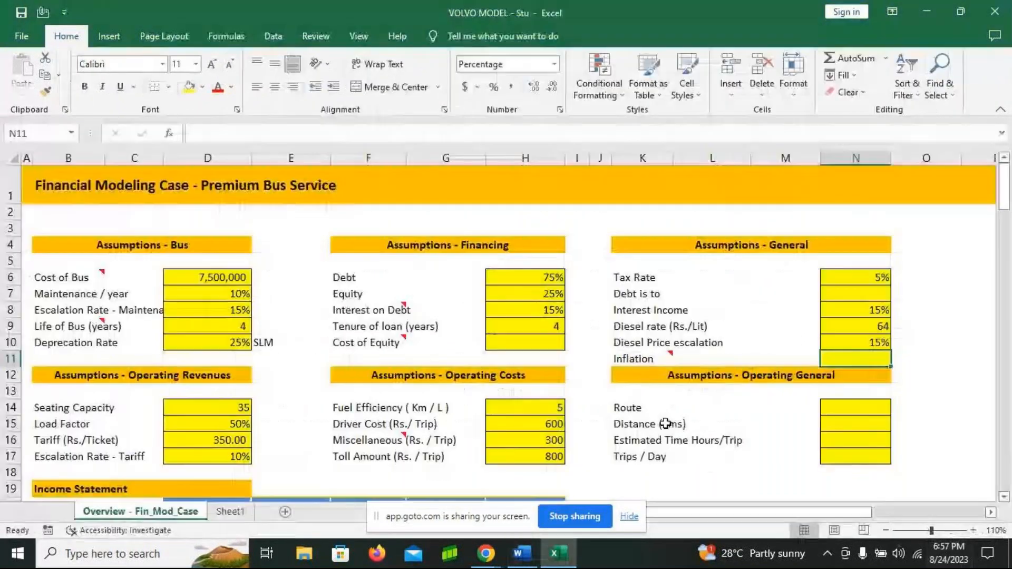
pyautogui.hotkey('alt', 'Tab')
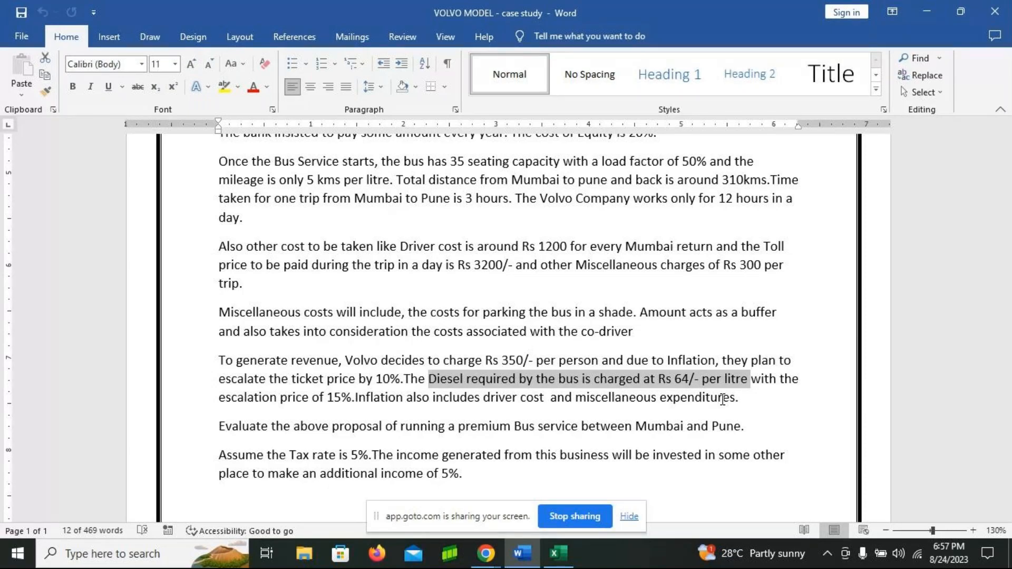
pyautogui.hotkey('alt', 'Tab')
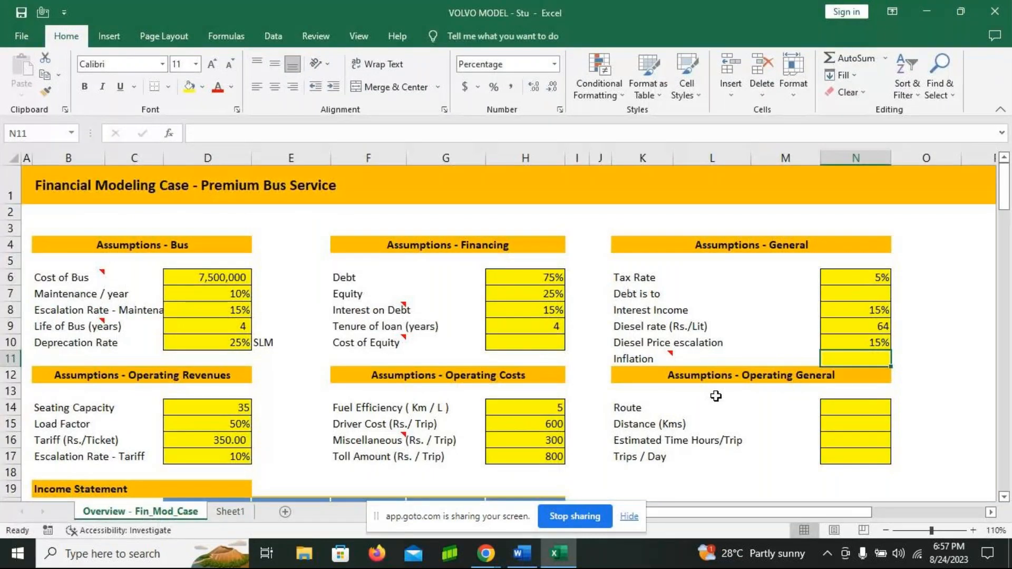
pyautogui.write('15')
pyautogui.press('Down')
# - Enter Mumbai - Pune as the Route in cell N14 of the Operating General assumptions
pyautogui.press('Down')
pyautogui.press('Down')
pyautogui.write('M')
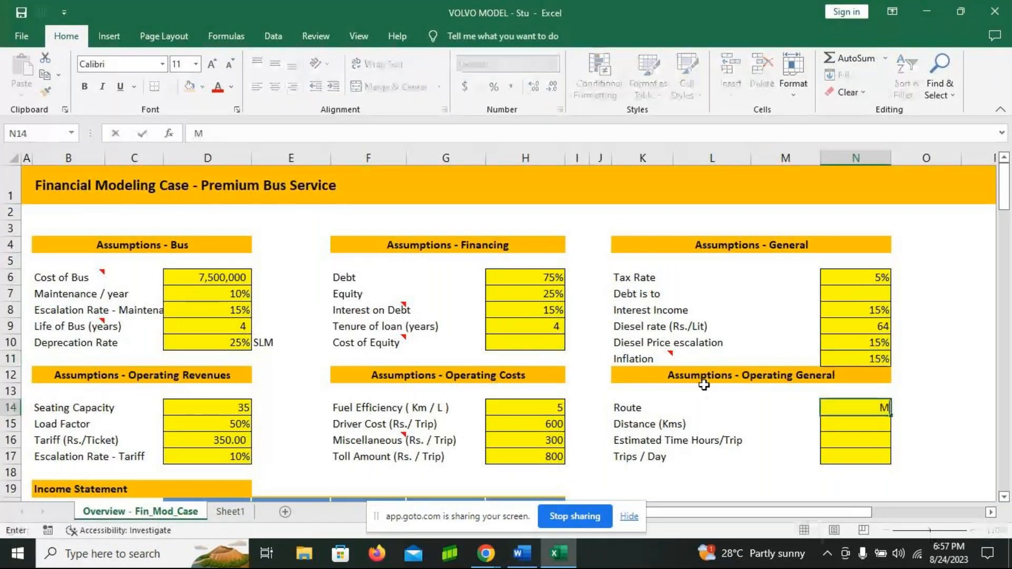
pyautogui.write('umbai')
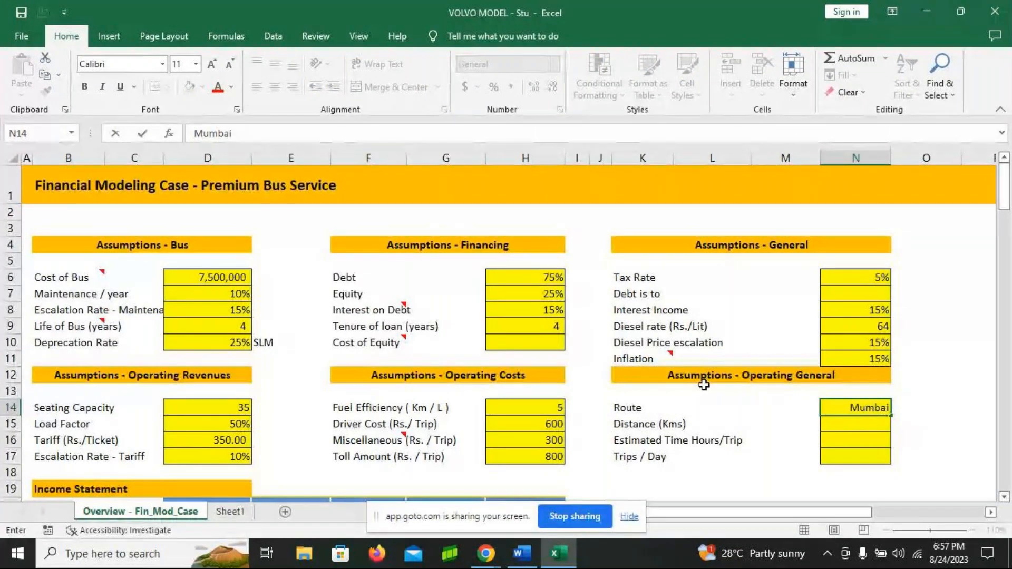
pyautogui.write(' - Pune')
pyautogui.press('Return')
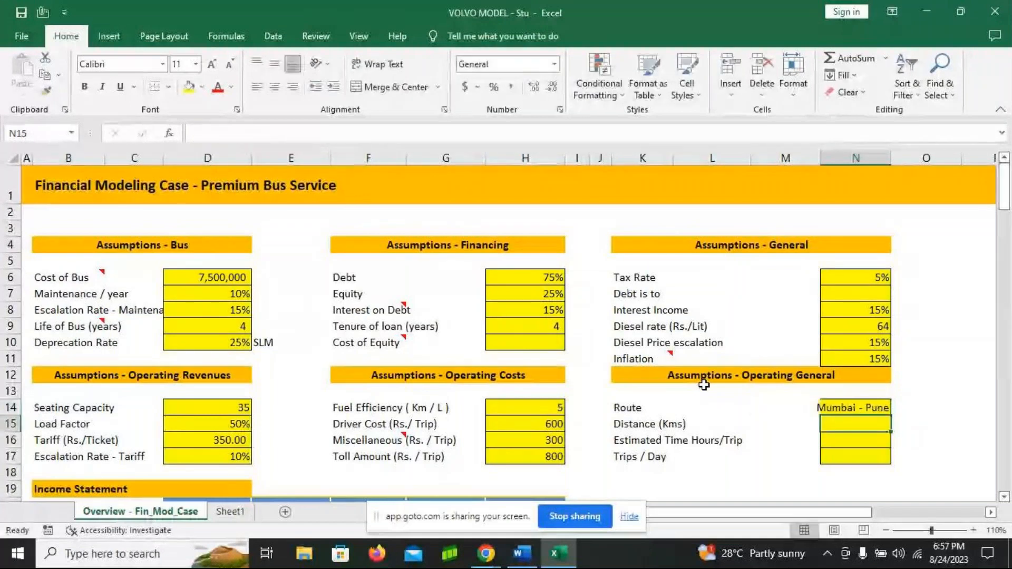
# - Enter 155 for Distance (Kms) in Excel cell N15, checking the Mumbai–Pune return distance in the Word case study
pyautogui.write('155')
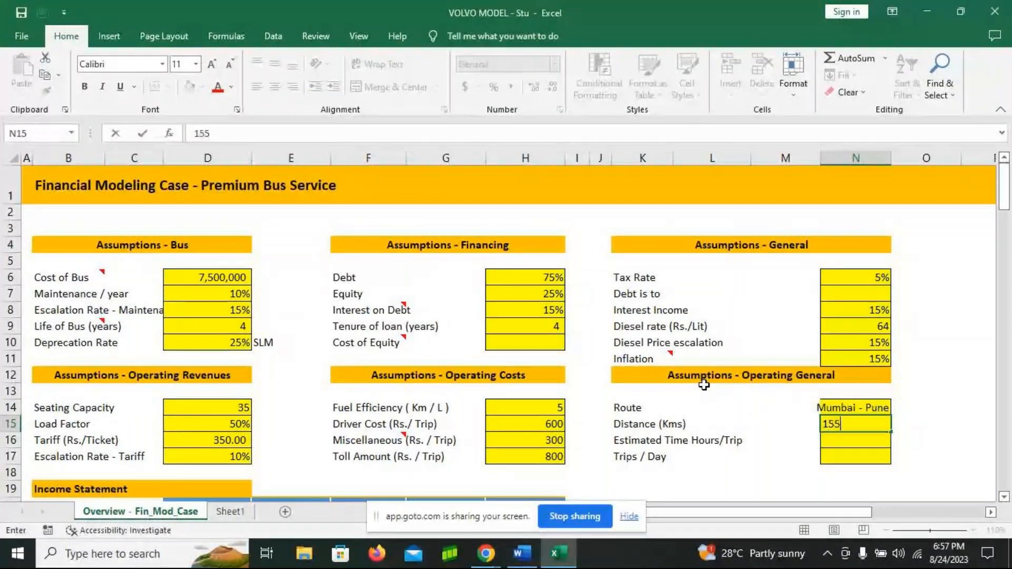
pyautogui.hotkey('alt', 'Tab')
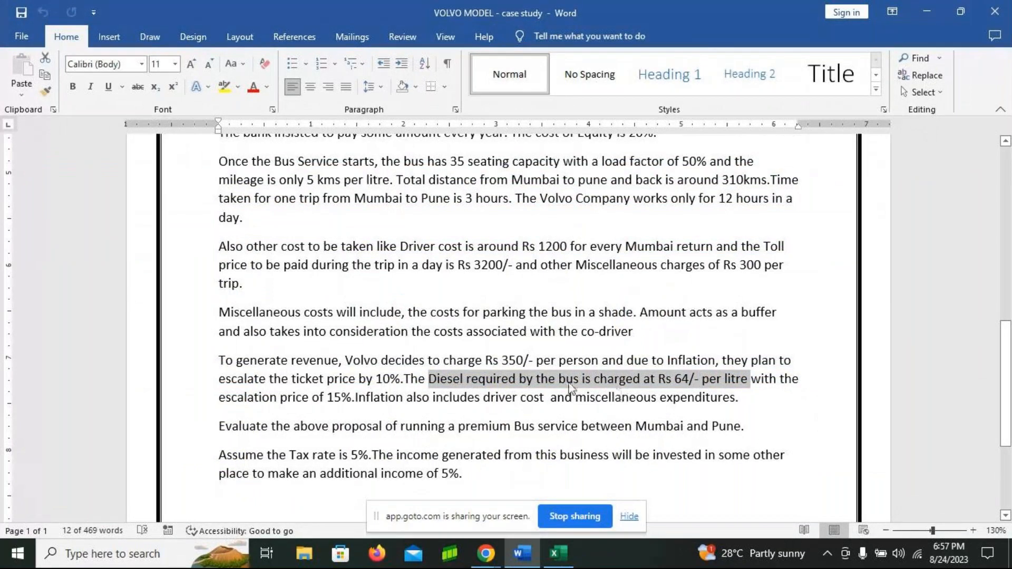
pyautogui.scroll(1, 570, 389)
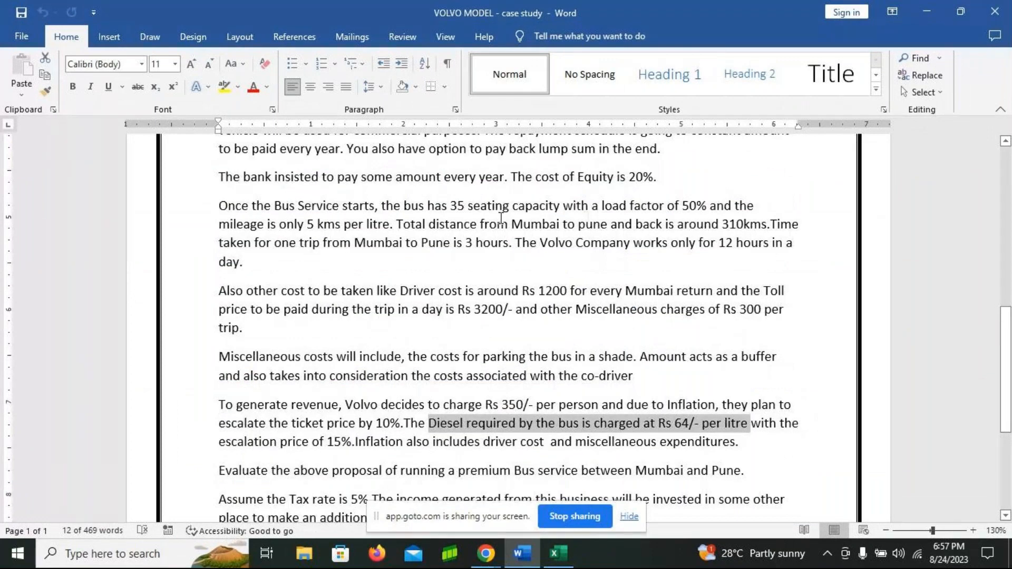
pyautogui.moveTo(393, 224); pyautogui.dragTo(750, 228)
pyautogui.hotkey('alt', 'Tab')
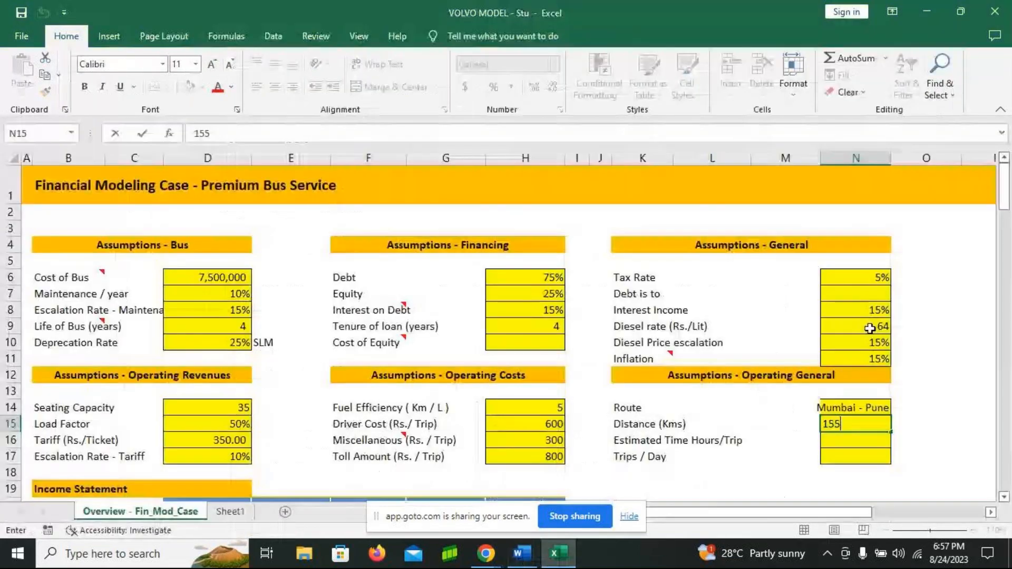
pyautogui.press('Return')
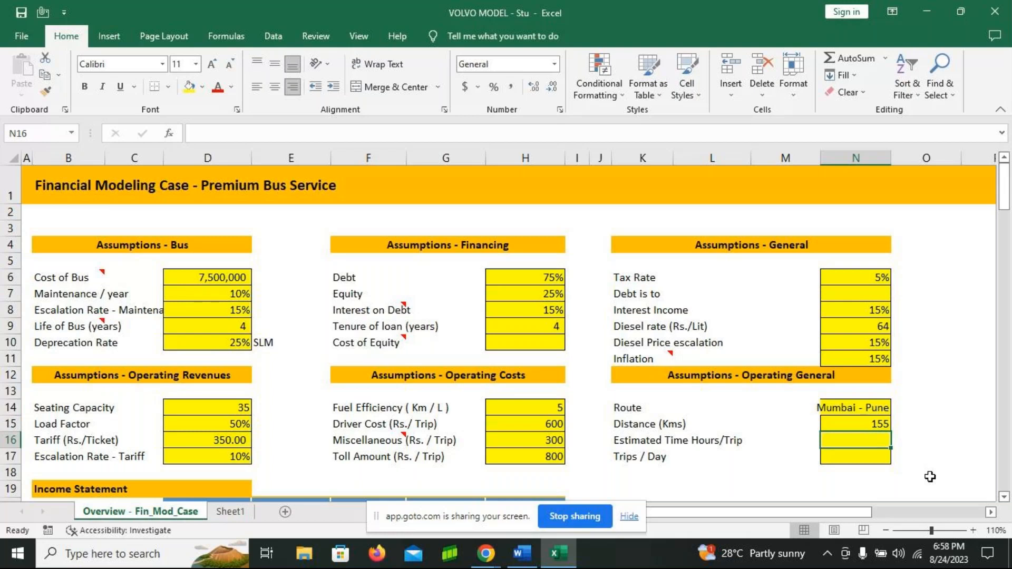
# - Enter 3 for Estimated Time Hours/Trip in N16 and 4 for Trips / Day in N17
pyautogui.write('3')
pyautogui.press('Return')
pyautogui.write('4')
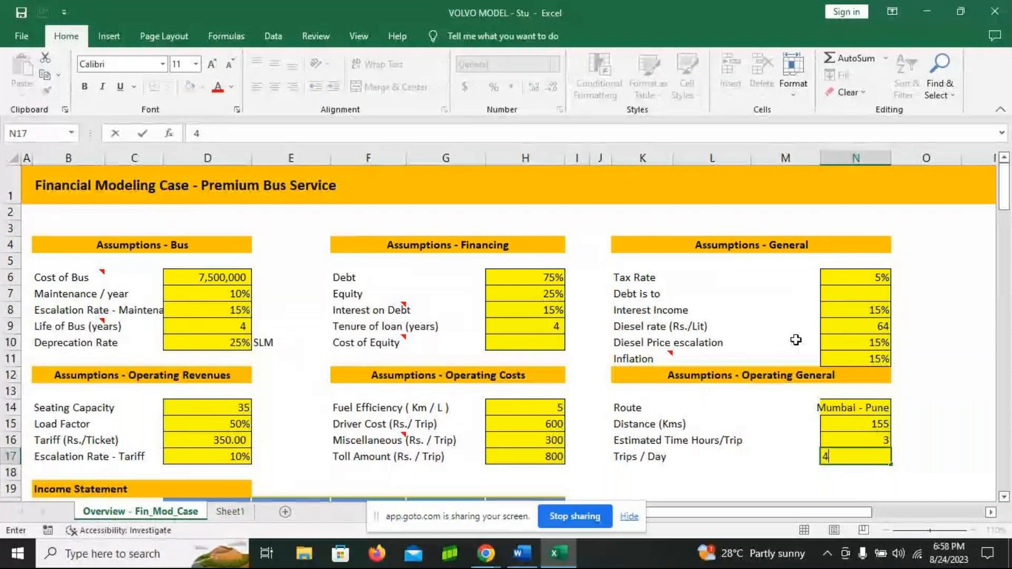
pyautogui.press('Return')
# - Select the Year - 1 Revenue cell E22 in the Income Statement, keeping the operating assumptions in view
pyautogui.scroll(-1, 654, 295)
pyautogui.scroll(-5, 654, 295)
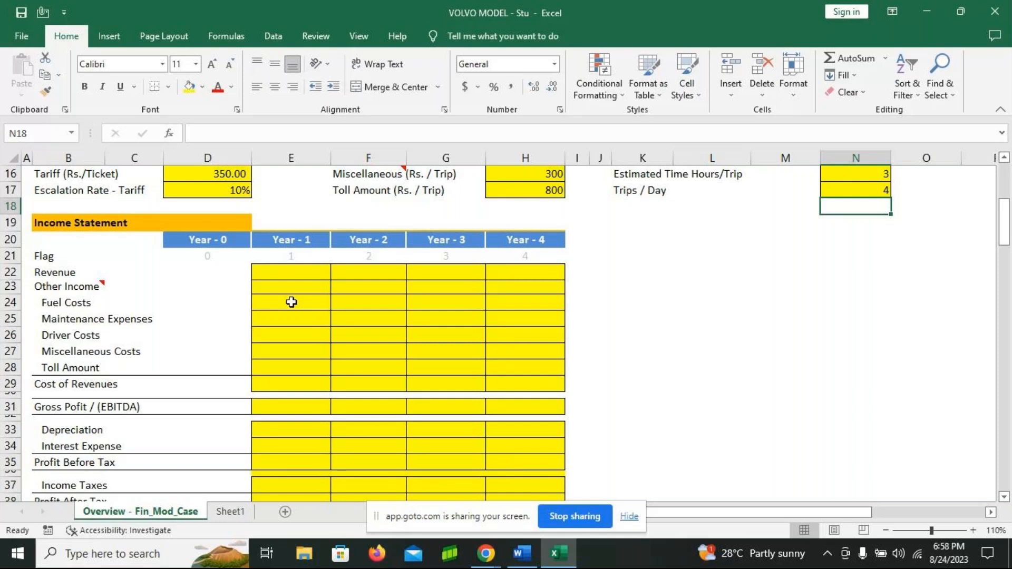
pyautogui.click(284, 270)
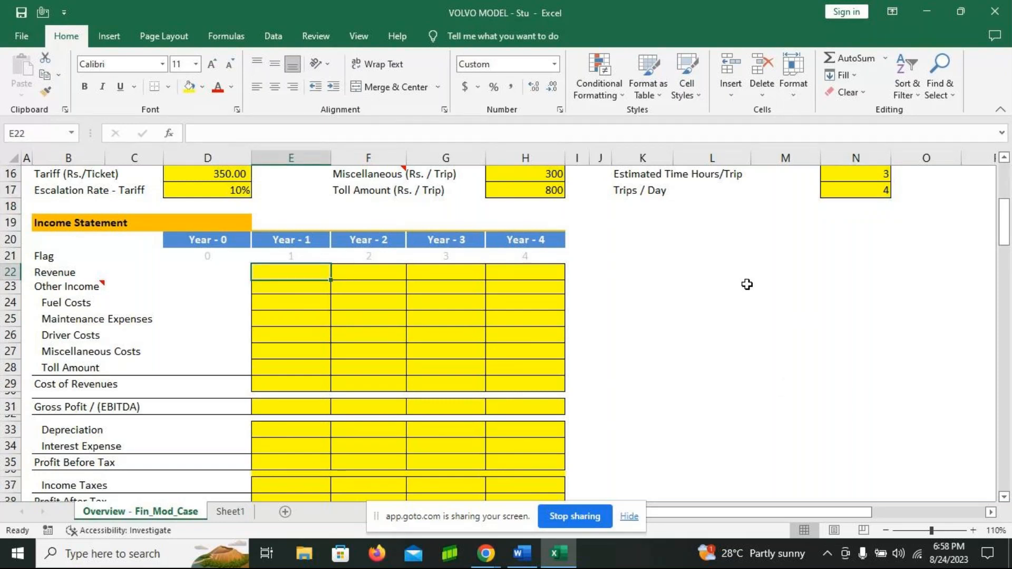
pyautogui.scroll(2, 746, 284)
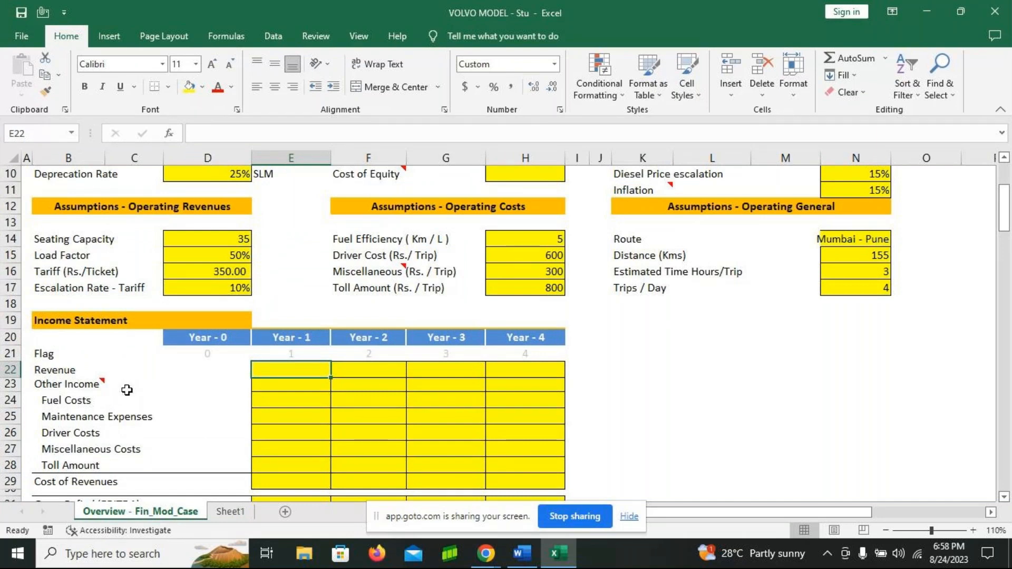
# - Switch to the GoTo meeting window in Chrome, unmute the microphone, and return to the Excel workbook
pyautogui.moveTo(486, 553)
pyautogui.moveTo(513, 517)
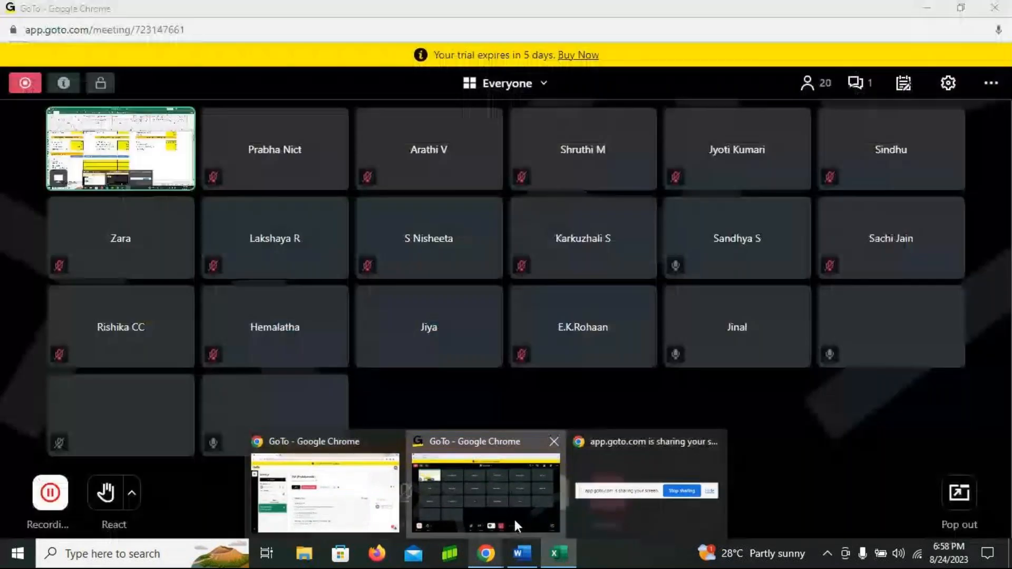
pyautogui.click(514, 517)
pyautogui.click(404, 491)
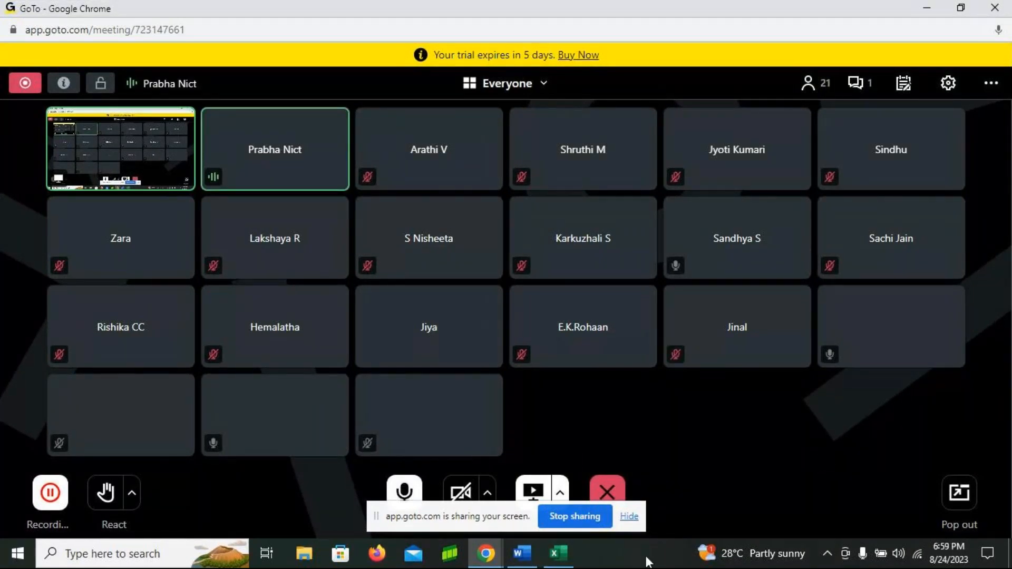
pyautogui.moveTo(551, 556)
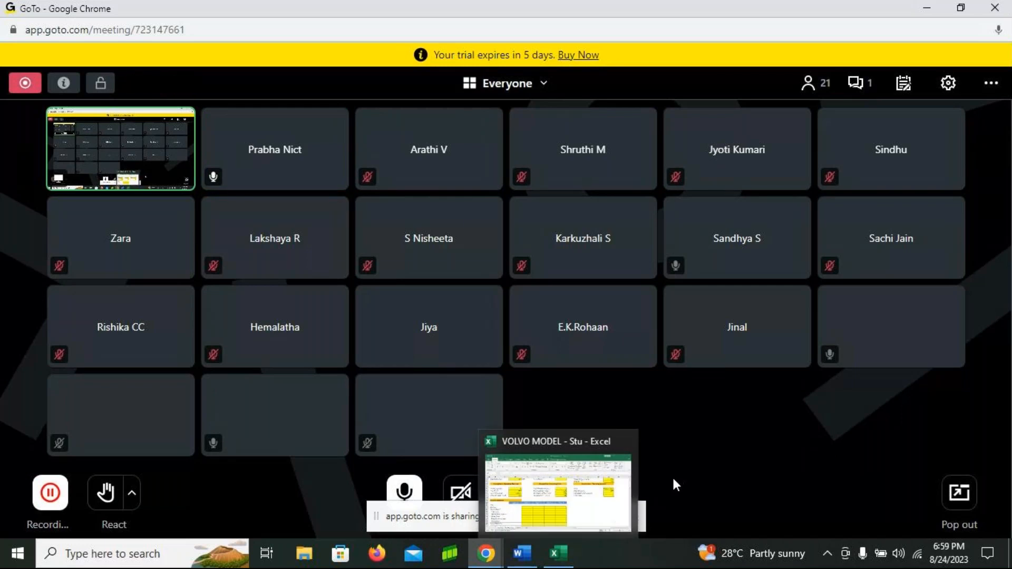
pyautogui.click(570, 551)
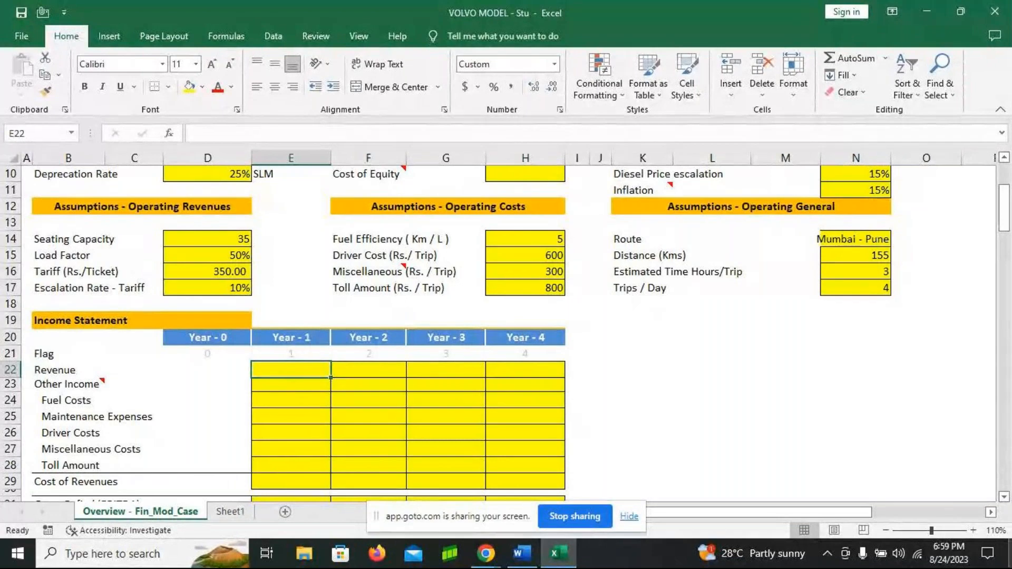
# - Enter =350*35*50%*4*365 as the Year - 1 Revenue in Excel cell E22, briefly checking the GoTo meeting window
pyautogui.write('=')
pyautogui.moveTo(488, 551)
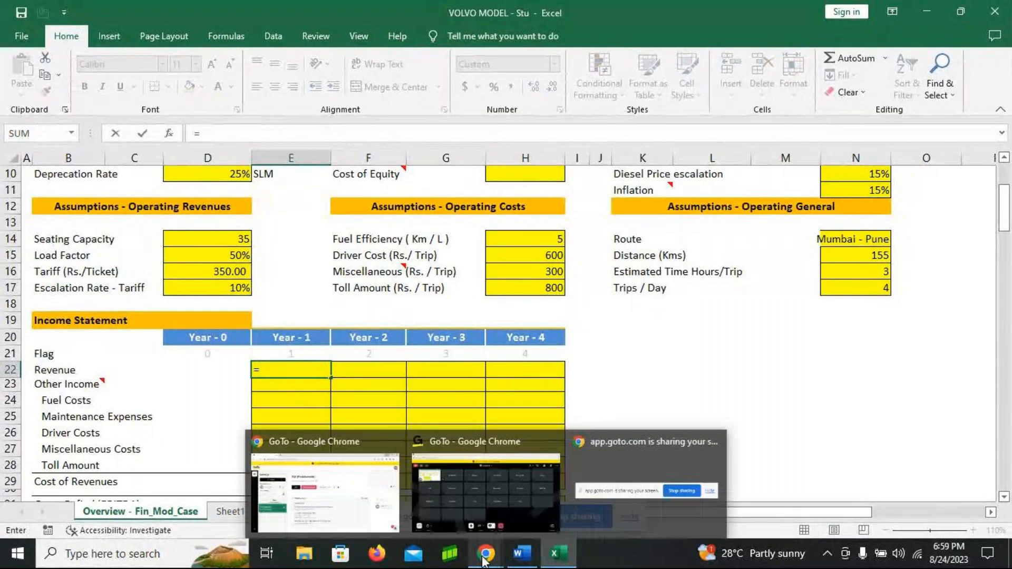
pyautogui.click(516, 524)
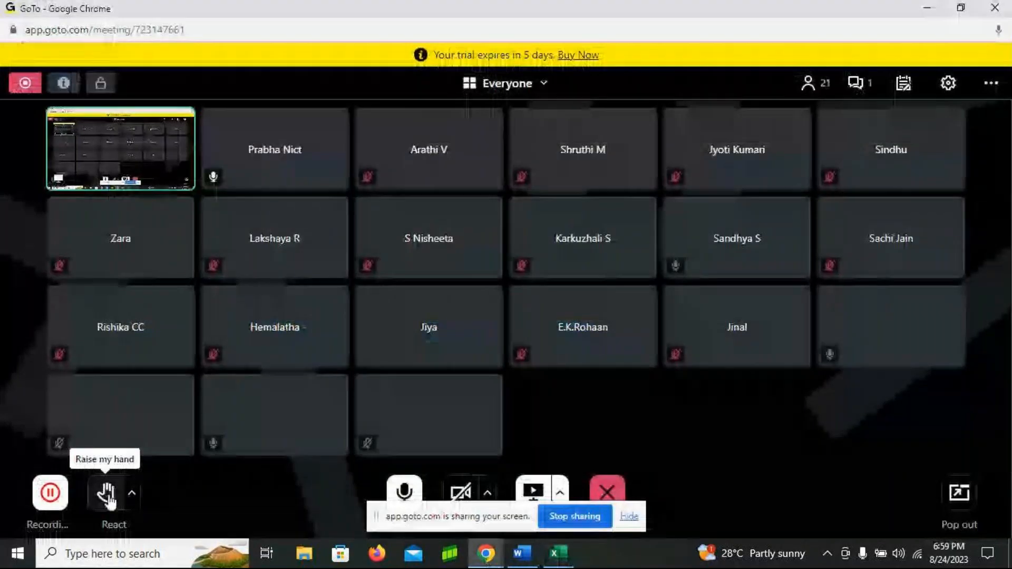
pyautogui.click(559, 554)
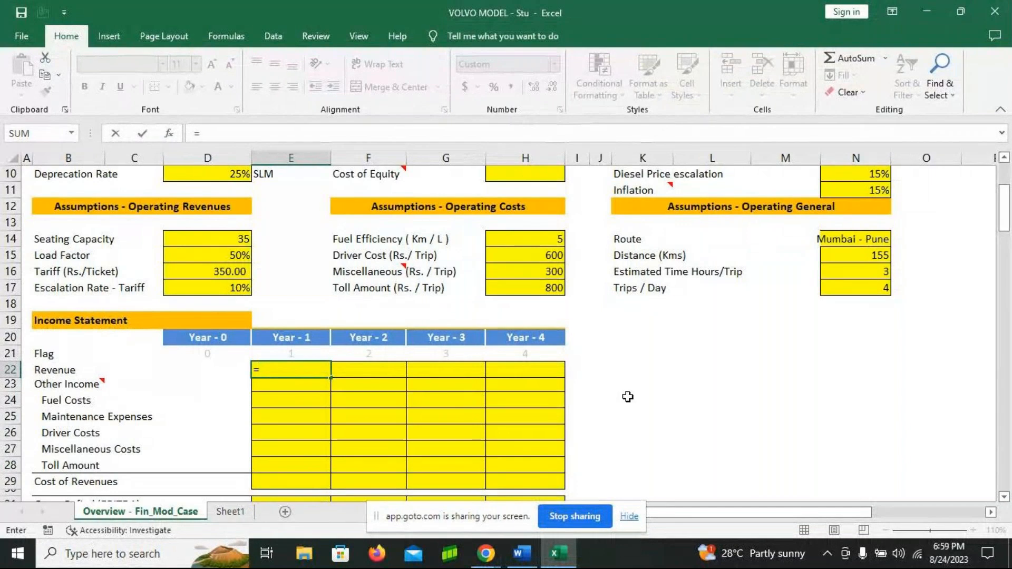
pyautogui.write('350*')
pyautogui.write('35*')
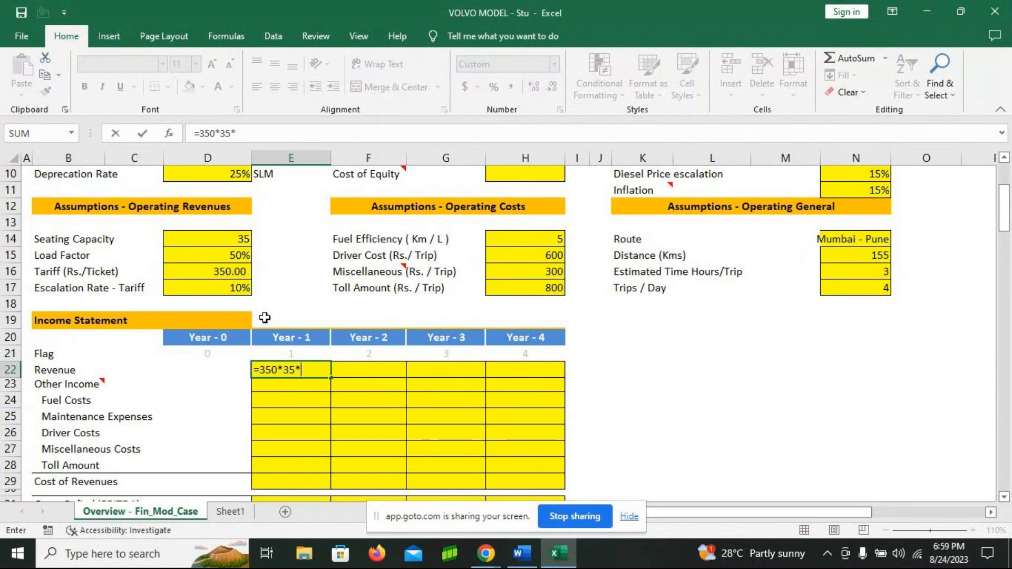
pyautogui.write('50%')
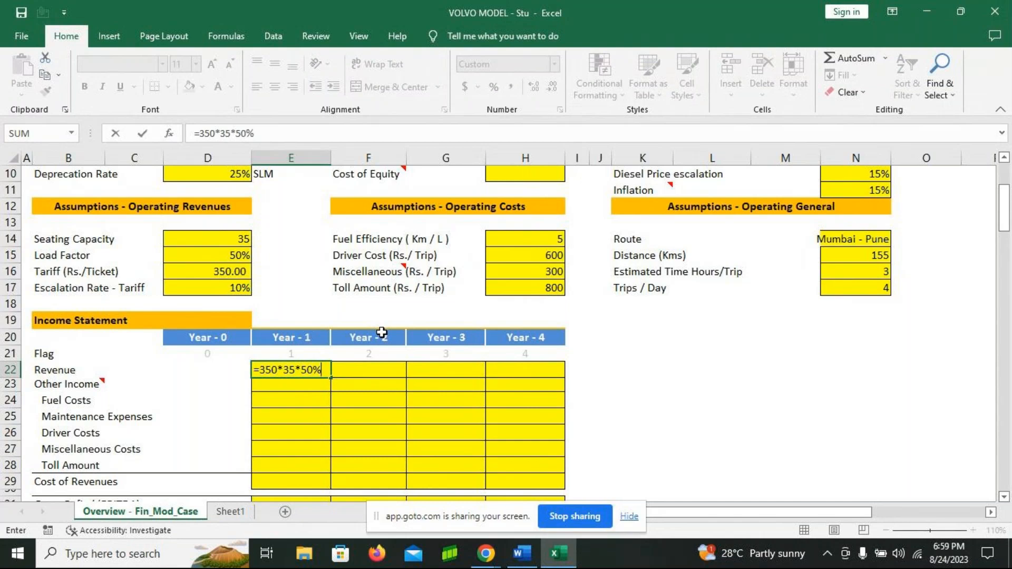
pyautogui.write('*4')
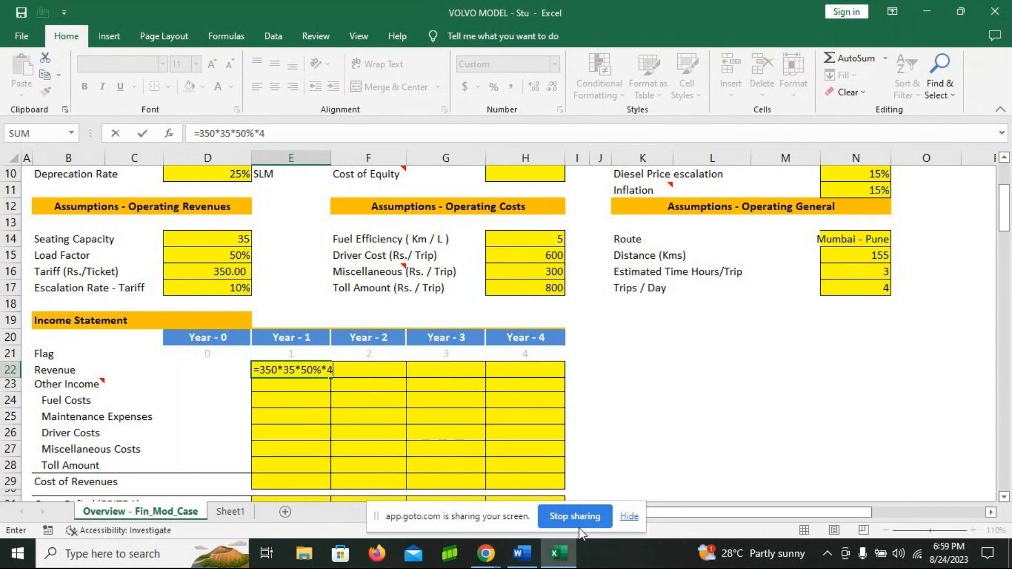
pyautogui.write('*365')
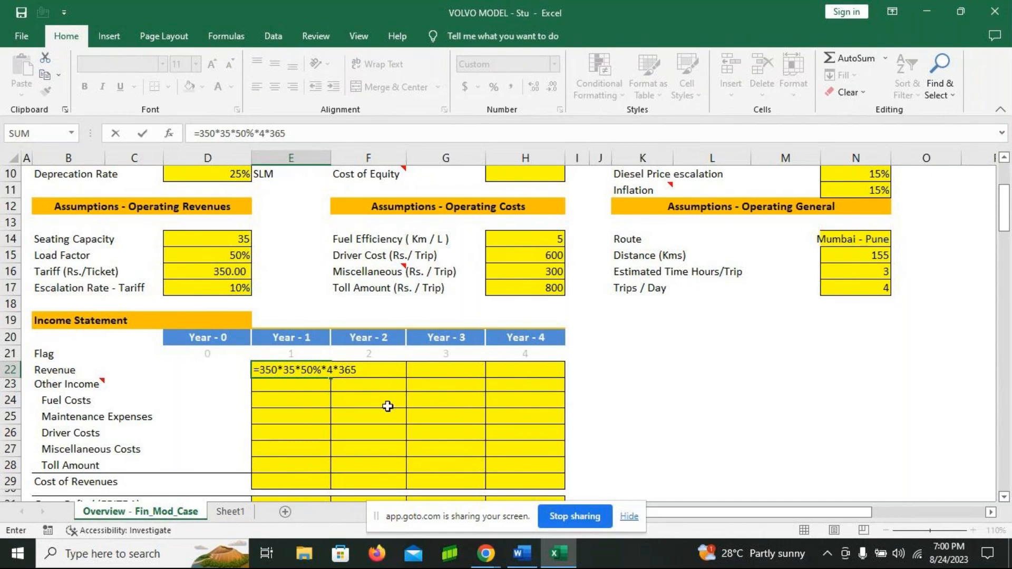
pyautogui.press('Return')
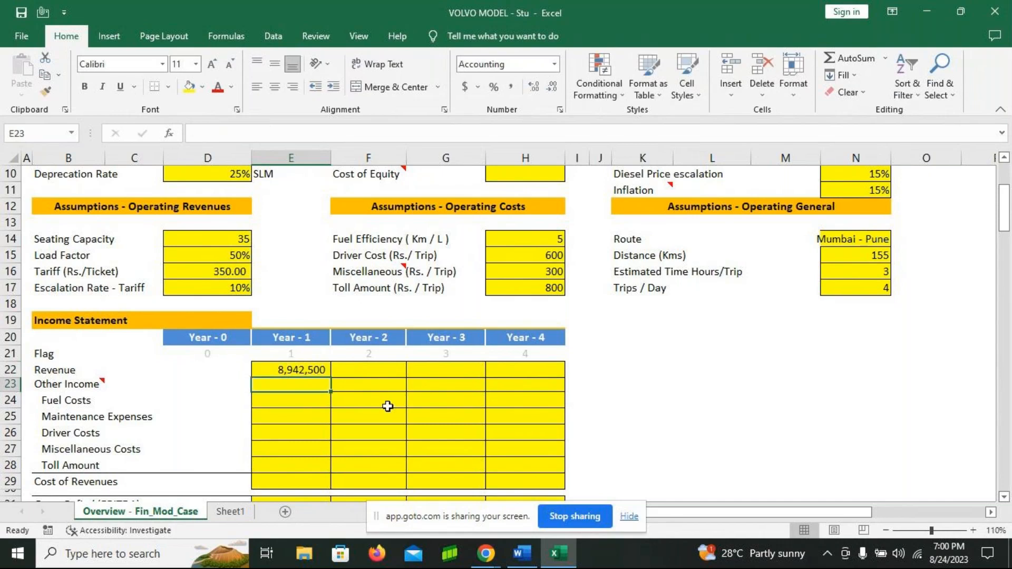
# - Enter =E22*(1+10%) for the Year - 2 Revenue in F22 and fill the formula across to Year - 4 in H22
pyautogui.click(350, 369)
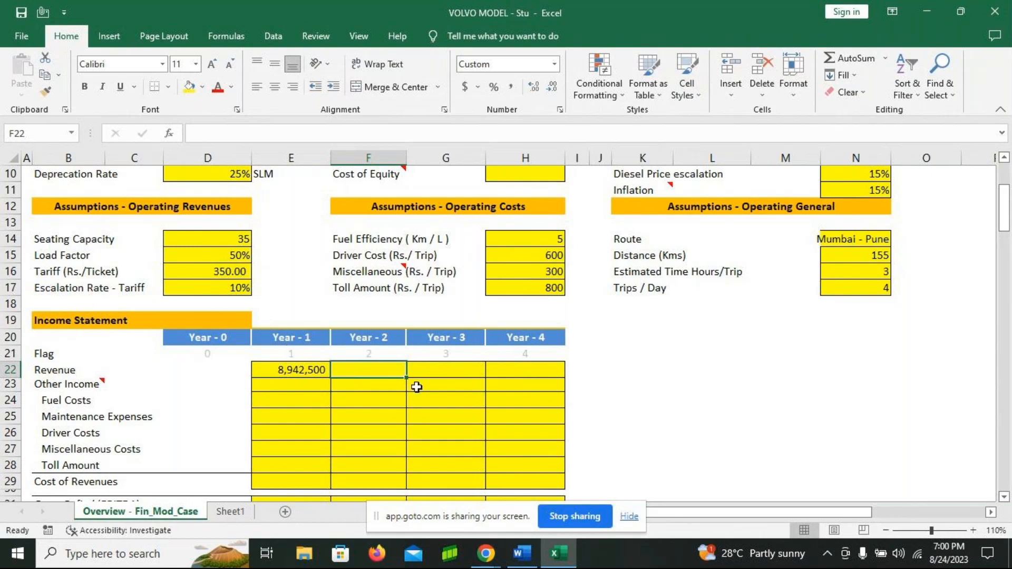
pyautogui.write('=')
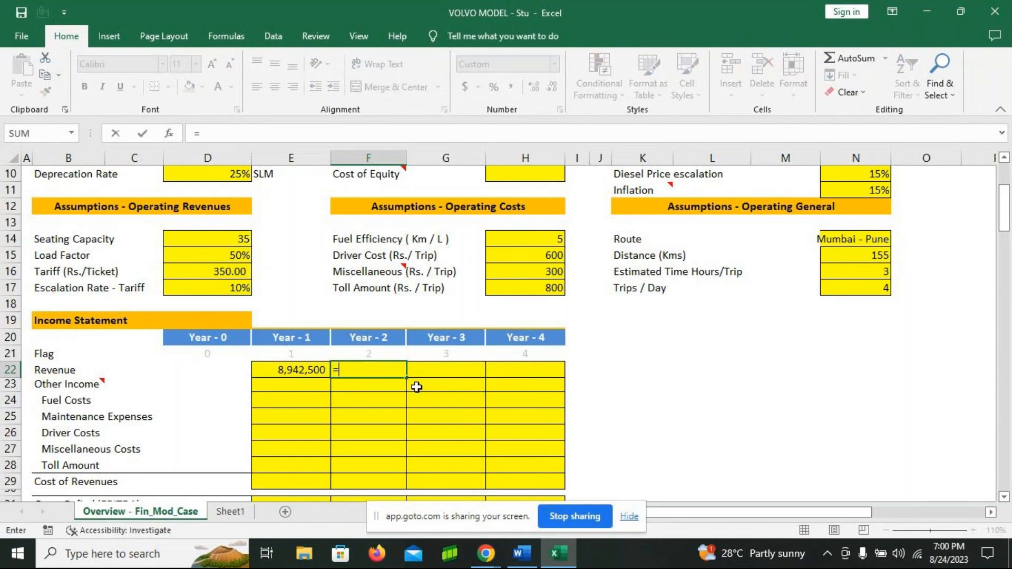
pyautogui.press('Left')
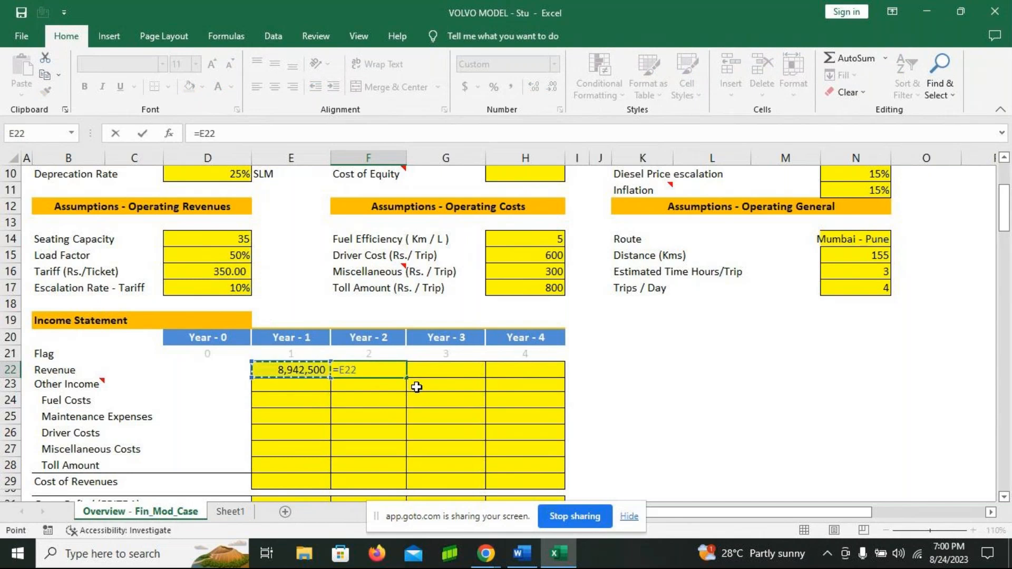
pyautogui.write('*(1+10')
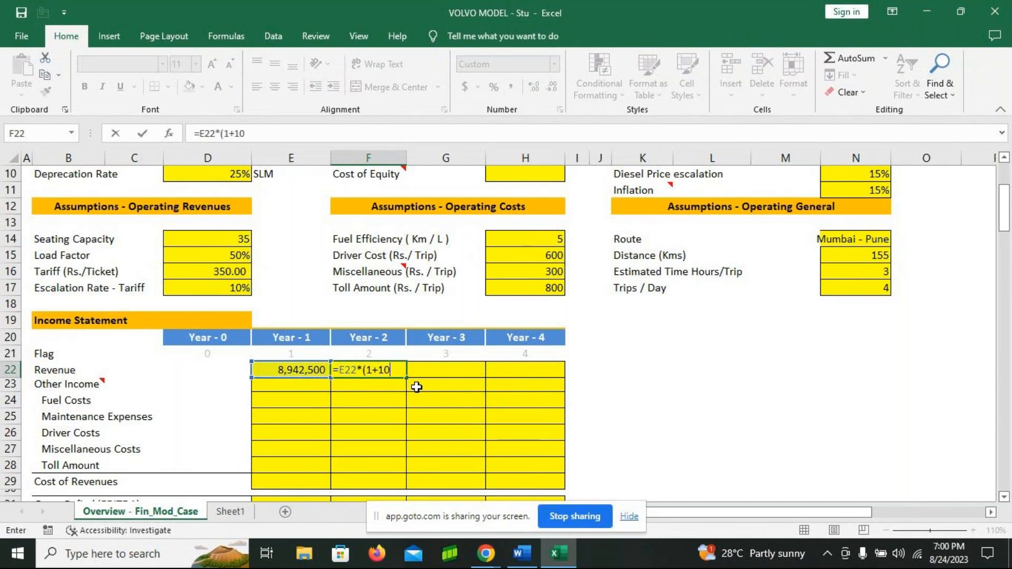
pyautogui.write('%)')
pyautogui.press('Return')
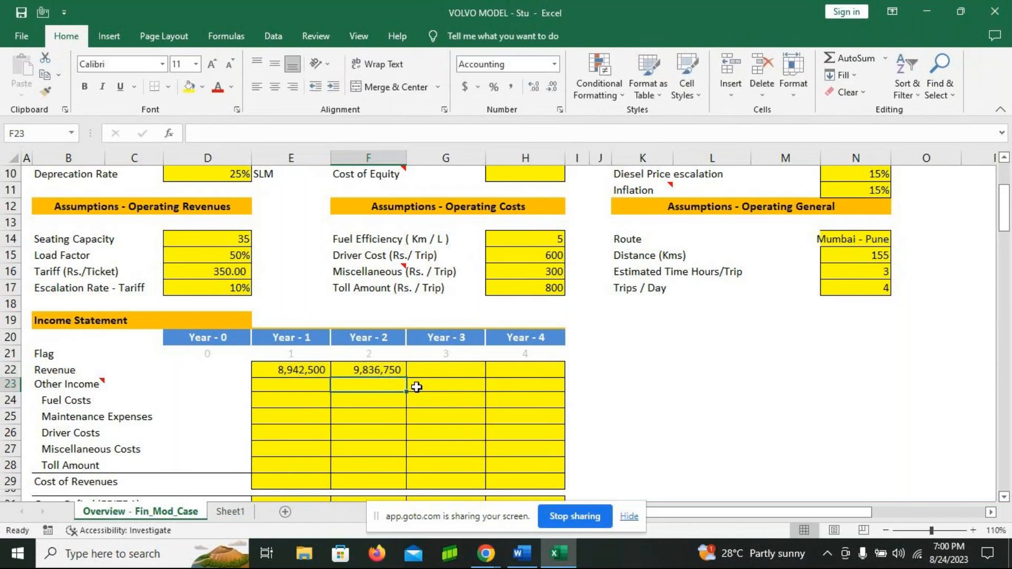
pyautogui.click(400, 375)
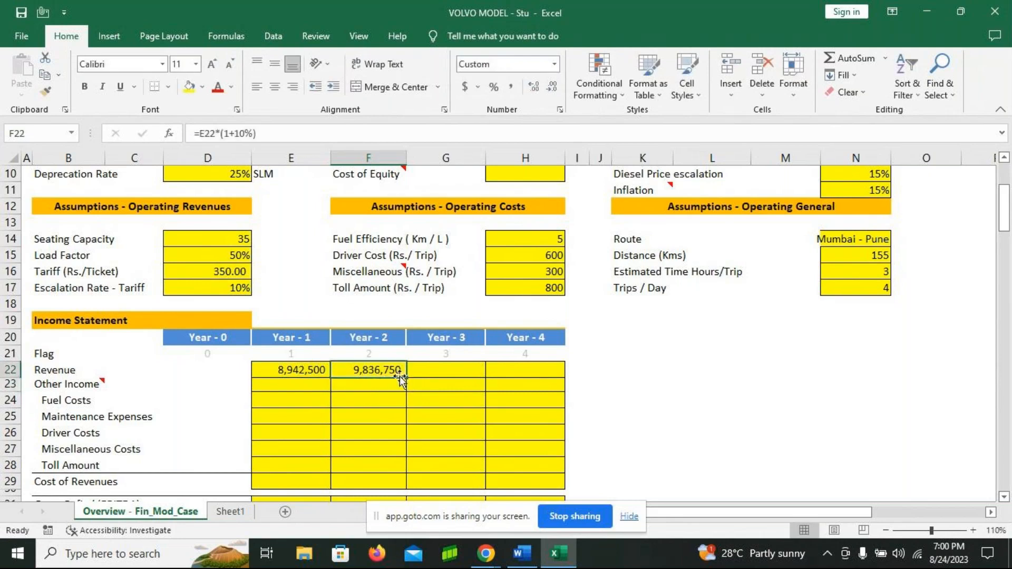
pyautogui.moveTo(409, 387); pyautogui.dragTo(535, 378)
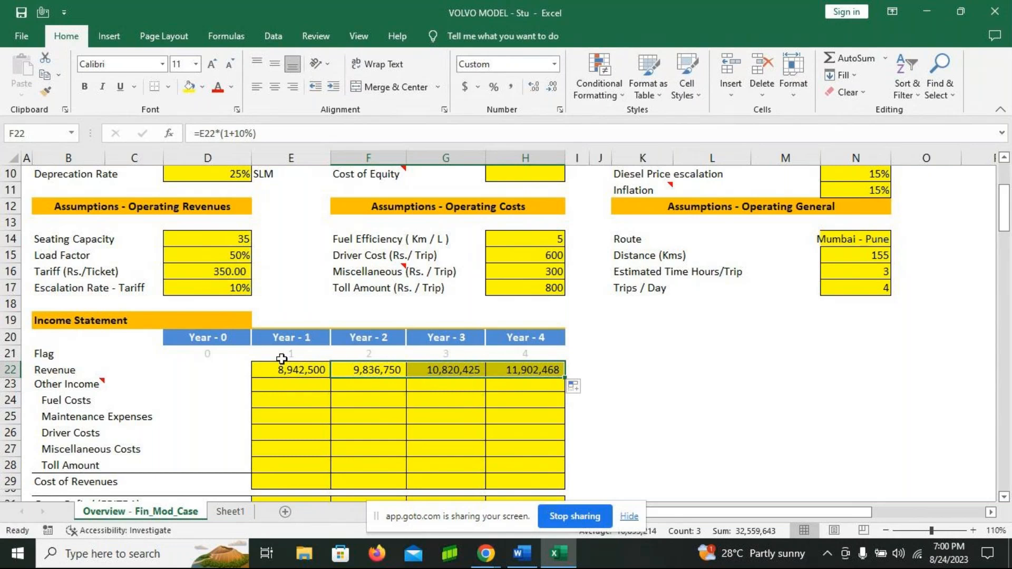
# - Shade the Other Income cells E23:H23 for Year - 1 to Year - 4 with a green fill
pyautogui.click(276, 387)
pyautogui.moveTo(277, 386); pyautogui.dragTo(498, 385)
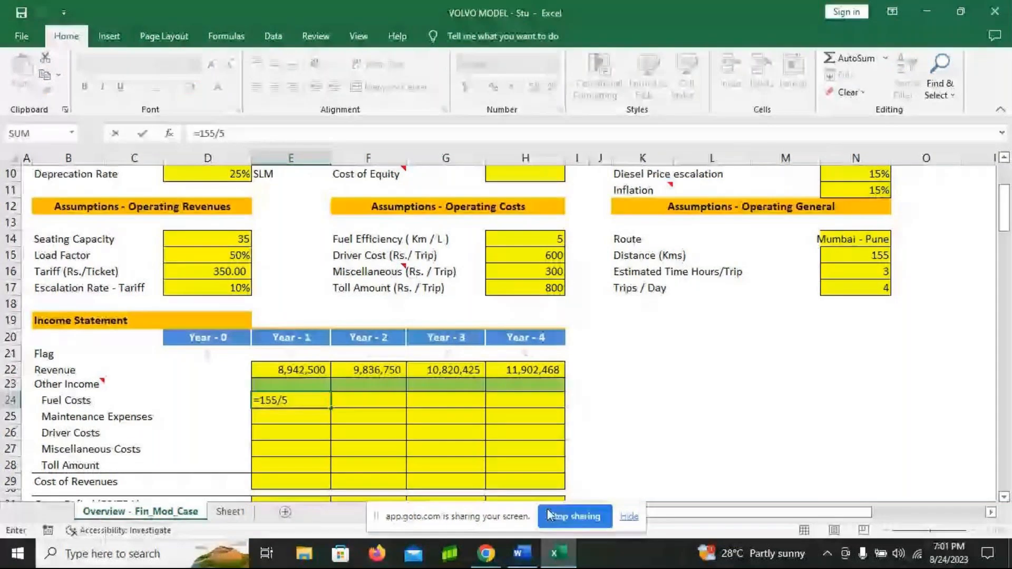
# - Enter =155/5 as the Year - 1 Fuel Costs in E24, accepting the proposed formula correction
pyautogui.write(')')
pyautogui.press('Return')
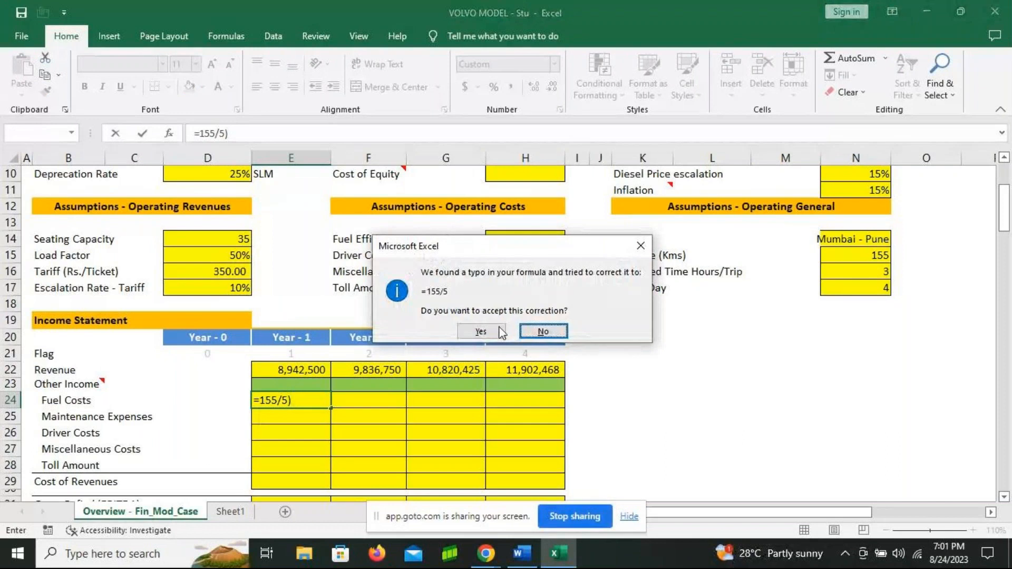
pyautogui.click(481, 331)
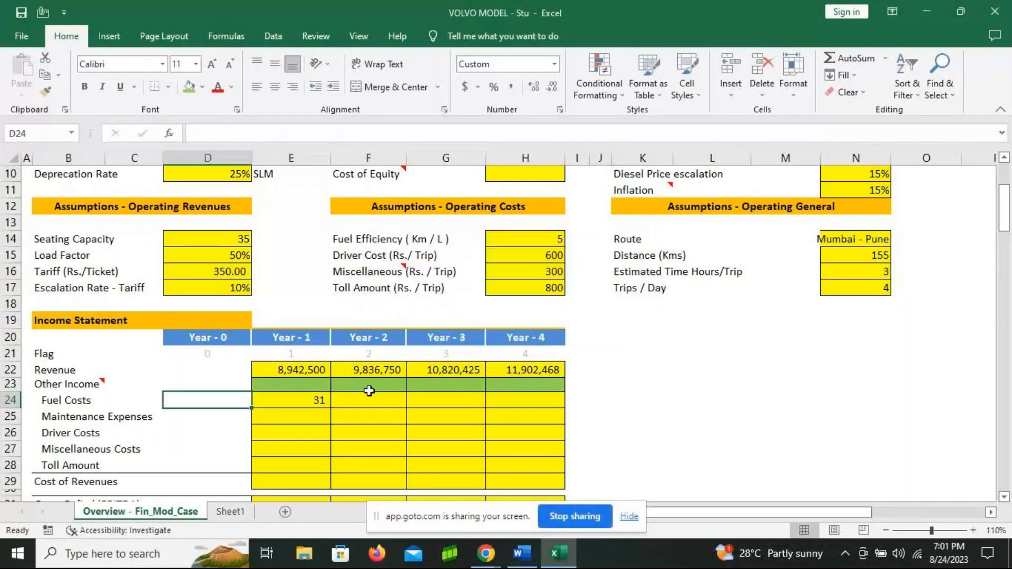
# - Extend the Year - 1 Fuel Costs formula in E24 to =(155/5)*4*365*64, using the diesel rate from the assumptions
pyautogui.click(282, 400)
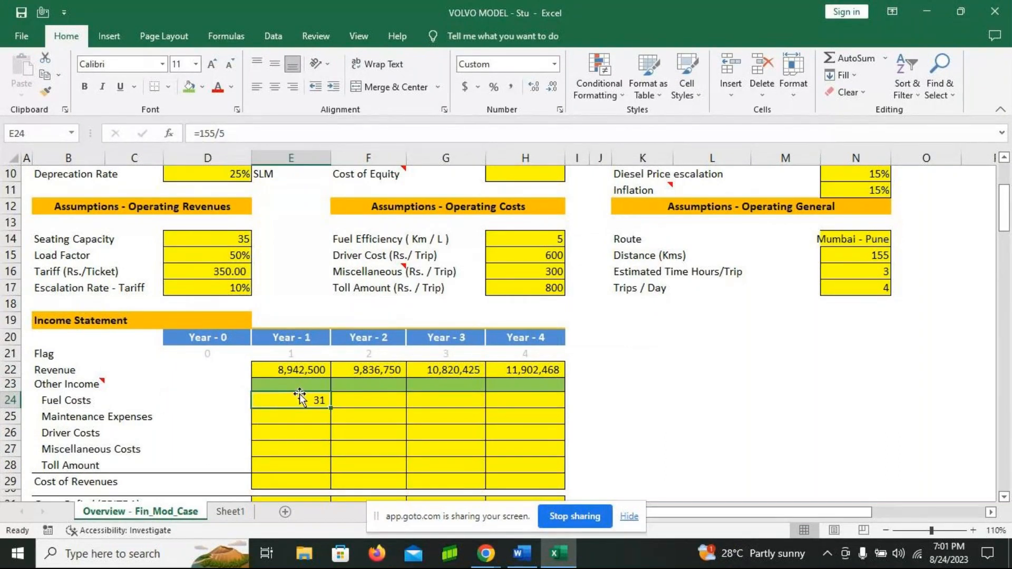
pyautogui.doubleClick(300, 394)
pyautogui.click(261, 400)
pyautogui.write('(')
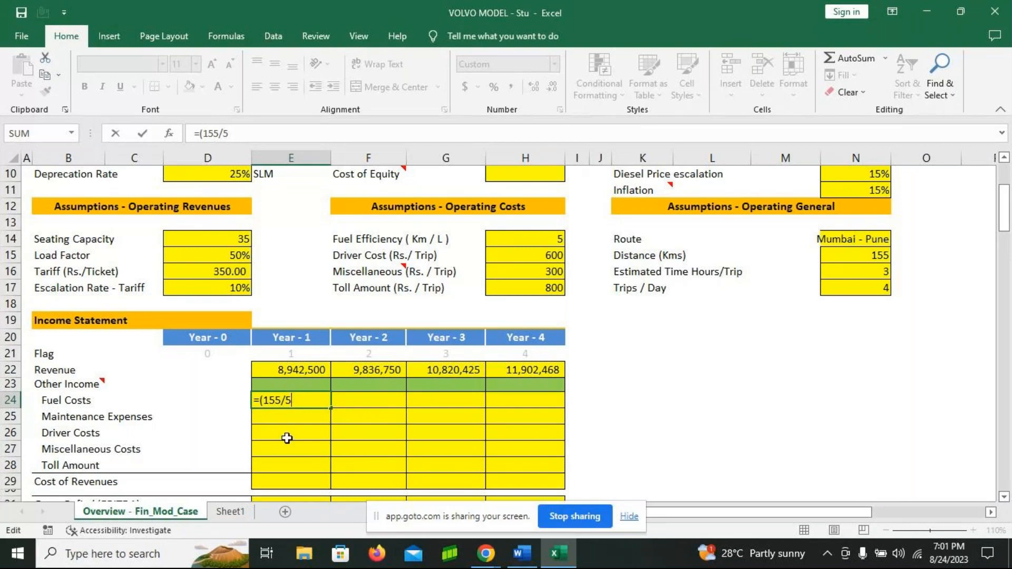
pyautogui.write(')')
pyautogui.write('*')
pyautogui.write('4*365')
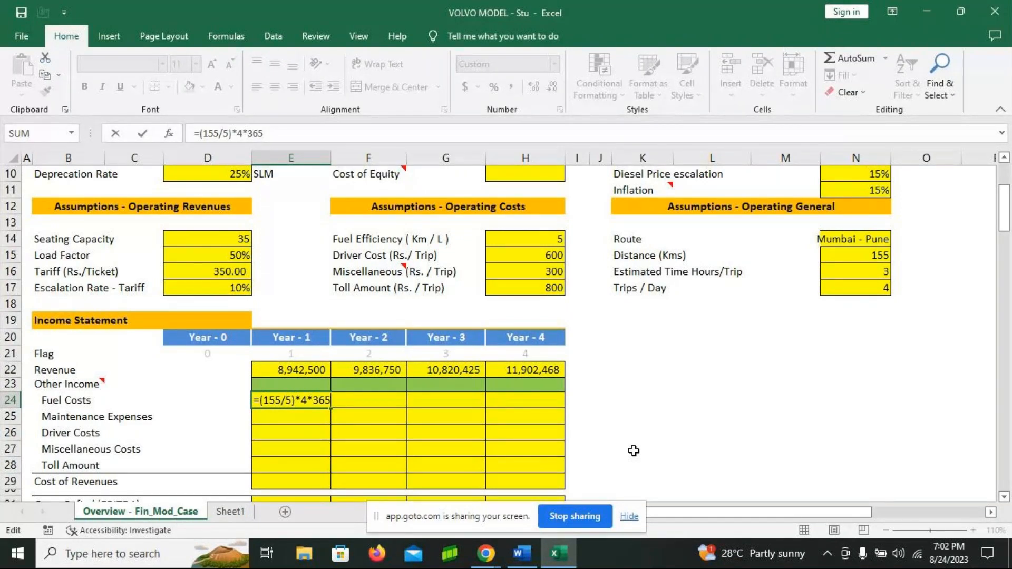
pyautogui.write('*')
pyautogui.scroll(2, 595, 429)
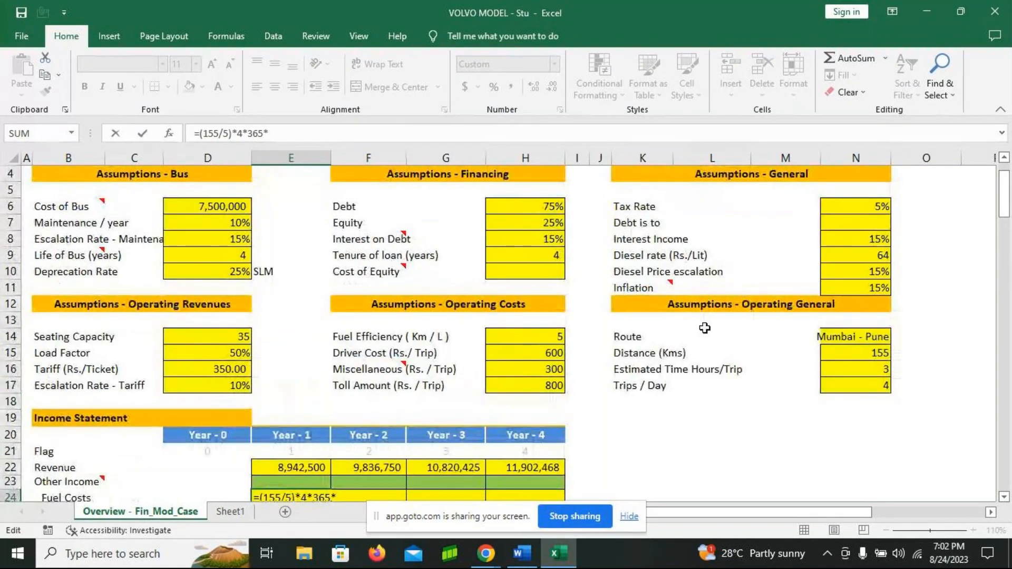
pyautogui.scroll(-1, 704, 327)
pyautogui.write('64')
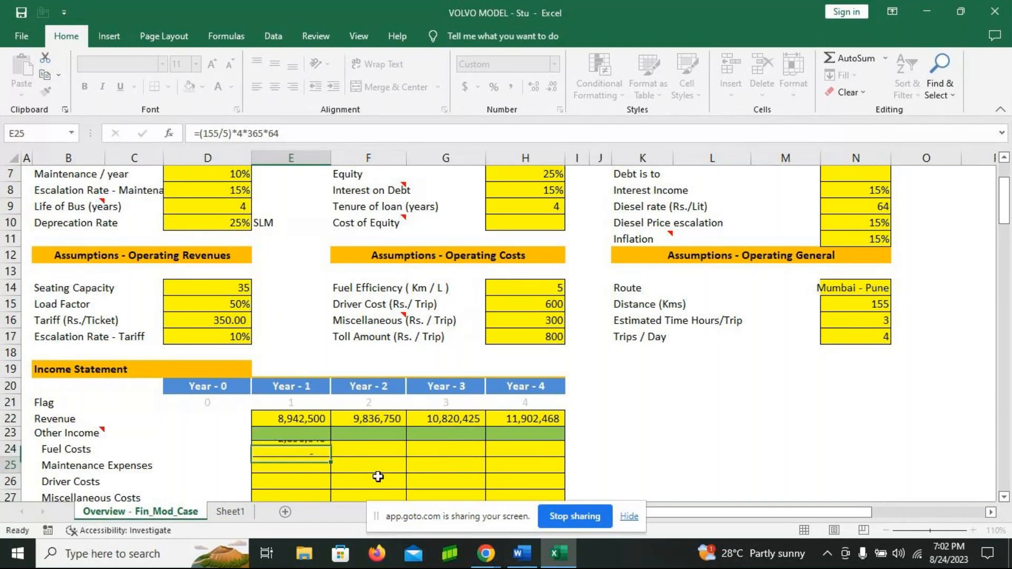
pyautogui.press('Return')
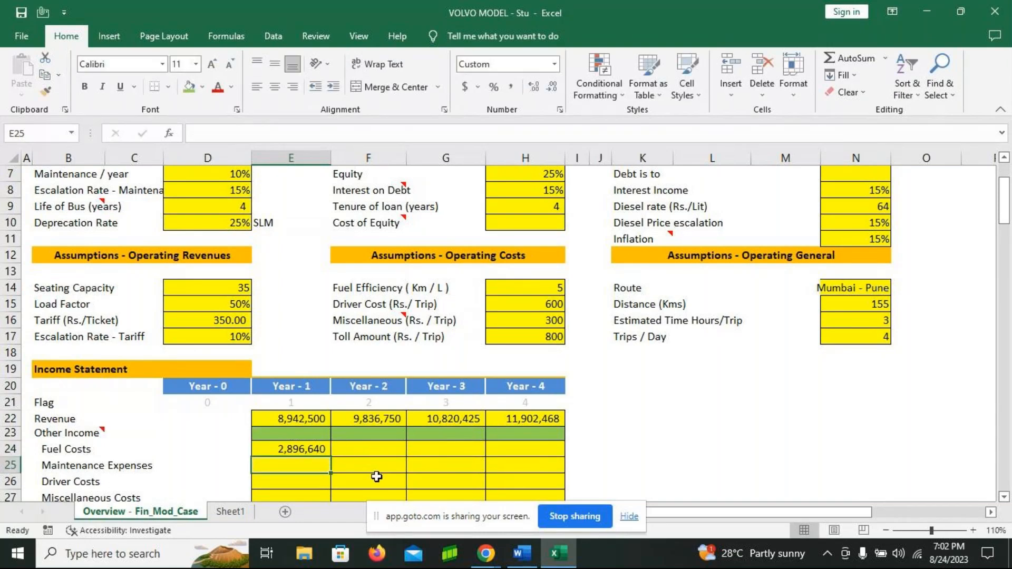
# - Enter =E24*(1+15%) for the Year - 2 Fuel Costs in F24 and fill the formula across to Year - 4 in H24
pyautogui.click(367, 451)
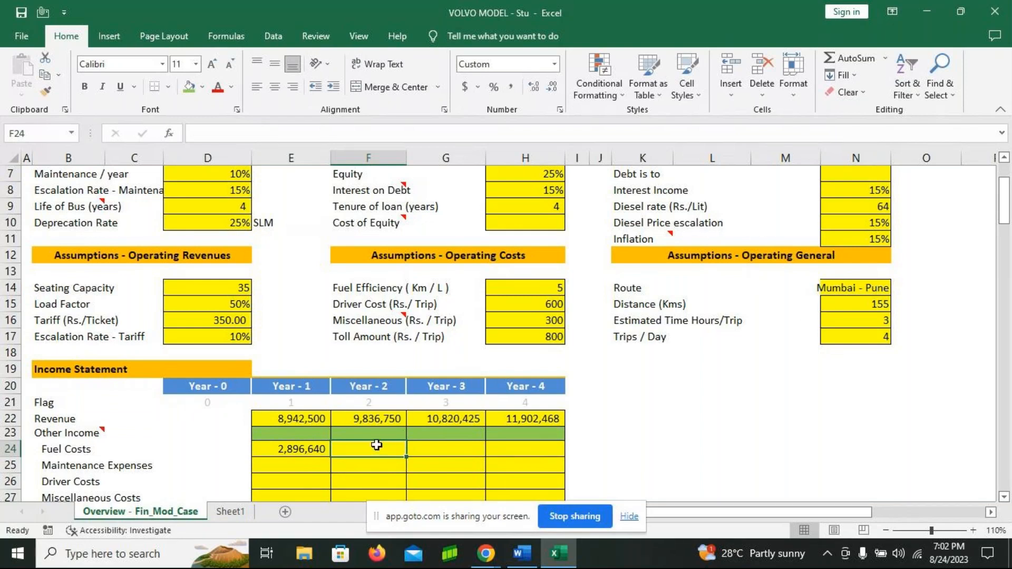
pyautogui.write('=')
pyautogui.press('Left')
pyautogui.write('*(1+15%)')
pyautogui.press('Return')
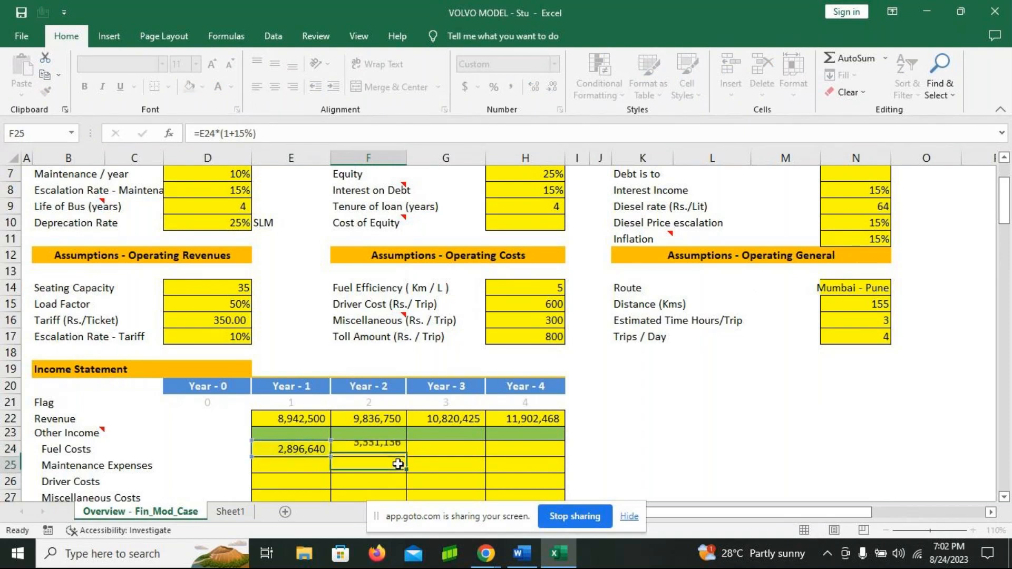
pyautogui.click(395, 453)
pyautogui.moveTo(408, 456); pyautogui.dragTo(538, 451)
pyautogui.scroll(-1, 658, 422)
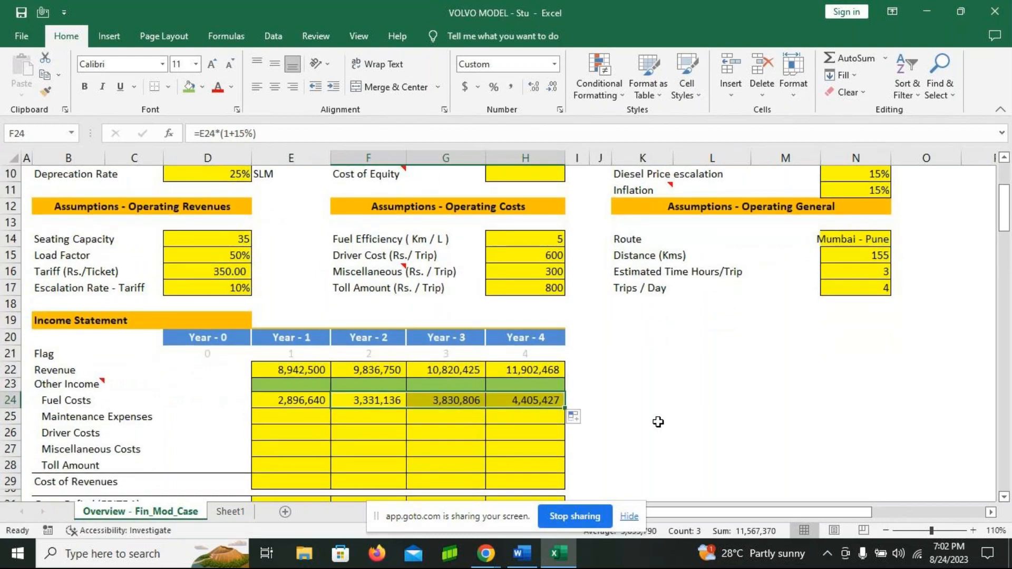
# - Calculate the Year - 1 Maintenance Expenses in E25 as =E22*10%
pyautogui.click(313, 416)
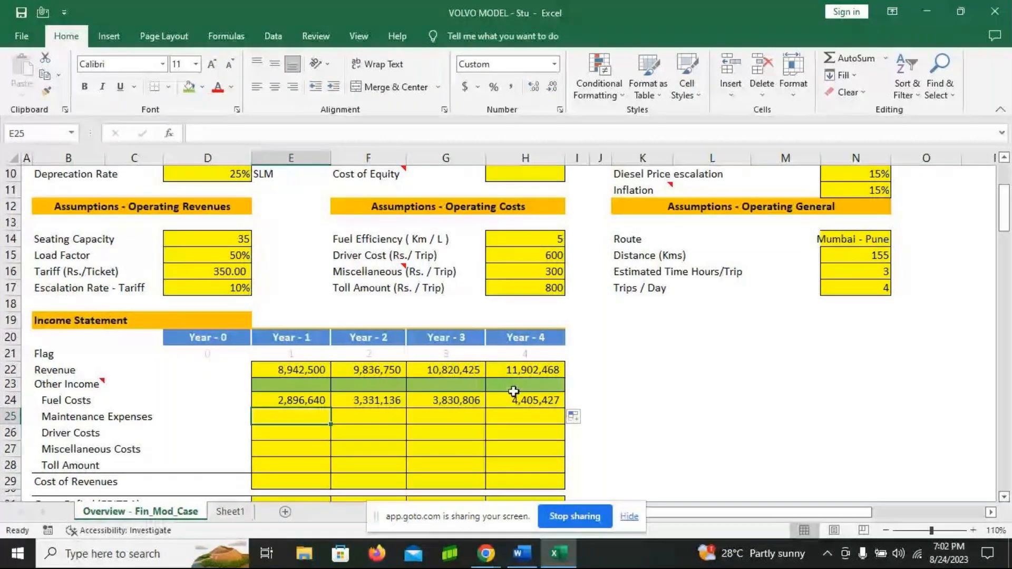
pyautogui.write('=')
pyautogui.press('Up')
pyautogui.press('Up')
pyautogui.press('Up')
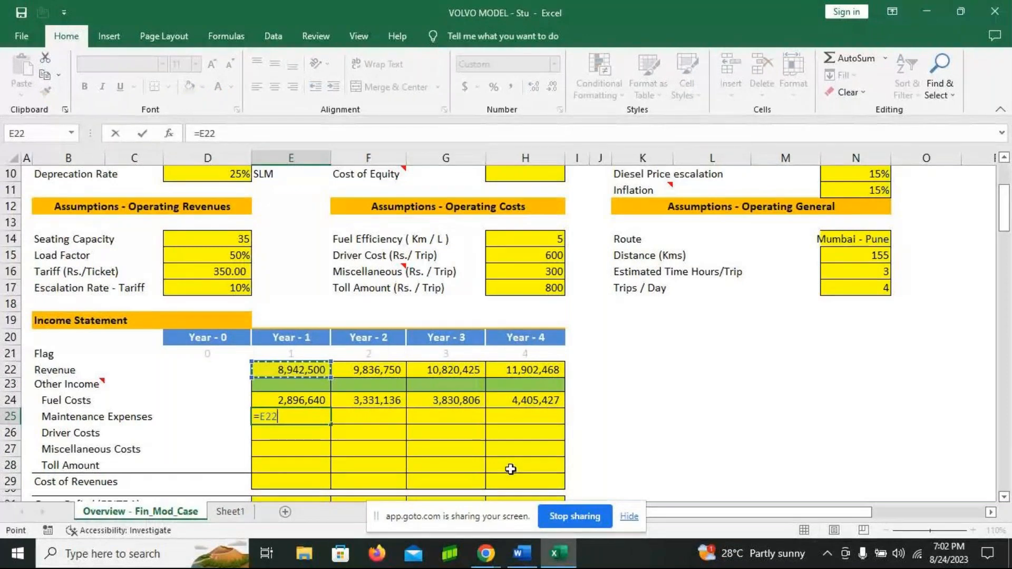
pyautogui.write('*10')
pyautogui.press('Return')
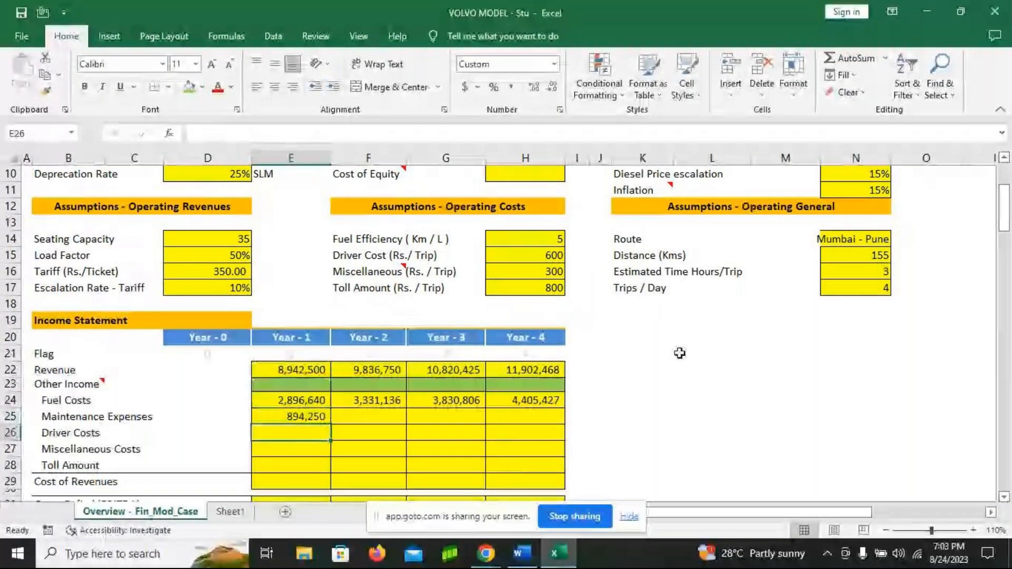
pyautogui.press('Up')
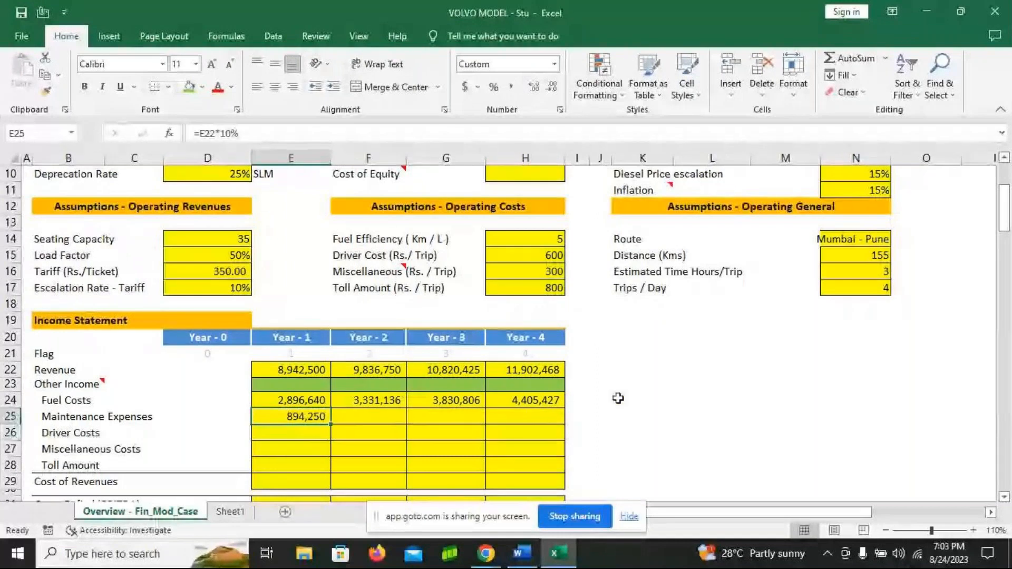
# - Enter =E25*(1+15%) for the Year - 2 Maintenance Expenses in F25 and fill the formula across to Year - 4 in H25
pyautogui.click(370, 422)
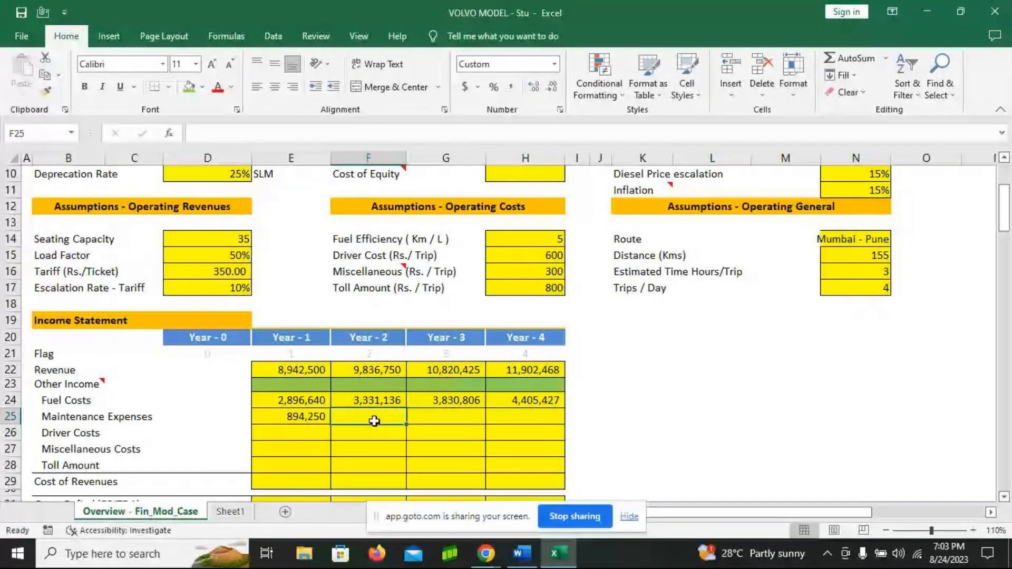
pyautogui.write('=E25*(')
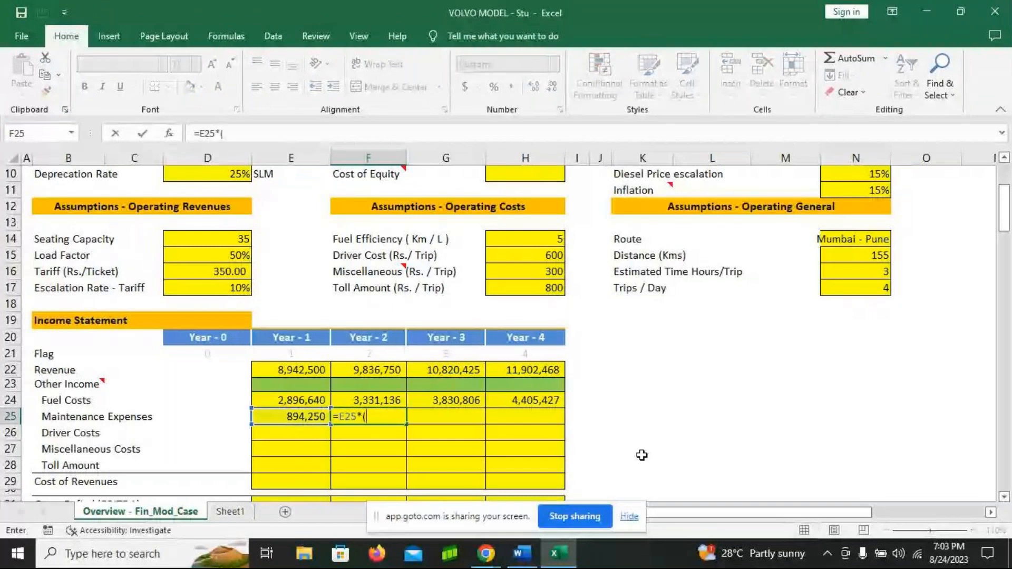
pyautogui.write('1+15%)')
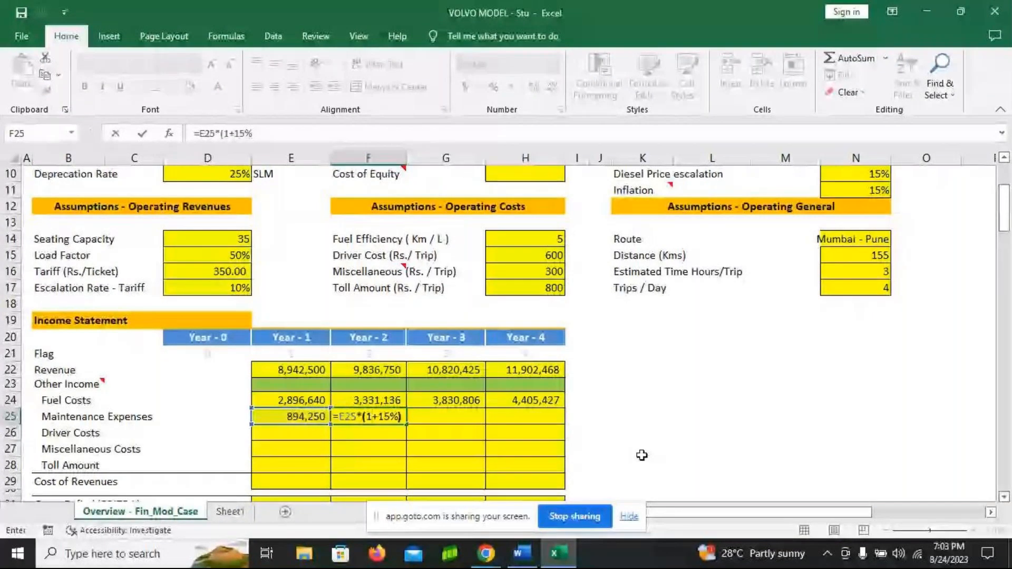
pyautogui.press('Return')
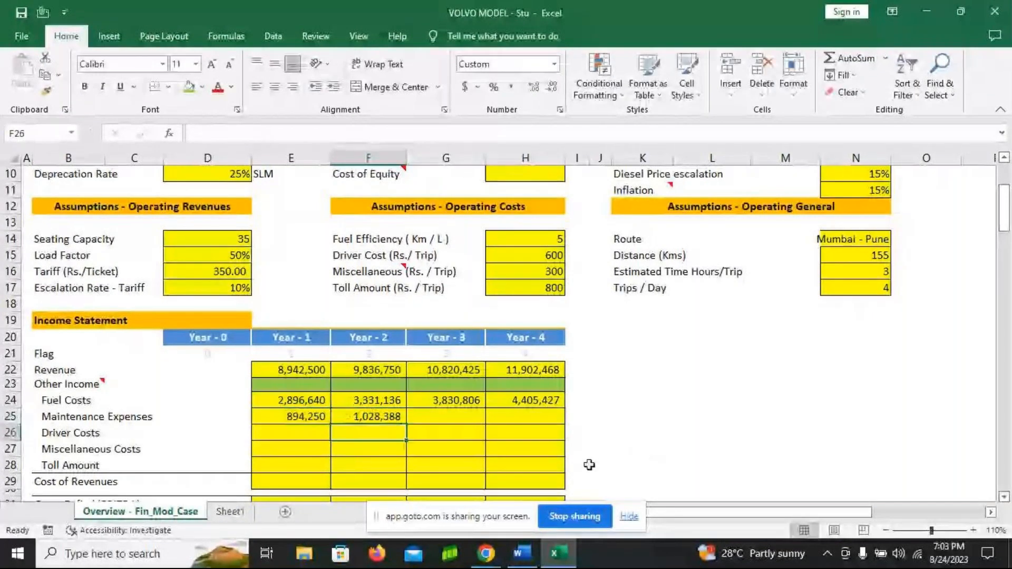
pyautogui.click(369, 417)
pyautogui.moveTo(405, 424); pyautogui.dragTo(530, 421)
# - Enter =600*4*365 as the Year - 1 Driver Costs in E26
pyautogui.click(276, 433)
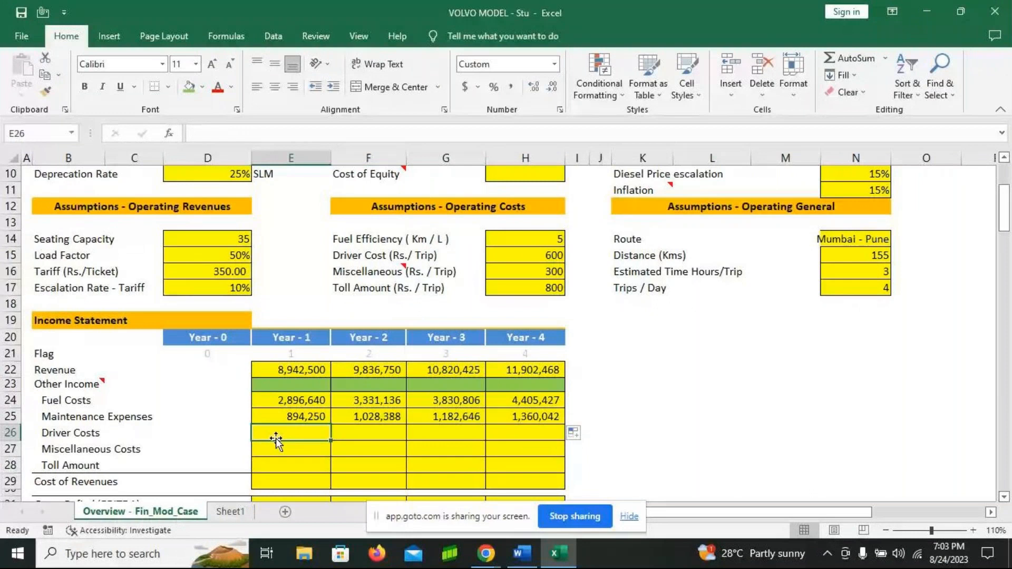
pyautogui.write('=')
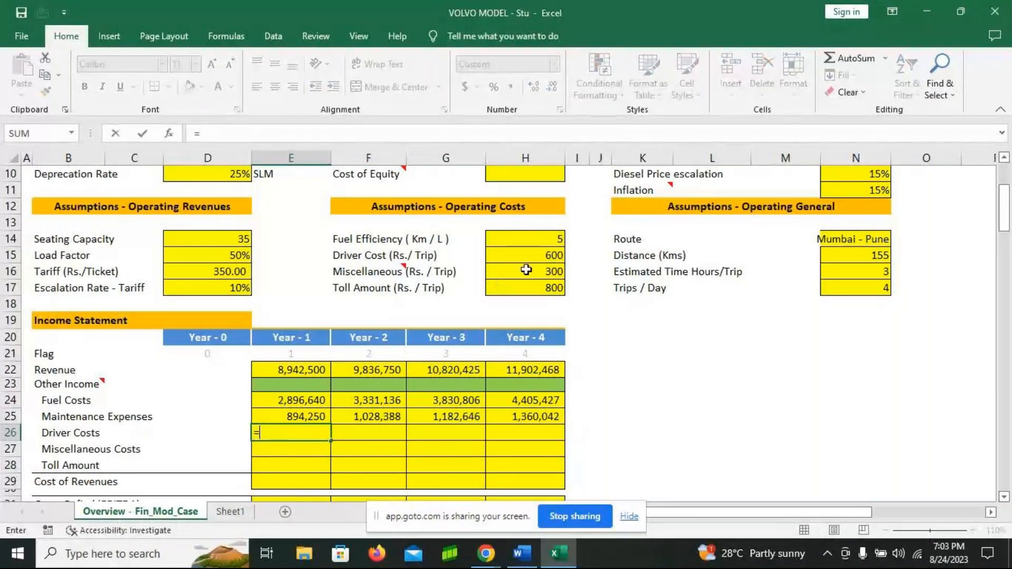
pyautogui.write('600*')
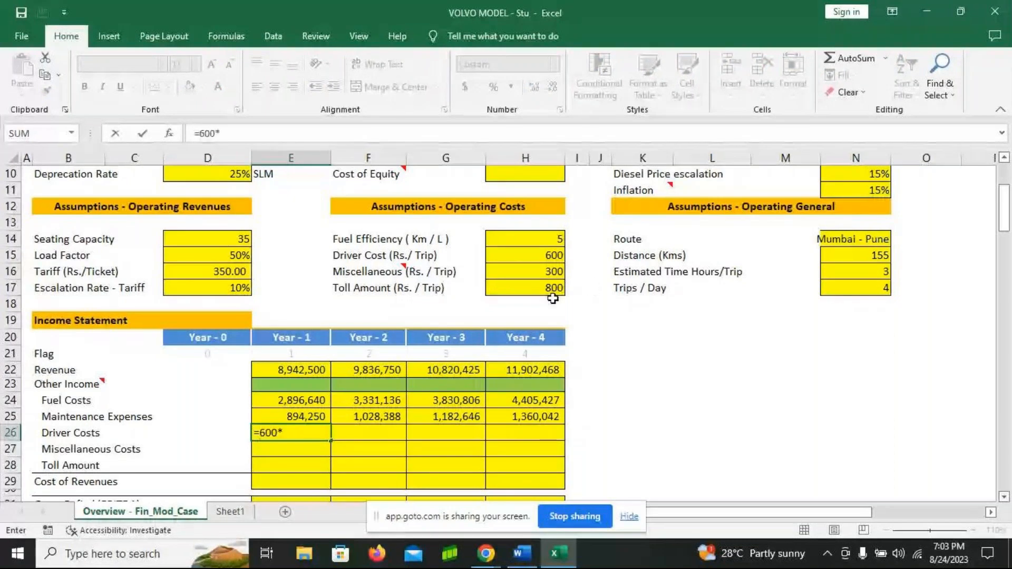
pyautogui.write('4')
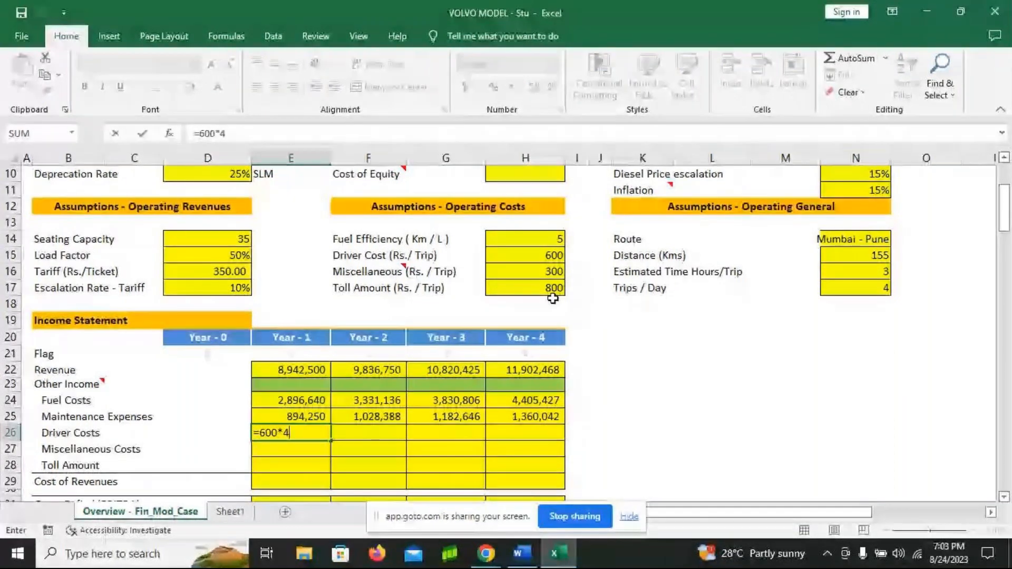
pyautogui.write('*')
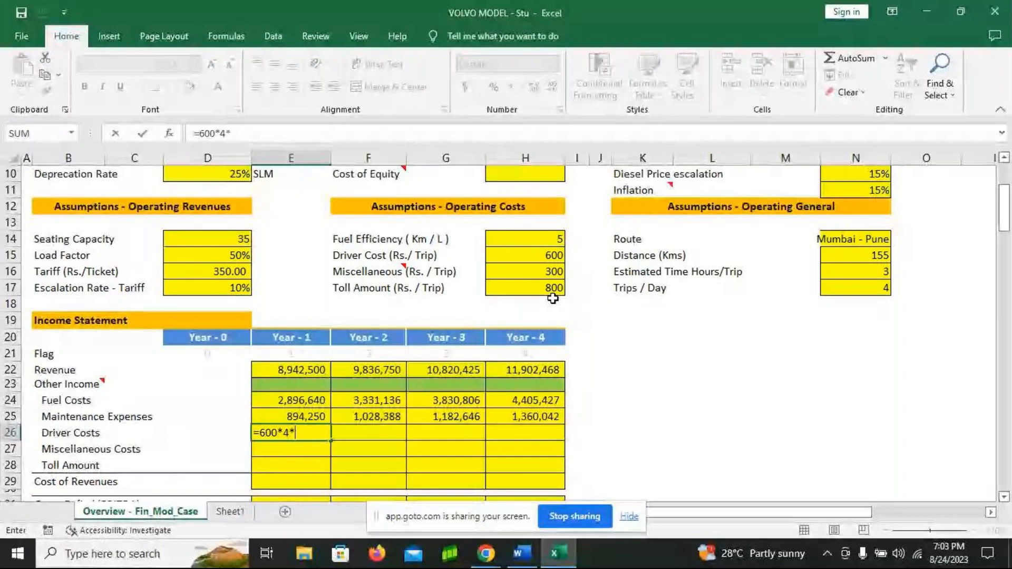
pyautogui.write('36')
pyautogui.press('Return')
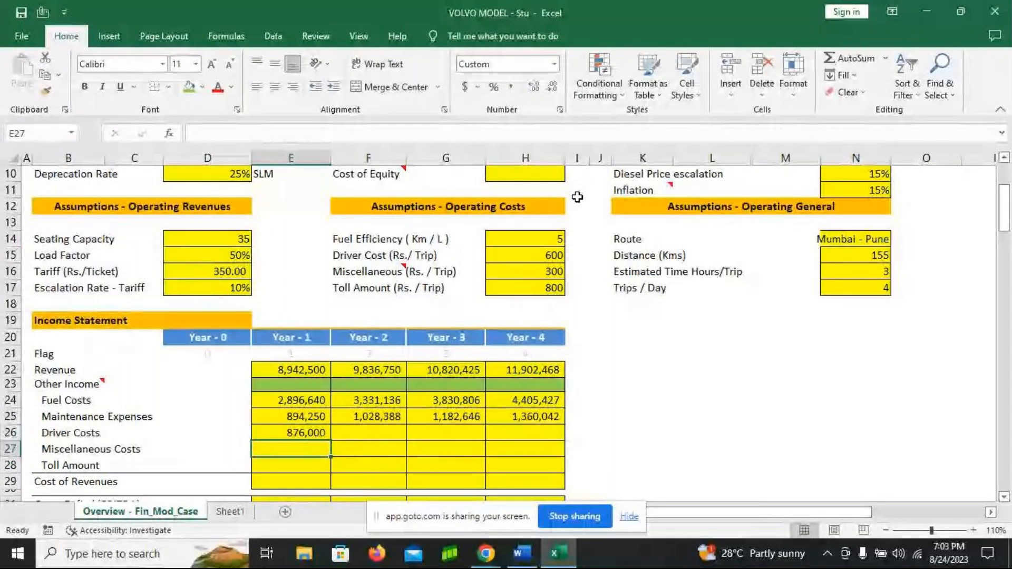
# - Enter =E26*(1+15%) for the Year - 2 Driver Costs in F26 and fill the formula across to Year - 4 in H26
pyautogui.click(348, 433)
pyautogui.write('=')
pyautogui.click(317, 433)
pyautogui.write('*')
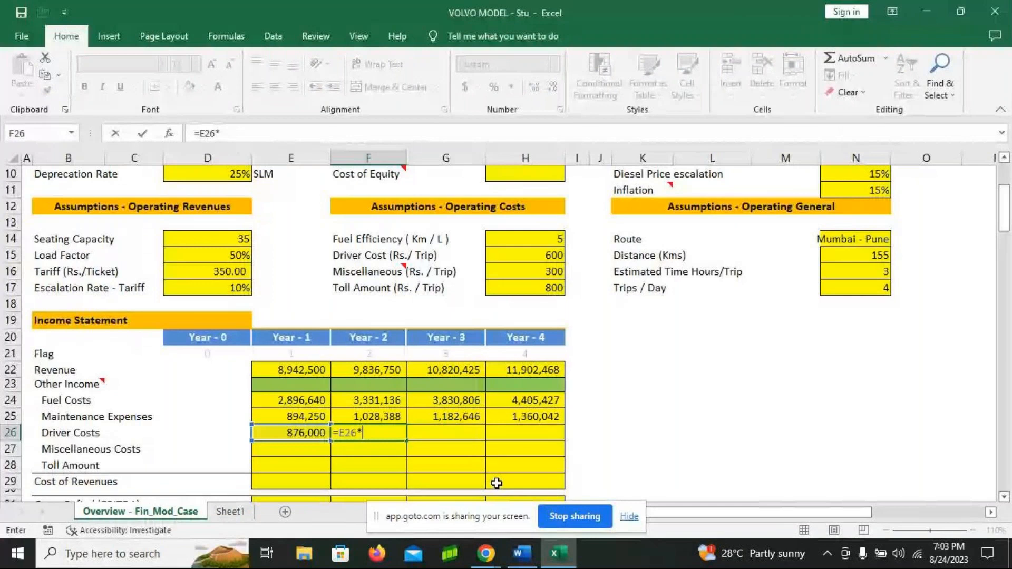
pyautogui.scroll(1, 687, 196)
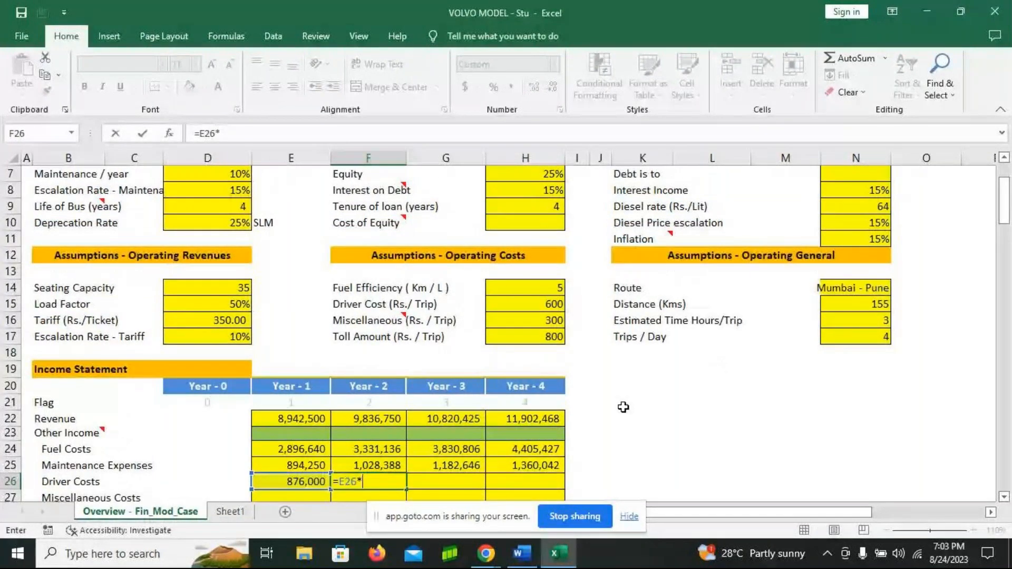
pyautogui.scroll(-1, 623, 407)
pyautogui.write('(1')
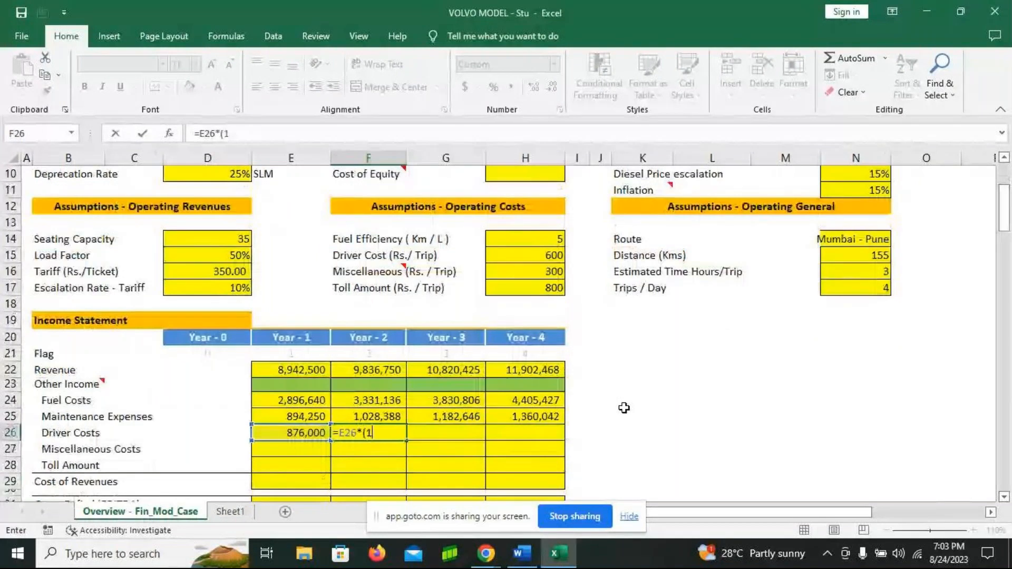
pyautogui.write('+15%)')
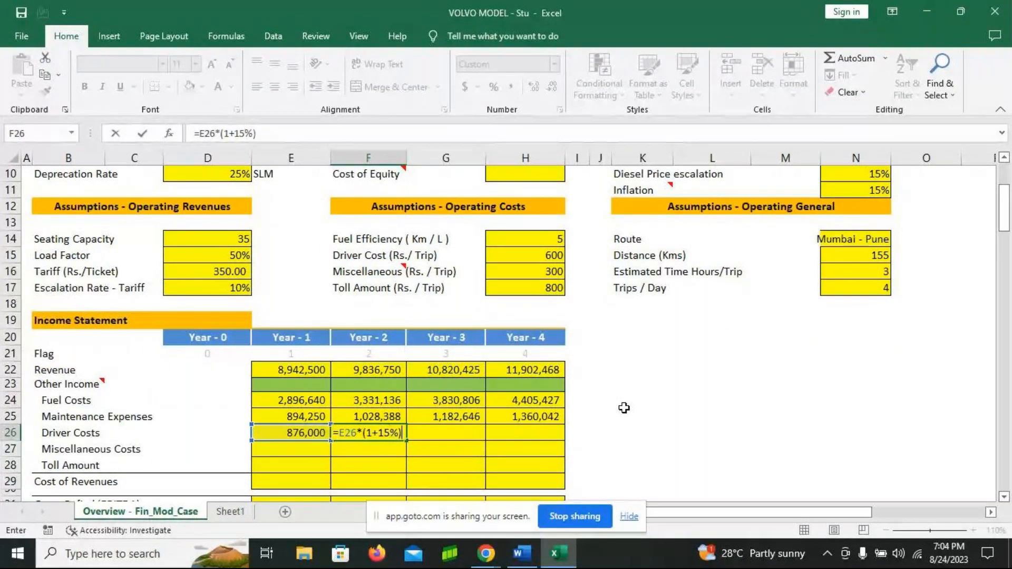
pyautogui.press('Return')
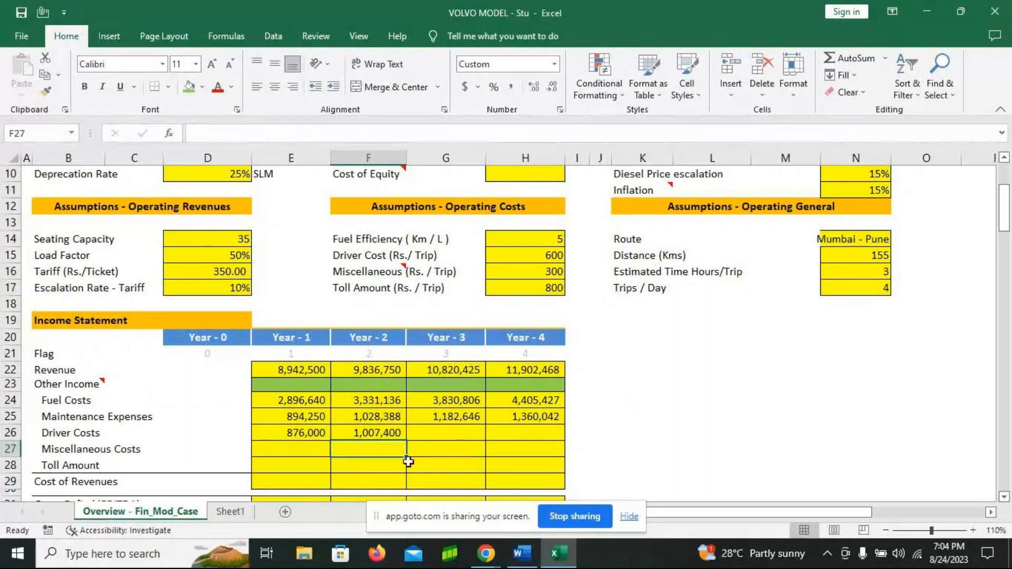
pyautogui.click(384, 437)
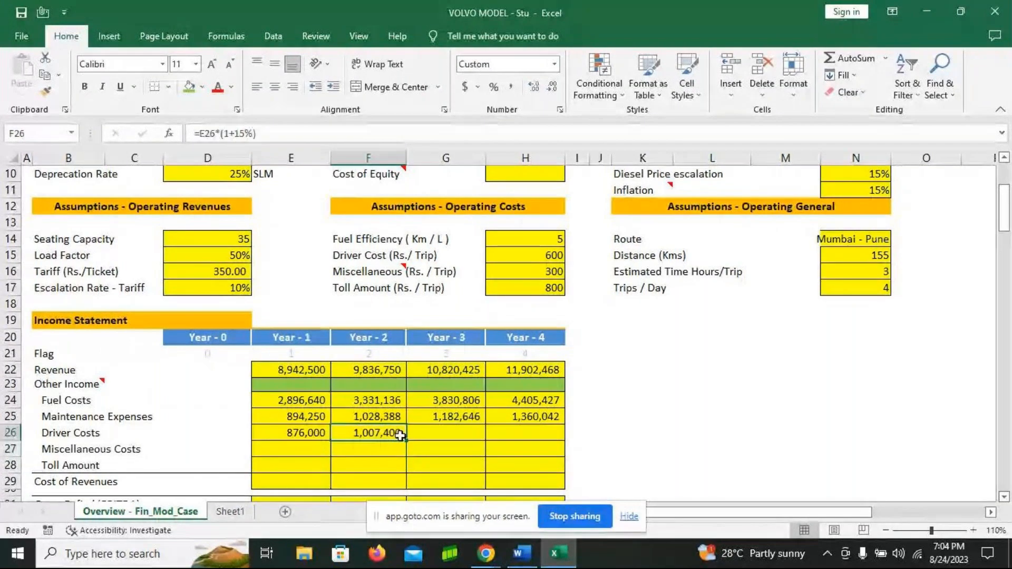
pyautogui.moveTo(406, 440); pyautogui.dragTo(535, 440)
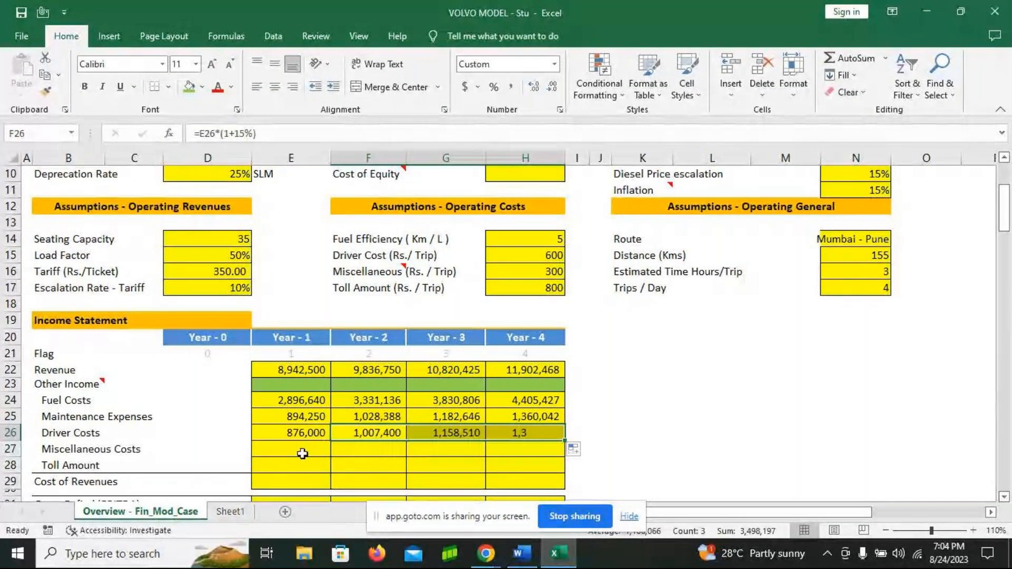
# - Enter =300*4*365 as the Year - 1 Miscellaneous Costs in E27
pyautogui.click(303, 452)
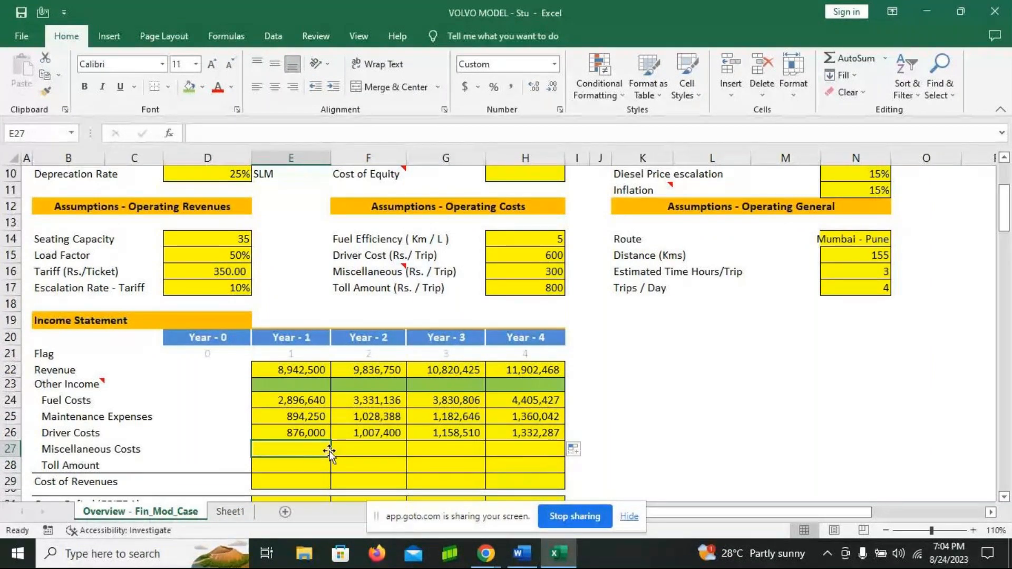
pyautogui.write('=')
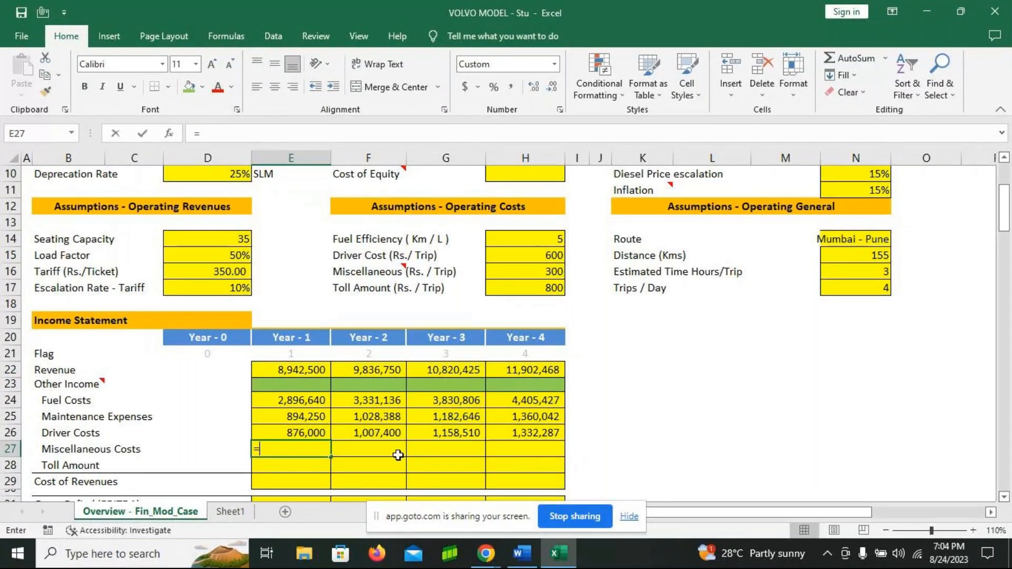
pyautogui.write('300')
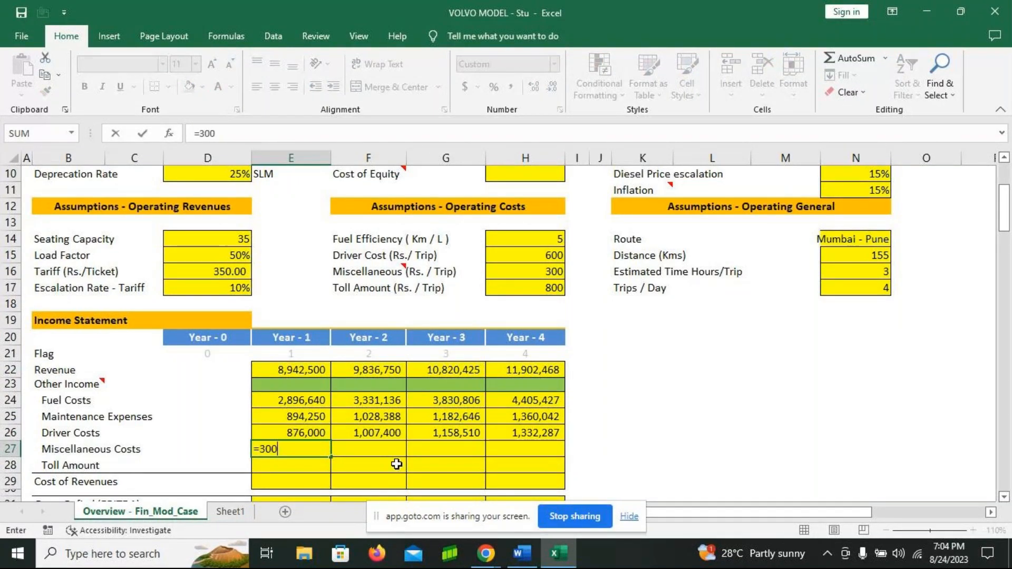
pyautogui.write('*4*365')
pyautogui.press('Return')
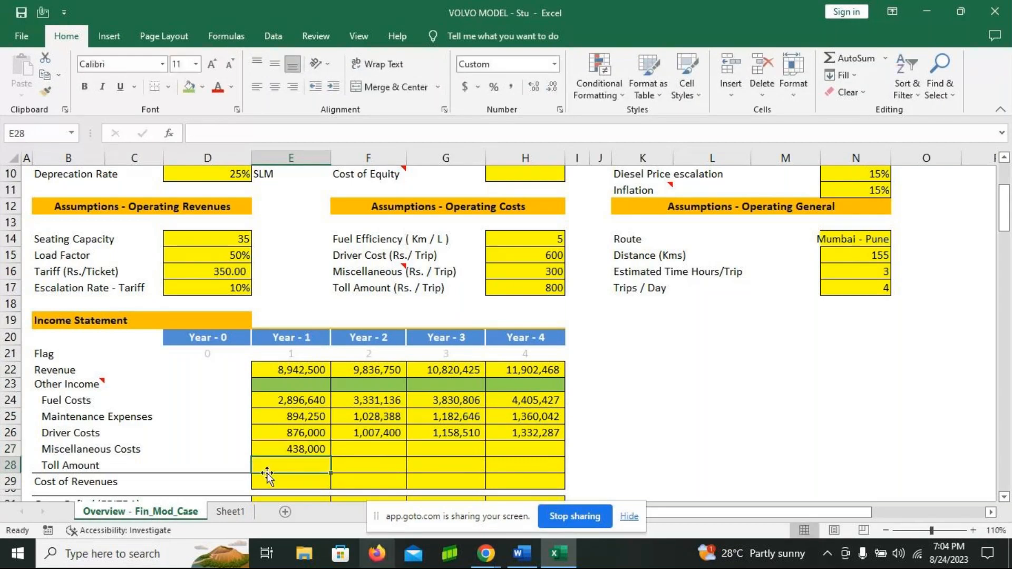
# - Enter =E27*(1+15%) for the Year - 2 Miscellaneous Costs in F27 and fill the formula across to Year - 4 in H27
pyautogui.click(360, 452)
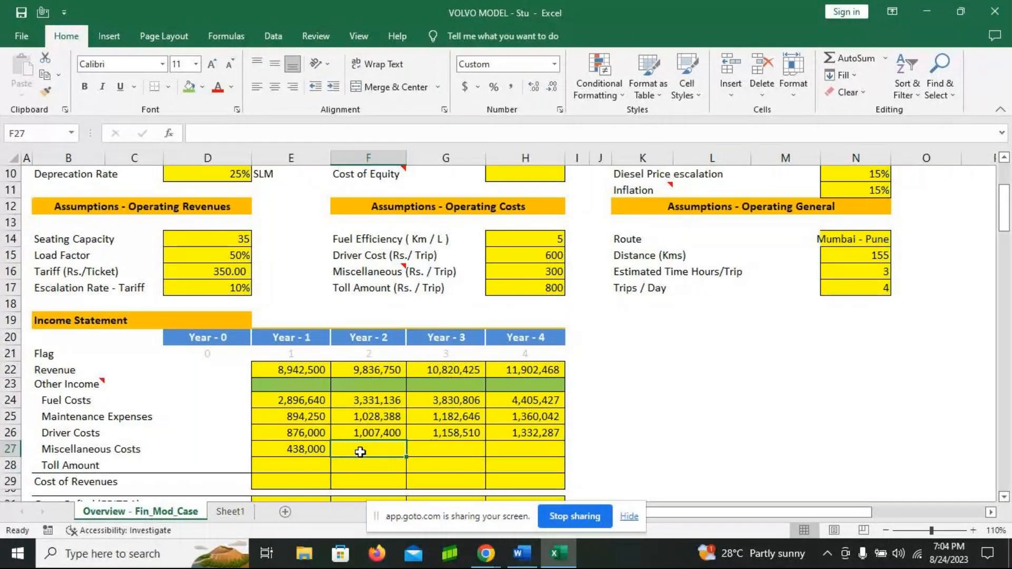
pyautogui.write('=E27')
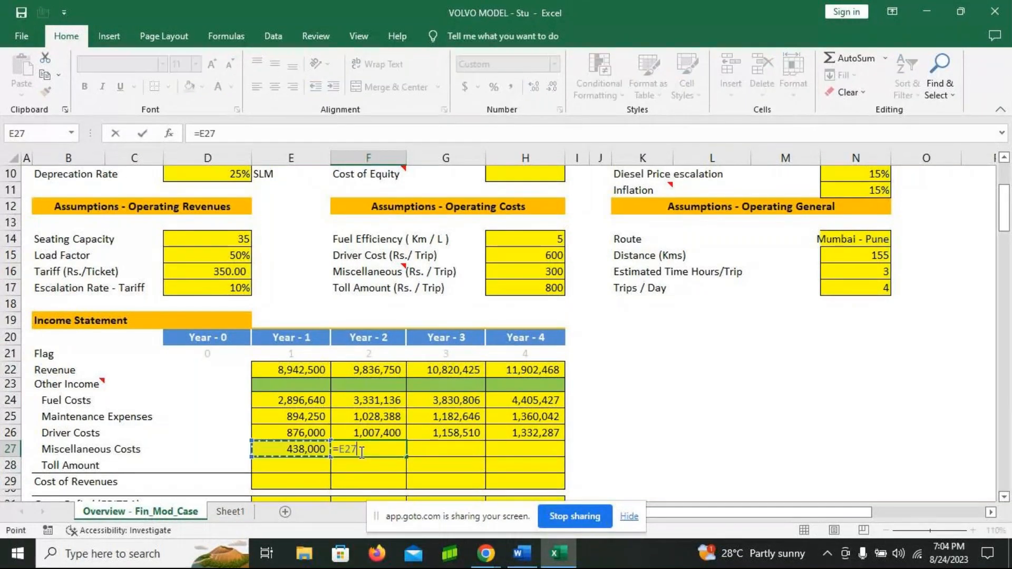
pyautogui.write('*(1+15%)')
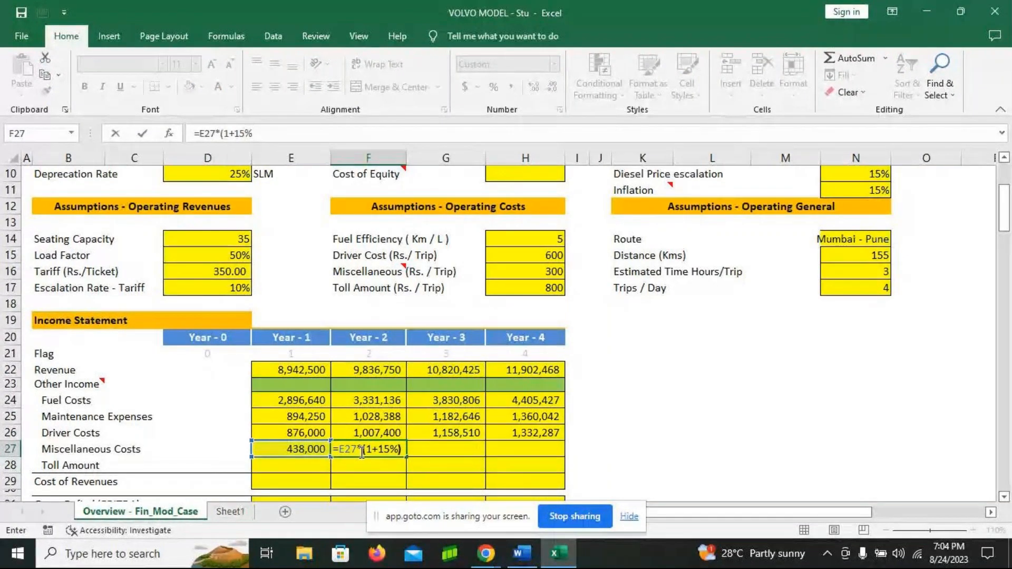
pyautogui.hotkey('ctrl', 'Return')
pyautogui.moveTo(406, 457); pyautogui.dragTo(532, 457)
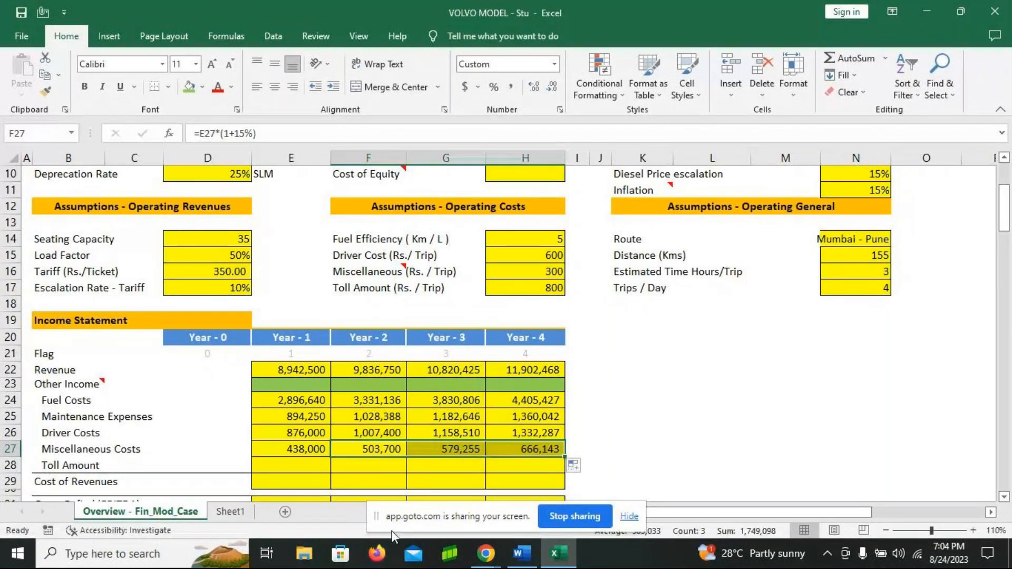
# - Enter =800*4*365 as the Year - 1 Toll Amount in E28
pyautogui.click(283, 467)
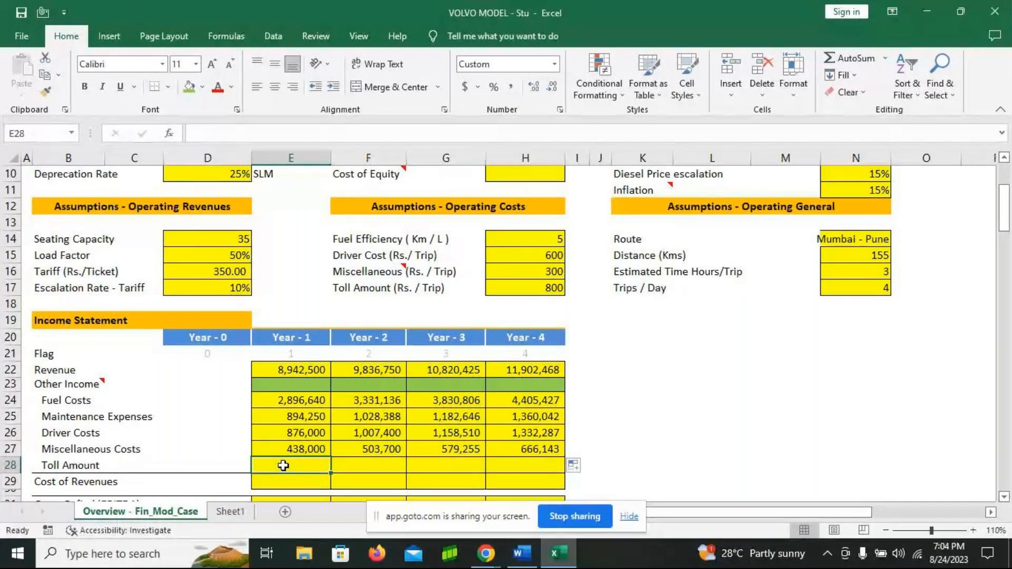
pyautogui.write('=')
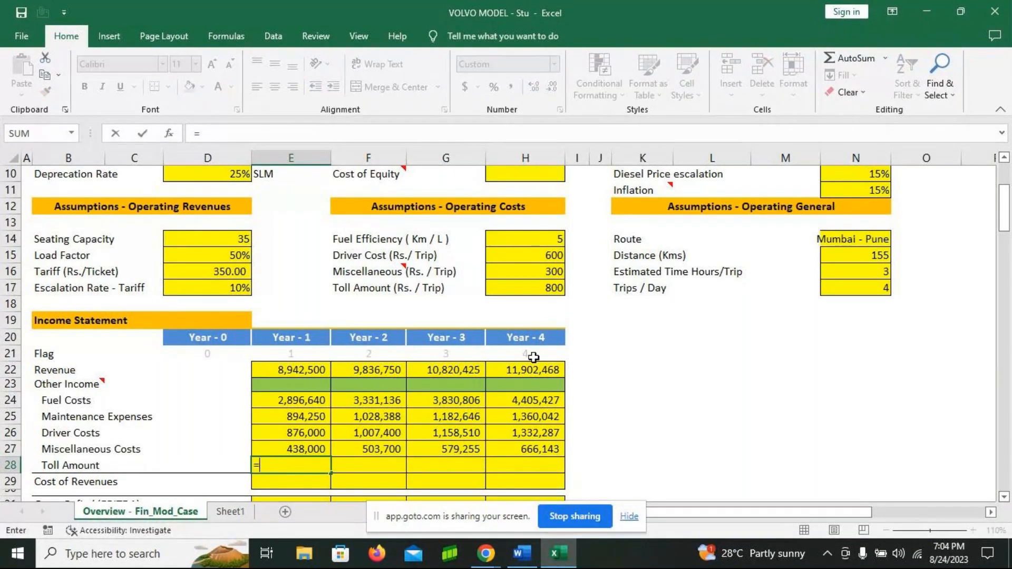
pyautogui.write('800')
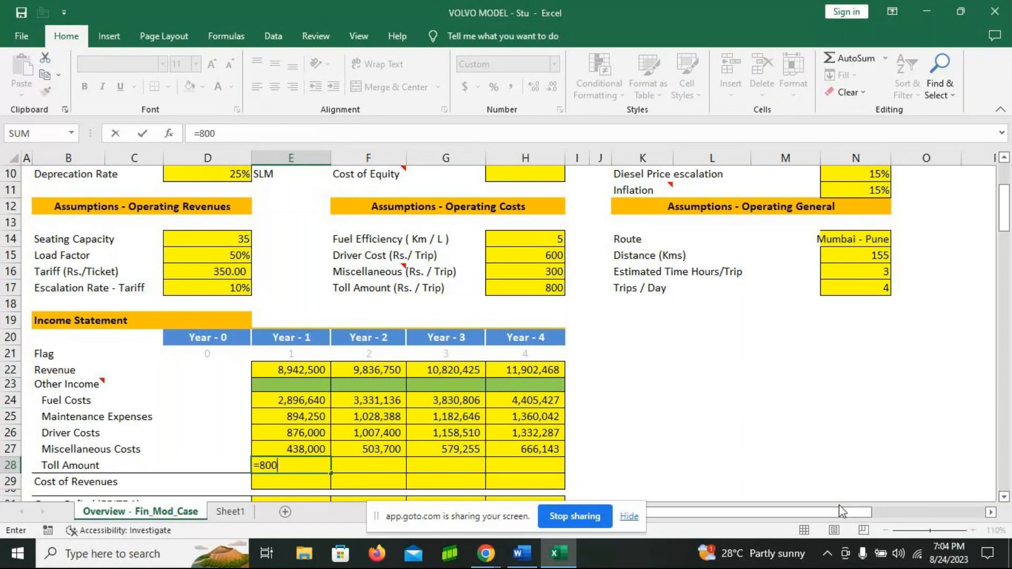
pyautogui.write('*4*365')
pyautogui.press('Return')
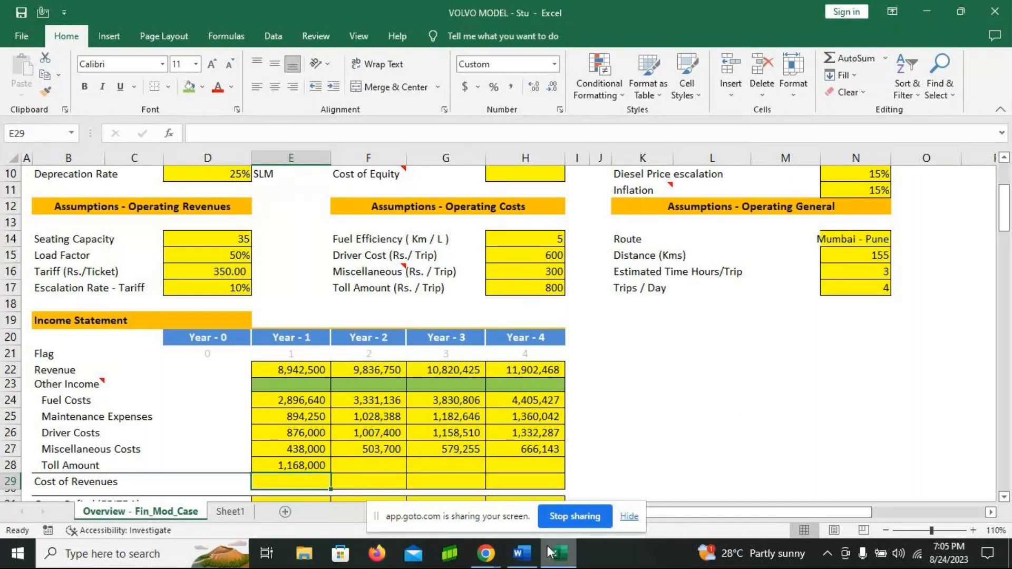
# - Switch to the Word case study, highlight the sentence on the toll price paid per day, and return to the Excel model
pyautogui.click(519, 554)
pyautogui.scroll(-1, 569, 315)
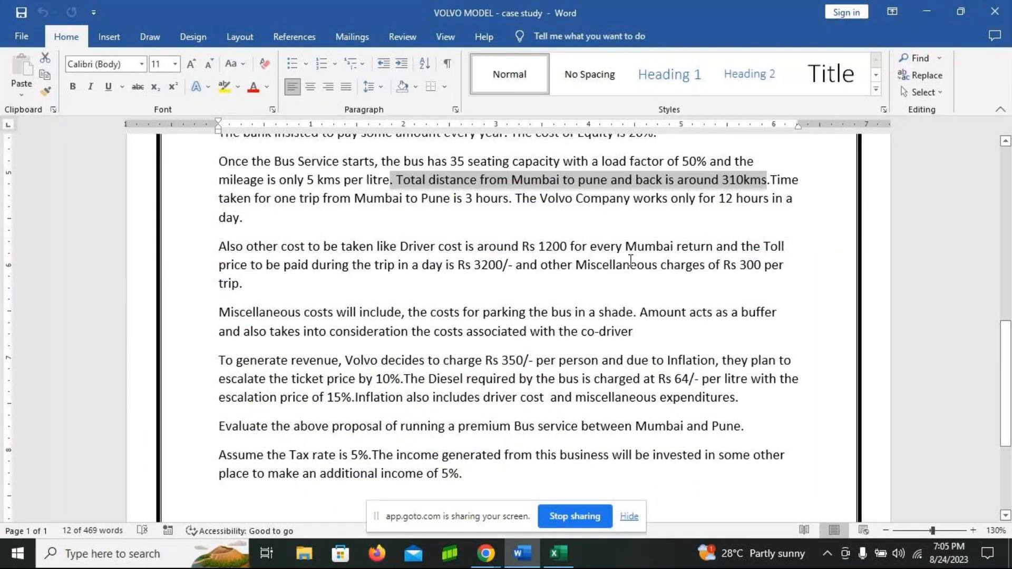
pyautogui.moveTo(741, 247); pyautogui.dragTo(516, 270)
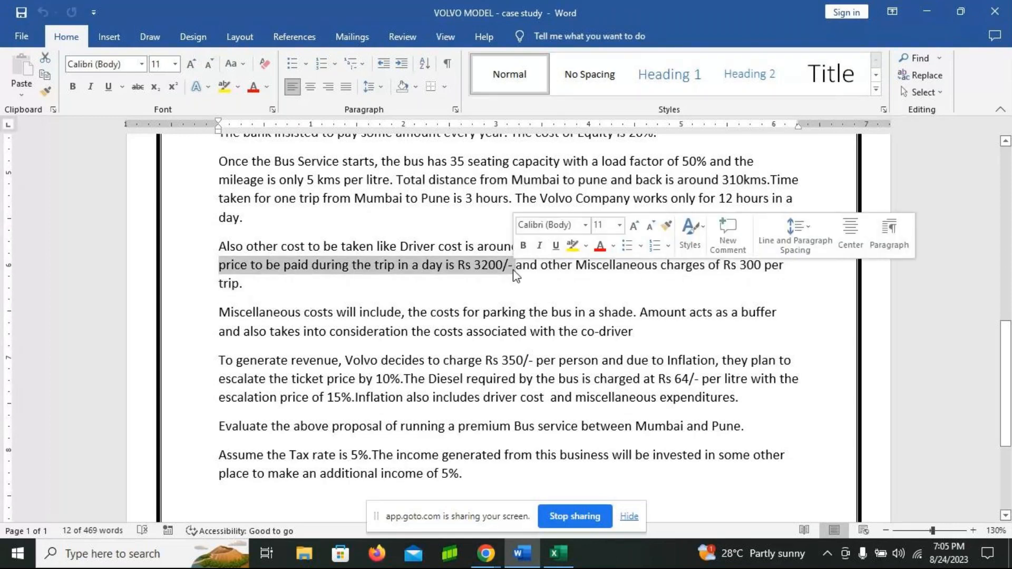
pyautogui.hotkey('alt', 'Tab')
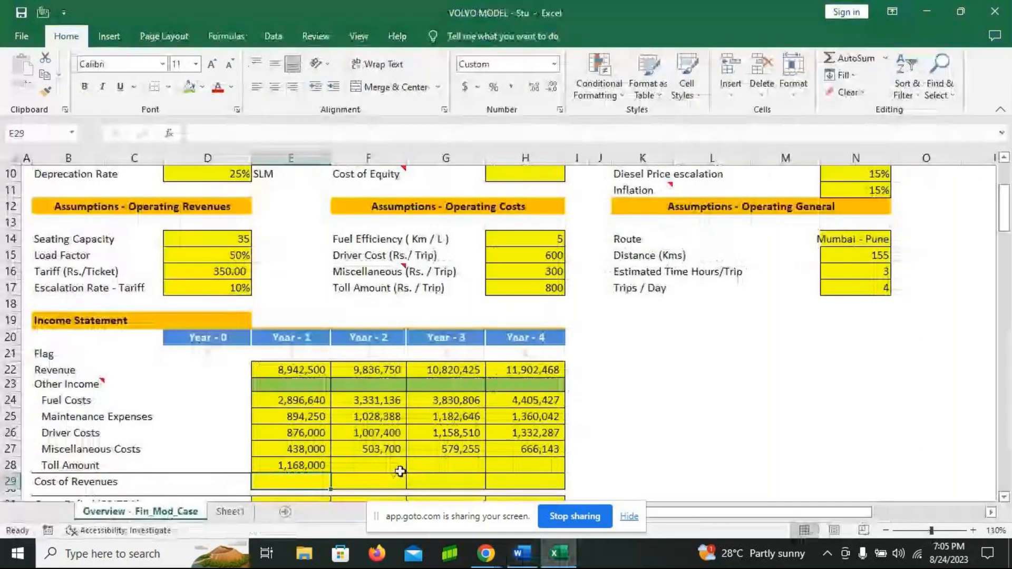
# - Set the Year - 2 Toll Amount in F28 equal to E28 and escalate it by 15% a year through Year - 4 in H28
pyautogui.click(369, 468)
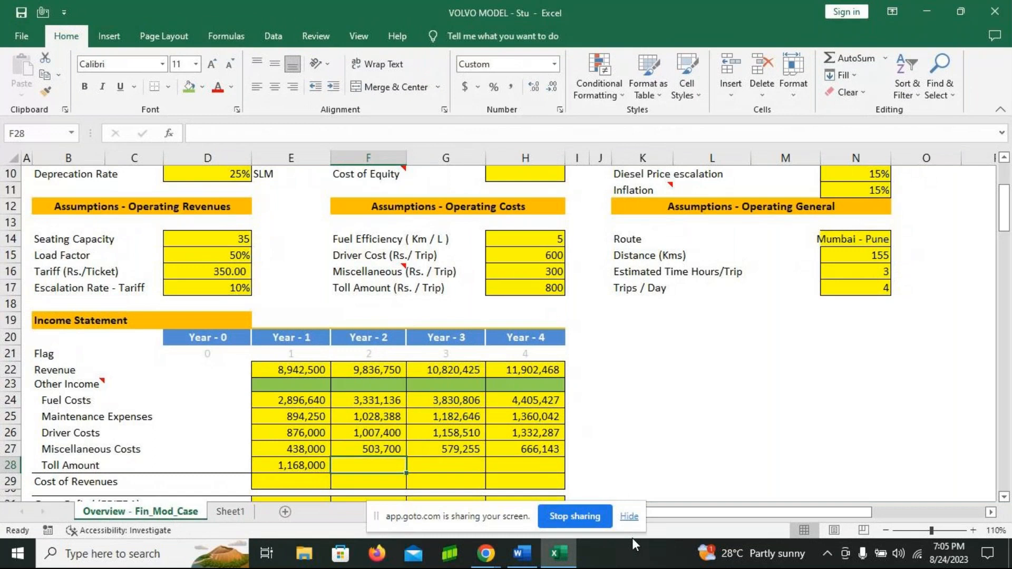
pyautogui.write('=')
pyautogui.press('Left')
pyautogui.press('Return')
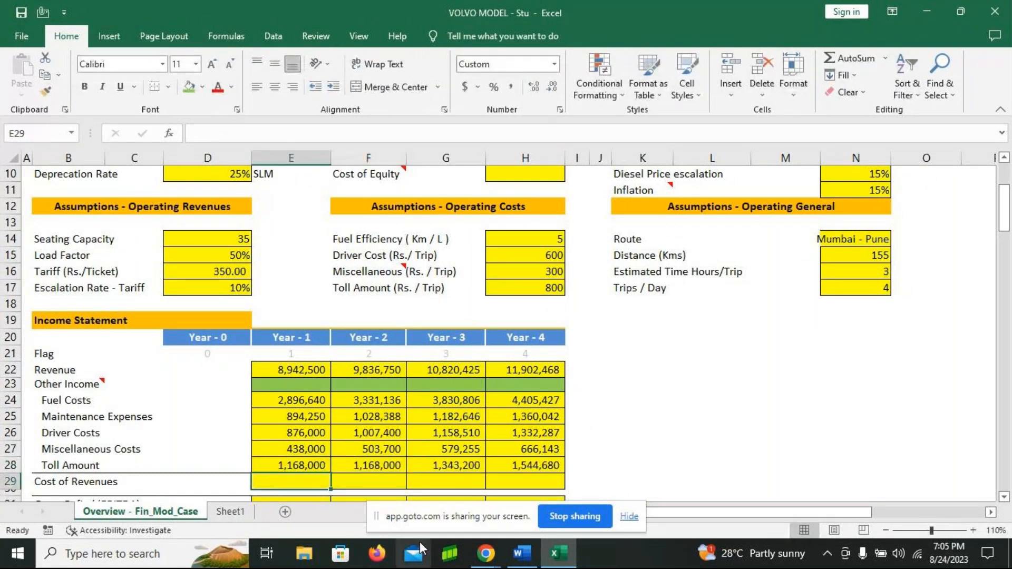
# - Total the Year - 1 Cost of Revenues in E29 as =SUM(E24:E28) and fill the formula across to Year - 4 in H29
pyautogui.write('=sum')
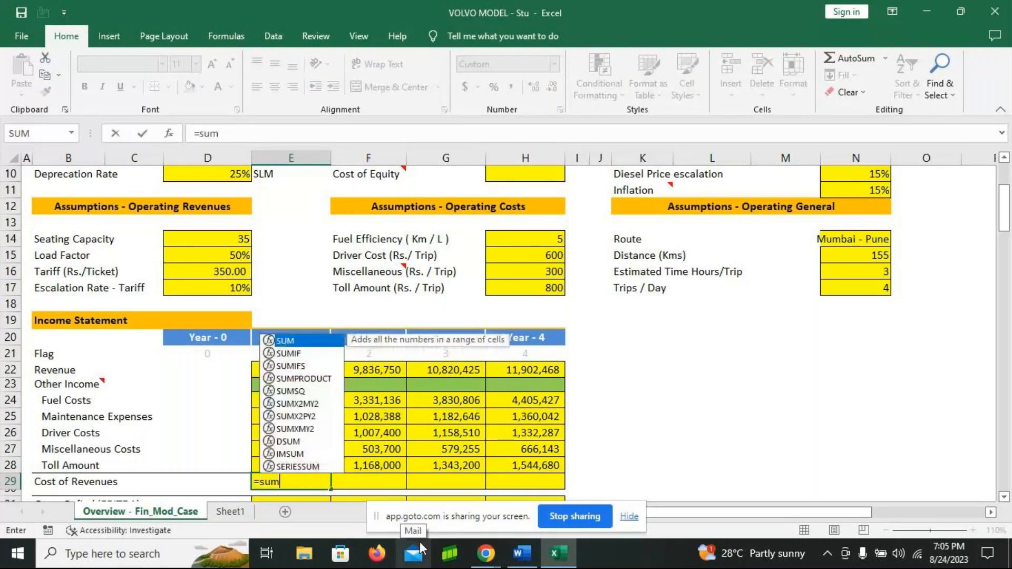
pyautogui.press('Tab')
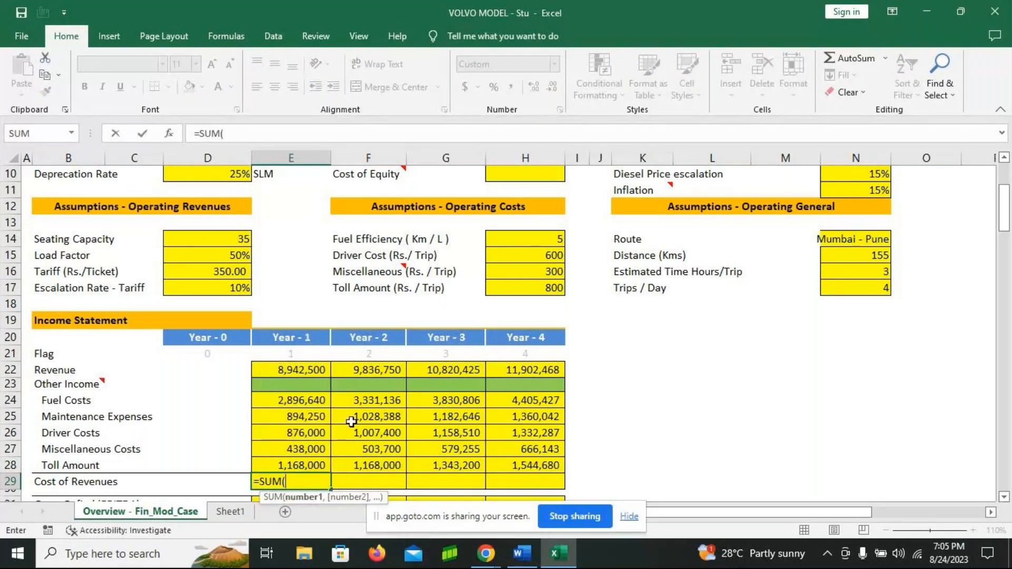
pyautogui.moveTo(302, 405); pyautogui.dragTo(293, 471)
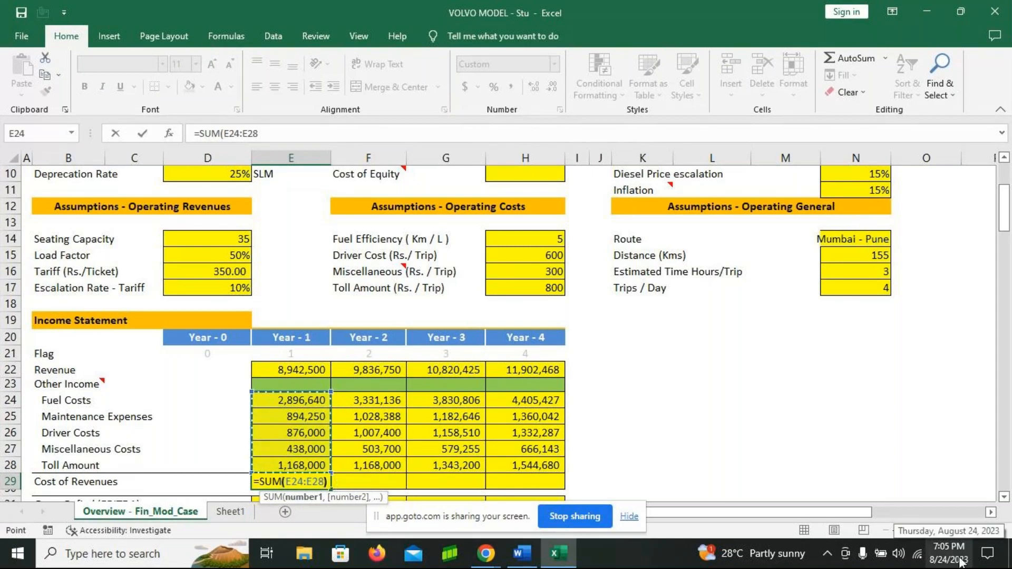
pyautogui.press('Return')
pyautogui.doubleClick(328, 481)
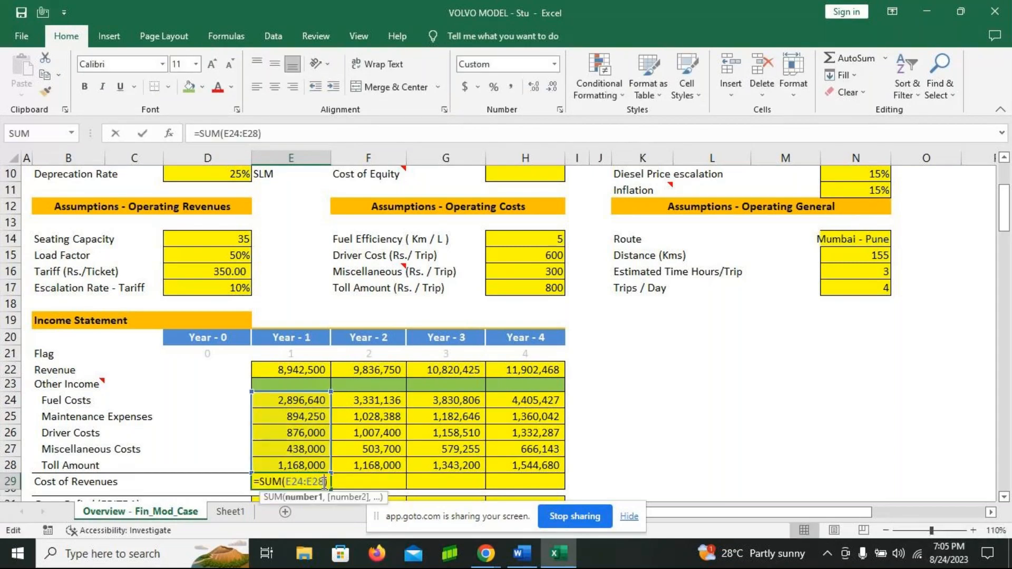
pyautogui.press('Escape')
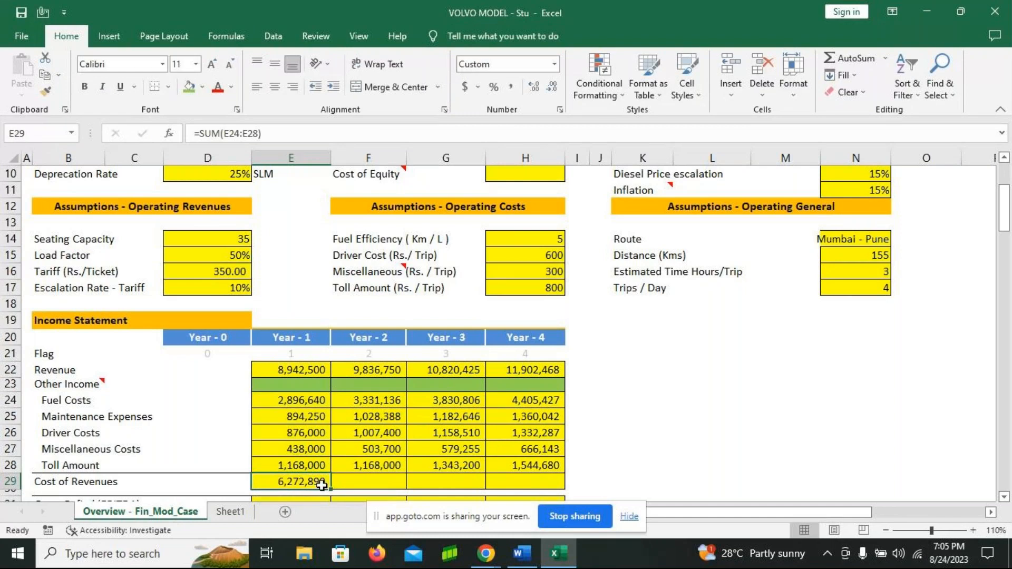
pyautogui.moveTo(331, 489); pyautogui.dragTo(531, 490)
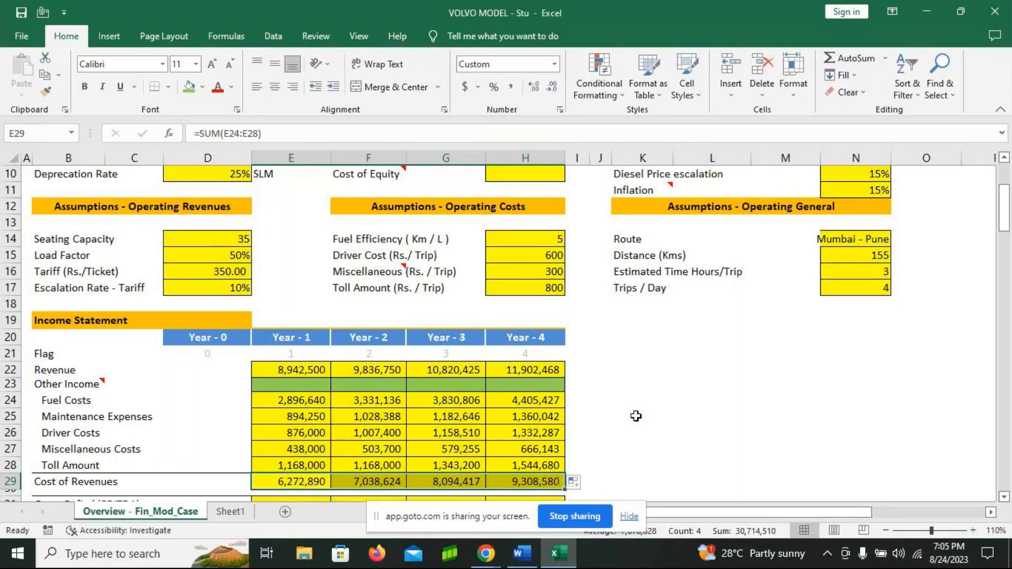
pyautogui.scroll(-1, 636, 416)
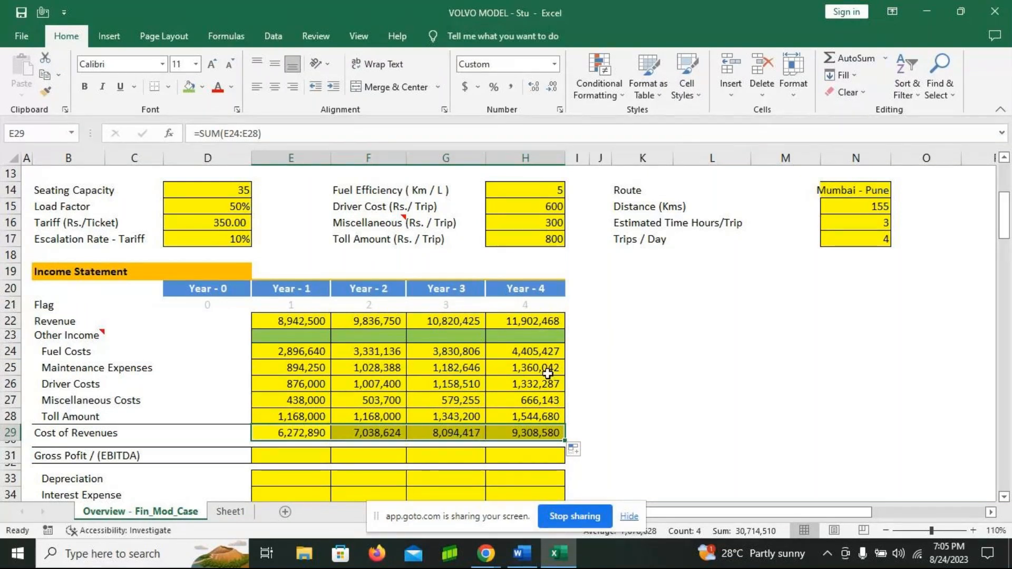
pyautogui.moveTo(489, 564)
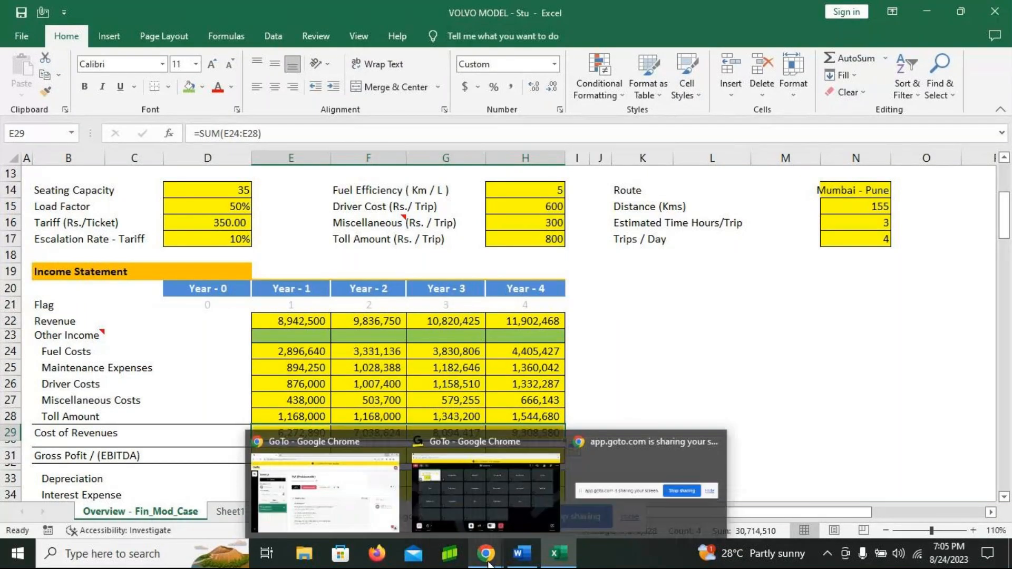
pyautogui.click(523, 523)
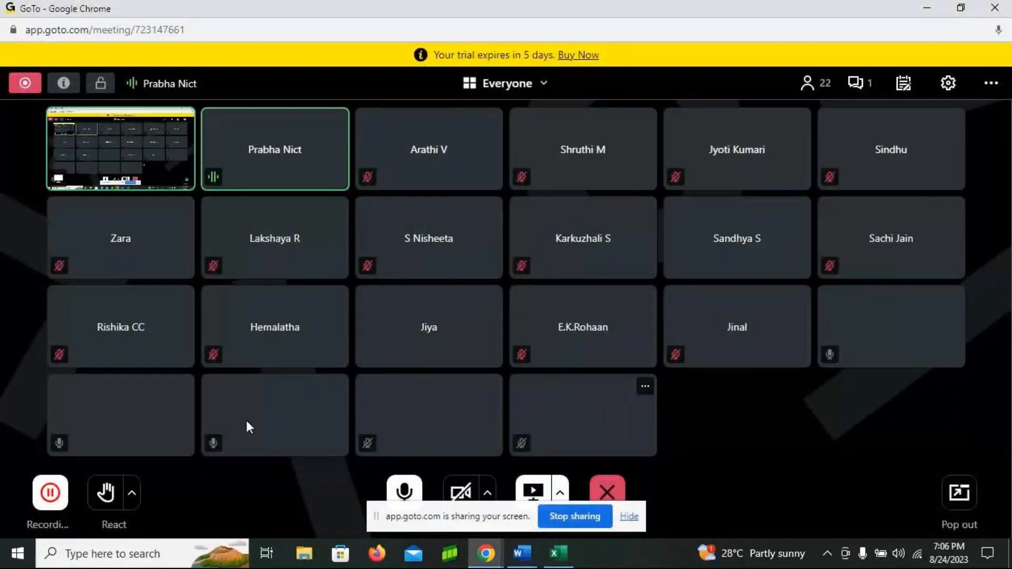
pyautogui.moveTo(558, 553)
pyautogui.click(595, 477)
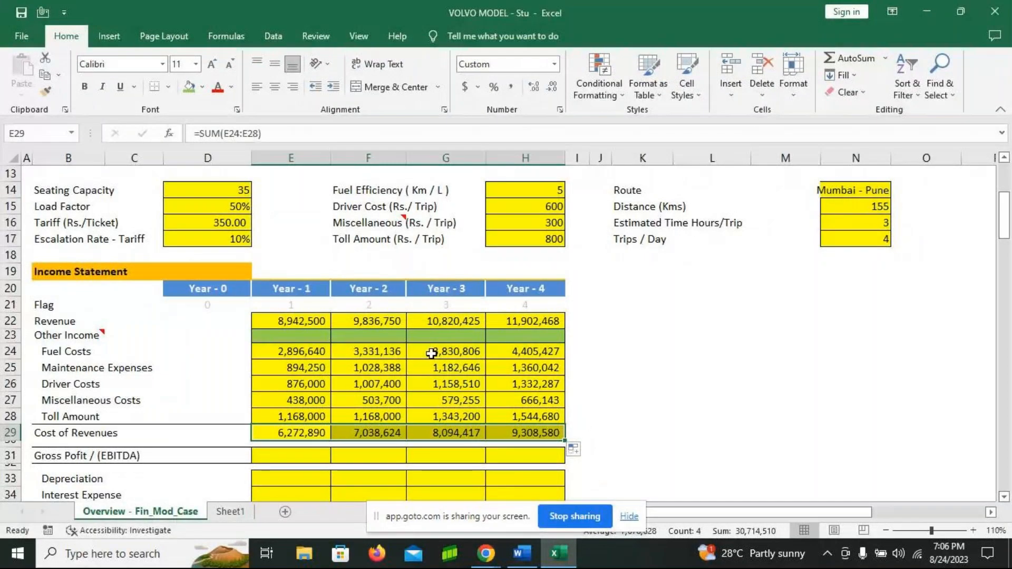
# - Calculate the Year - 1 Gross Profit / (EBITDA) in E31 as =SUM(E22:E23)-E29 and fill the formula across to Year - 4 in H31
pyautogui.scroll(-2, 431, 353)
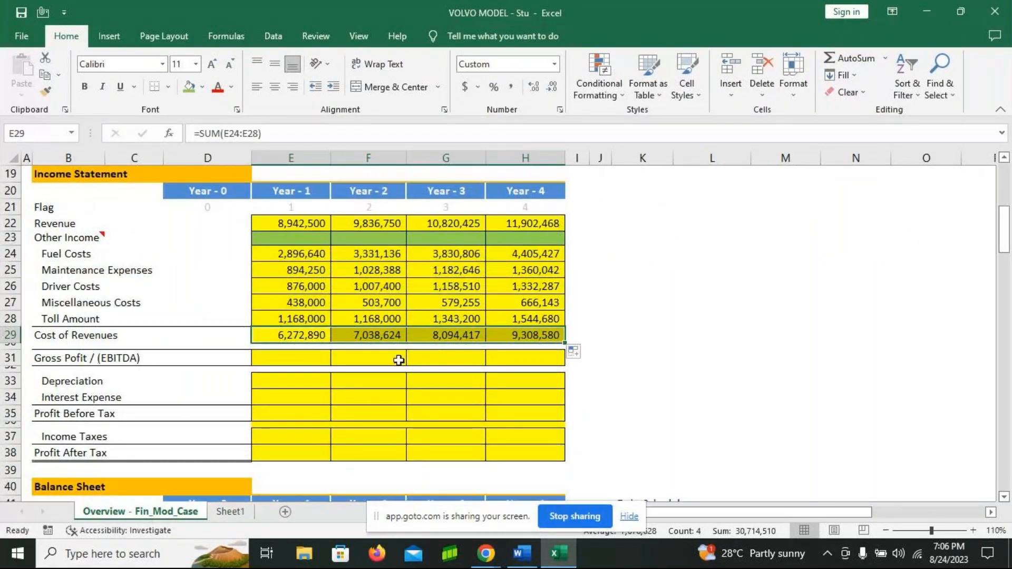
pyautogui.click(318, 361)
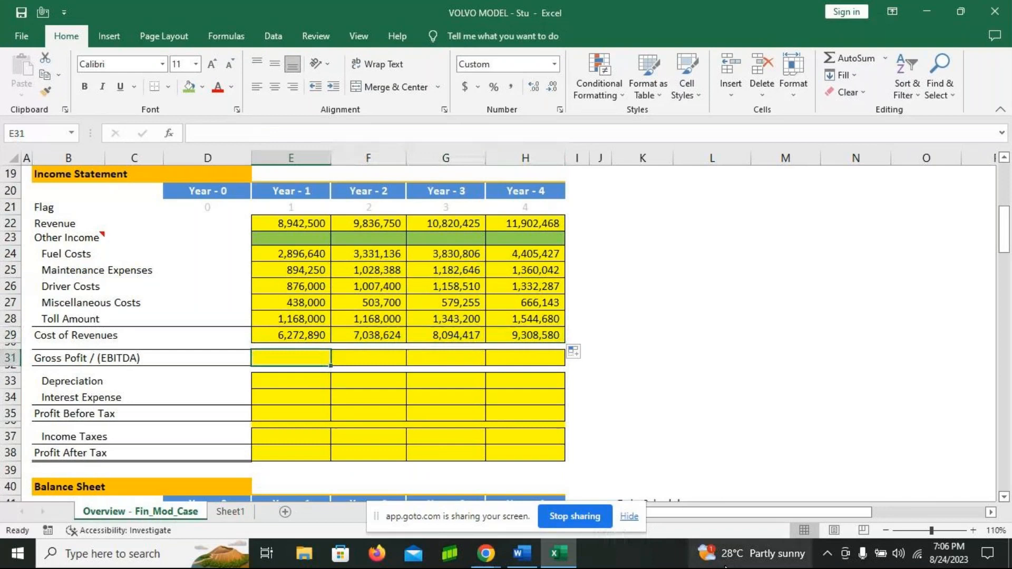
pyautogui.moveTo(726, 566)
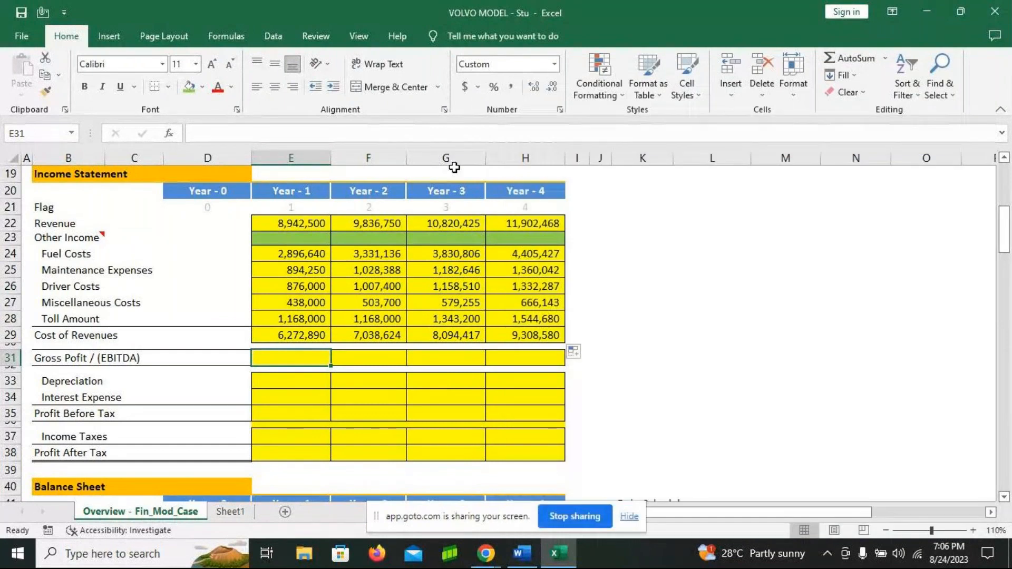
pyautogui.write('=SUM(')
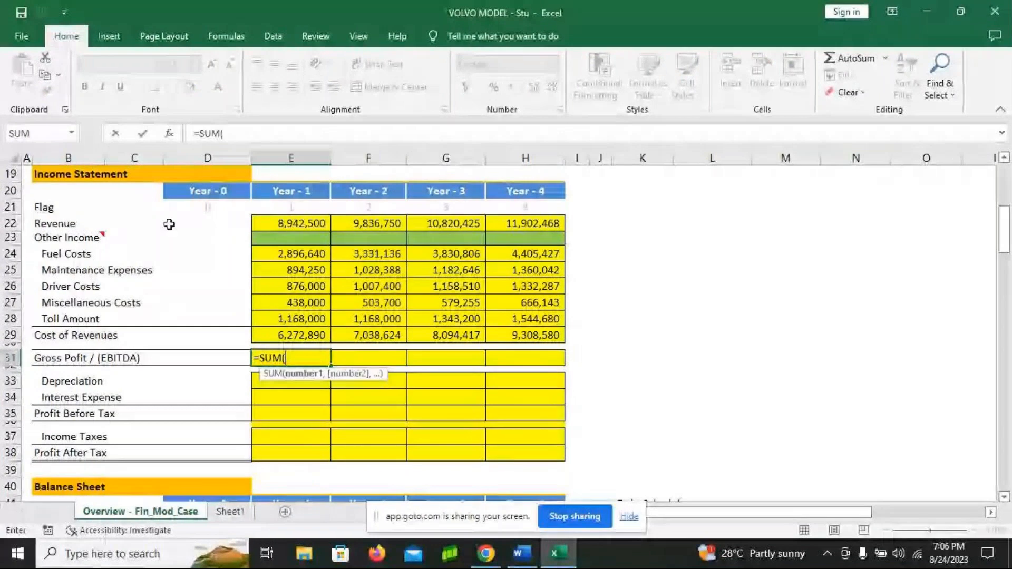
pyautogui.moveTo(303, 224); pyautogui.dragTo(323, 240)
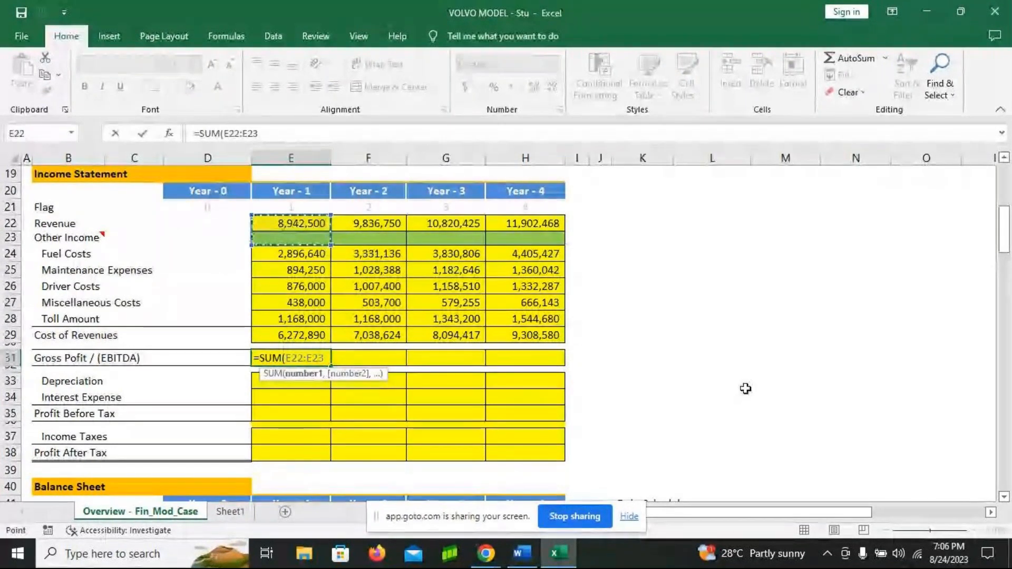
pyautogui.write(')-')
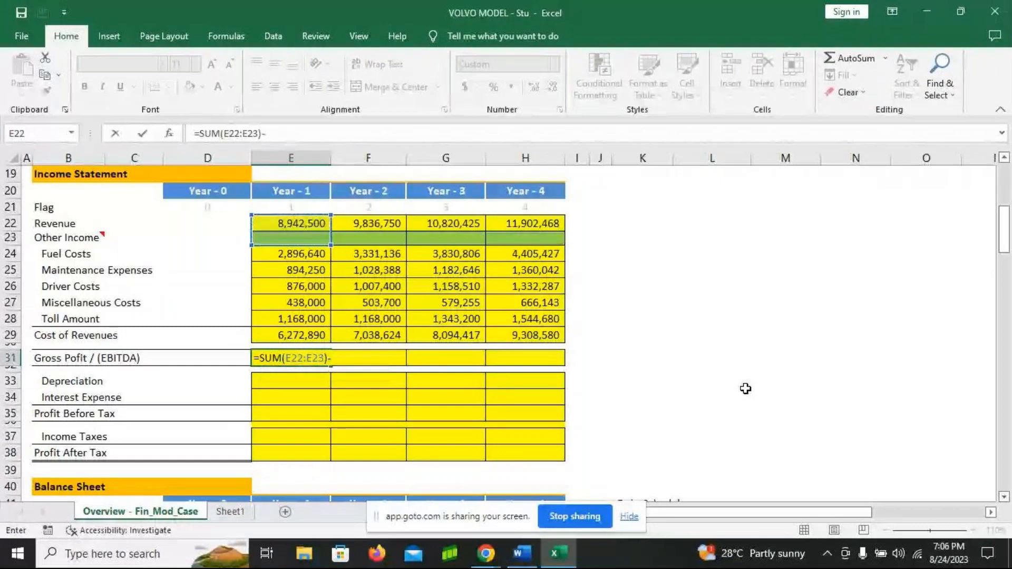
pyautogui.click(290, 336)
pyautogui.press('Return')
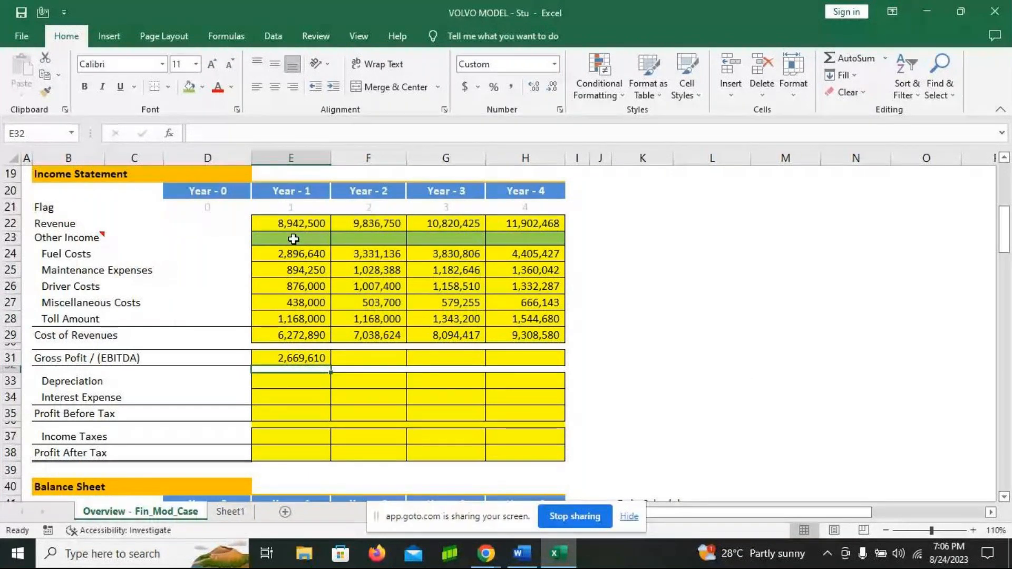
pyautogui.click(289, 357)
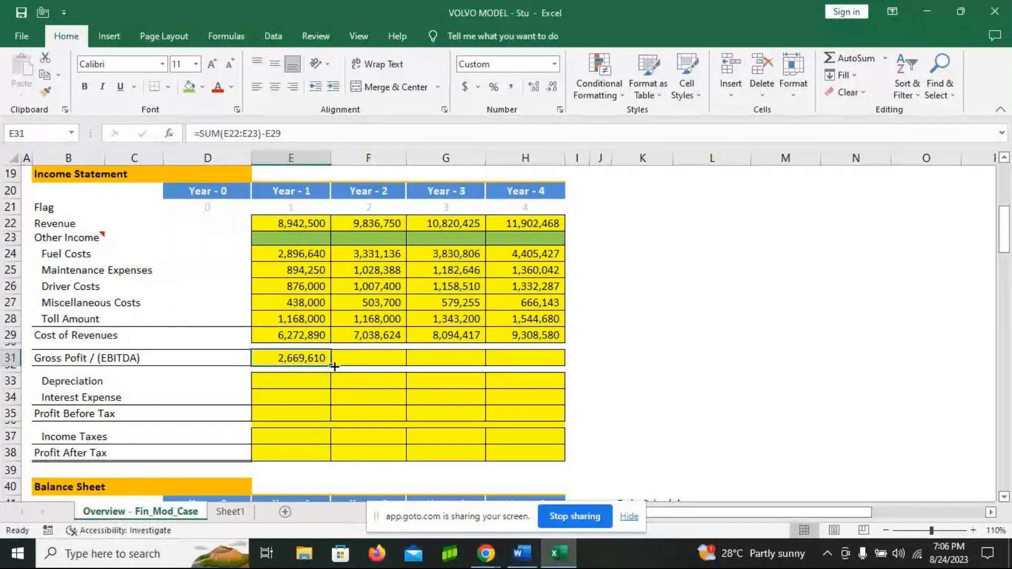
pyautogui.moveTo(330, 367); pyautogui.dragTo(546, 375)
# - Select the Year - 1 Depreciation cell E33, review the bus life and depreciation terms in the Word case study, and return to the Excel model
pyautogui.click(318, 381)
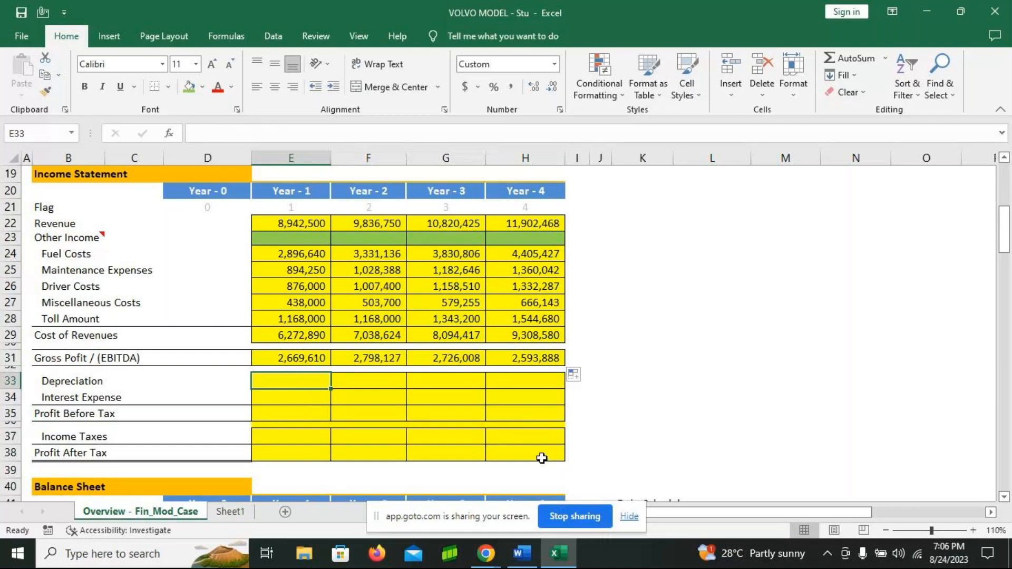
pyautogui.hotkey('alt', 'Tab')
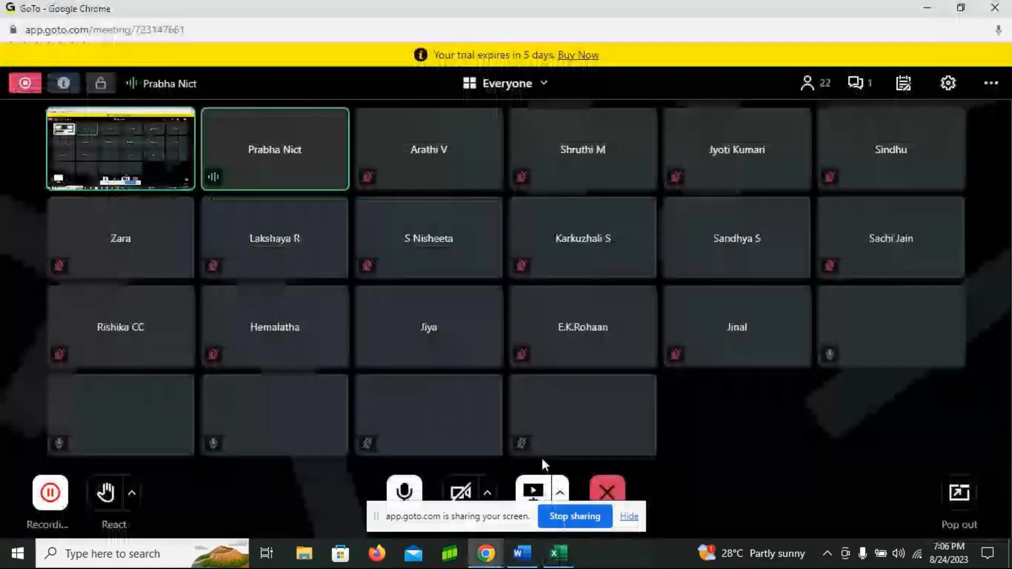
pyautogui.hotkey('alt', 'Tab')
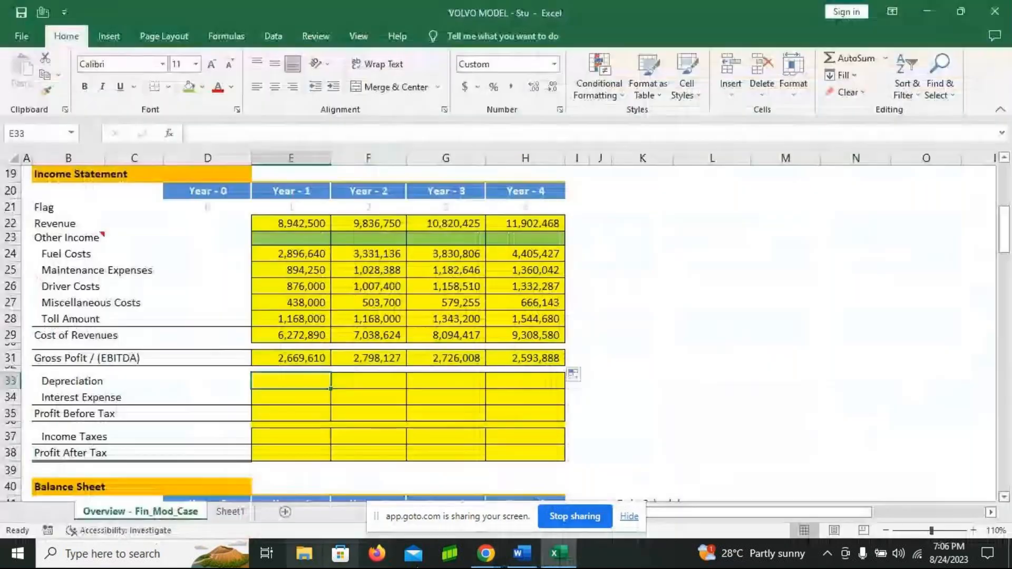
pyautogui.click(520, 553)
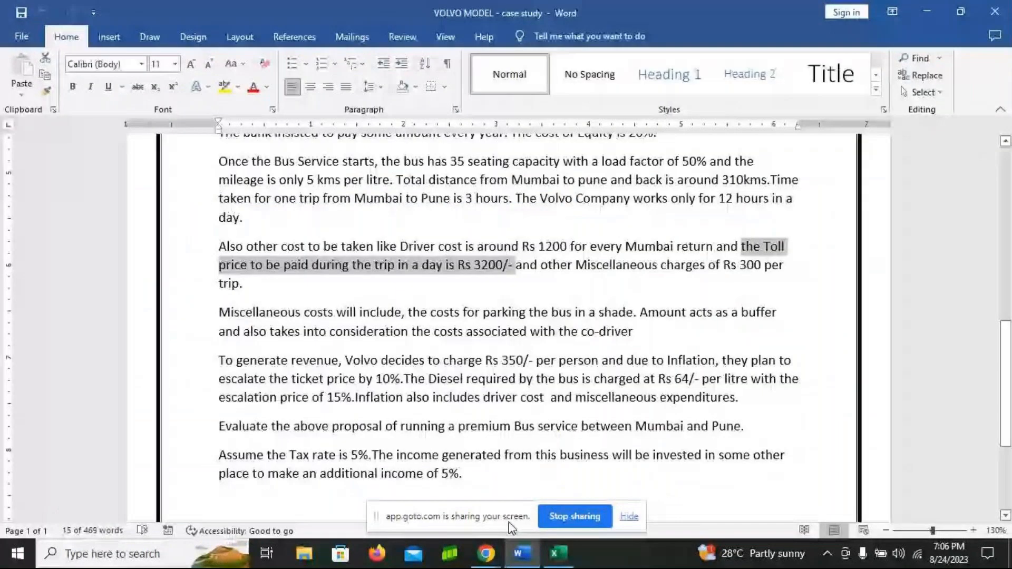
pyautogui.scroll(3, 431, 255)
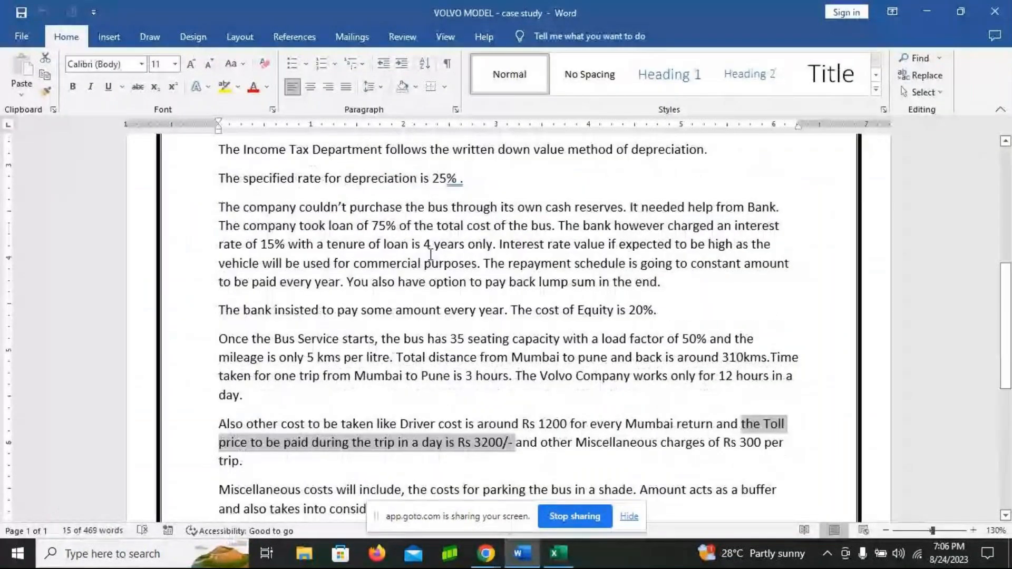
pyautogui.scroll(1, 506, 216)
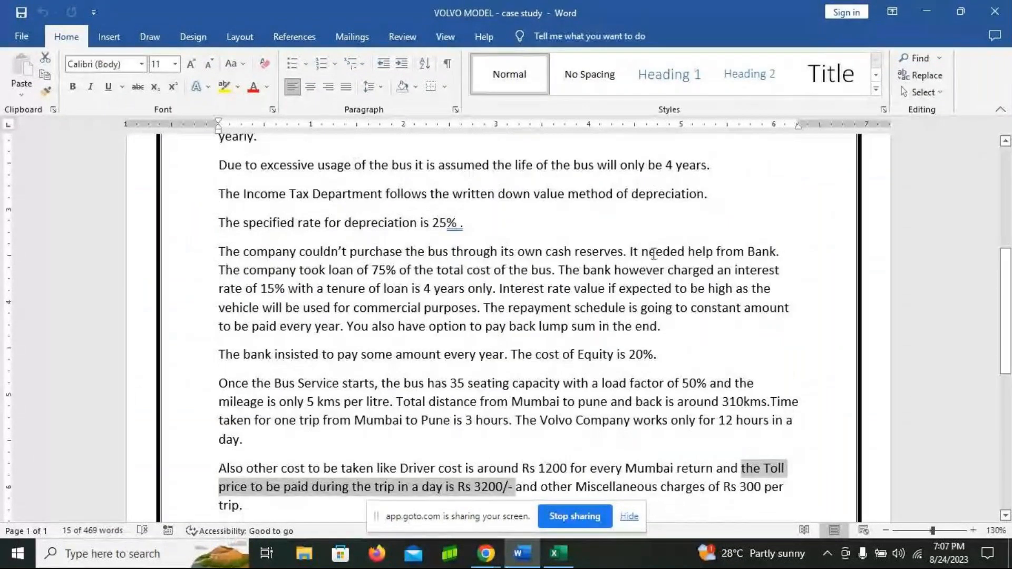
pyautogui.hotkey('alt', 'Tab')
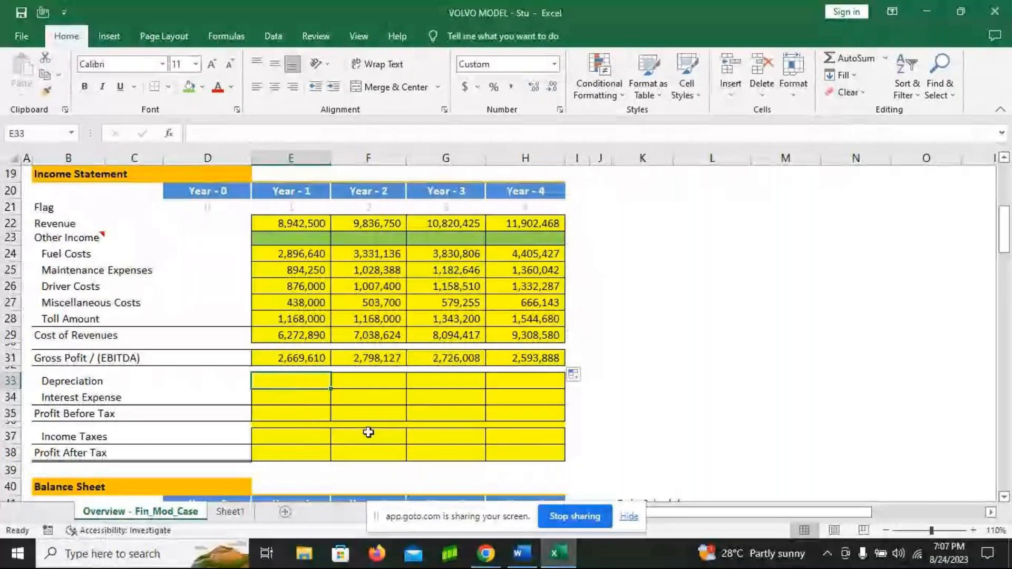
# - Enter =7500000/4 as the Year - 1 Depreciation in E33
pyautogui.write('=')
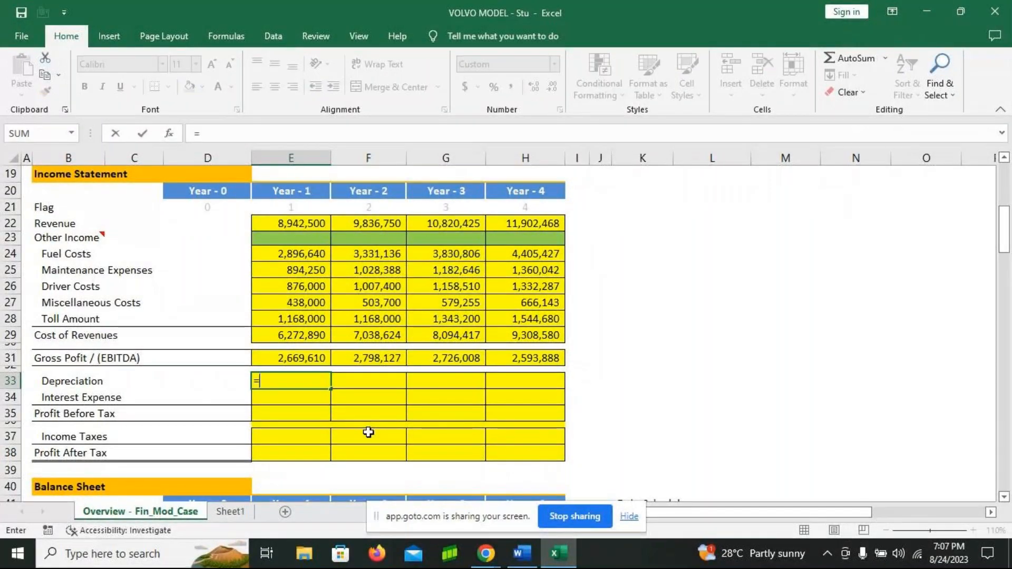
pyautogui.write('750000')
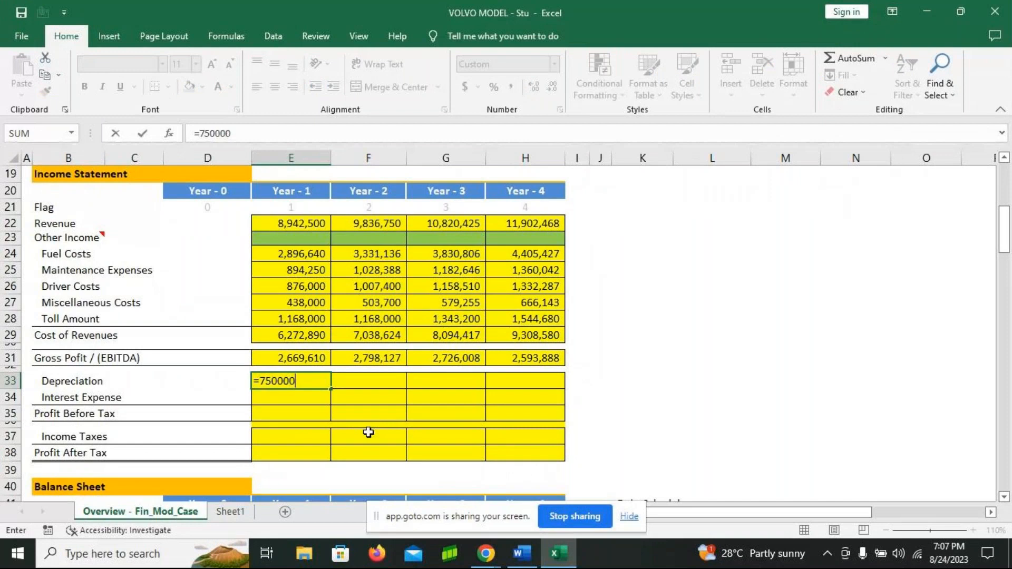
pyautogui.write('0/4')
pyautogui.press('Return')
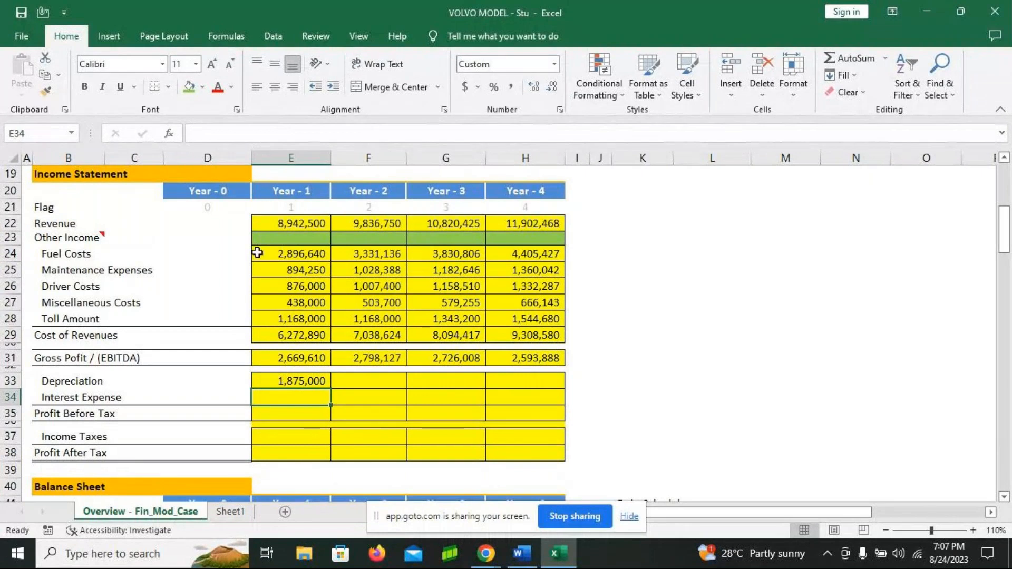
# - Set the Year - 2 Depreciation in F33 equal to E33 and fill the formula across to Year - 4 in H33
pyautogui.press('Up')
pyautogui.press('Right')
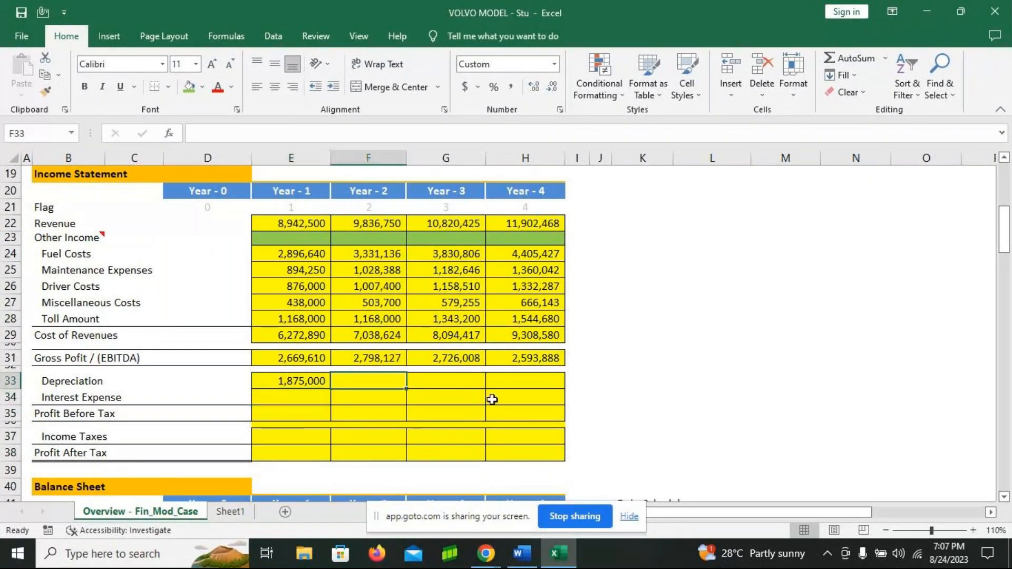
pyautogui.write('=')
pyautogui.click(290, 382)
pyautogui.hotkey('ctrl', 'Return')
pyautogui.moveTo(406, 389); pyautogui.dragTo(510, 384)
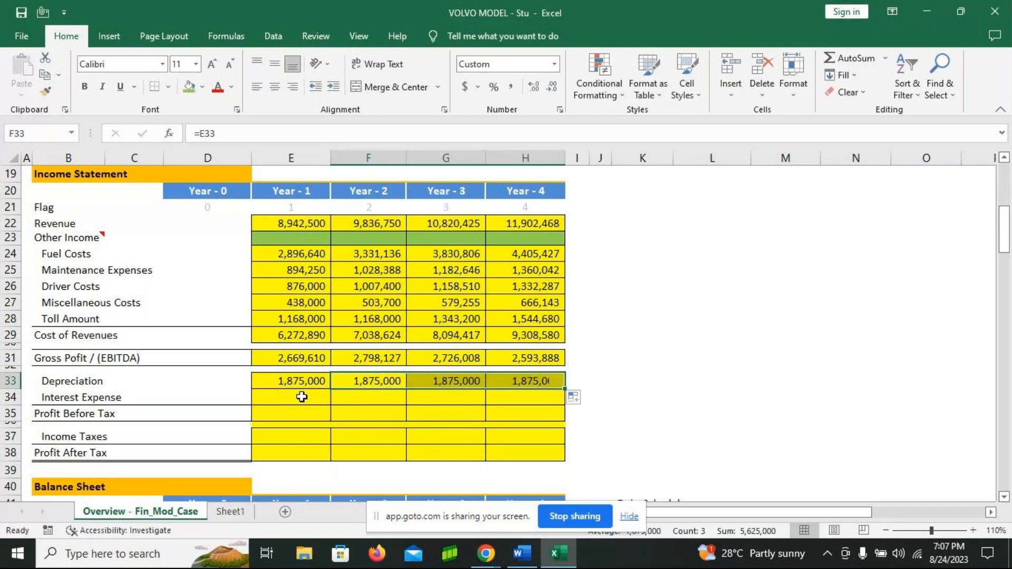
# - In the Debt Schedule, enter =7500000*75% as the Year - 0 EOP - Debt in L46
pyautogui.click(302, 397)
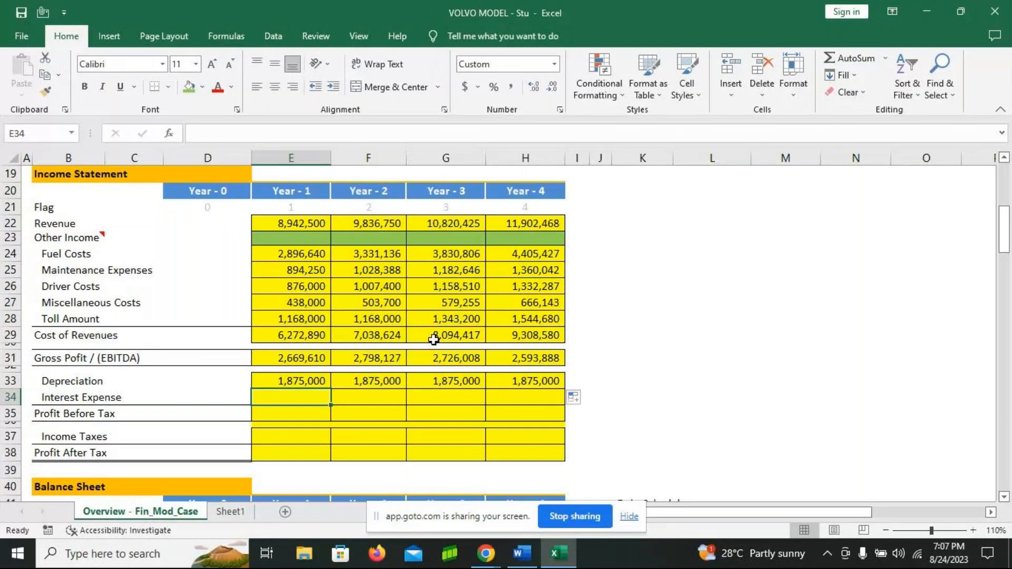
pyautogui.scroll(-3, 433, 339)
pyautogui.hscroll(4, 434, 340)
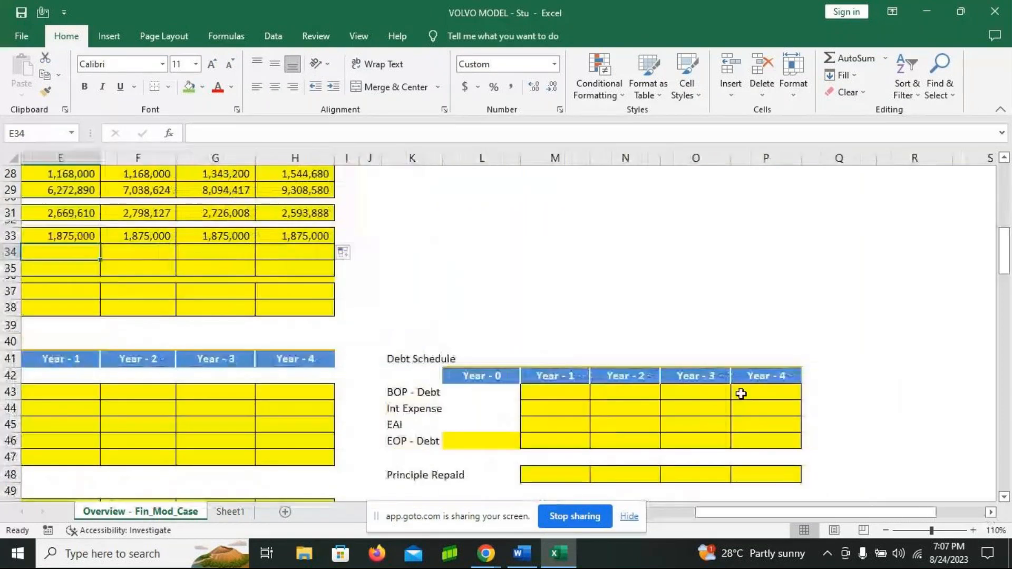
pyautogui.click(487, 441)
pyautogui.scroll(-1, 486, 440)
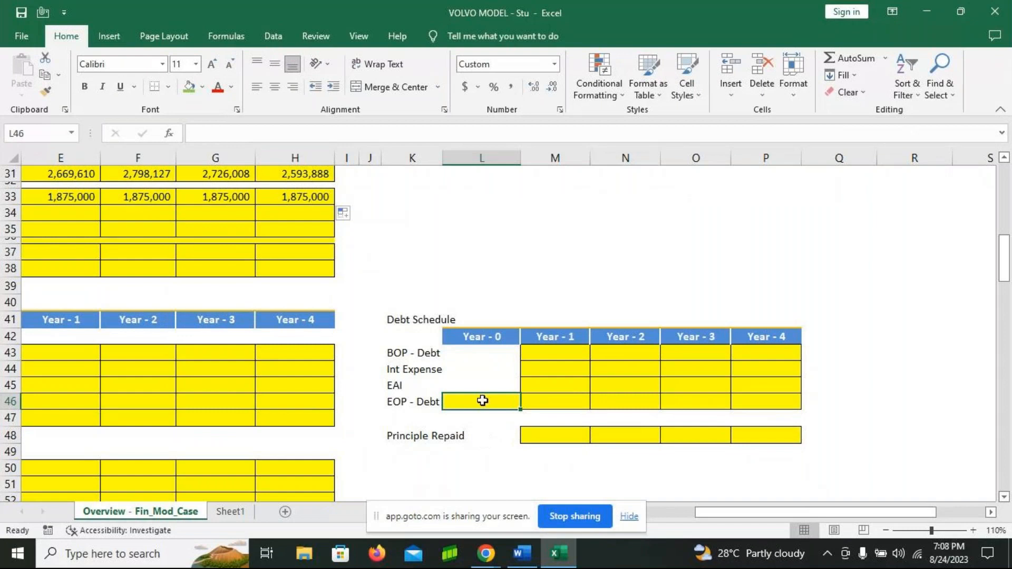
pyautogui.write('=')
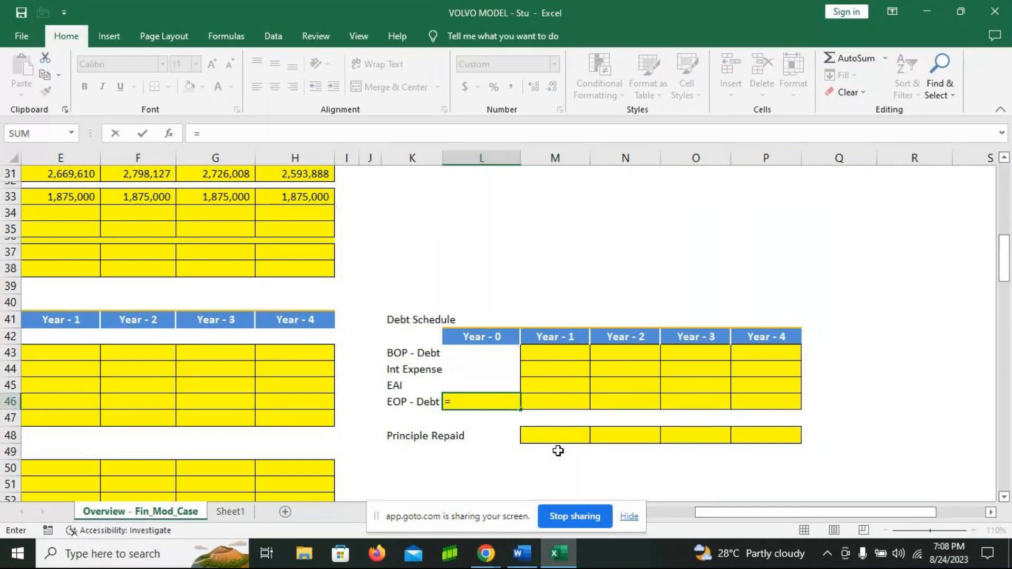
pyautogui.write('7500000*75%')
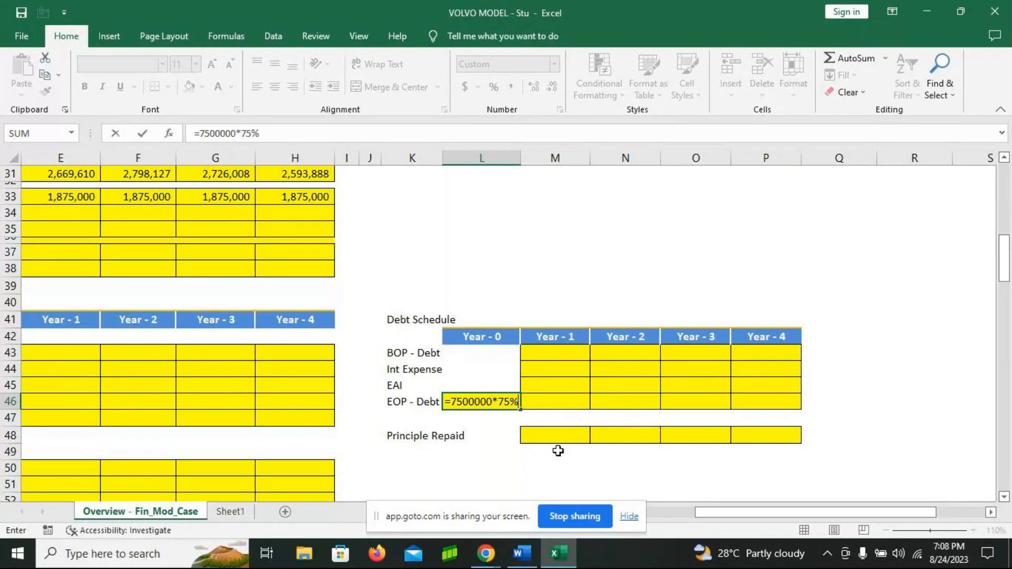
pyautogui.press('Return')
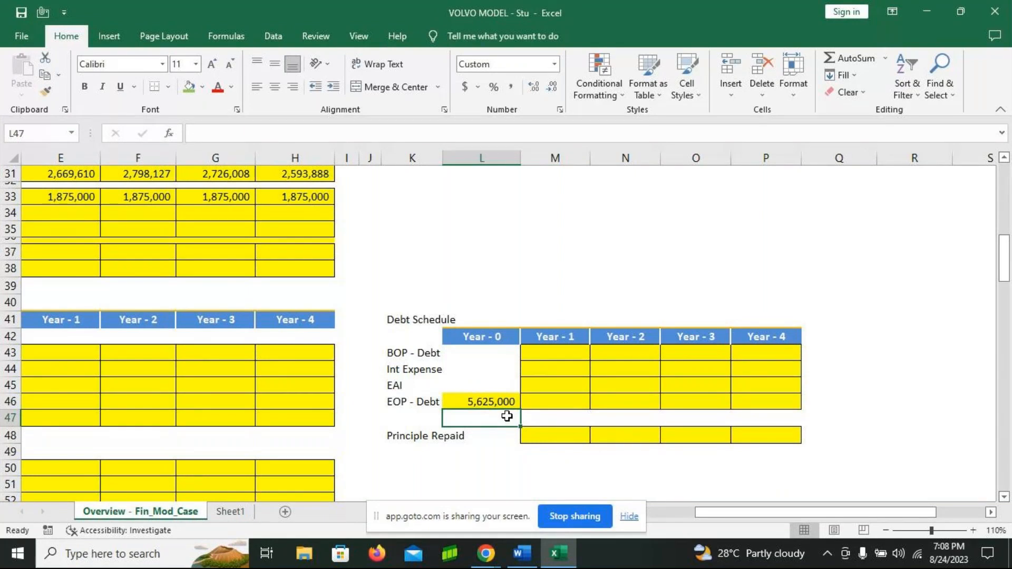
# - Link the Year - 1 BOP - Debt in M43 to the Year - 0 EOP - Debt in L46
pyautogui.click(540, 357)
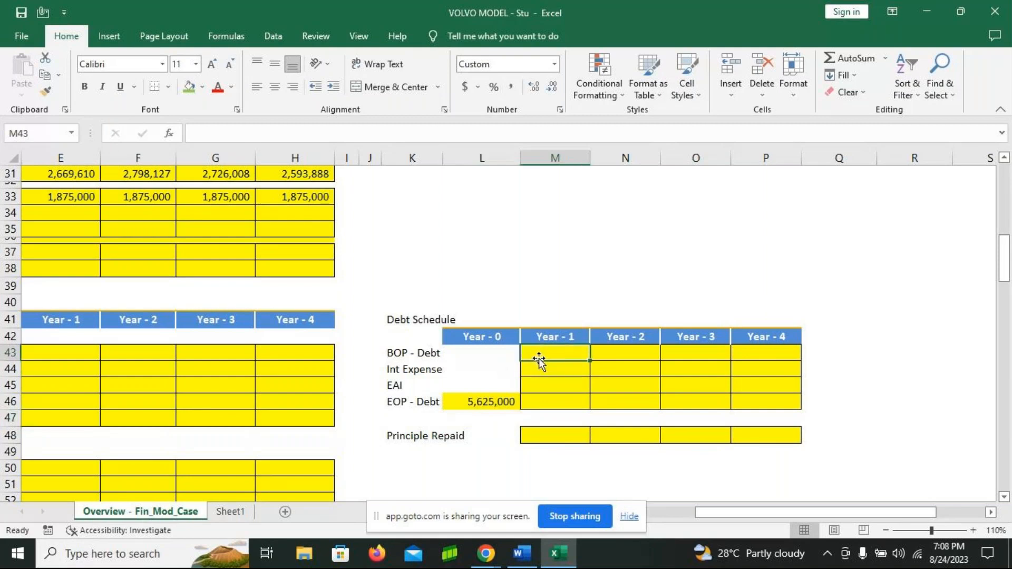
pyautogui.write('=')
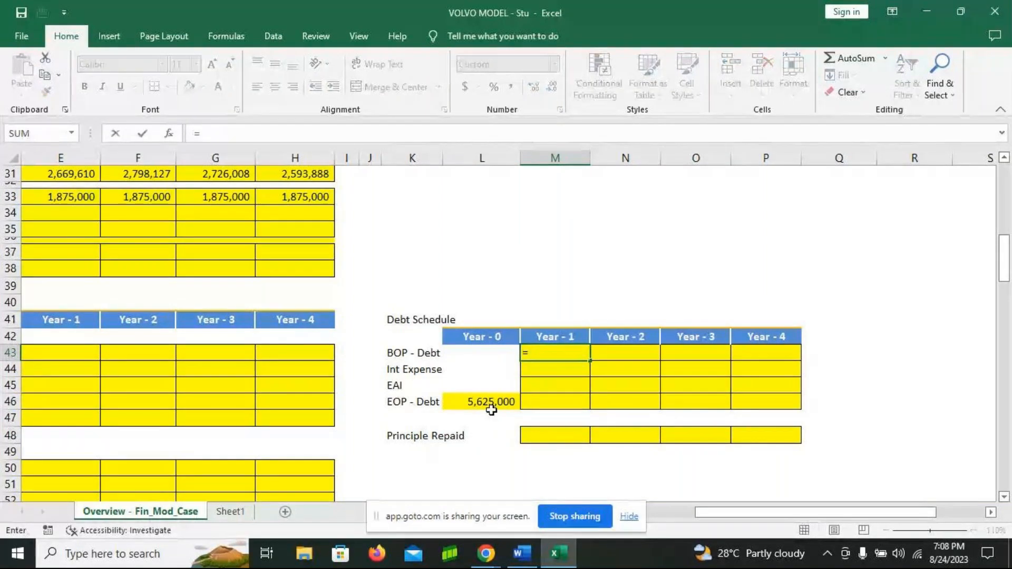
pyautogui.click(492, 406)
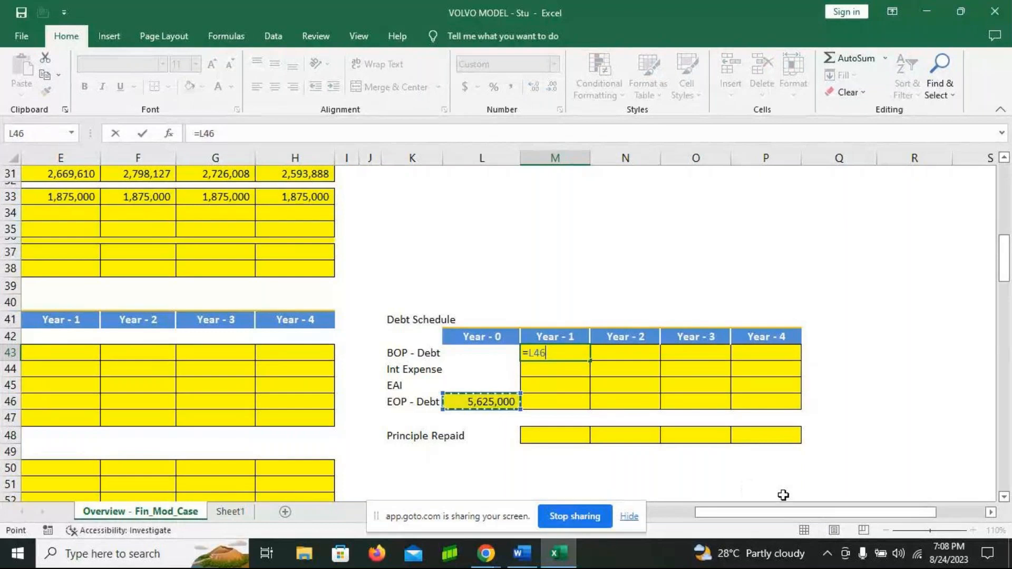
pyautogui.press('Return')
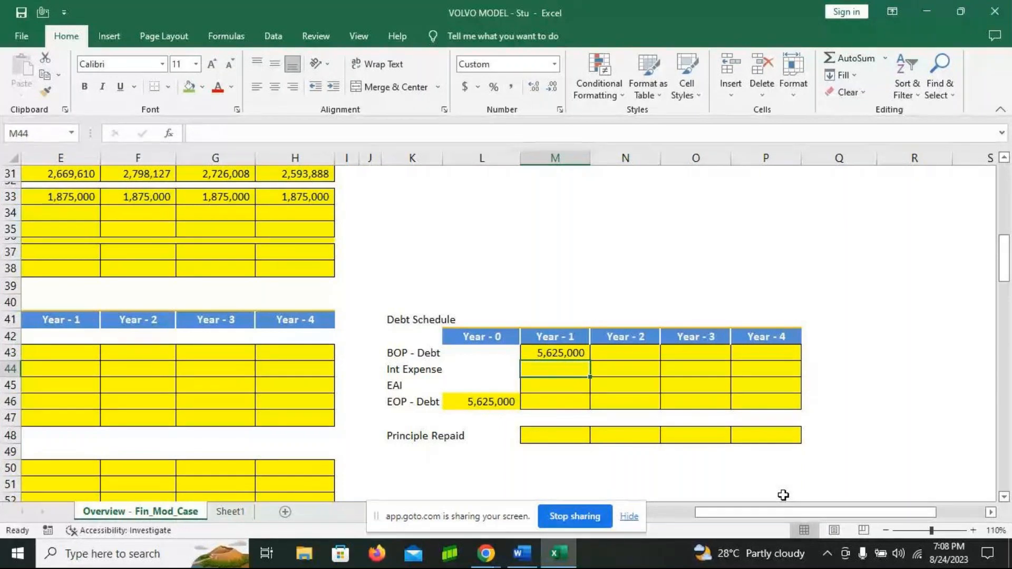
# - Switch to the Word case study, highlight the bank loan's interest rate, and return to the Excel model
pyautogui.hotkey('alt', 'Tab')
pyautogui.scroll(-1, 442, 295)
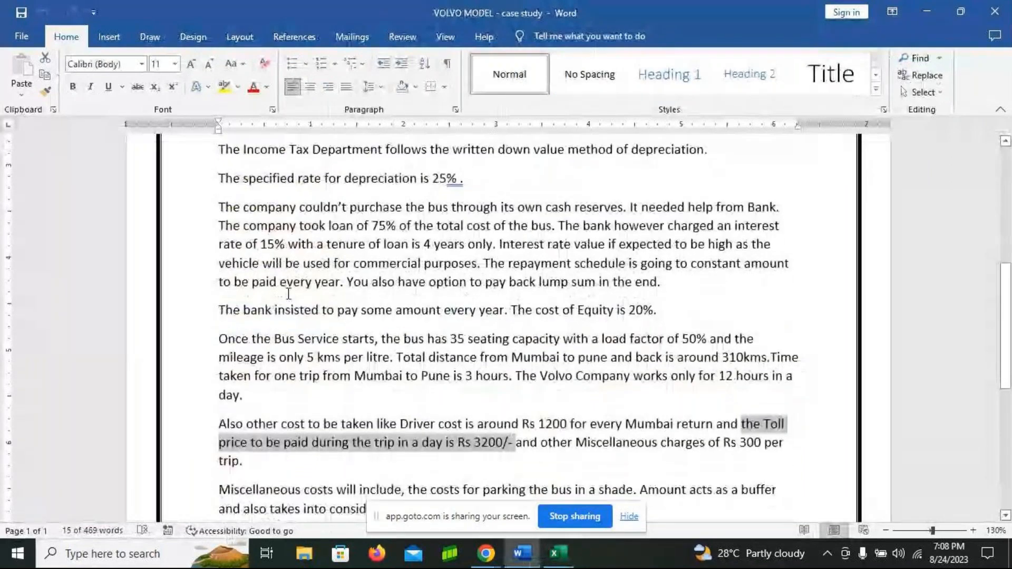
pyautogui.moveTo(218, 245); pyautogui.dragTo(286, 245)
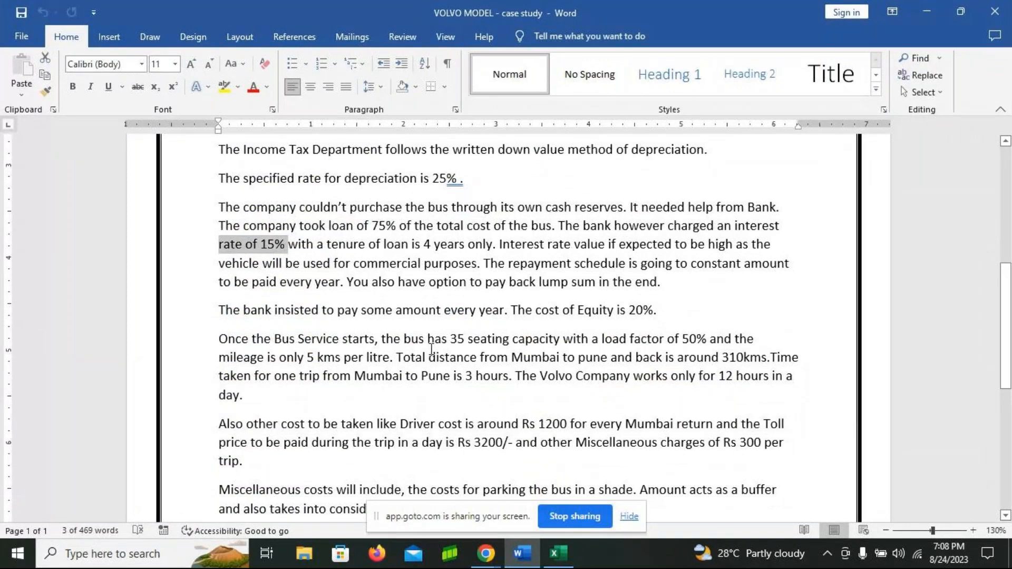
pyautogui.hotkey('alt', 'Tab')
# - Calculate the Year - 1 Int Expense in M44 of the Debt Schedule with the formula =M43*15%
pyautogui.write('=')
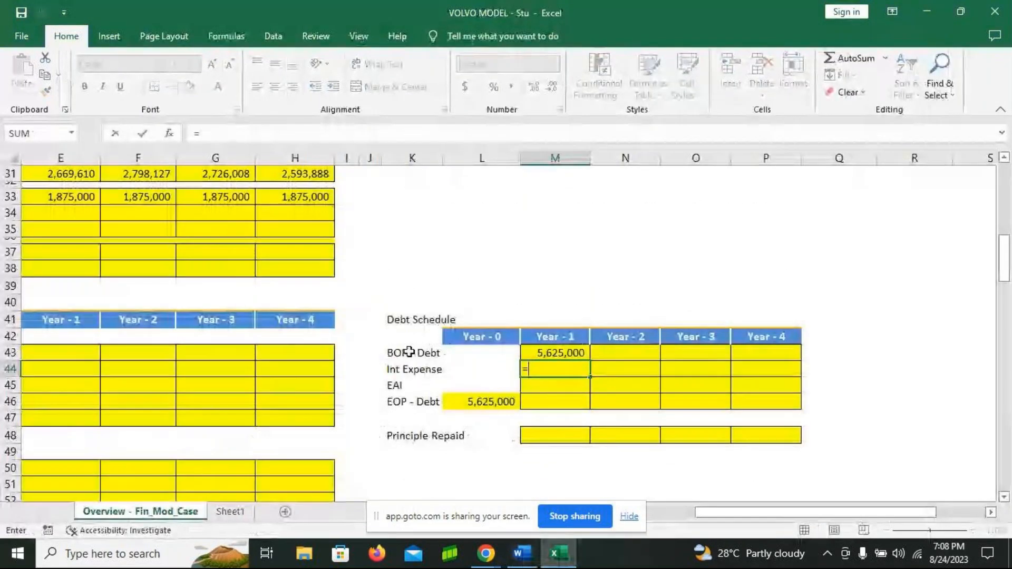
pyautogui.click(546, 350)
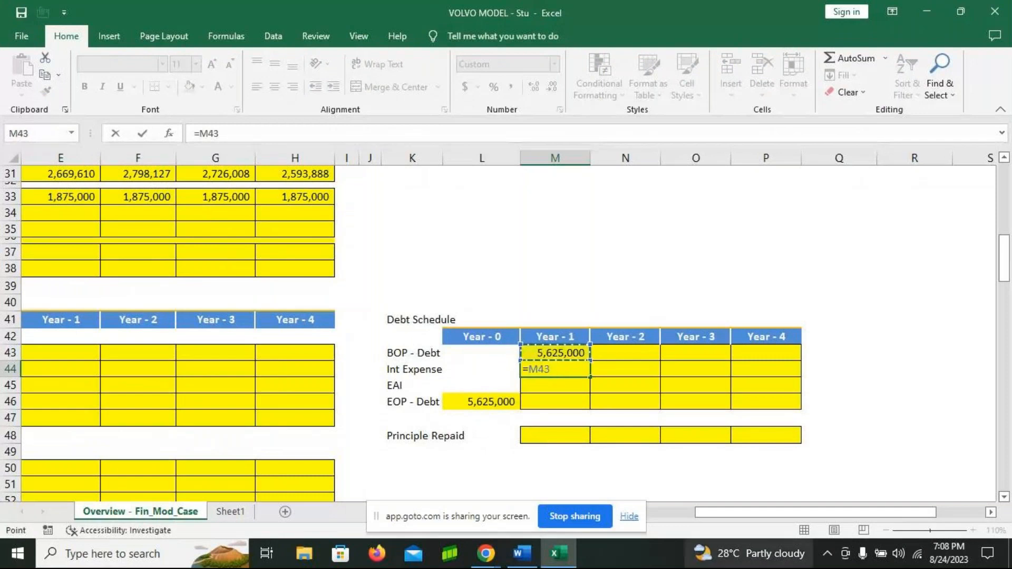
pyautogui.write('*15')
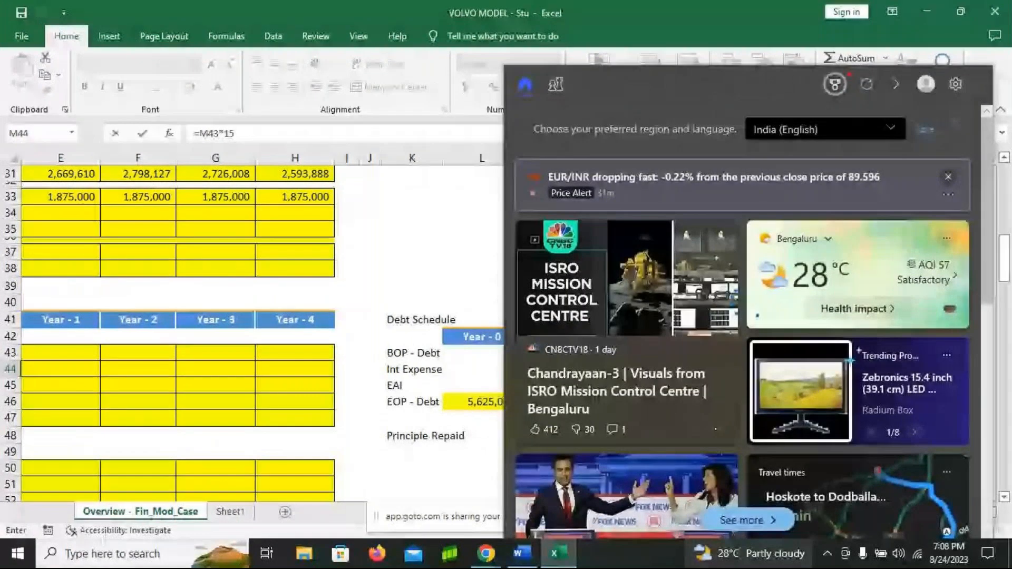
pyautogui.press('Return')
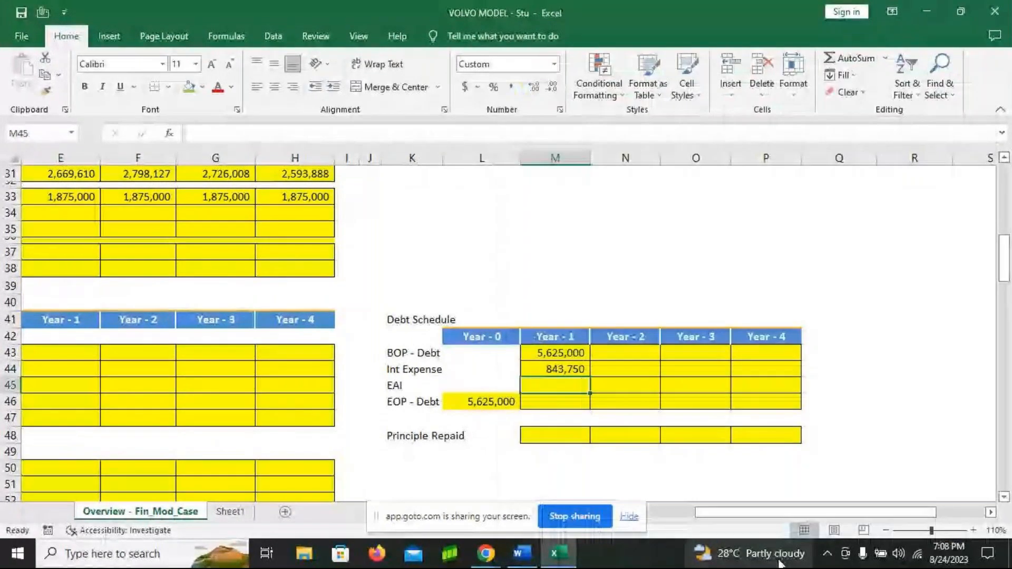
pyautogui.press('Up')
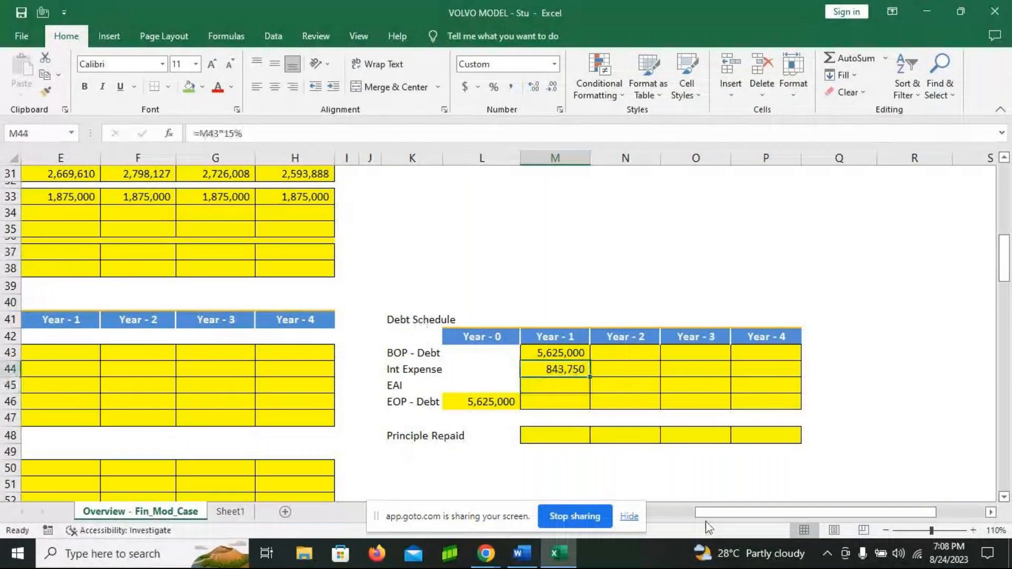
pyautogui.write('=')
pyautogui.press('Up')
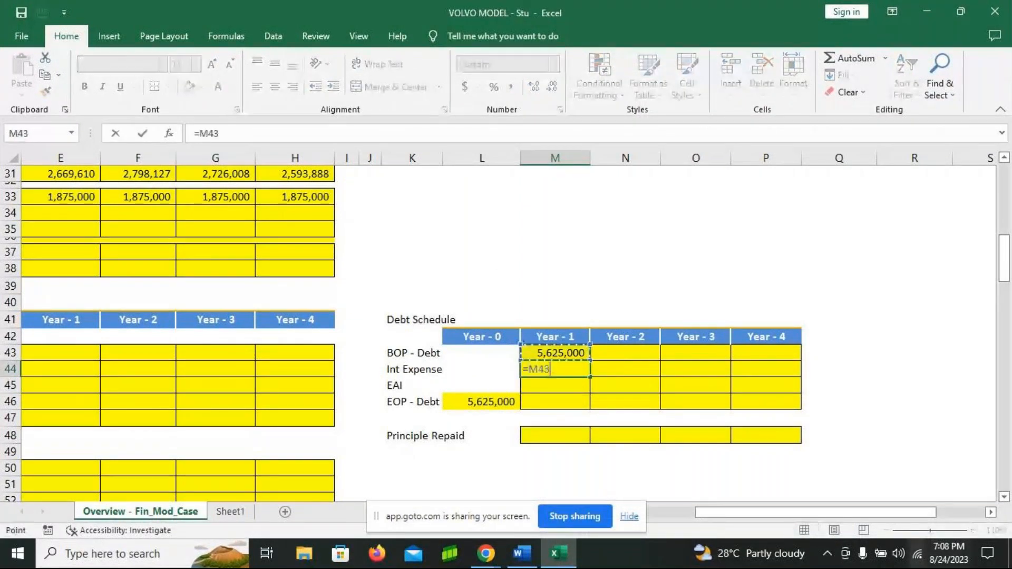
pyautogui.write('*15%')
pyautogui.press('Return')
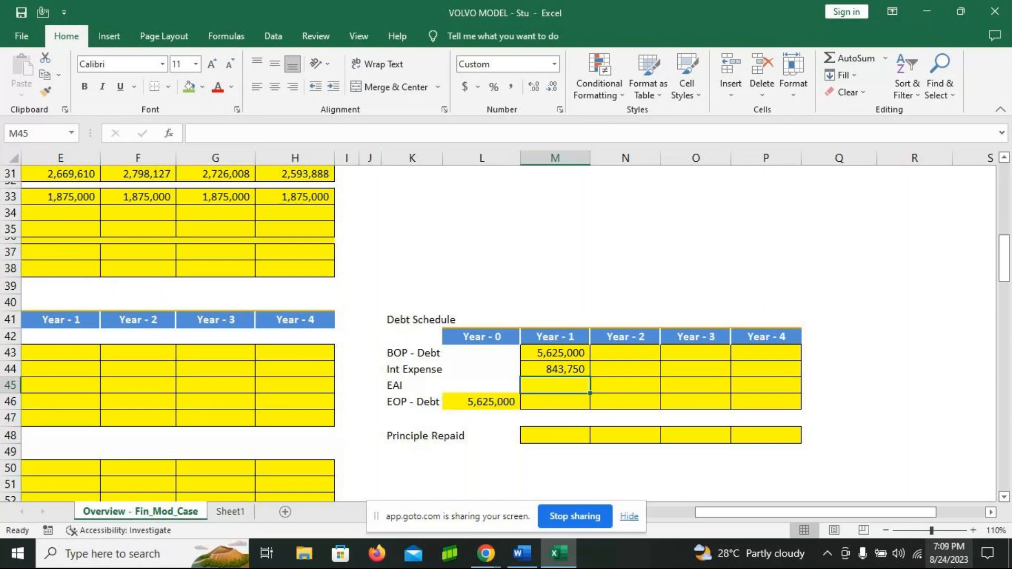
# - Calculate the Year - 1 EAI in M45 with the formula =PMT(15%,4,5625000,0,0)
pyautogui.write('pmt')
pyautogui.press('Tab')
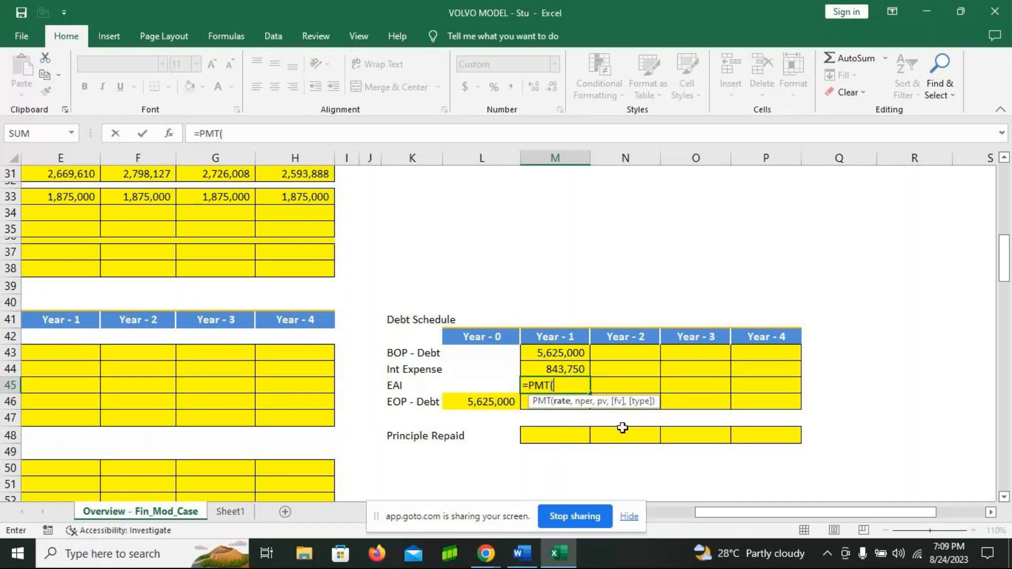
pyautogui.write('15%,')
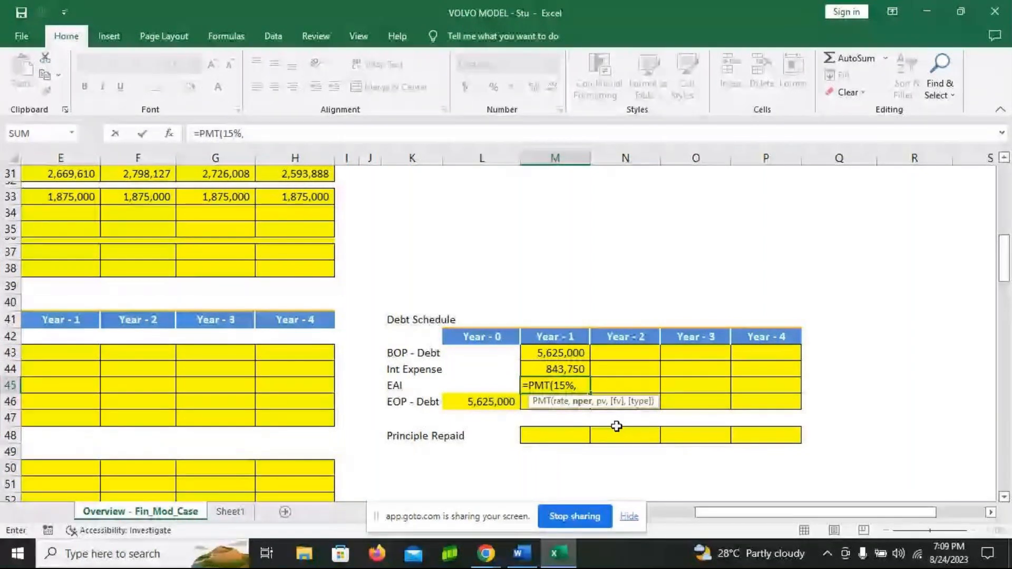
pyautogui.write('4,')
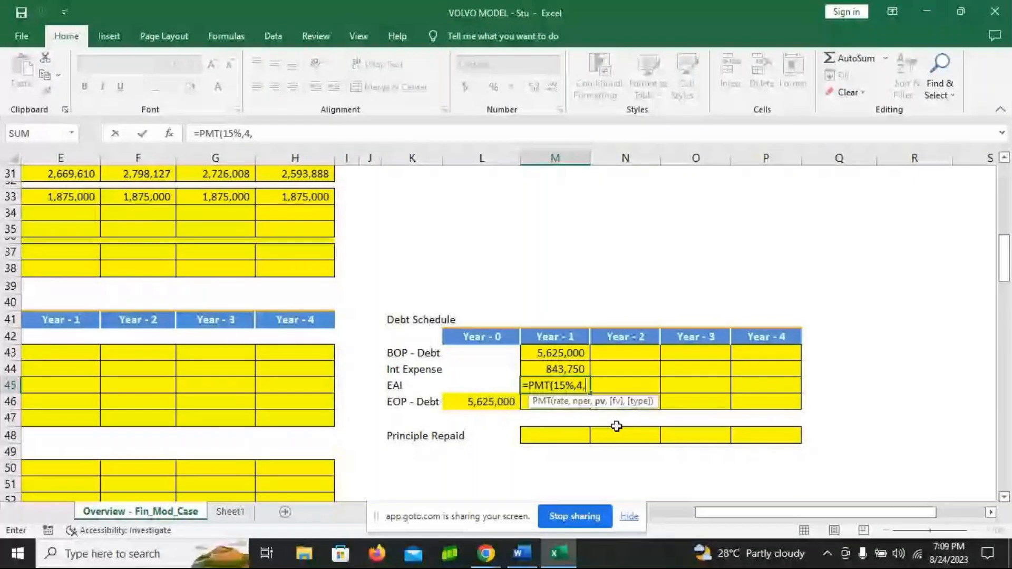
pyautogui.write('562')
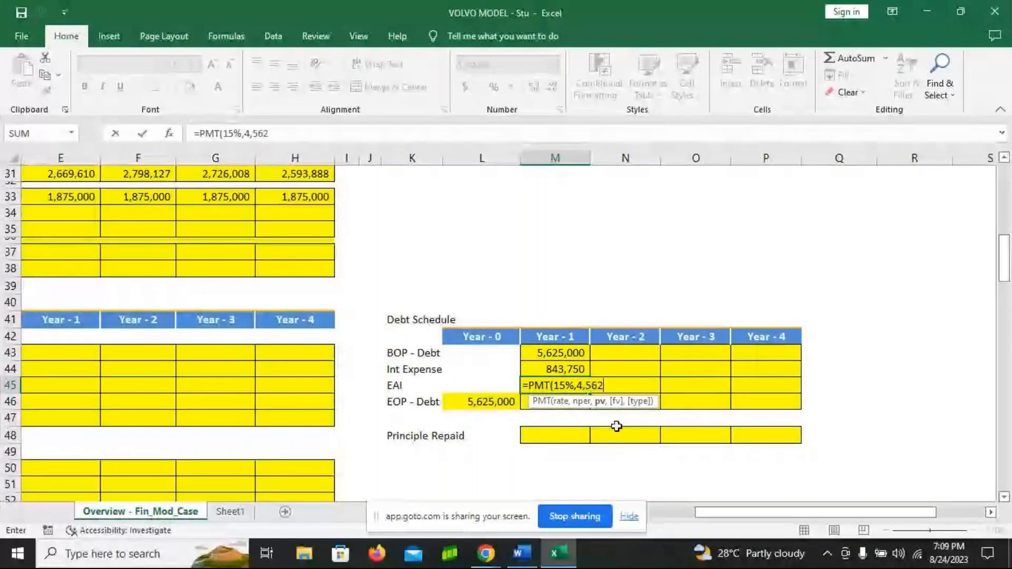
pyautogui.write('50')
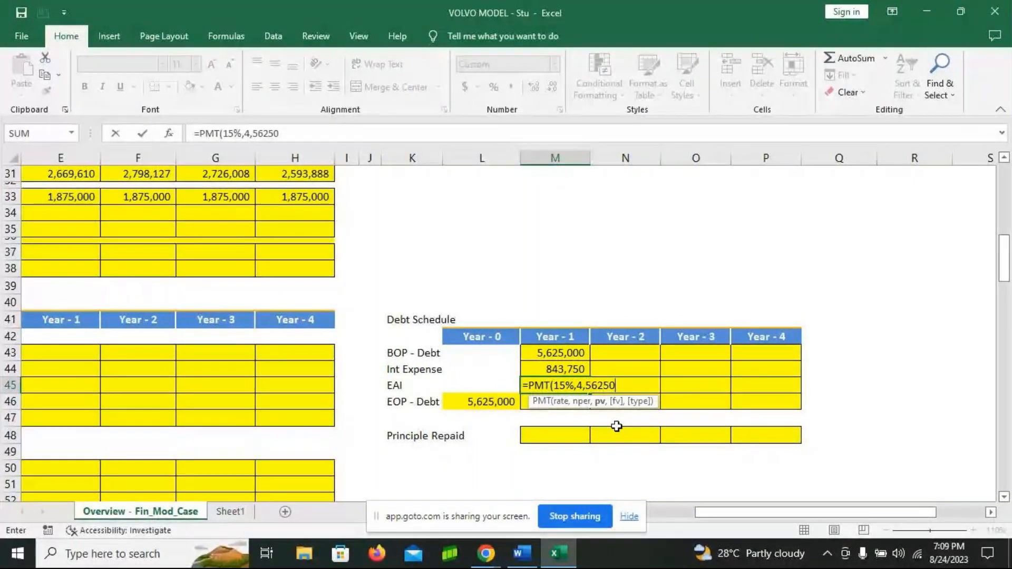
pyautogui.write('00,0,0')
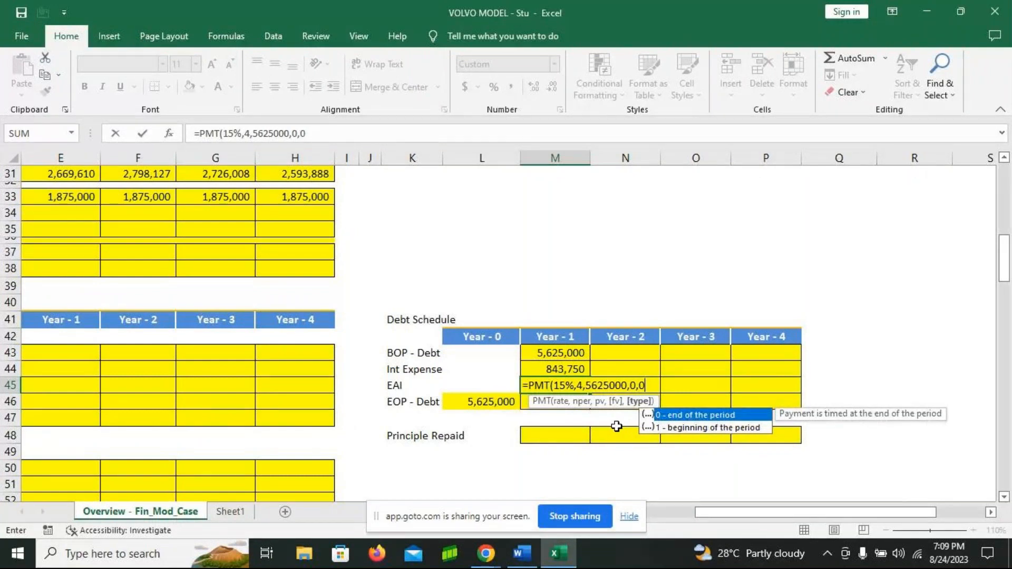
pyautogui.press('Return')
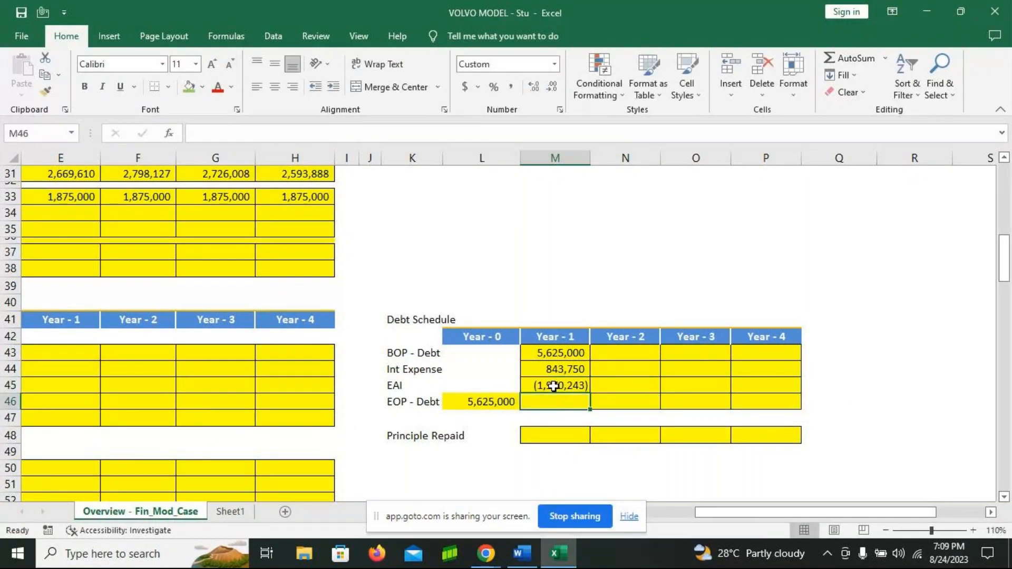
# - Reverse the sign of the Year - 1 EAI by editing M45 to =-PMT(15%,4,5625000,0,0)
pyautogui.click(553, 386)
pyautogui.press('F2')
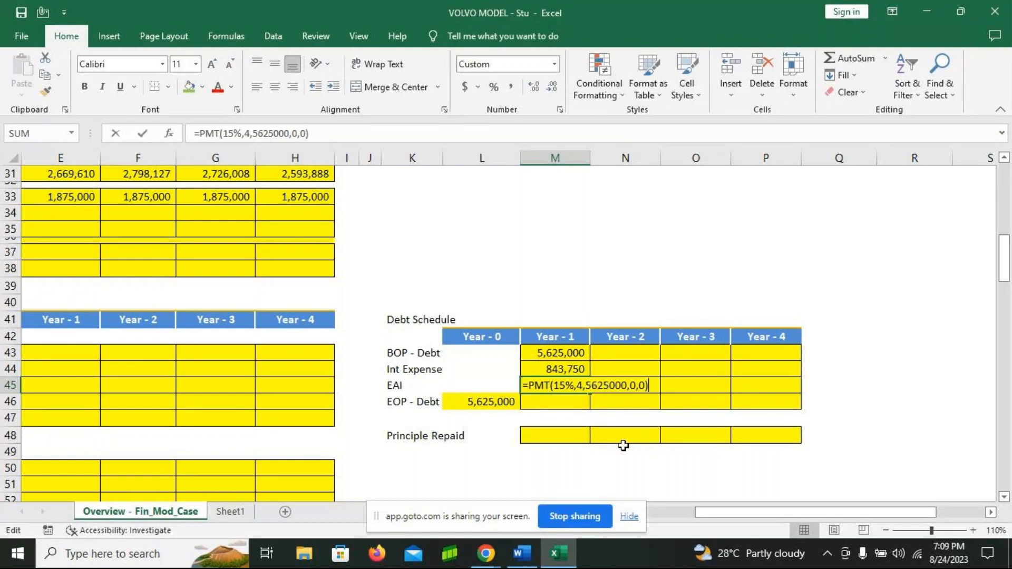
pyautogui.press('Home')
pyautogui.press('Right')
pyautogui.write('-')
pyautogui.press('Return')
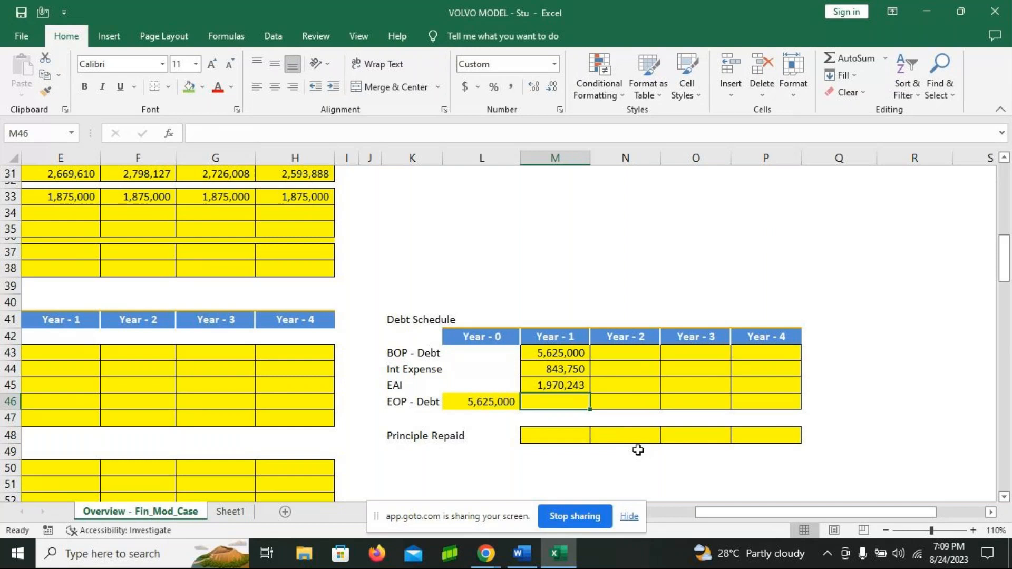
# - Enter =M45-M43 as the Year - 1 Principle Repaid in M48
pyautogui.click(571, 439)
pyautogui.click(541, 404)
pyautogui.click(570, 437)
pyautogui.write('=')
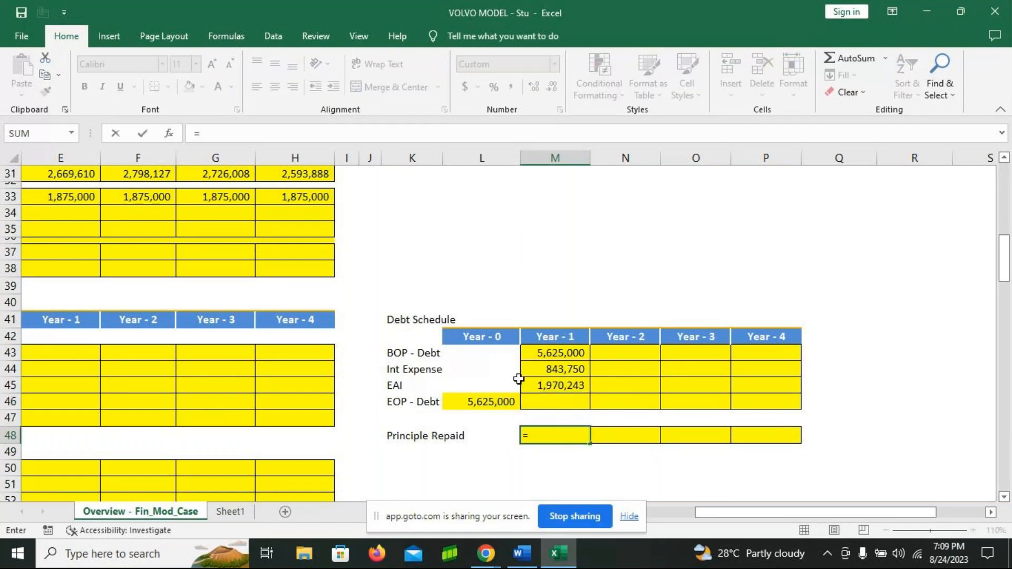
pyautogui.click(552, 389)
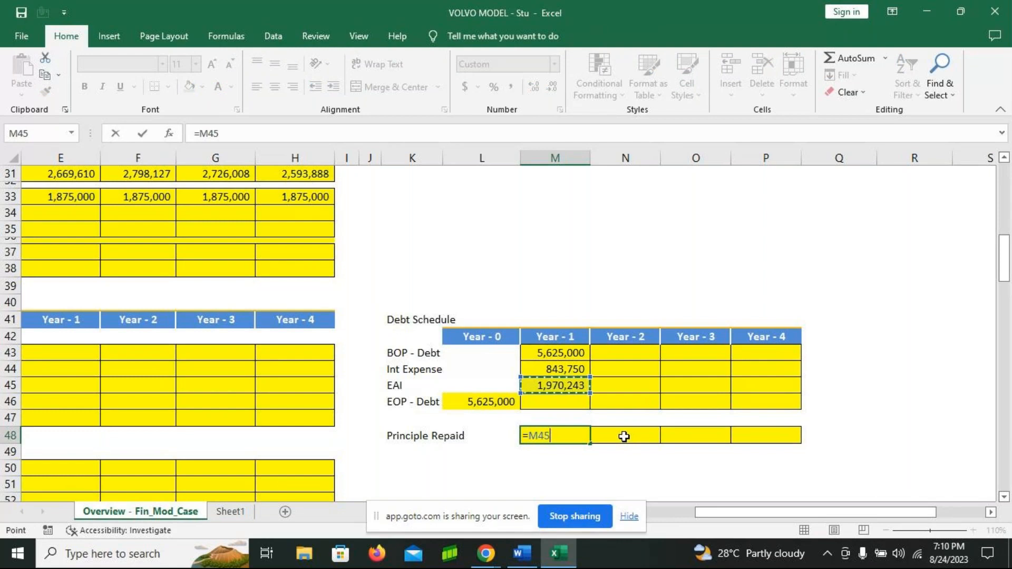
pyautogui.write('-')
pyautogui.press('Up')
pyautogui.press('Up')
pyautogui.press('Up')
pyautogui.press('Up')
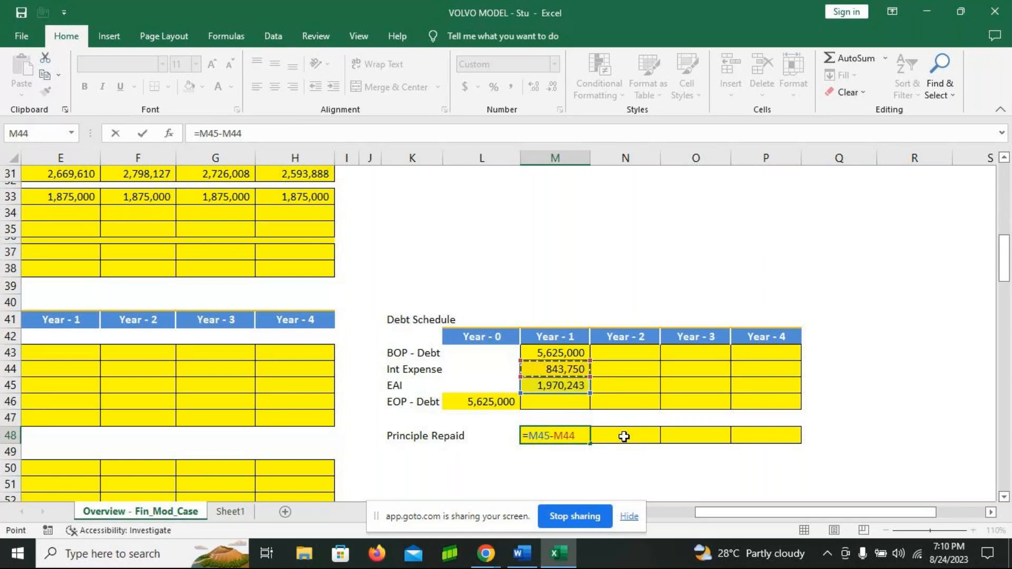
pyautogui.press('Down')
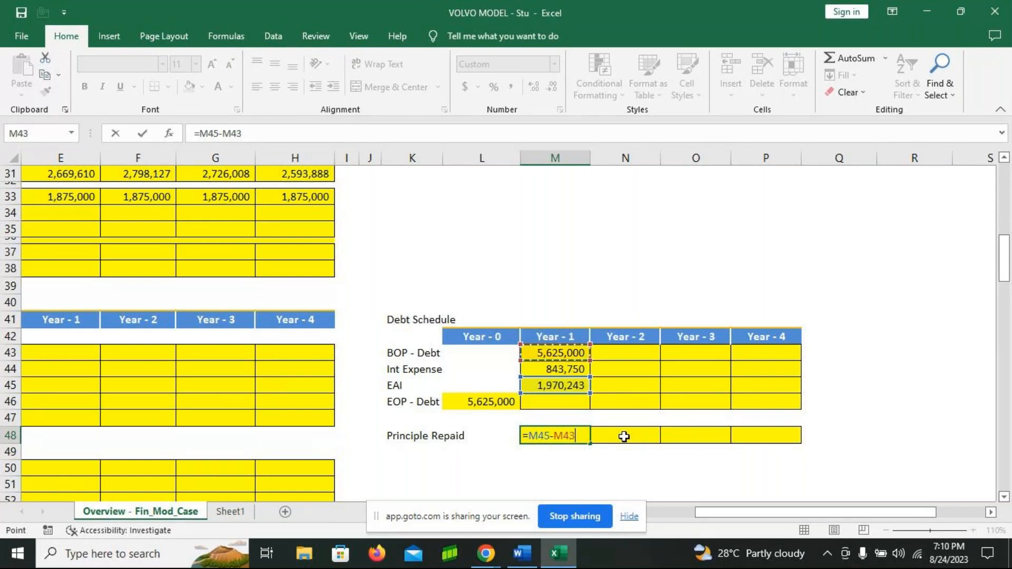
pyautogui.press('Return')
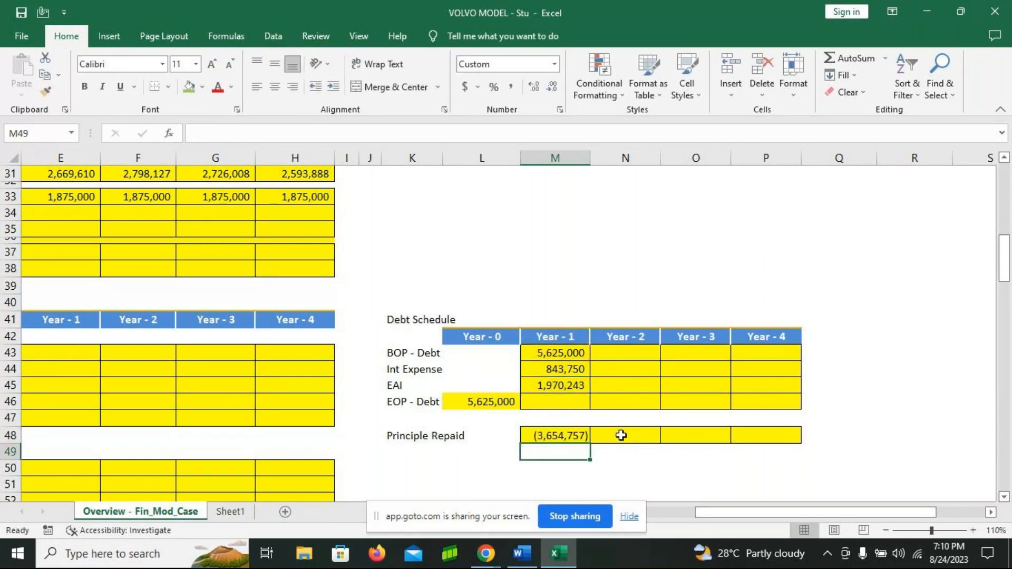
# - Correct the Year - 1 Principle Repaid formula in M48 to =M45-M44 so that it subtracts the interest expense
pyautogui.click(564, 436)
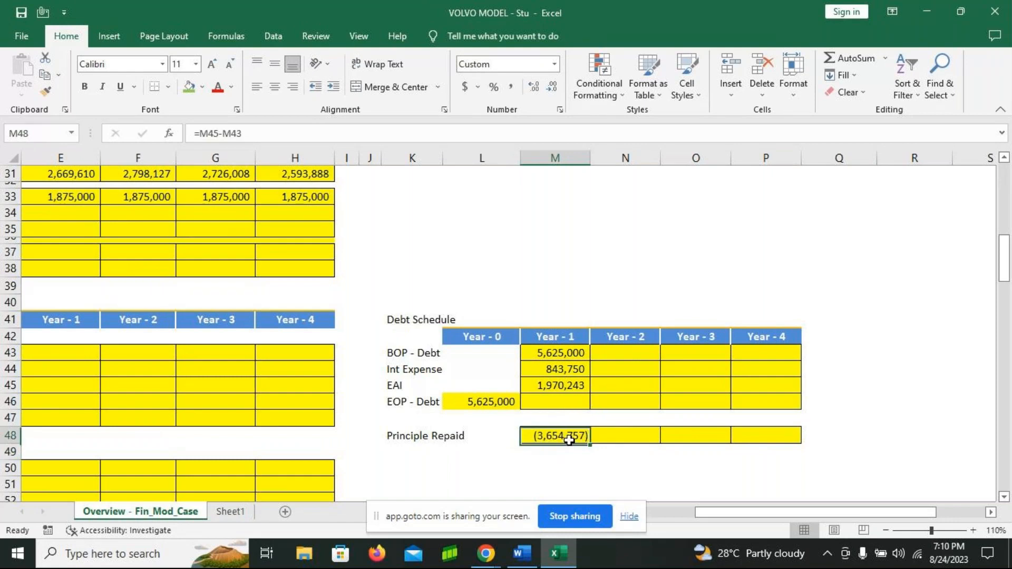
pyautogui.doubleClick(578, 430)
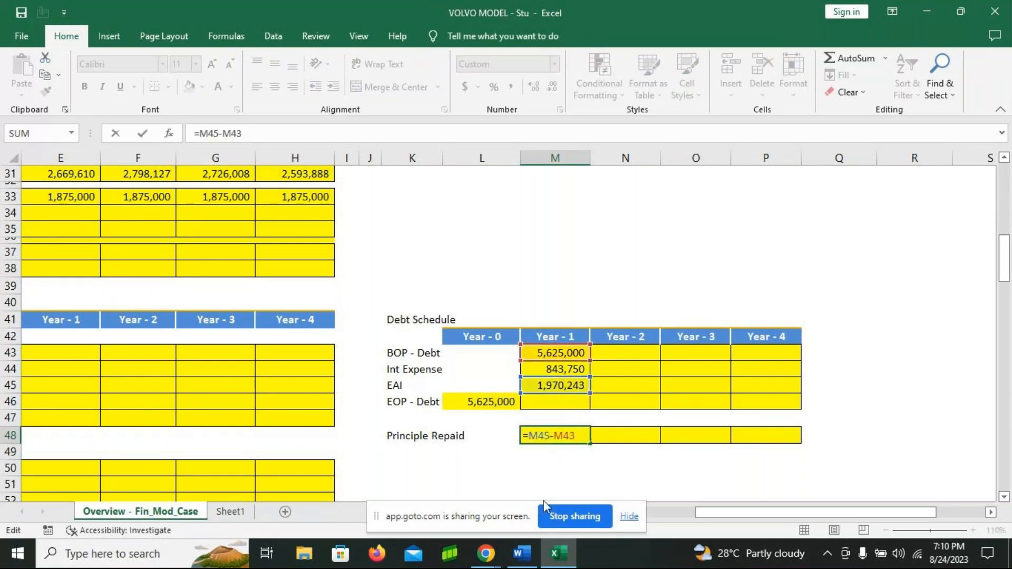
pyautogui.press('BackSpace')
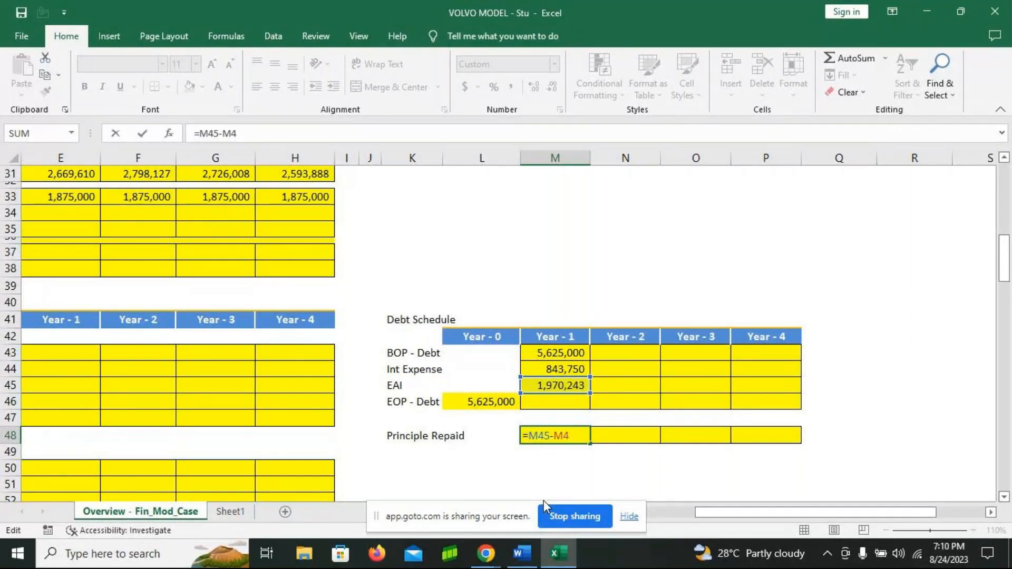
pyautogui.write('4')
pyautogui.press('Return')
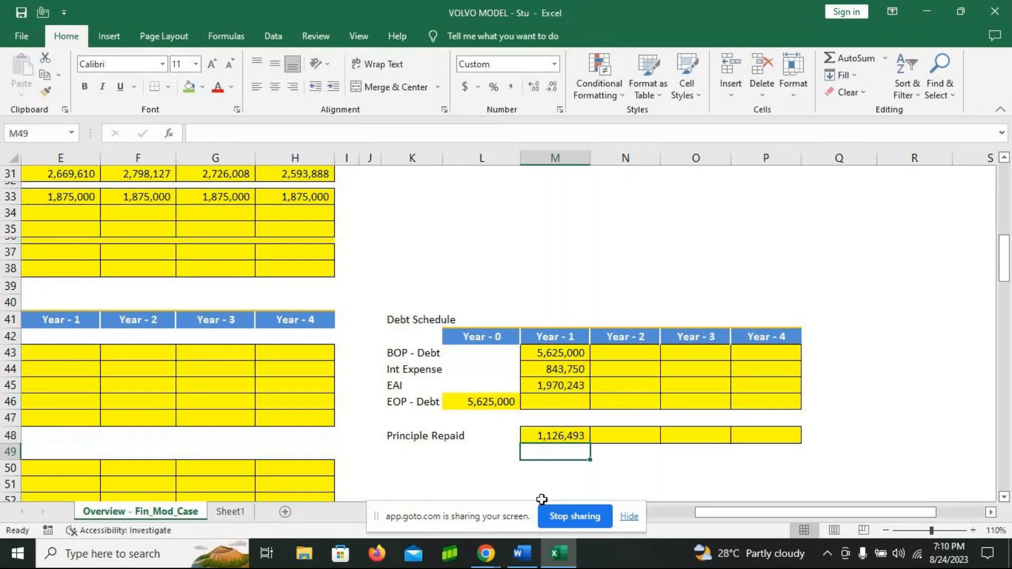
# - Enter =M45-M48 as the Year - 1 EOP - Debt in M46
pyautogui.click(548, 407)
pyautogui.write('=')
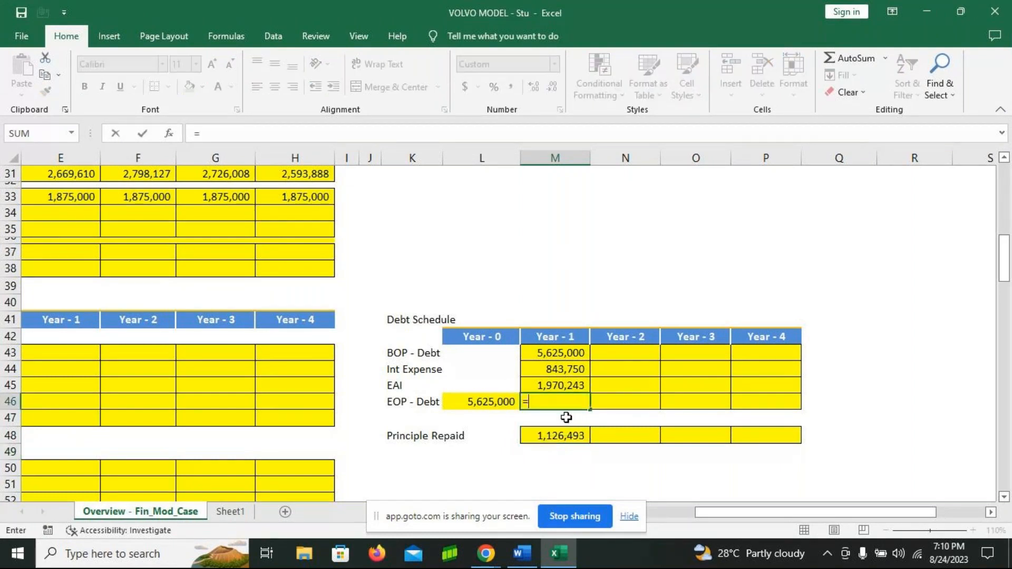
pyautogui.click(563, 355)
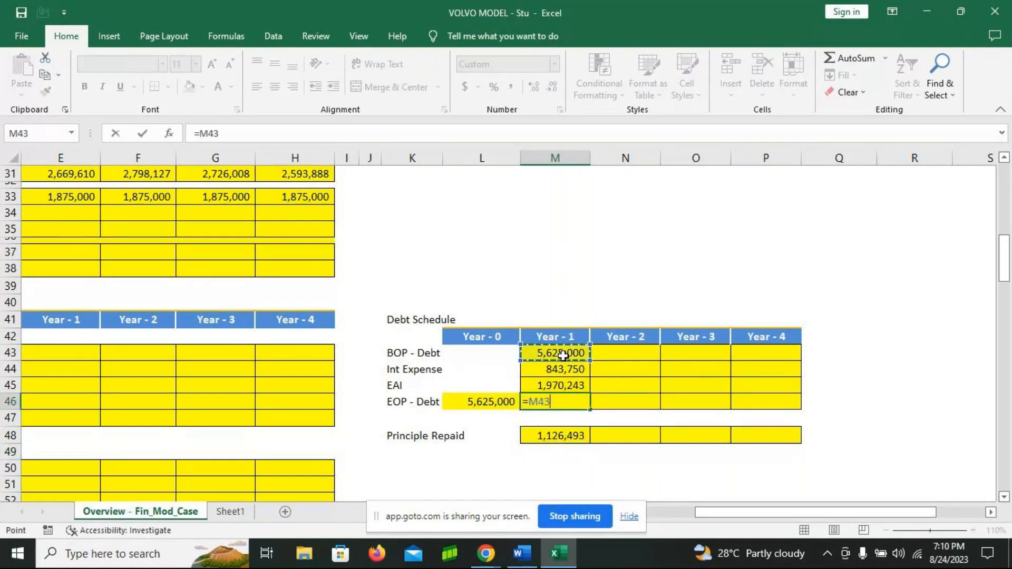
pyautogui.press('BackSpace')
pyautogui.write('8')
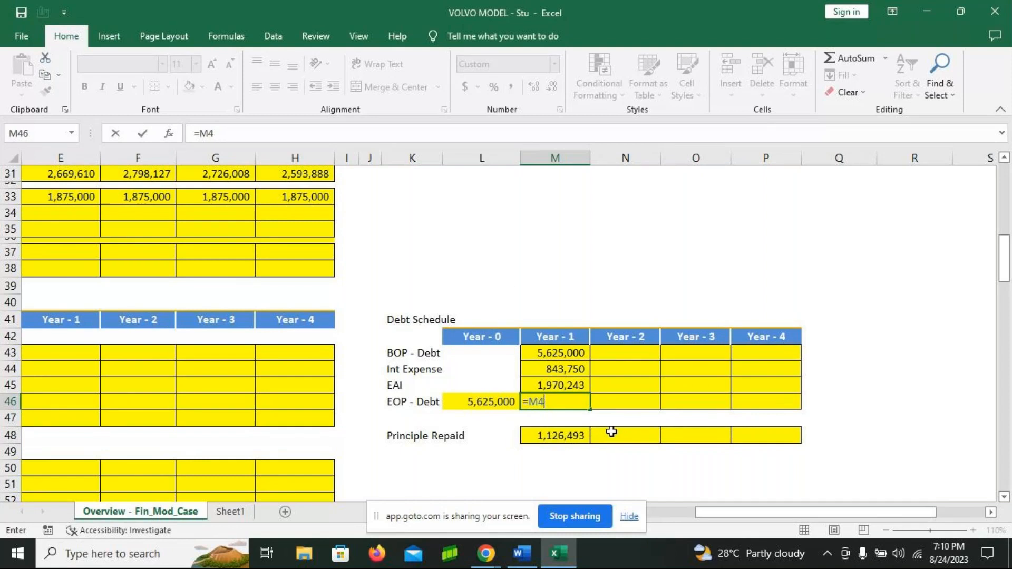
pyautogui.press('BackSpace')
pyautogui.press('BackSpace')
pyautogui.press('BackSpace')
pyautogui.click(545, 388)
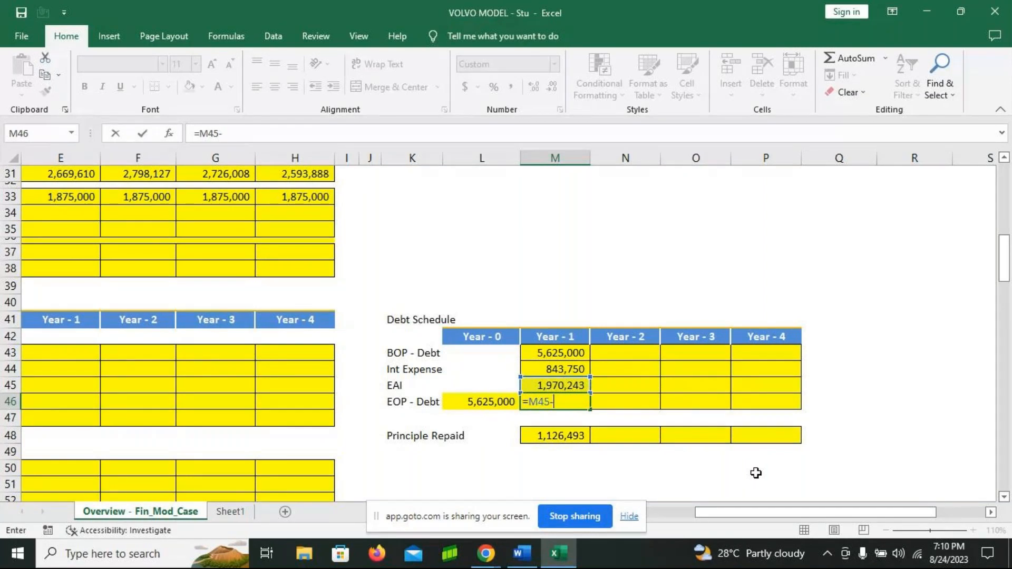
pyautogui.click(543, 437)
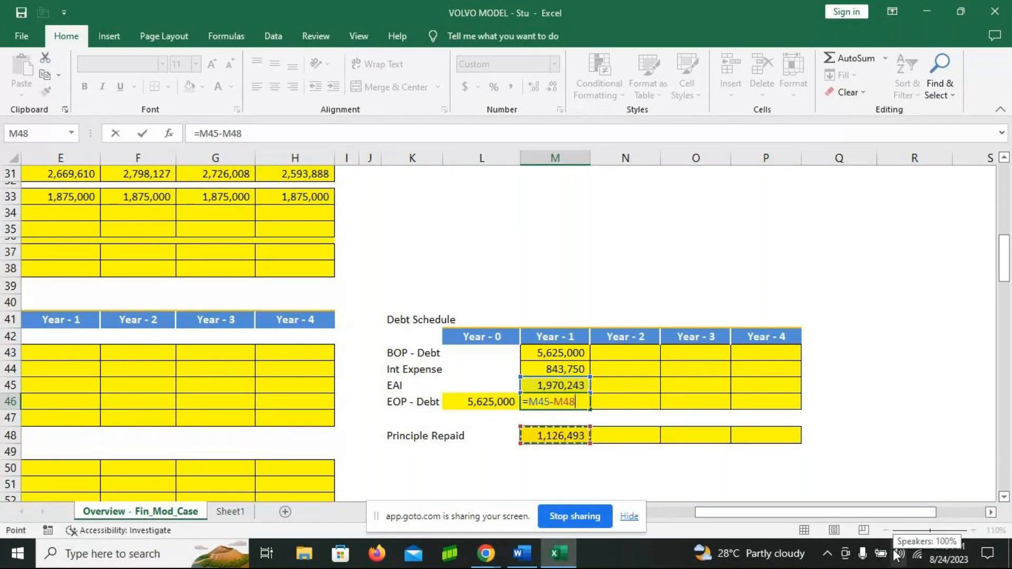
pyautogui.press('Return')
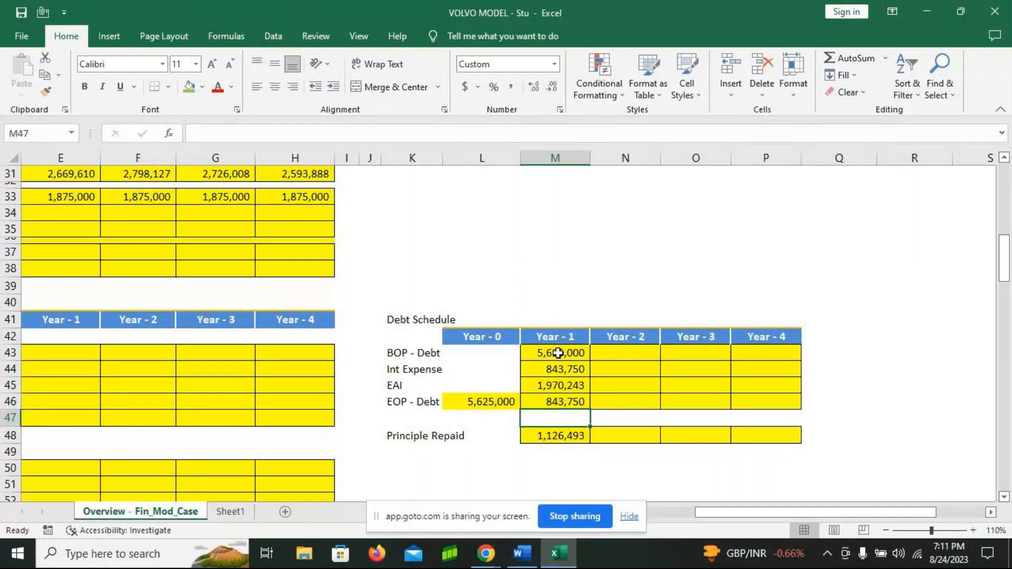
# - Link the Year - 2 BOP - Debt in N43 to M46 and fill the formula across to Year - 4 in P43
pyautogui.click(626, 358)
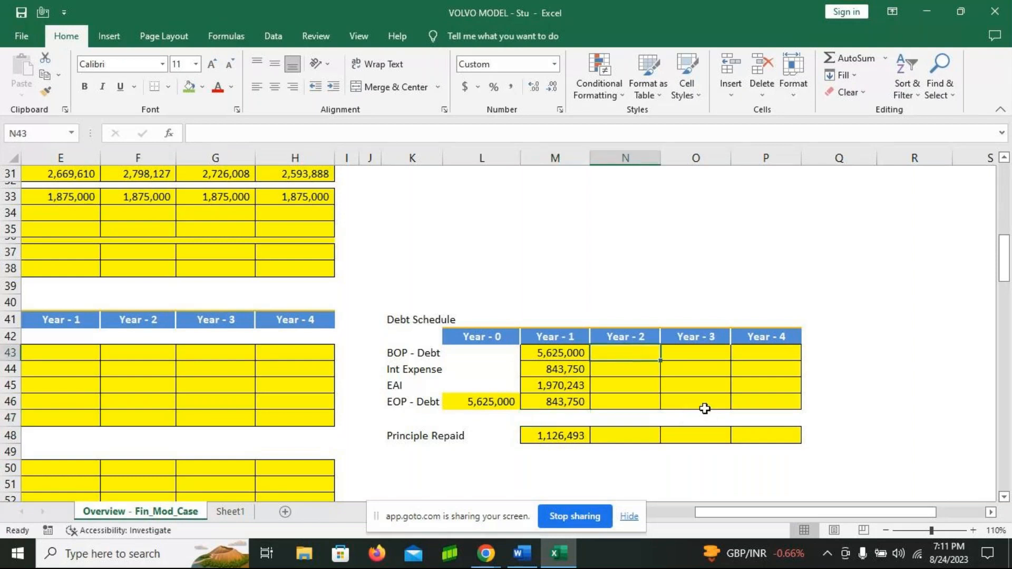
pyautogui.write('=')
pyautogui.press('Left')
pyautogui.press('Down')
pyautogui.press('Down')
pyautogui.press('Down')
pyautogui.press('Return')
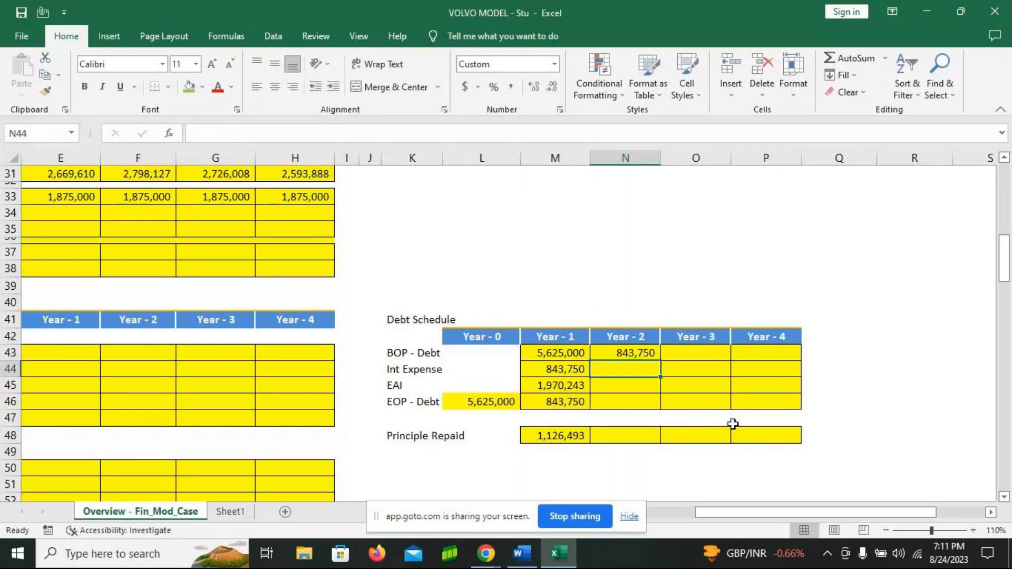
pyautogui.press('Up')
pyautogui.moveTo(661, 362); pyautogui.dragTo(660, 362)
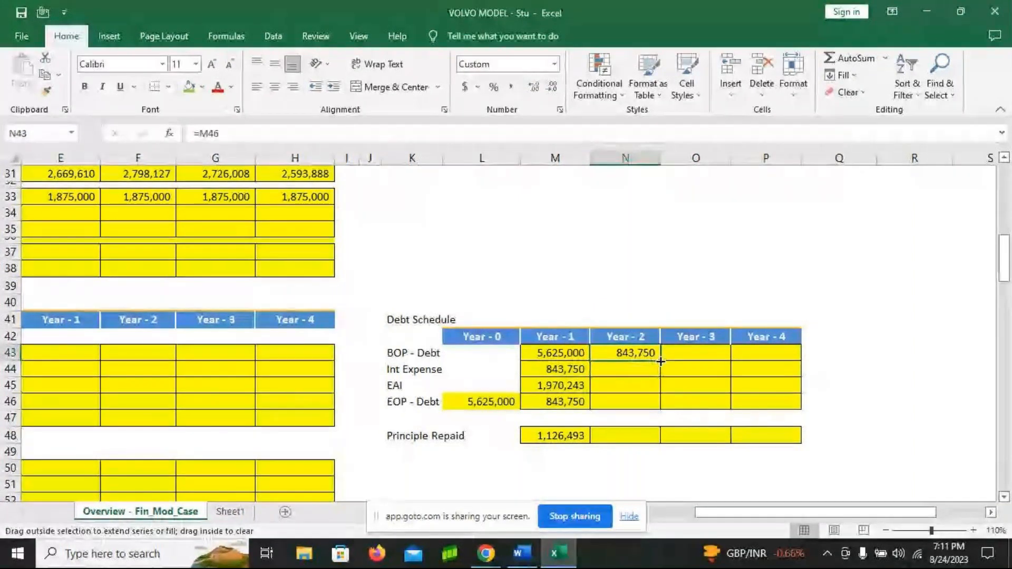
pyautogui.moveTo(660, 362); pyautogui.dragTo(769, 359)
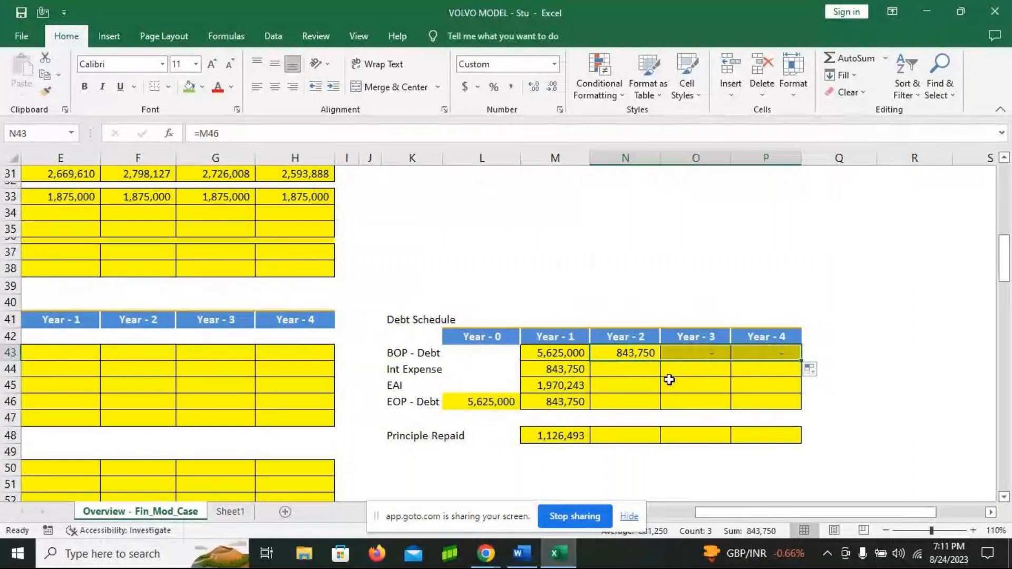
# - Fill the Year - 1 Int Expense and EAI formulas in M44 and M45 across to Year - 4 in column P
pyautogui.press('Down')
pyautogui.press('Left')
pyautogui.moveTo(590, 378); pyautogui.dragTo(751, 380)
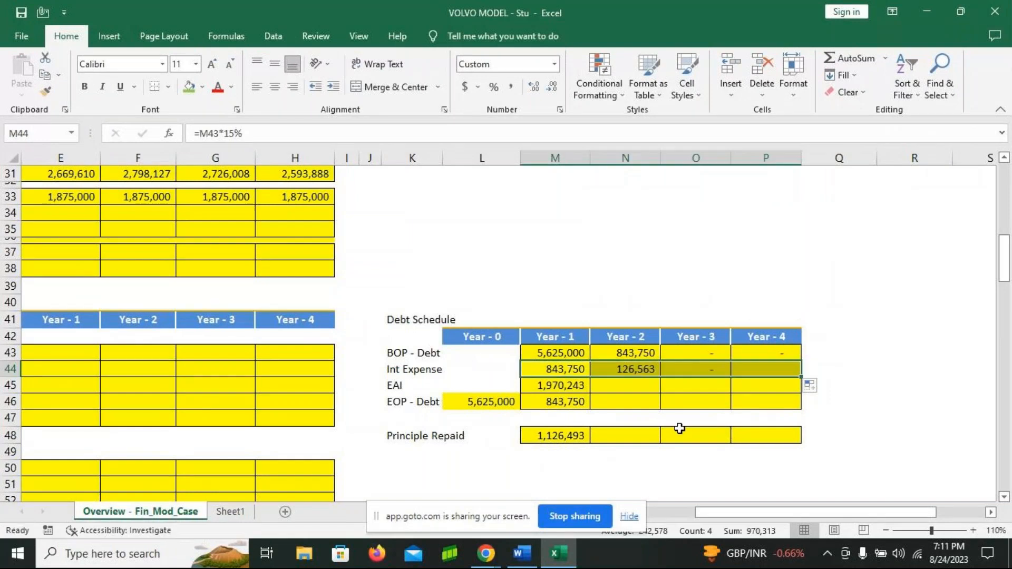
pyautogui.click(555, 386)
pyautogui.moveTo(590, 394); pyautogui.dragTo(765, 393)
# - Fill the Year - 1 EOP - Debt and Principle Repaid formulas in M46 and M48 across to Year - 4
pyautogui.click(557, 405)
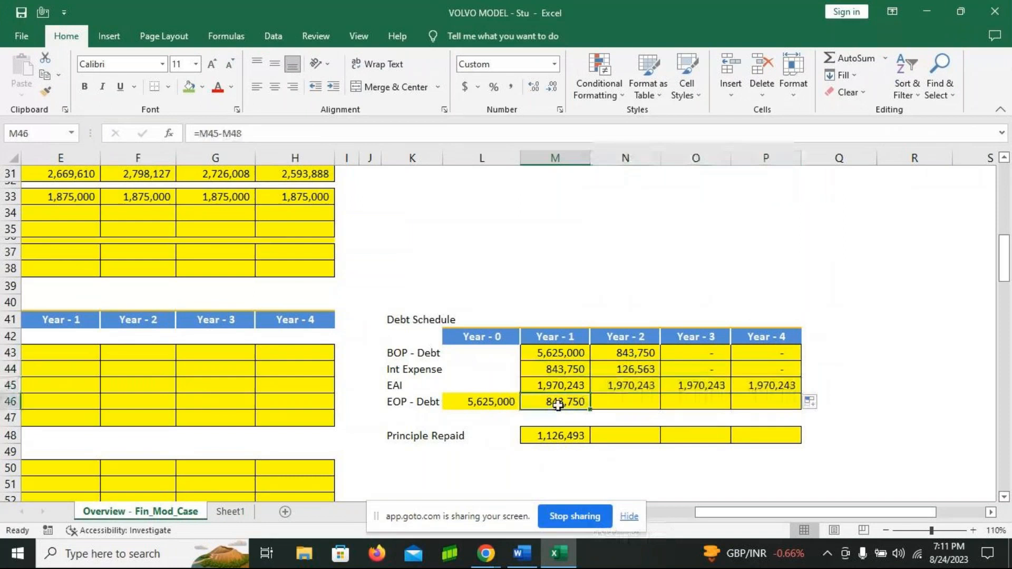
pyautogui.moveTo(583, 409); pyautogui.dragTo(764, 403)
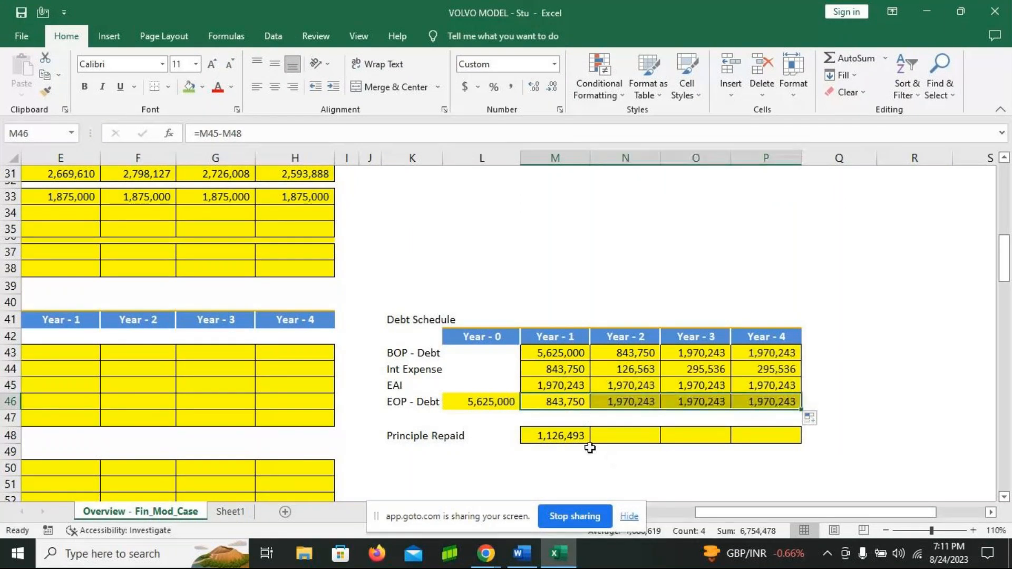
pyautogui.click(576, 440)
pyautogui.moveTo(591, 444); pyautogui.dragTo(741, 441)
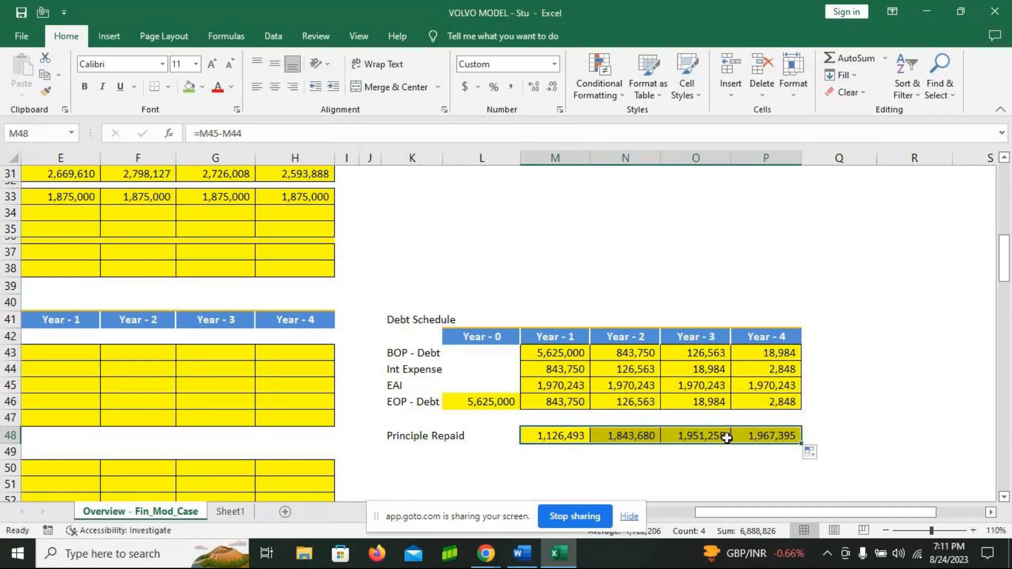
# - Examine the Int Expense formulas in M44 and N44 and the Year - 2 EAI and EOP - Debt formulas in N45 and N46
pyautogui.click(625, 371)
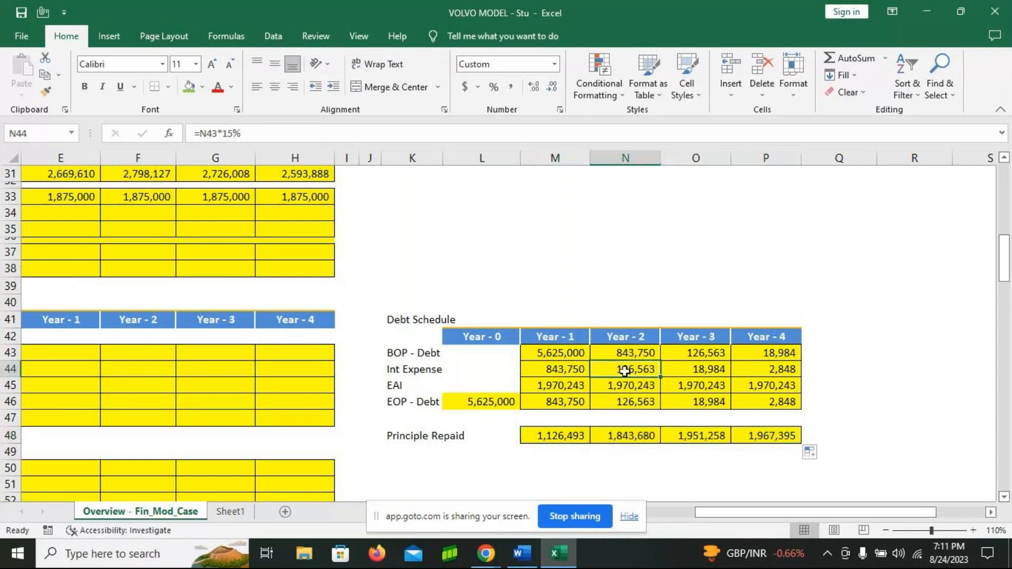
pyautogui.click(577, 375)
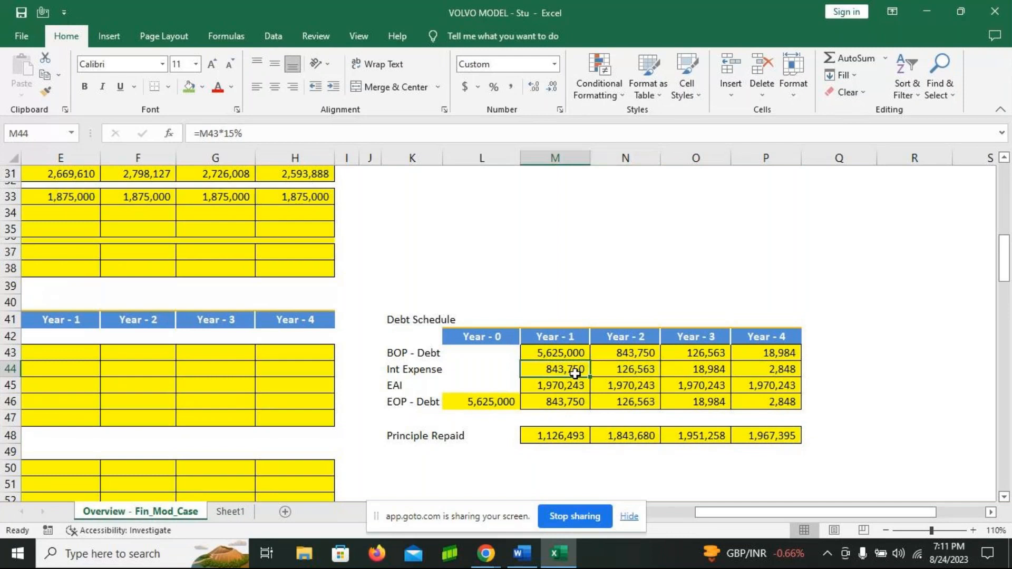
pyautogui.press('F2')
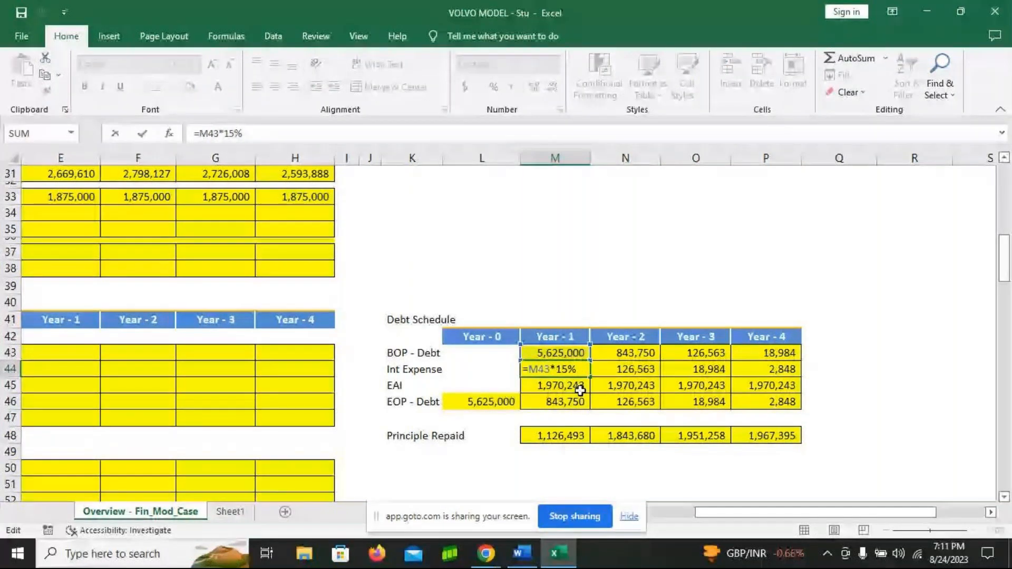
pyautogui.press('Return')
pyautogui.doubleClick(625, 369)
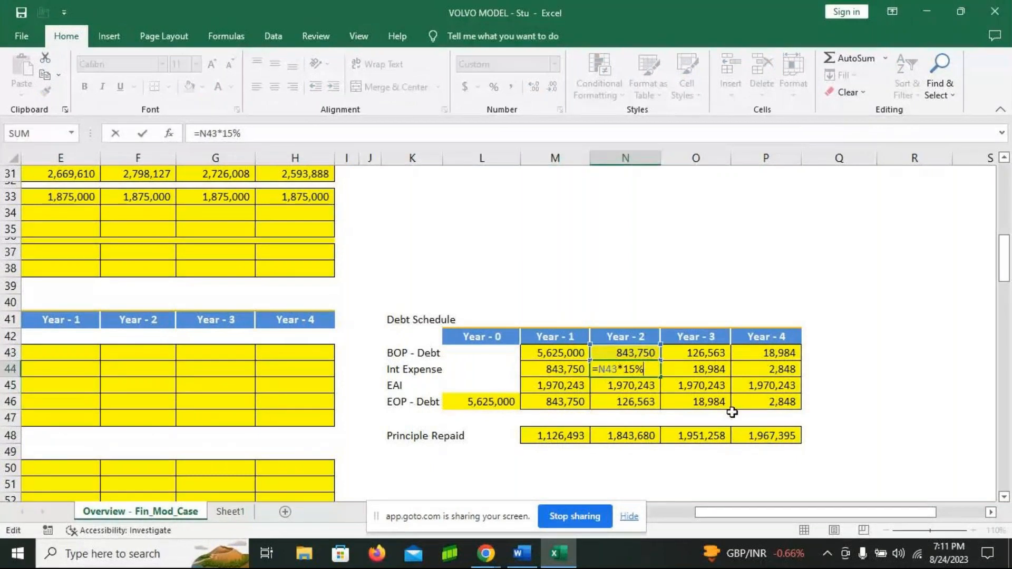
pyautogui.press('Return')
pyautogui.doubleClick(614, 386)
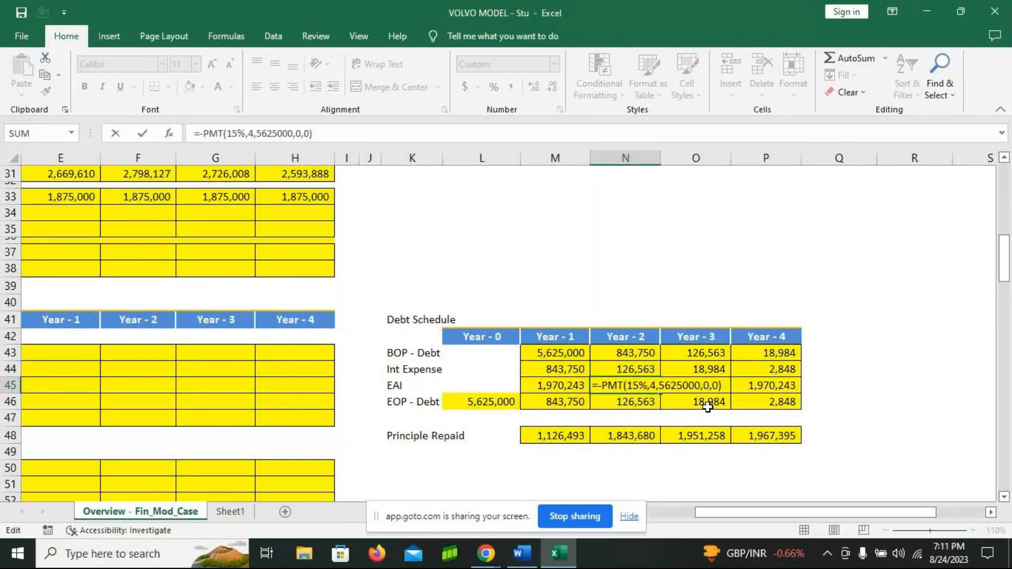
pyautogui.press('Return')
pyautogui.doubleClick(630, 409)
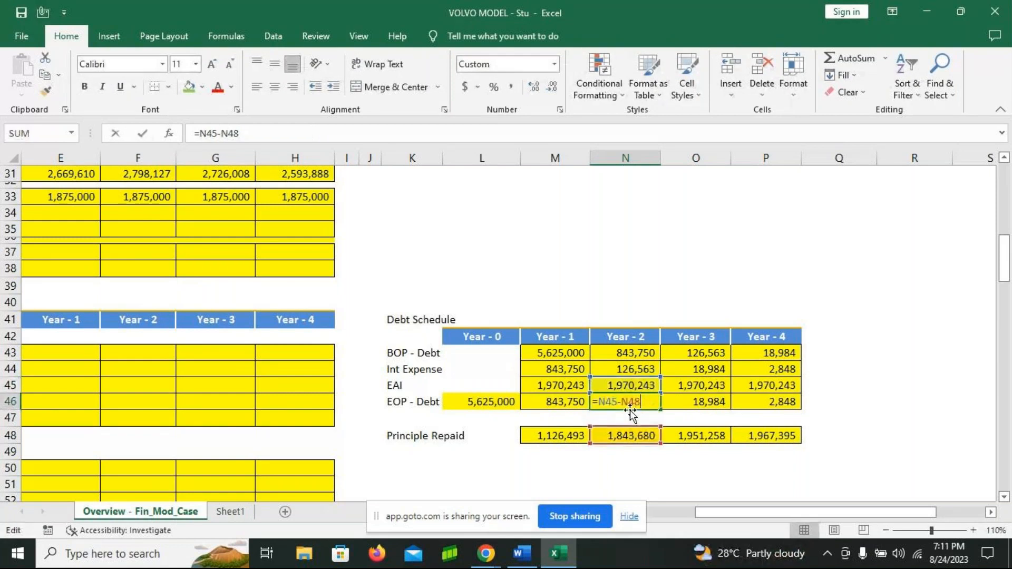
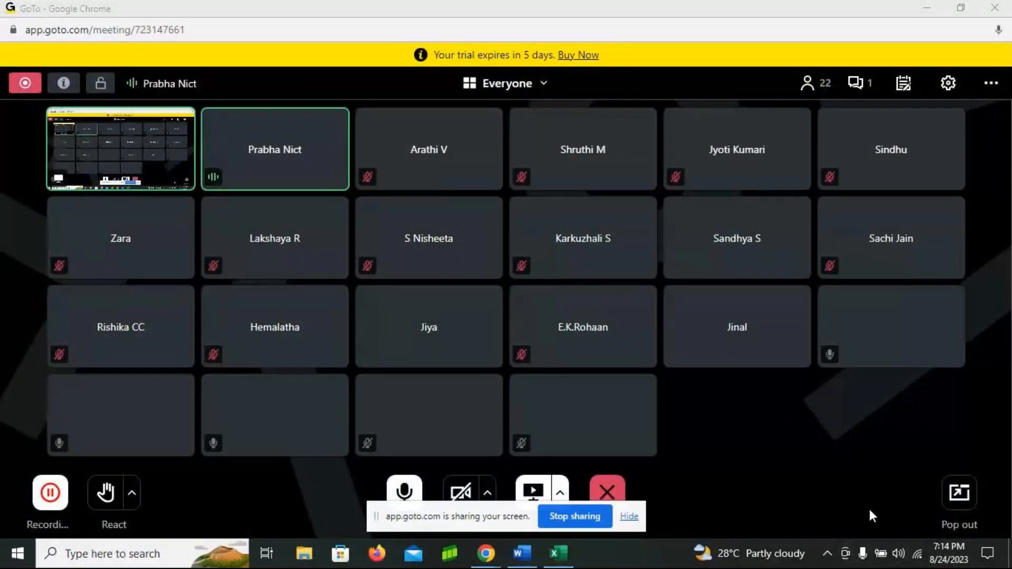
# - Switch back to the Excel workbook and clear the Debt Schedule range M43:P48
pyautogui.click(553, 559)
pyautogui.moveTo(553, 355); pyautogui.dragTo(757, 440)
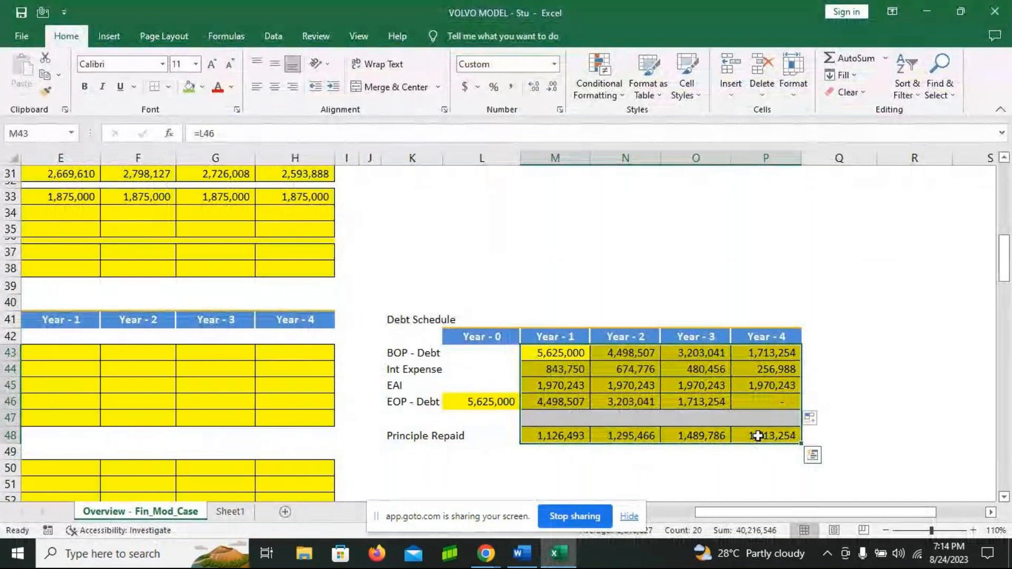
pyautogui.press('Delete')
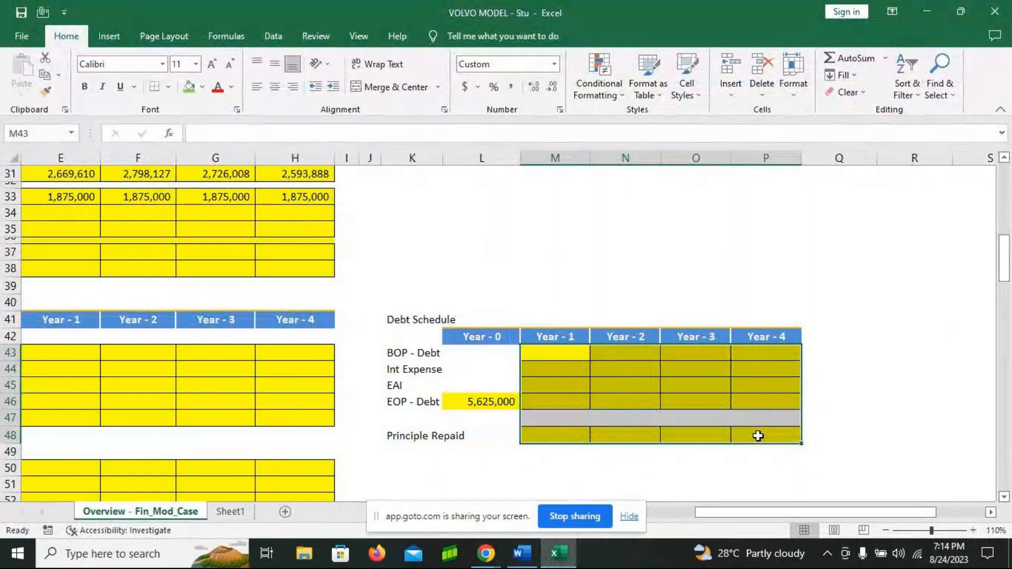
# - Link the Year - 1 BOP - Debt in M43 to L46 and enter =M43*15% as the Int Expense in M44
pyautogui.click(573, 357)
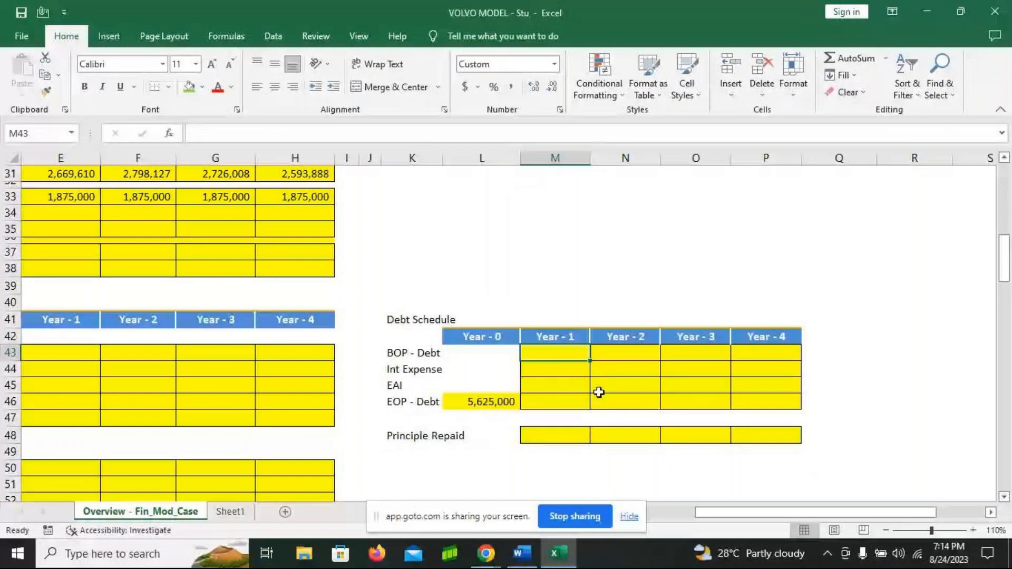
pyautogui.write('=')
pyautogui.click(481, 402)
pyautogui.press('Return')
pyautogui.write('=')
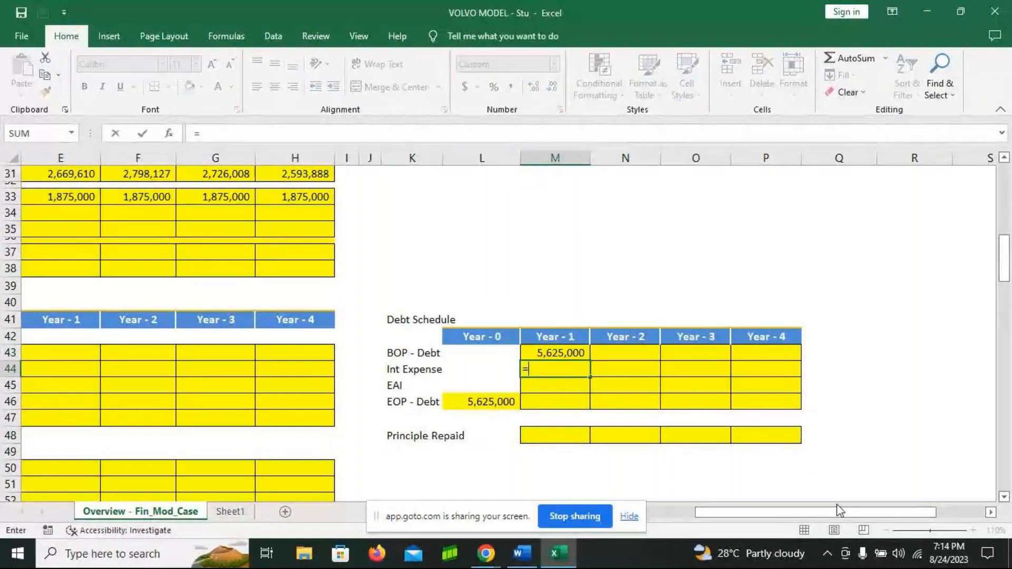
pyautogui.press('Up')
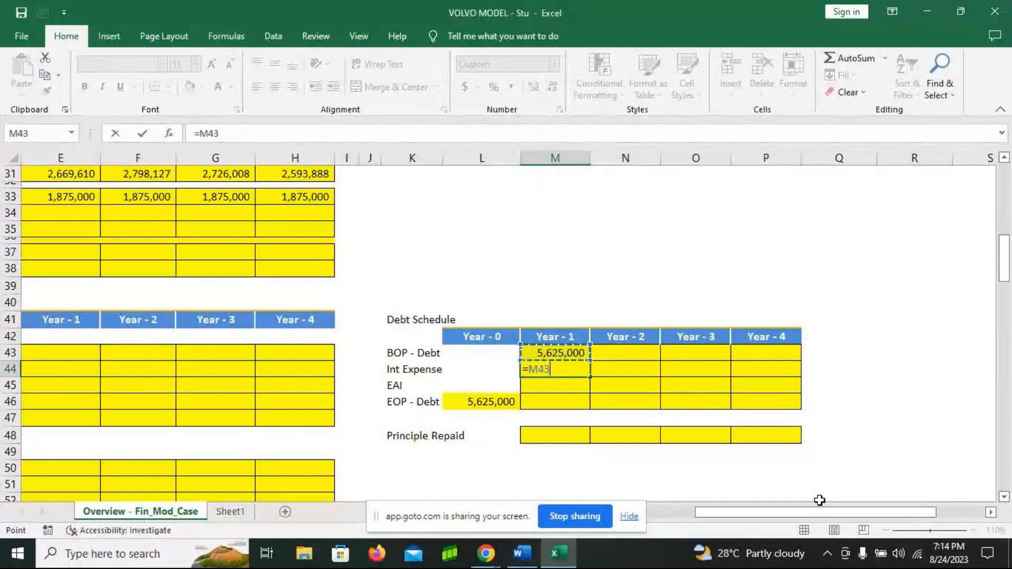
pyautogui.write('*15%')
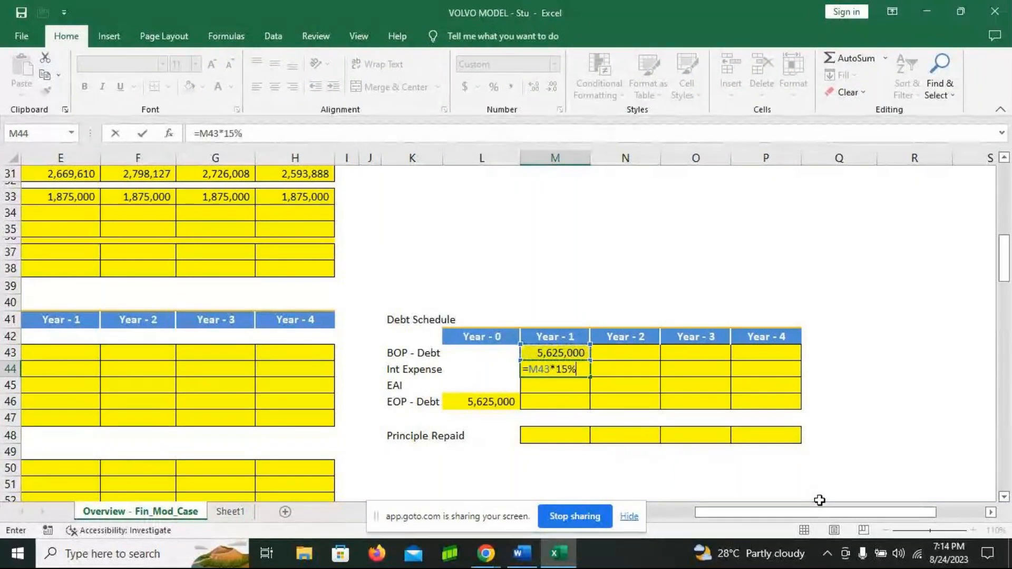
pyautogui.press('Return')
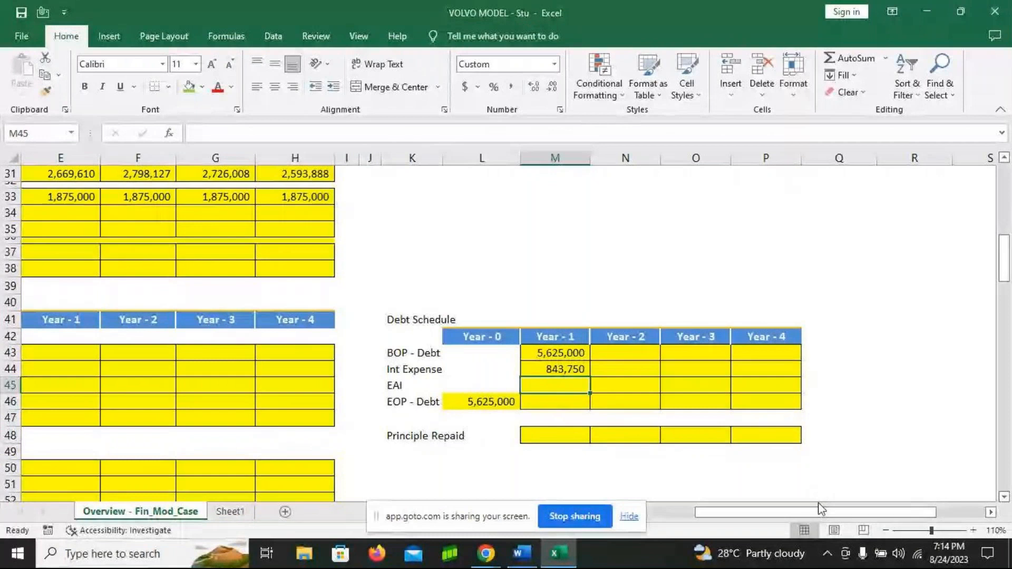
# - Enter =-PMT(15%,4,5625000,0,0) as the Year - 1 EAI in M45
pyautogui.write('=-pmt')
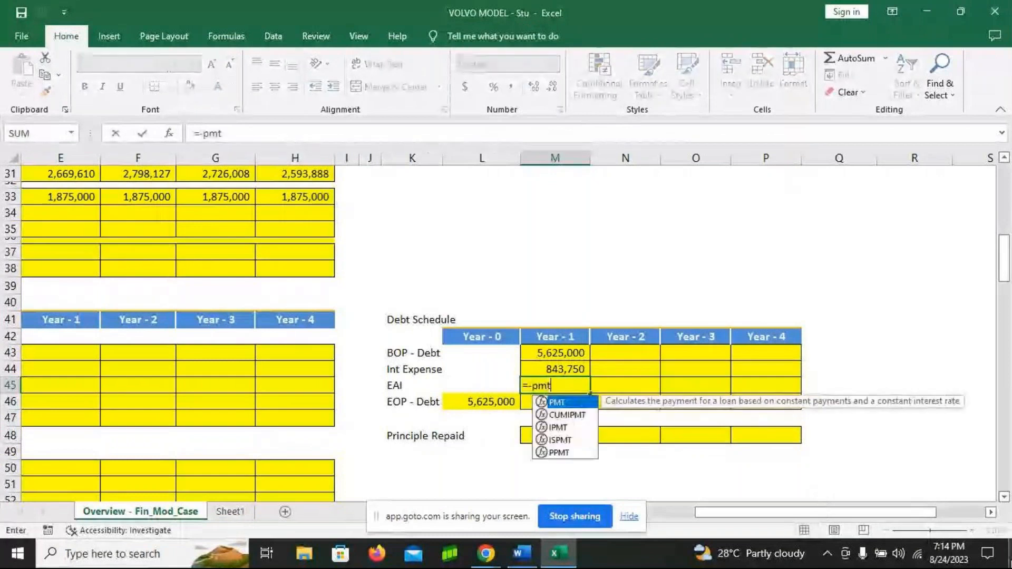
pyautogui.press('Tab')
pyautogui.write('15%,')
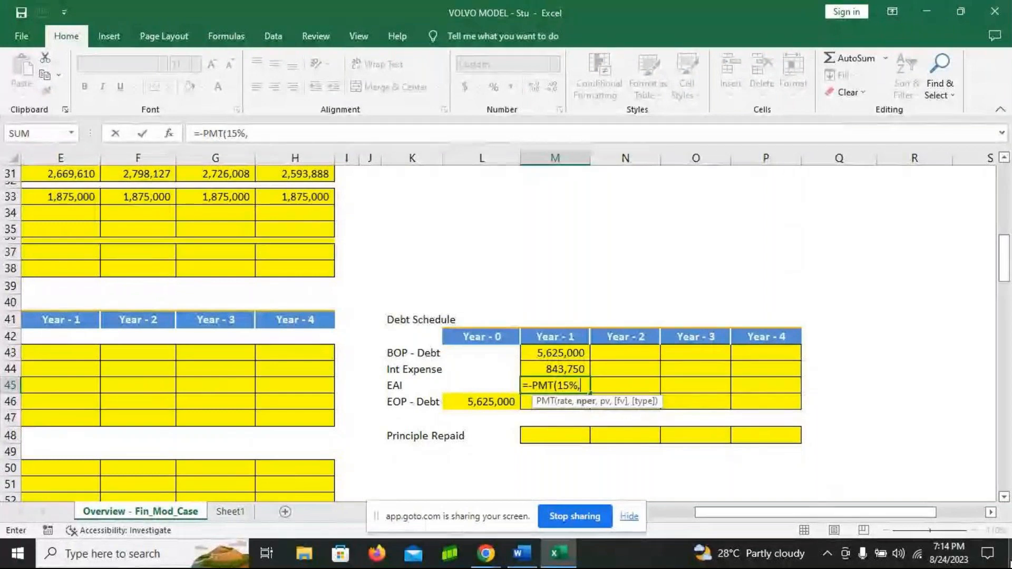
pyautogui.write('4,')
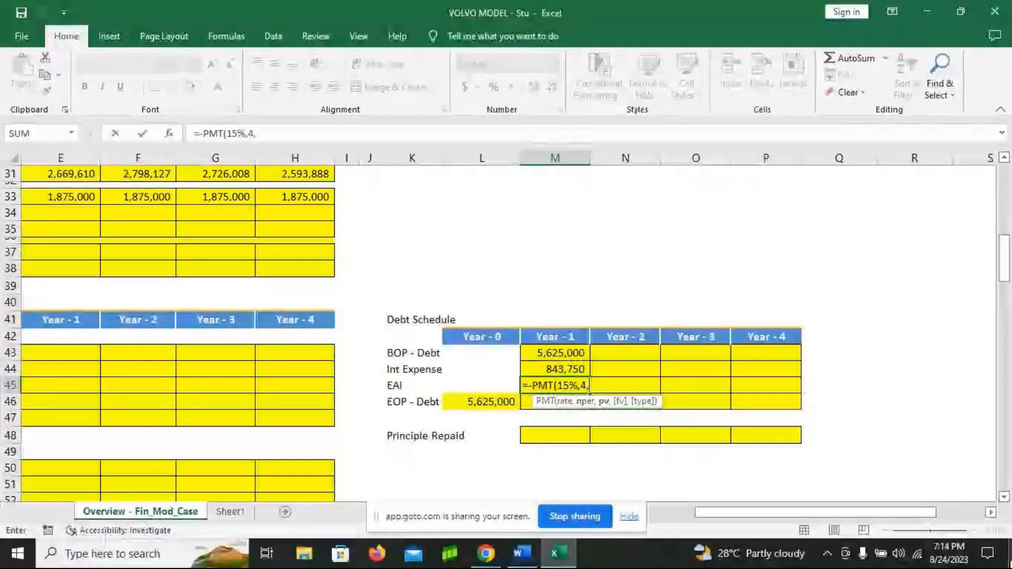
pyautogui.write('5625000')
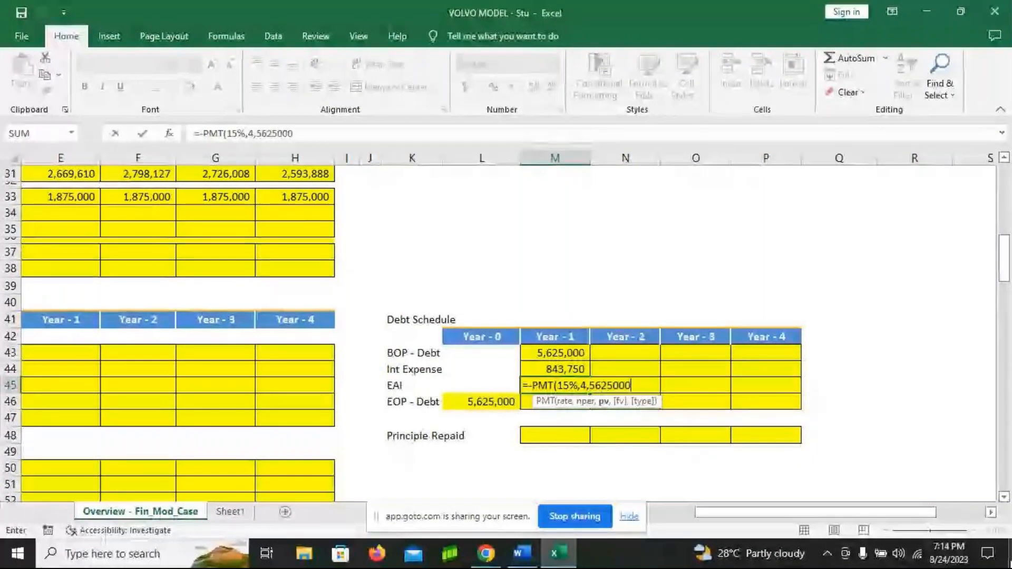
pyautogui.write(',')
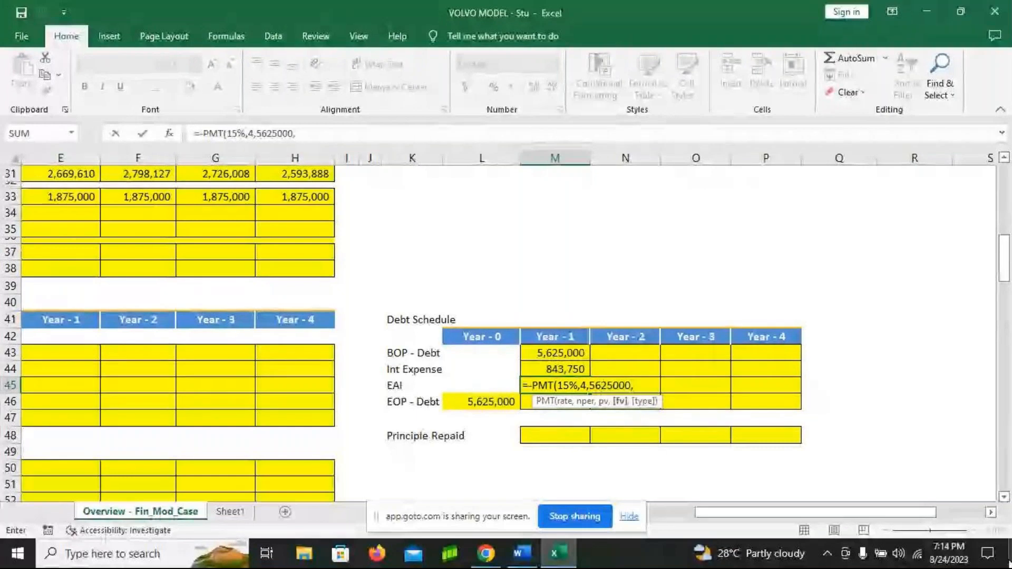
pyautogui.write('0')
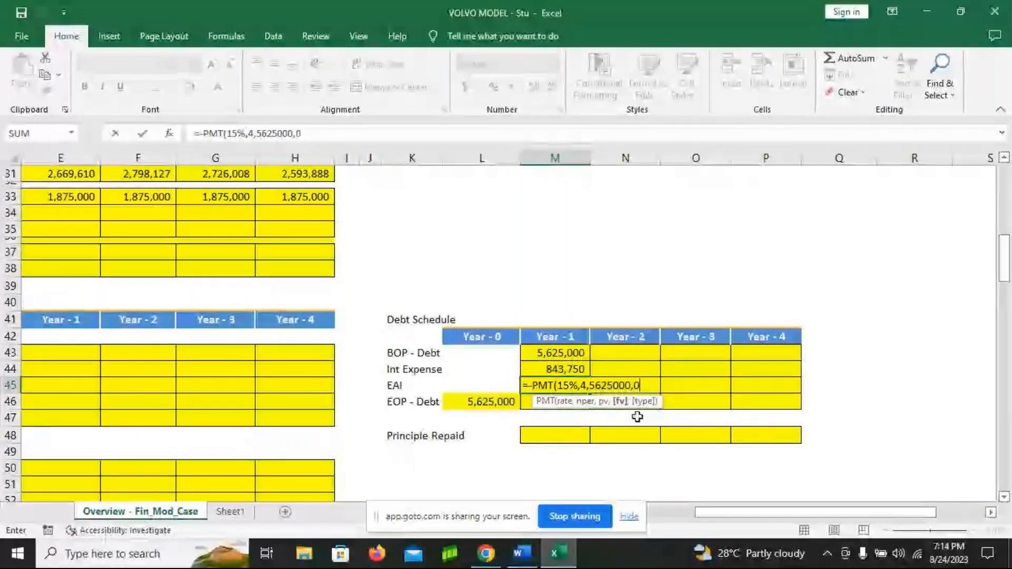
pyautogui.write(',0)')
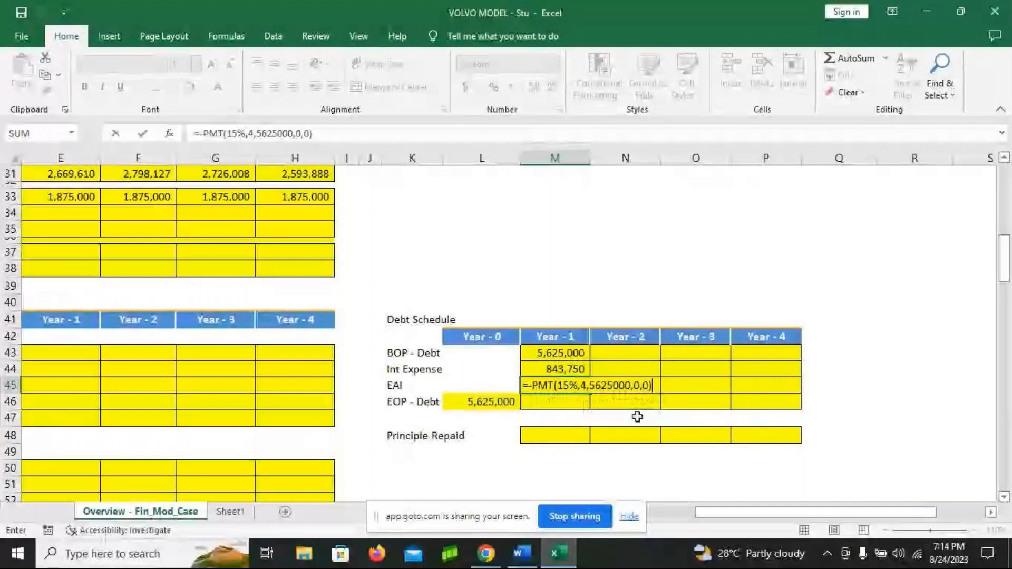
pyautogui.press('Return')
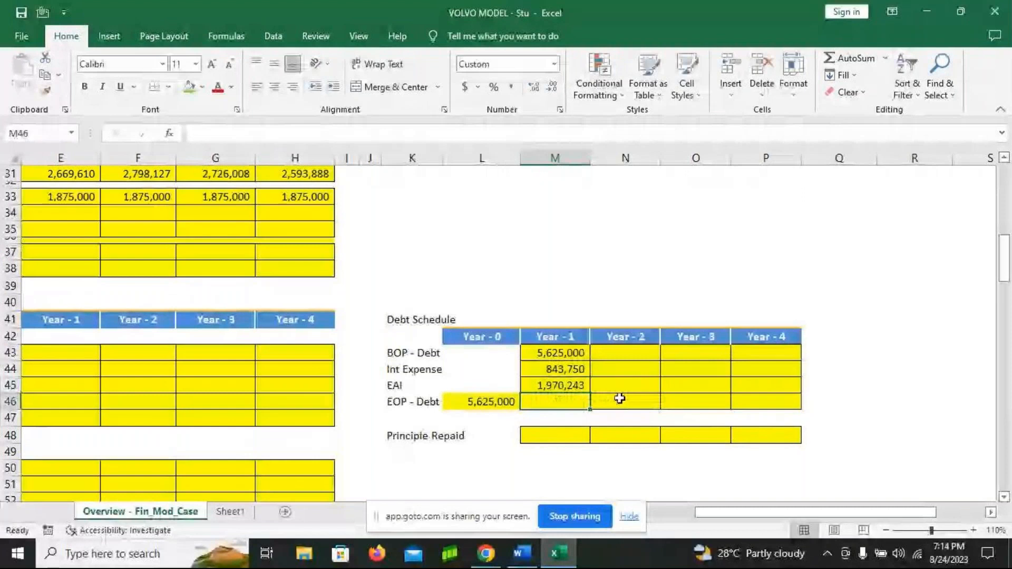
# - Enter =M45-M44 as the Year - 1 Principle Repaid in M48
pyautogui.press('Down')
pyautogui.press('Down')
pyautogui.write('=')
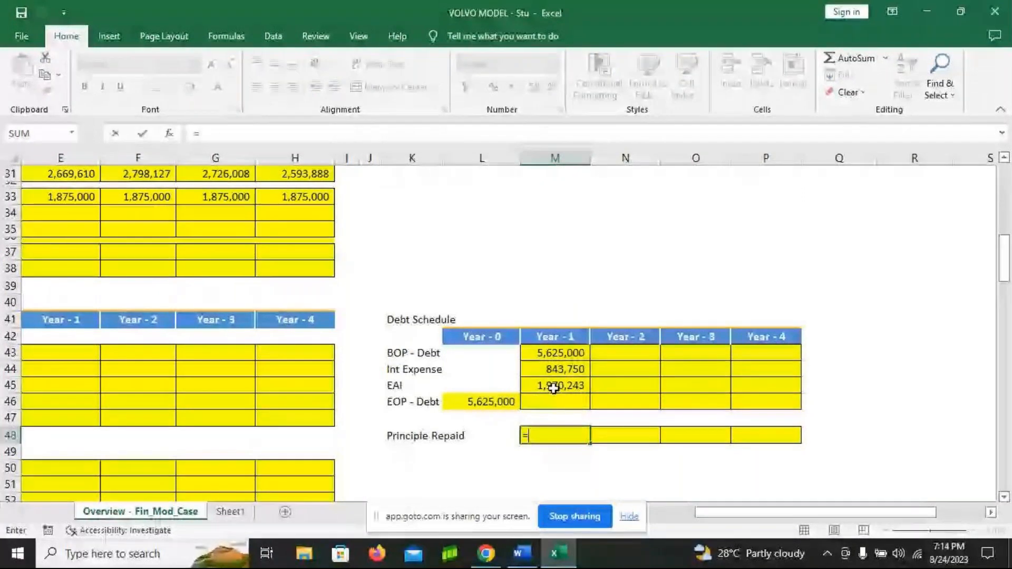
pyautogui.click(553, 389)
pyautogui.write('-')
pyautogui.click(555, 372)
pyautogui.press('Return')
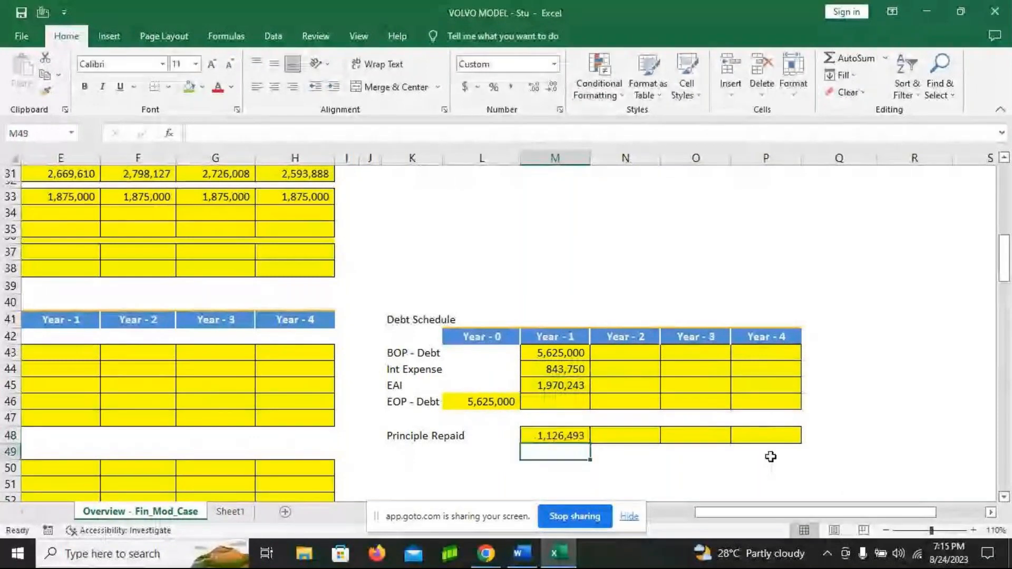
# - Enter =M43-M48 as the Year - 1 EOP - Debt in M46
pyautogui.click(557, 402)
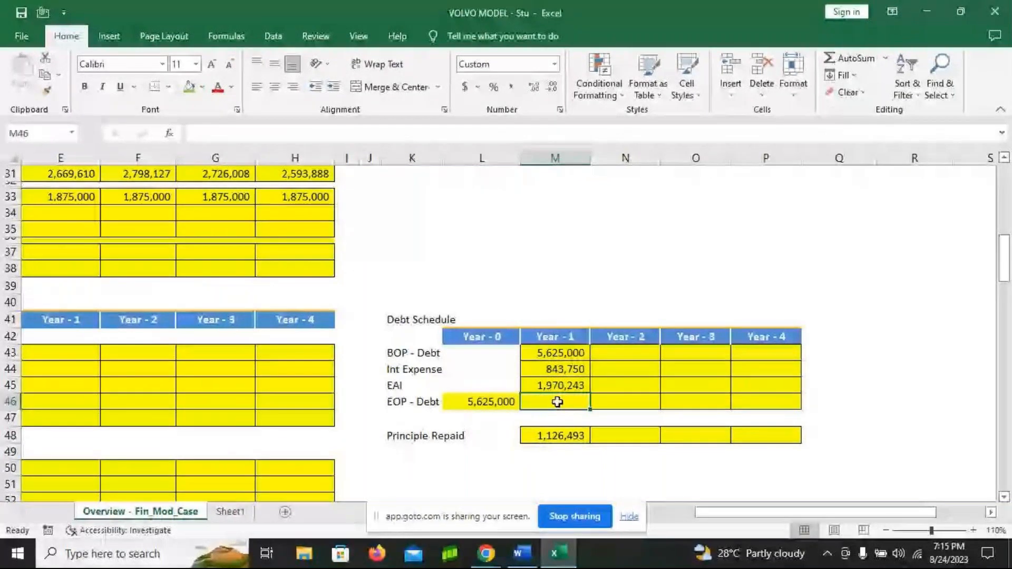
pyautogui.write('=')
pyautogui.press('Up')
pyautogui.press('Up')
pyautogui.press('Up')
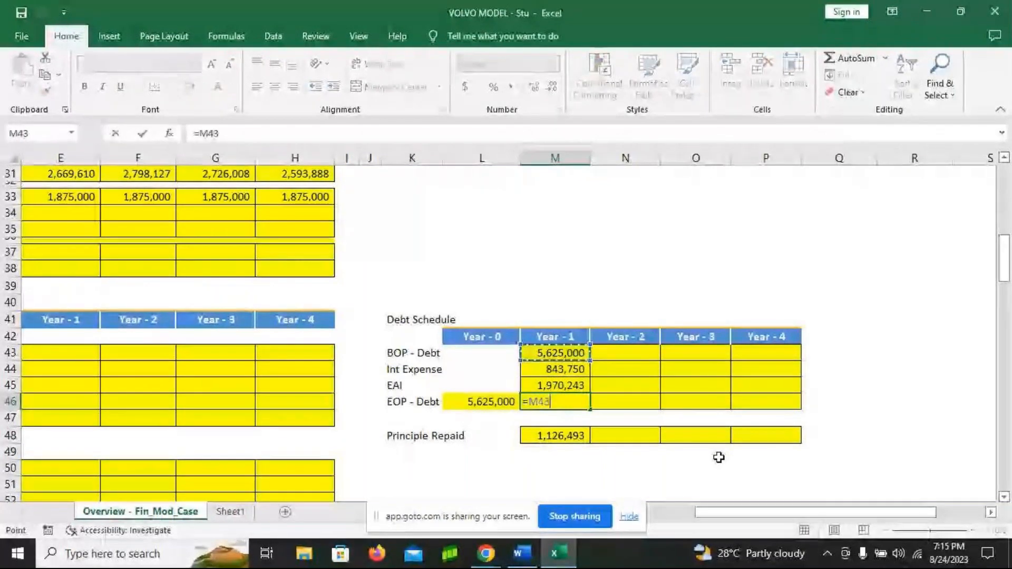
pyautogui.write('-')
pyautogui.press('Down')
pyautogui.press('Down')
pyautogui.press('Return')
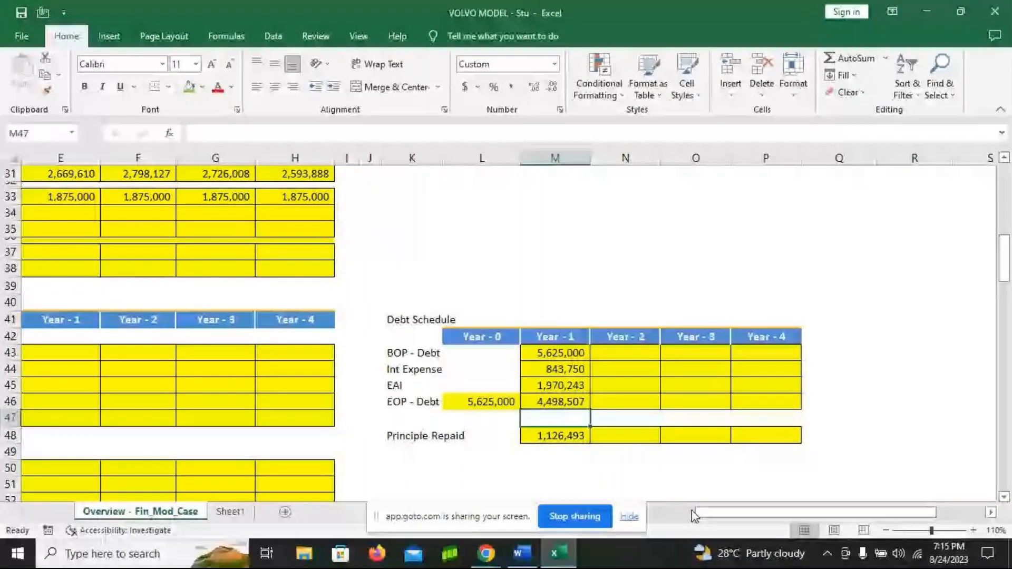
# - Link the Year - 2 BOP - Debt in N43 to M46 and fill the formula across to Year - 4 in P43
pyautogui.click(625, 353)
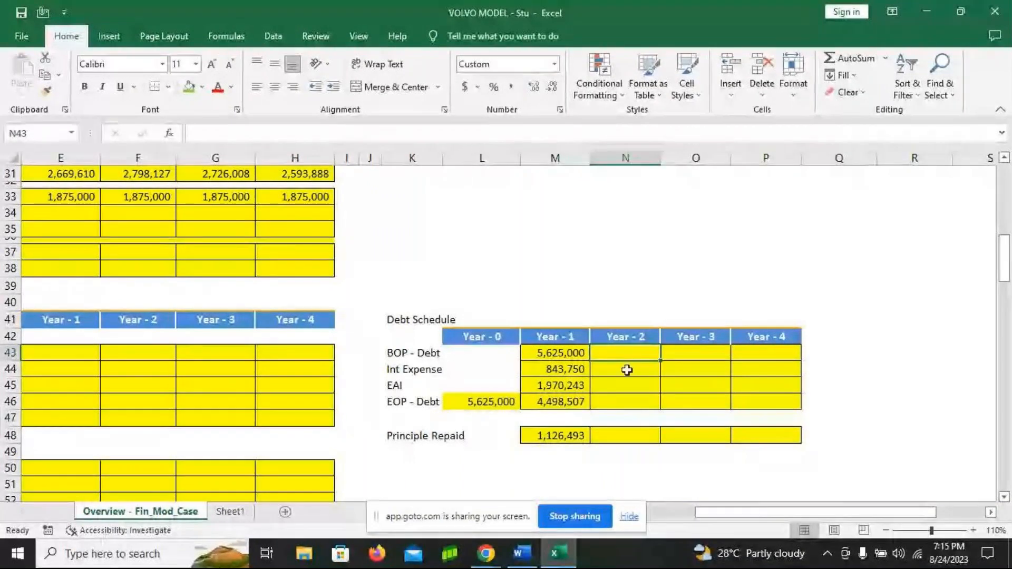
pyautogui.write('=')
pyautogui.press('Down')
pyautogui.press('Down')
pyautogui.press('Down')
pyautogui.press('Left')
pyautogui.press('Return')
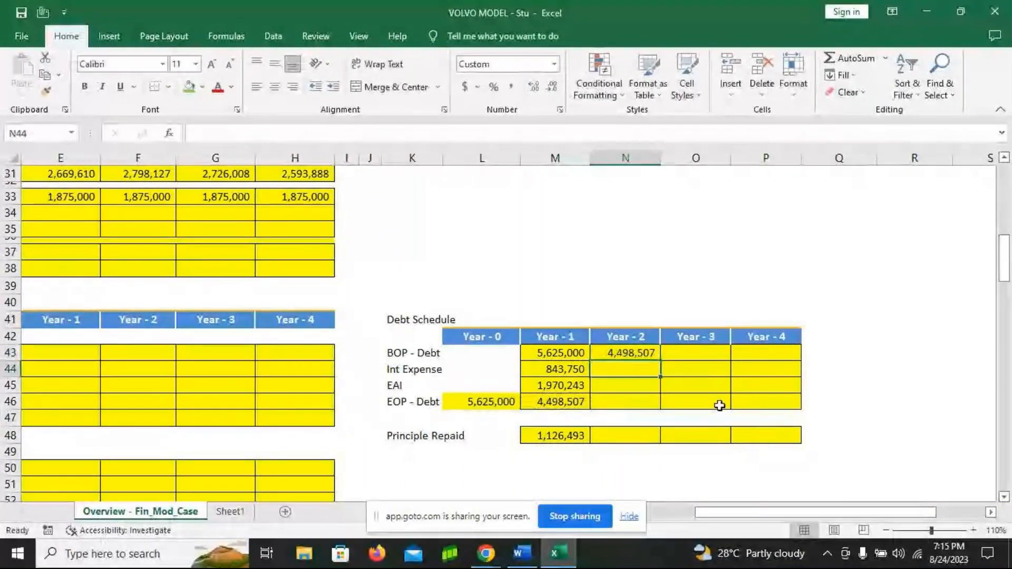
pyautogui.click(643, 358)
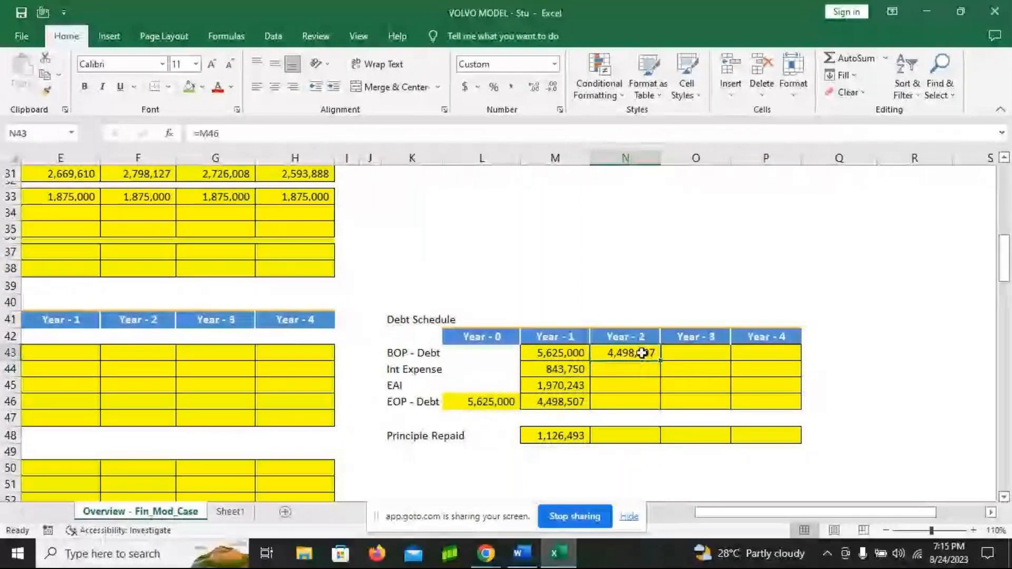
pyautogui.moveTo(665, 357); pyautogui.dragTo(793, 354)
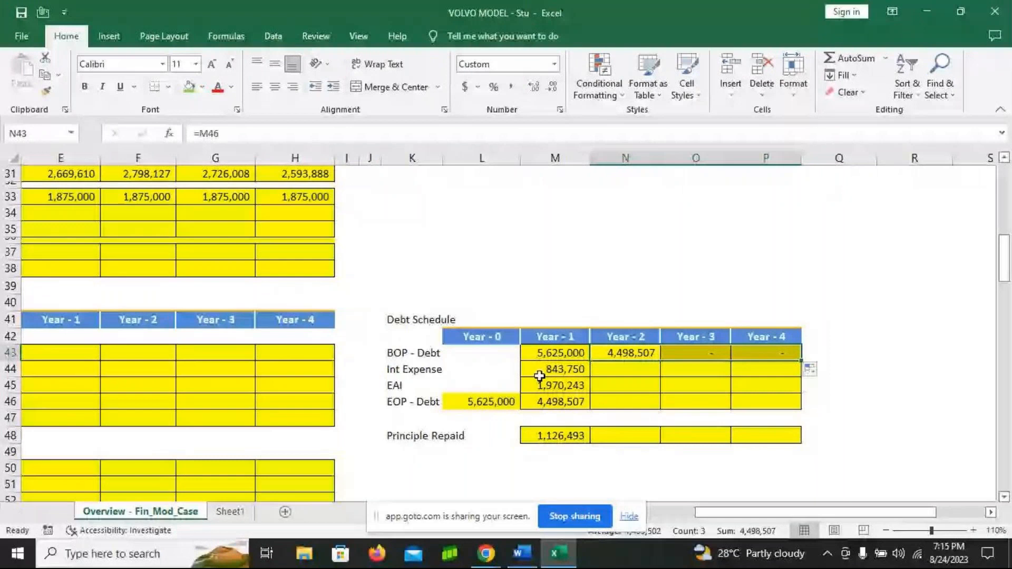
# - Fill the Year - 1 Int Expense in M44 and EAI in M45 across the Debt Schedule to Year - 4
pyautogui.click(610, 369)
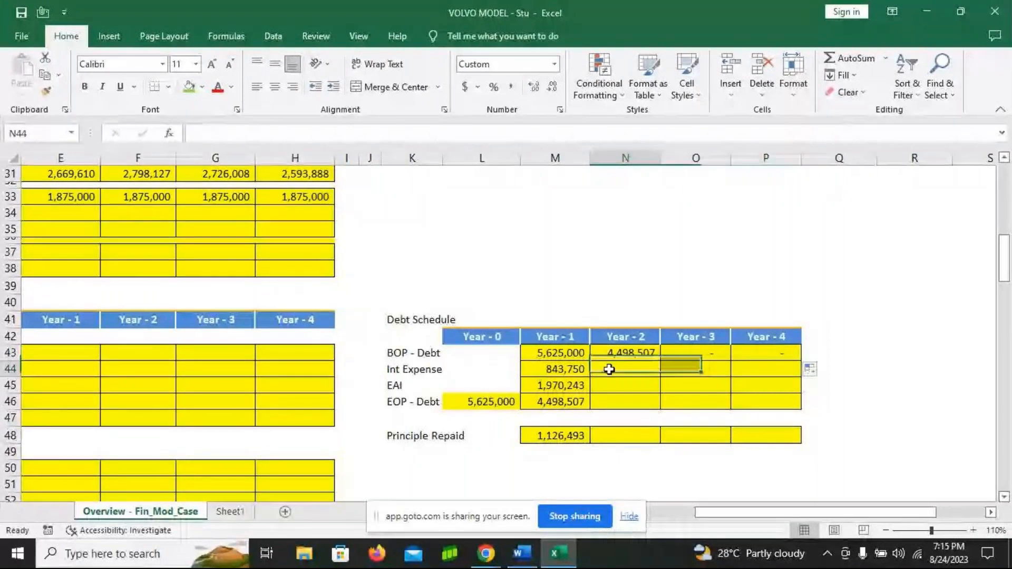
pyautogui.click(567, 371)
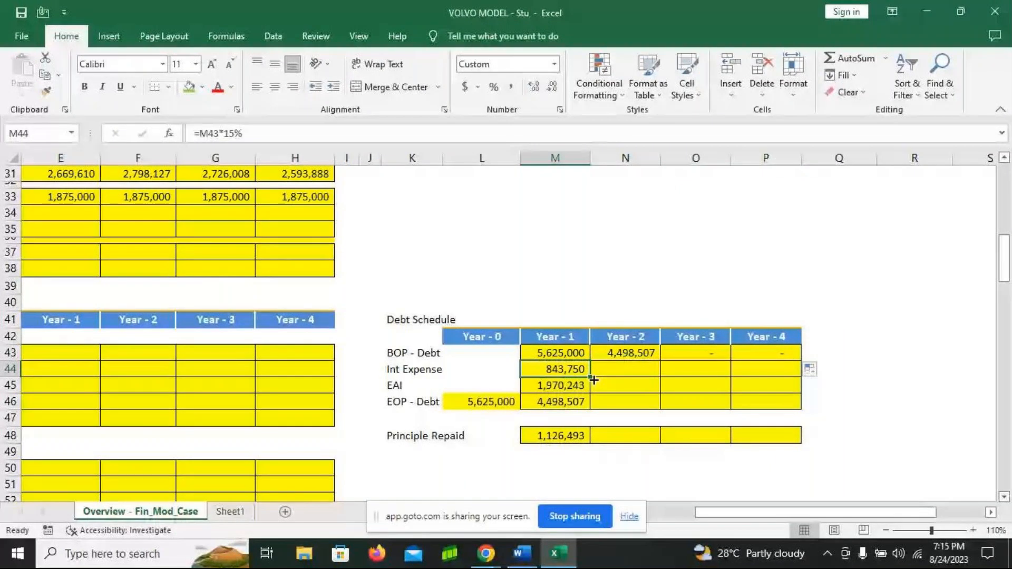
pyautogui.moveTo(593, 380); pyautogui.dragTo(778, 373)
pyautogui.click(572, 386)
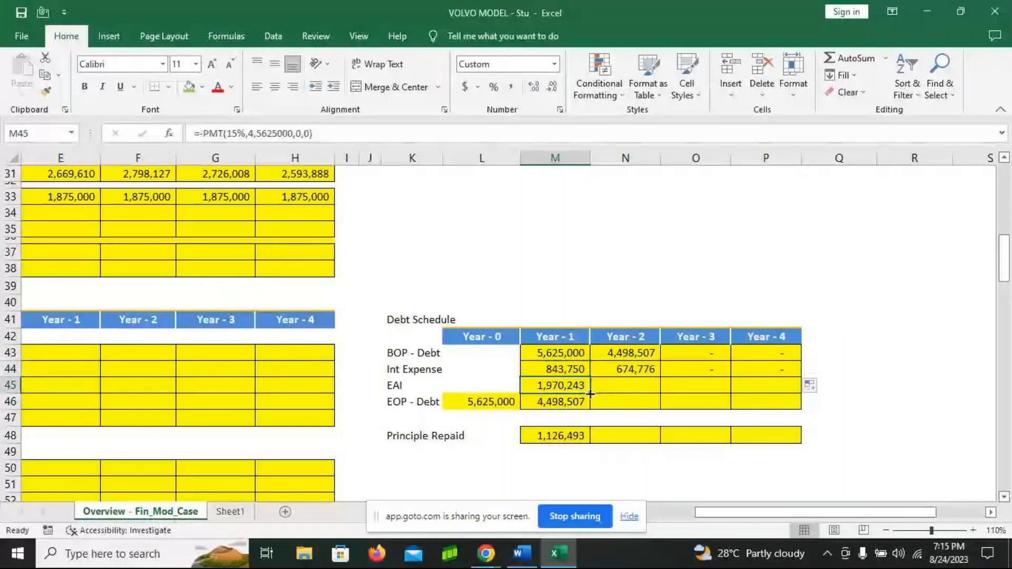
pyautogui.moveTo(590, 393); pyautogui.dragTo(779, 391)
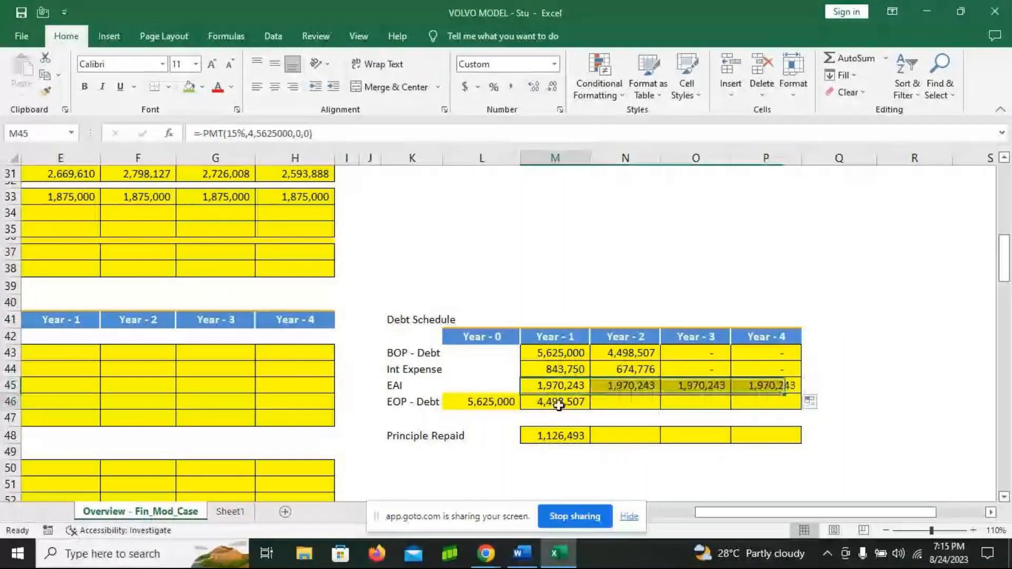
# - Fill the Year - 1 EOP - Debt in M46 and Principle Repaid in M48 across to Year - 4
pyautogui.click(559, 402)
pyautogui.moveTo(589, 409); pyautogui.dragTo(775, 414)
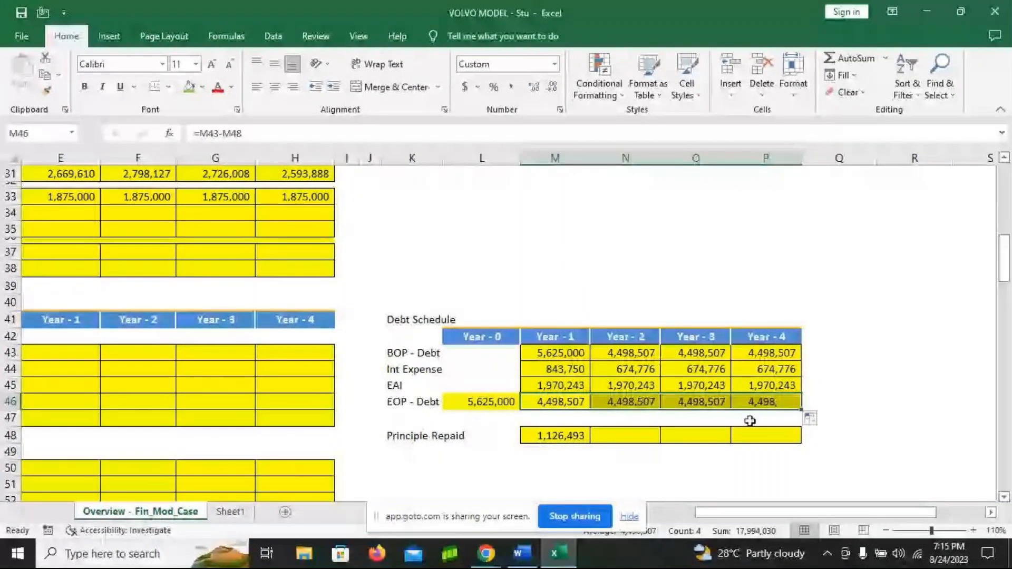
pyautogui.click(580, 437)
pyautogui.moveTo(605, 443); pyautogui.dragTo(775, 442)
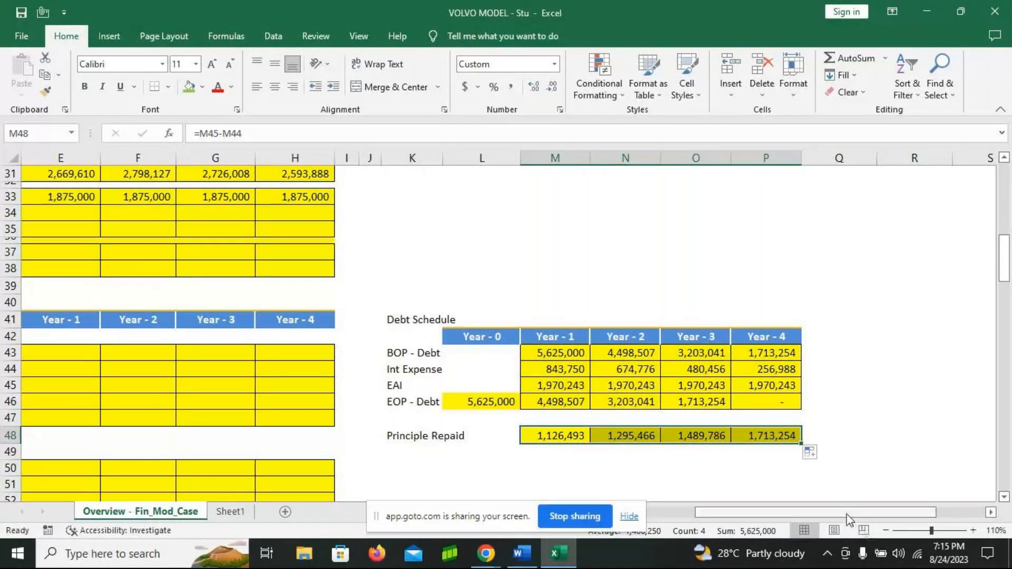
# - Link the Year - 1 Interest Expense in E34 to the Debt Schedule's M44 and fill it across to Year - 4 in H34
pyautogui.moveTo(847, 515); pyautogui.dragTo(810, 518)
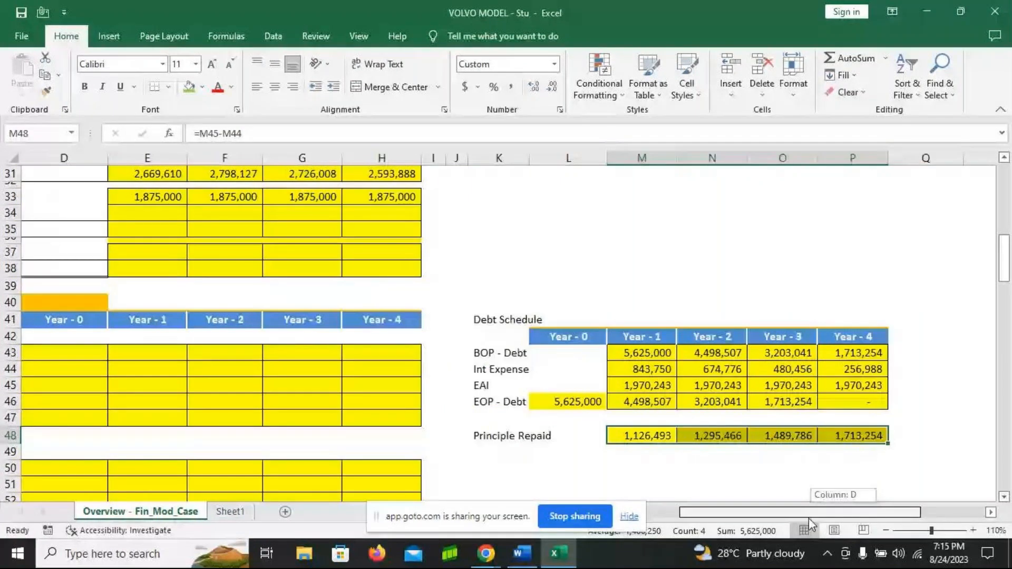
pyautogui.moveTo(809, 518); pyautogui.dragTo(759, 518)
pyautogui.scroll(1, 282, 250)
pyautogui.click(283, 250)
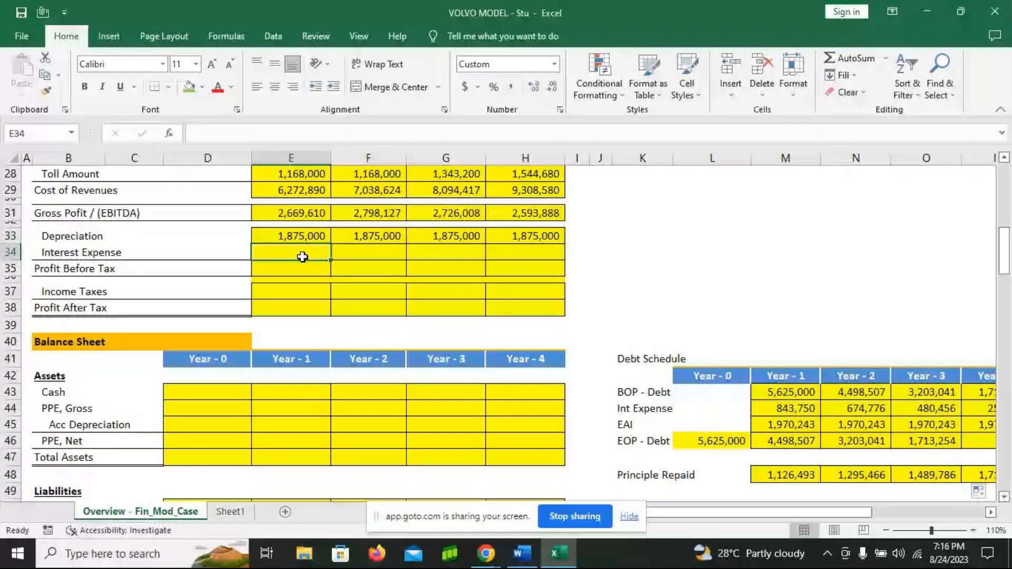
pyautogui.write('=')
pyautogui.click(777, 424)
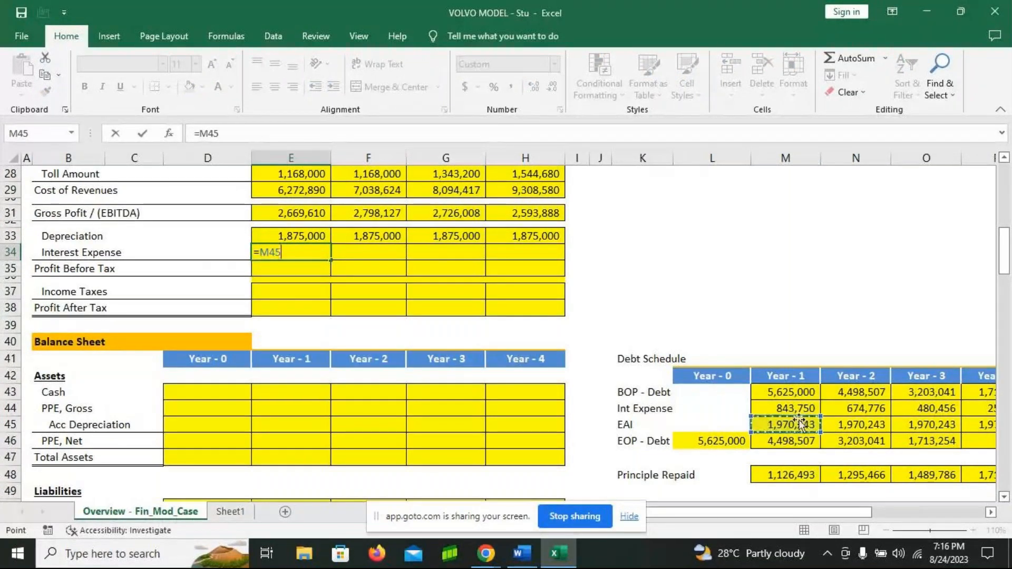
pyautogui.click(775, 408)
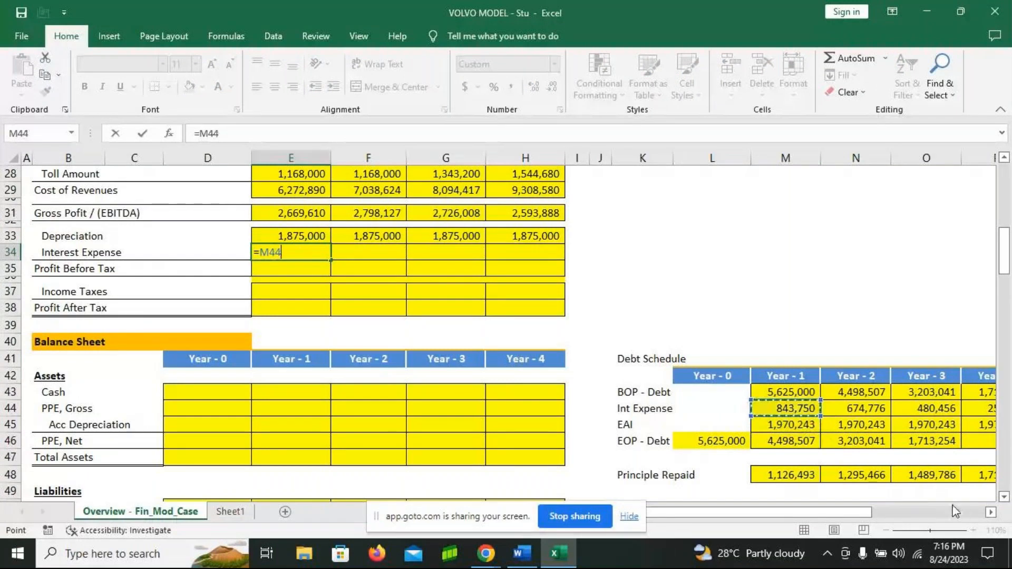
pyautogui.press('Return')
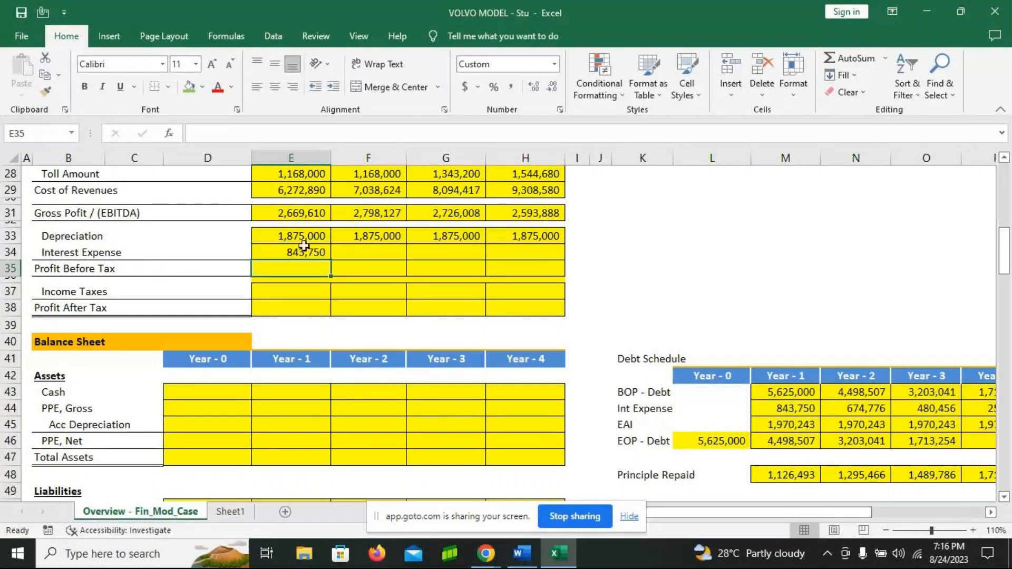
pyautogui.click(319, 255)
pyautogui.moveTo(331, 261); pyautogui.dragTo(558, 257)
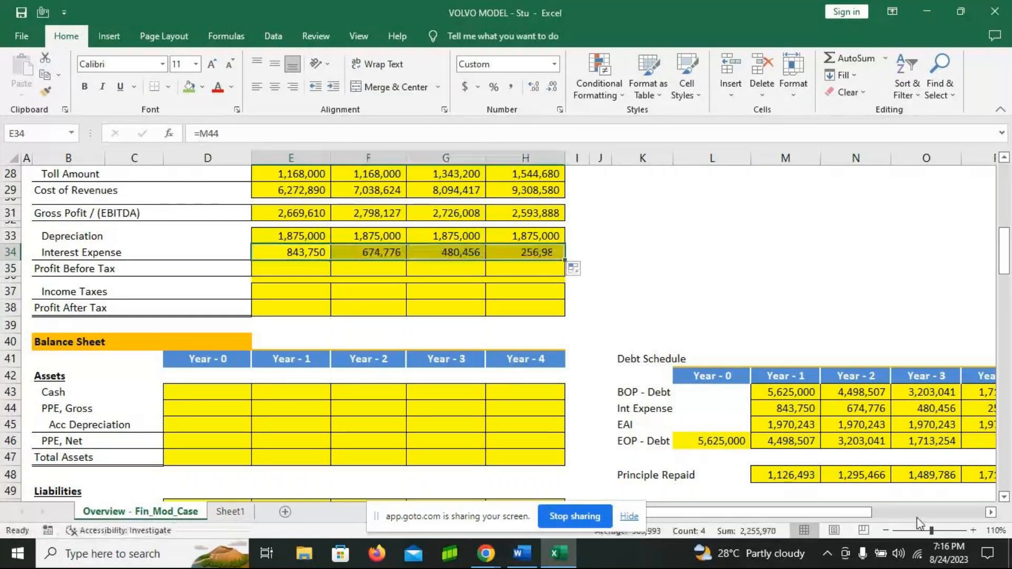
pyautogui.moveTo(496, 562)
pyautogui.click(521, 470)
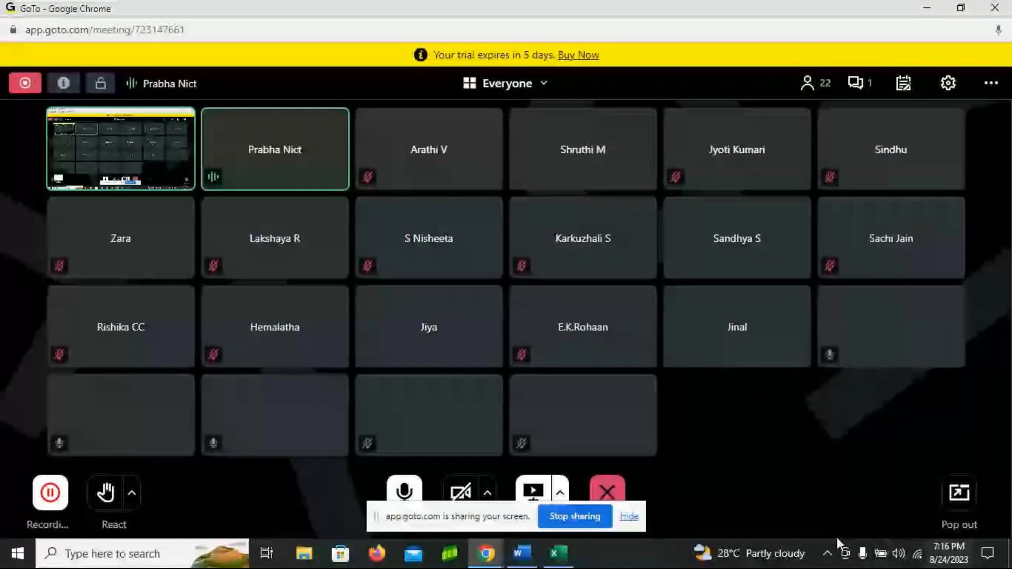
pyautogui.click(558, 553)
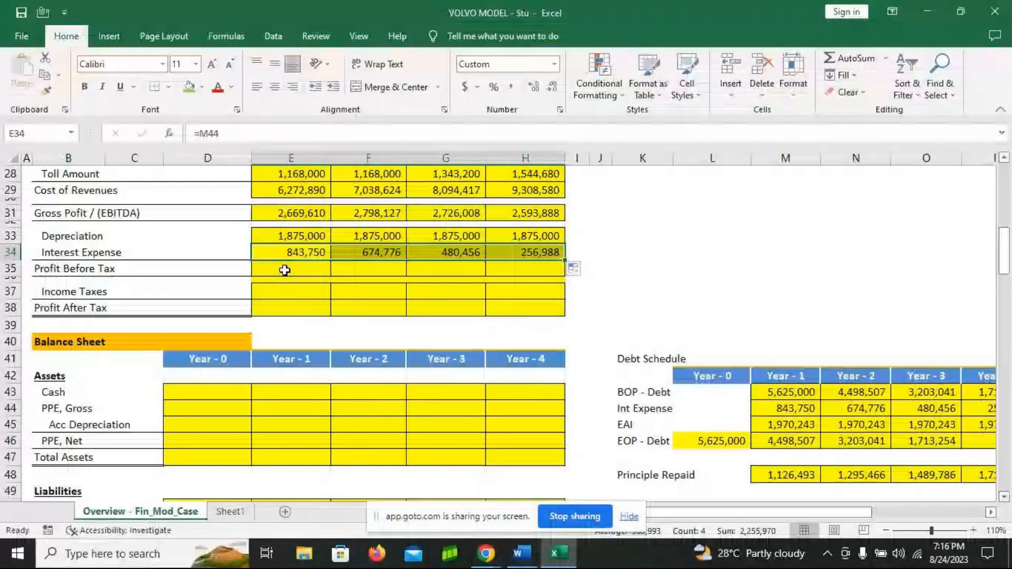
# - Enter =E31-E33-E34 as the Year - 1 Profit Before Tax in E35 and fill it across to Year - 4 in H35
pyautogui.click(285, 270)
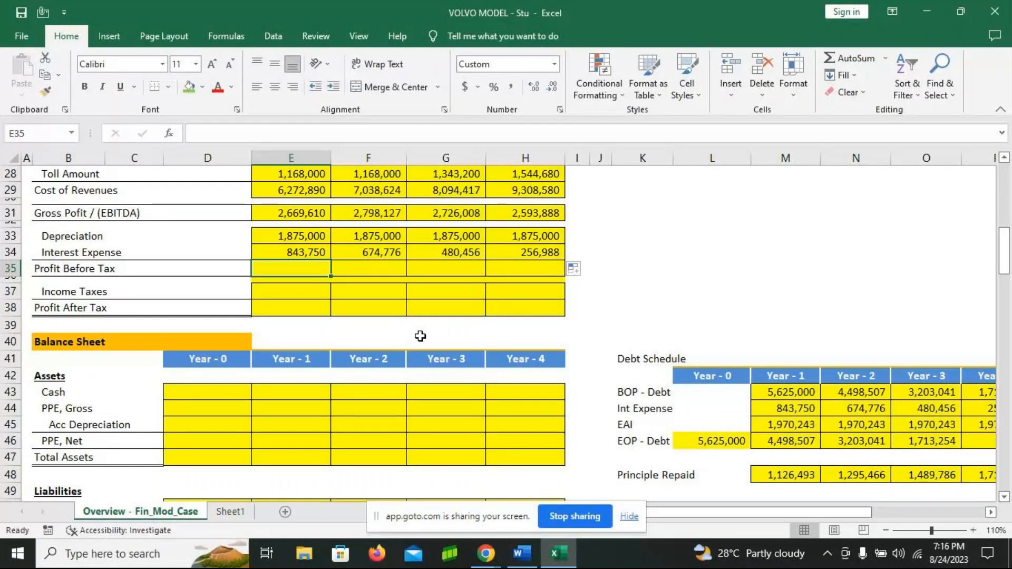
pyautogui.write('=')
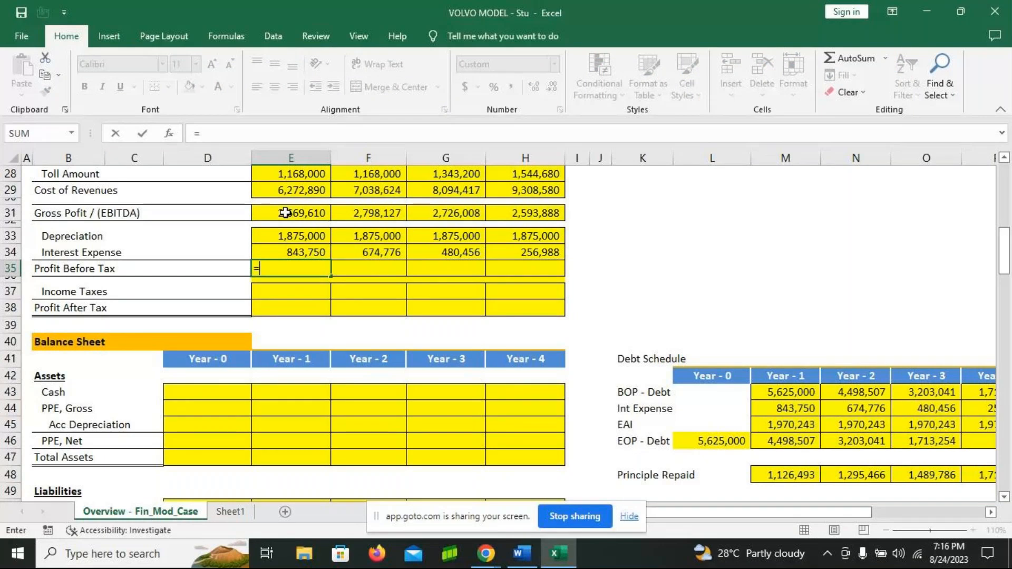
pyautogui.click(285, 213)
pyautogui.write('-')
pyautogui.click(291, 236)
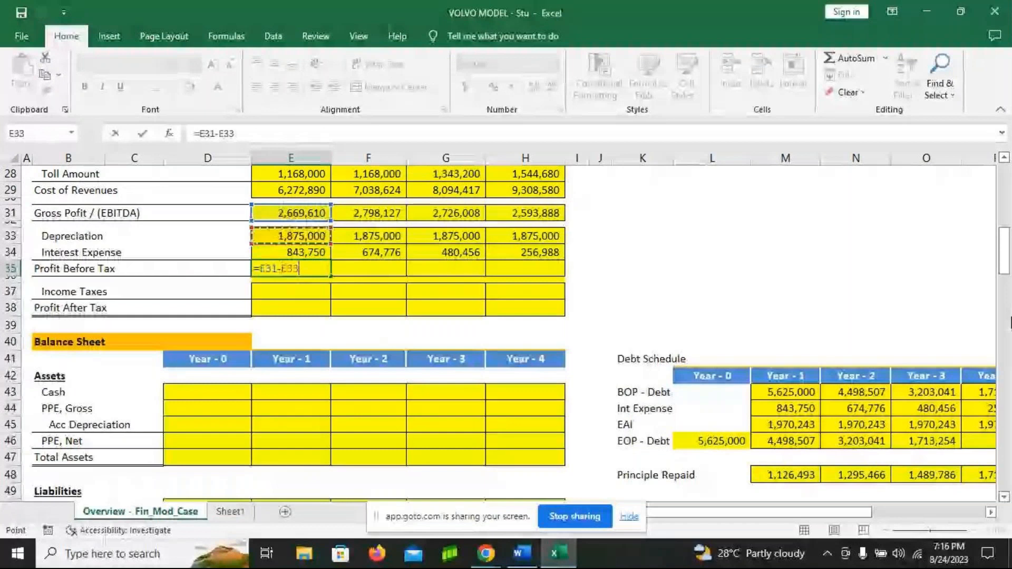
pyautogui.write('-')
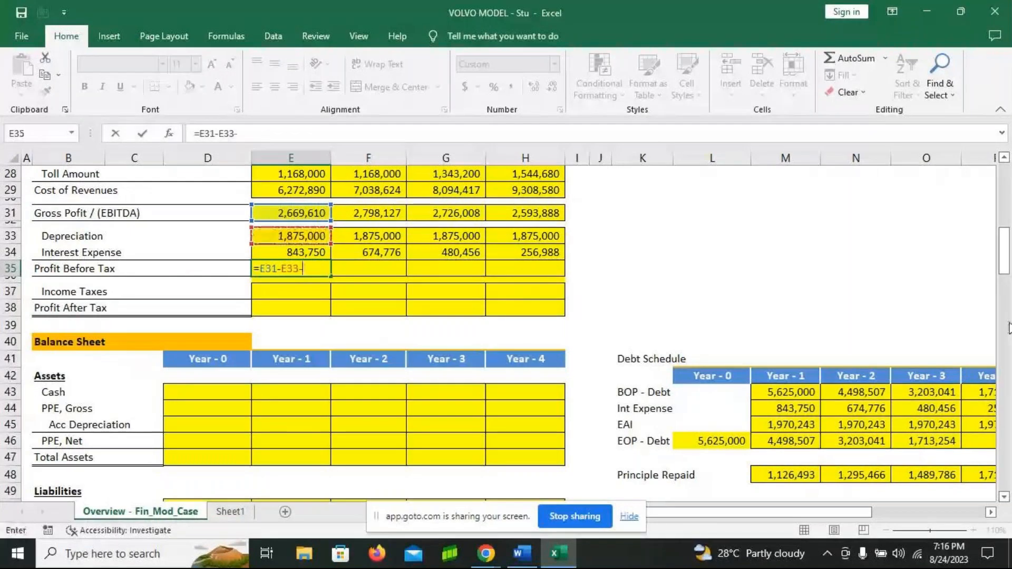
pyautogui.click(287, 250)
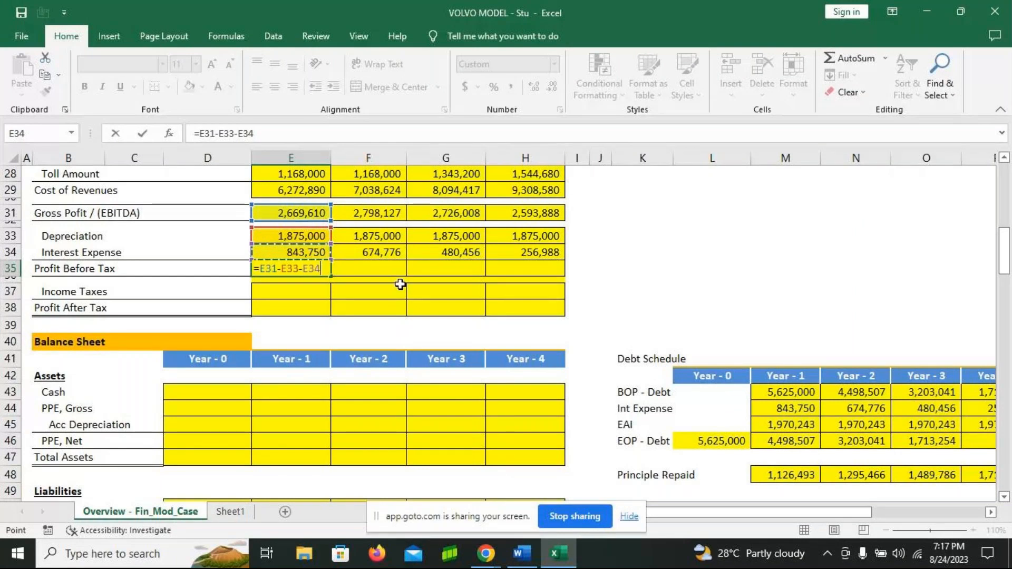
pyautogui.press('Return')
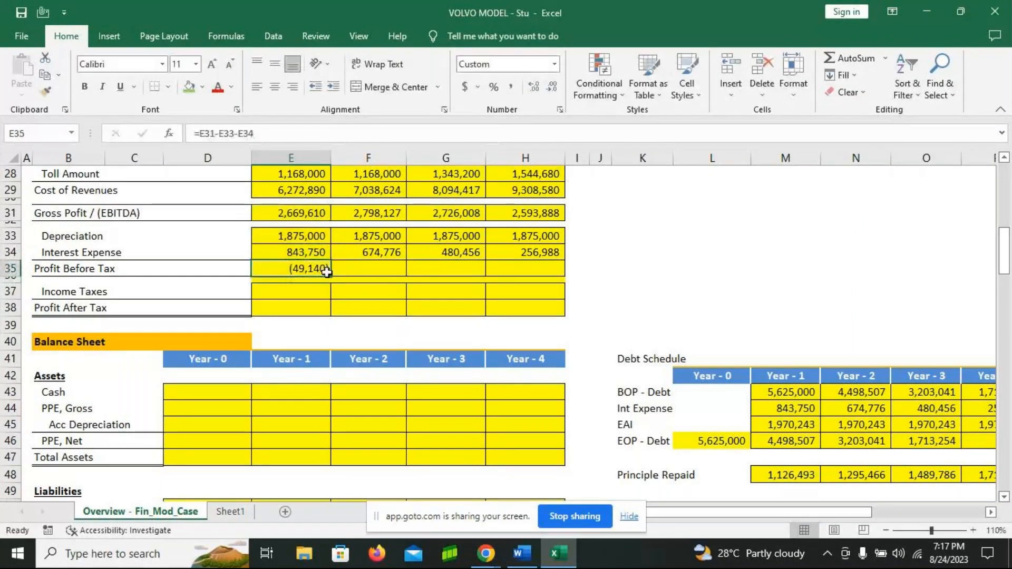
pyautogui.moveTo(331, 276); pyautogui.dragTo(554, 270)
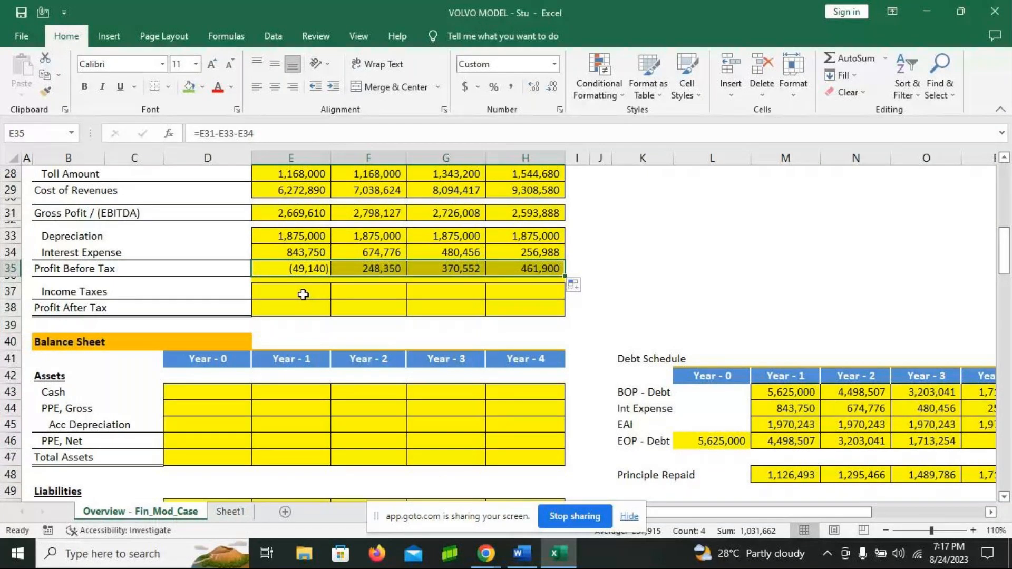
# - Enter =0 as the Year - 1 Income Taxes in E37
pyautogui.click(303, 295)
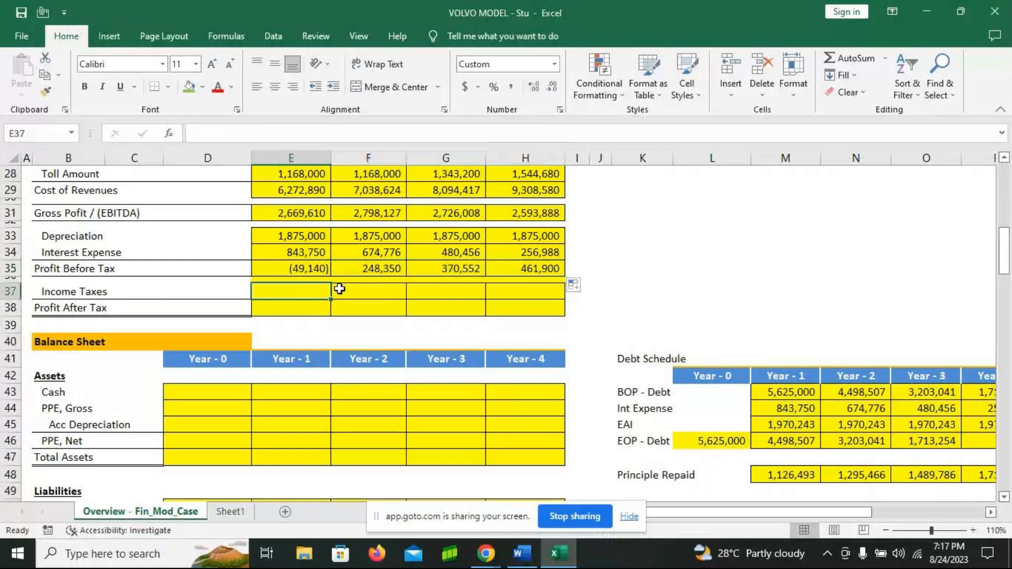
pyautogui.write('=0')
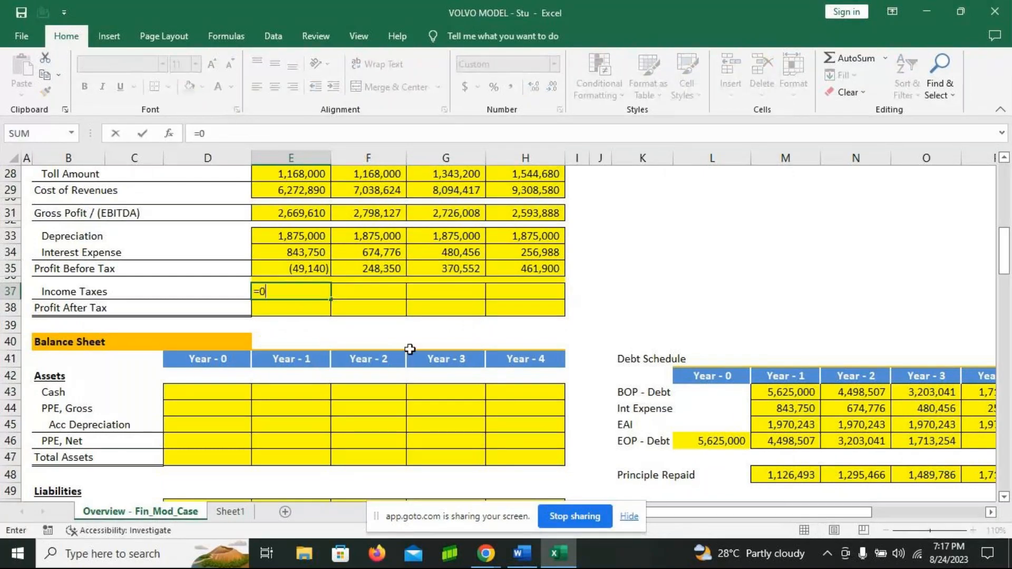
pyautogui.press('Return')
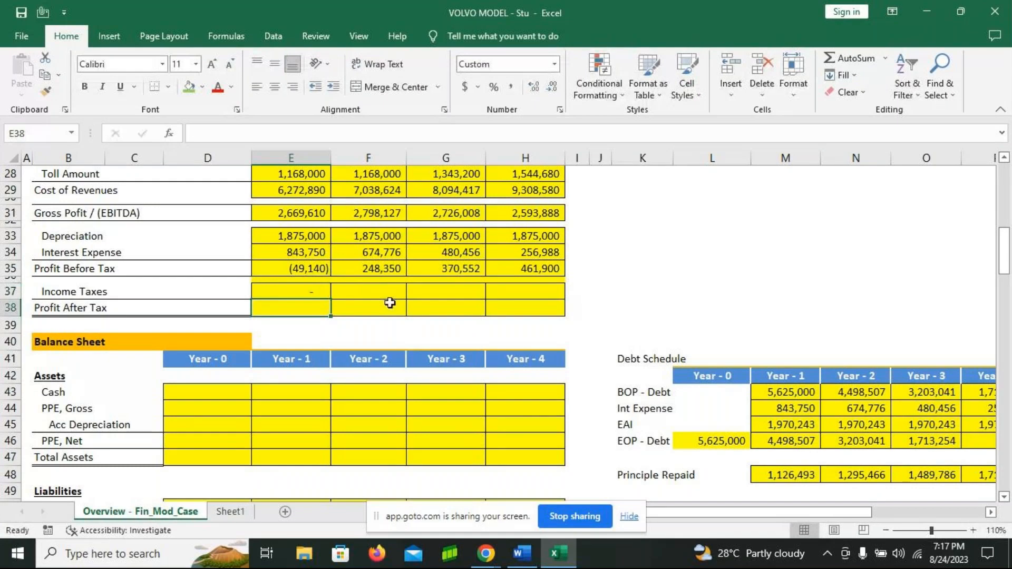
# - Enter =F35*5% as the Year - 2 Income Taxes in F37
pyautogui.click(359, 287)
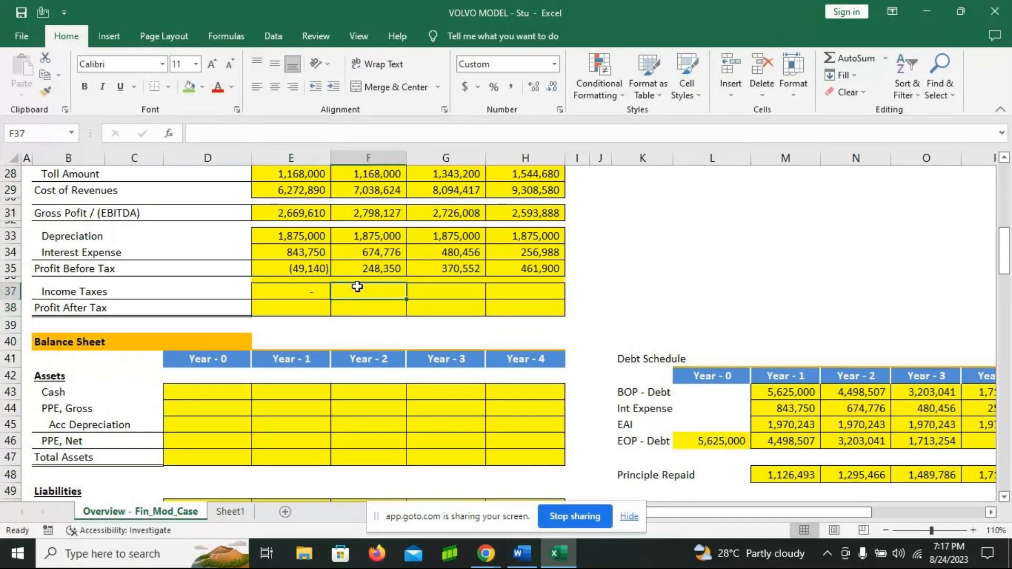
pyautogui.click(361, 270)
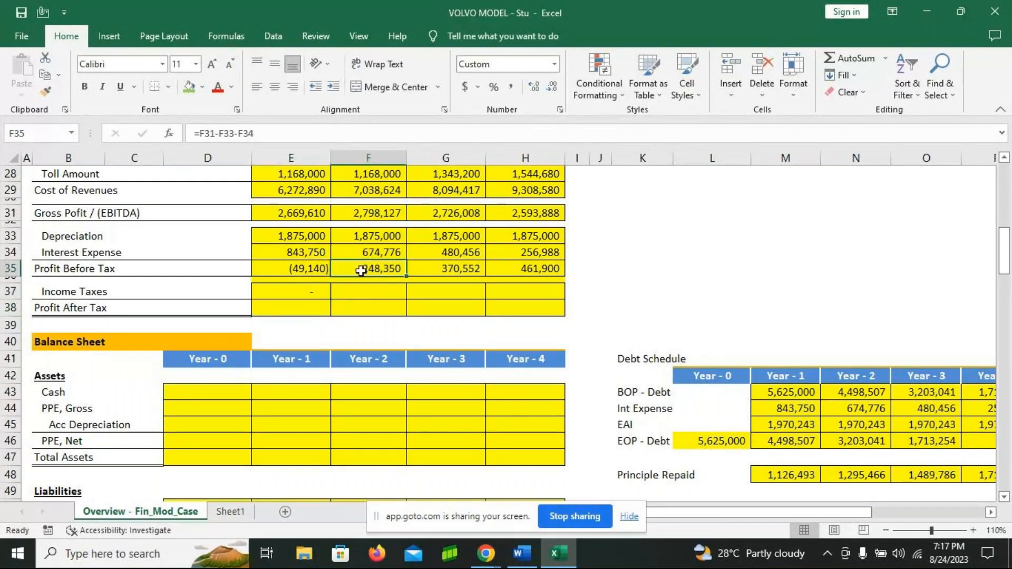
pyautogui.press('Down')
pyautogui.write('=')
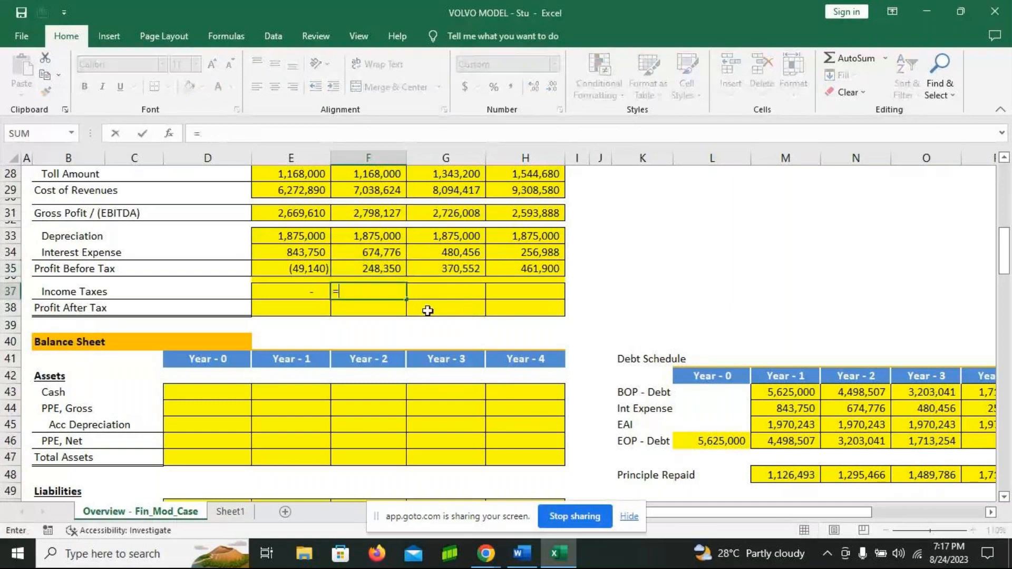
pyautogui.click(367, 266)
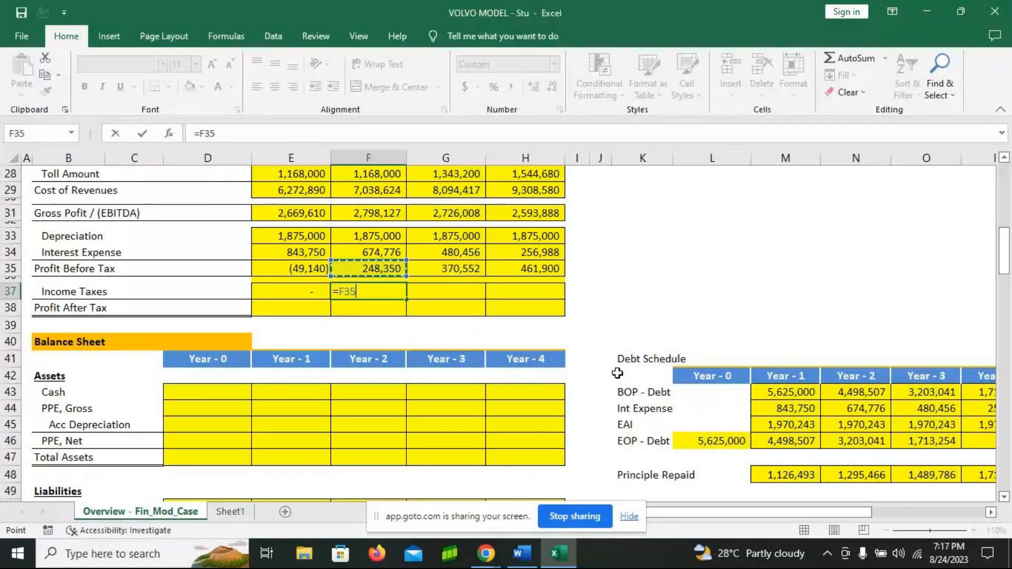
pyautogui.write('*5')
pyautogui.press('Return')
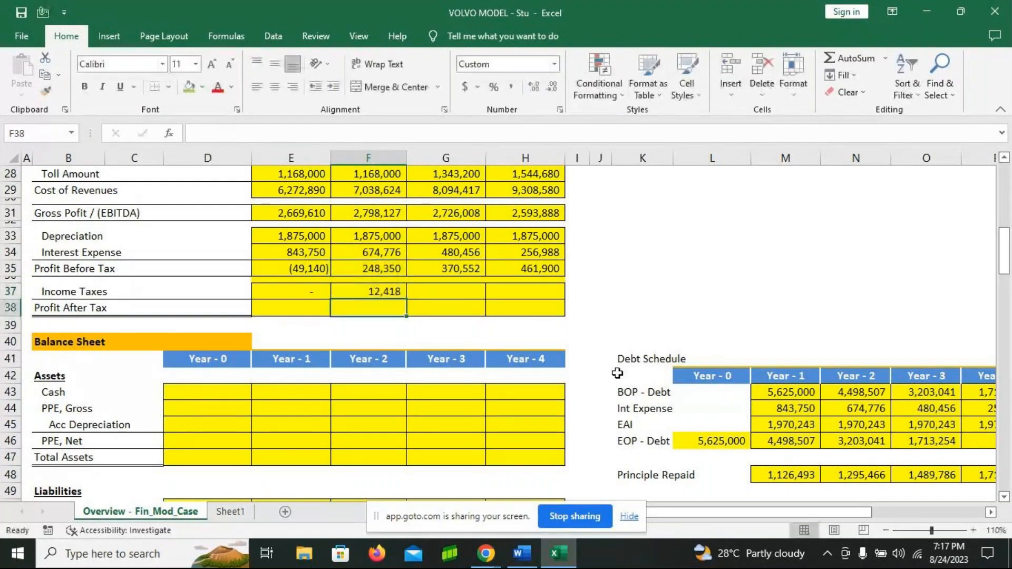
# - Check the assumed tax rate in the VOLVO MODEL case study in Word, and return to the Excel model
pyautogui.hotkey('alt', 'Tab')
pyautogui.hotkey('alt', 'Tab')
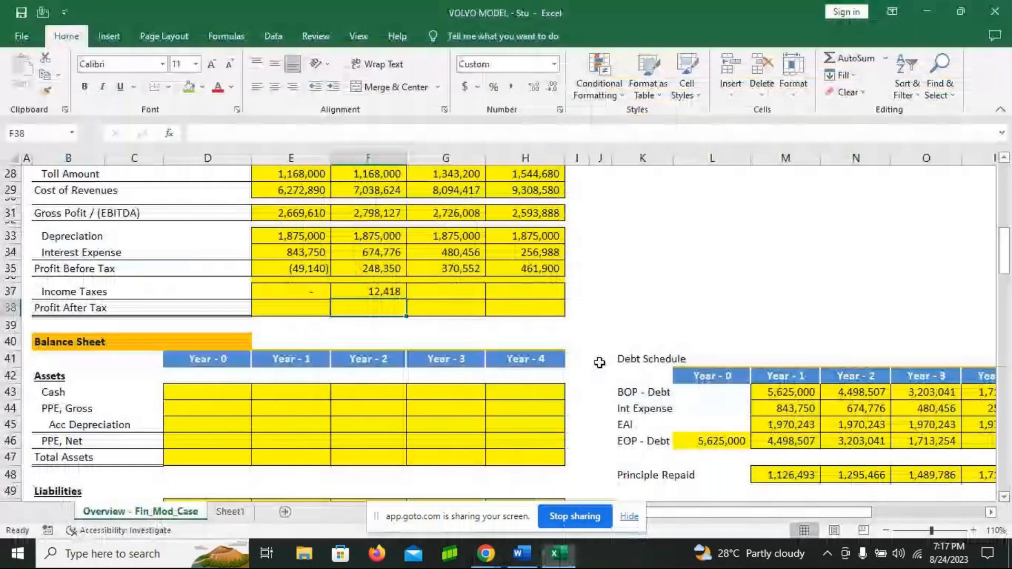
pyautogui.click(534, 551)
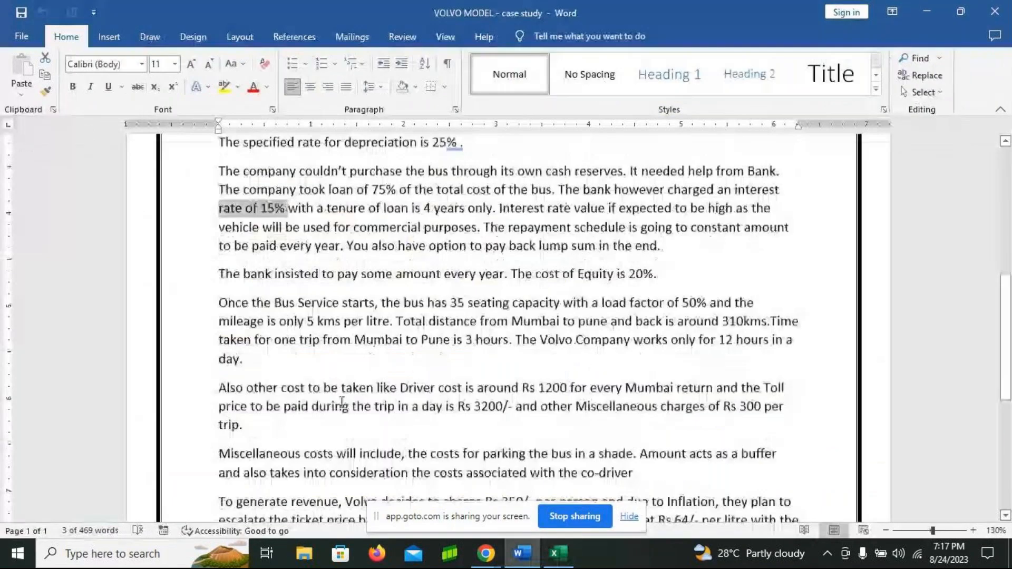
pyautogui.scroll(-3, 342, 403)
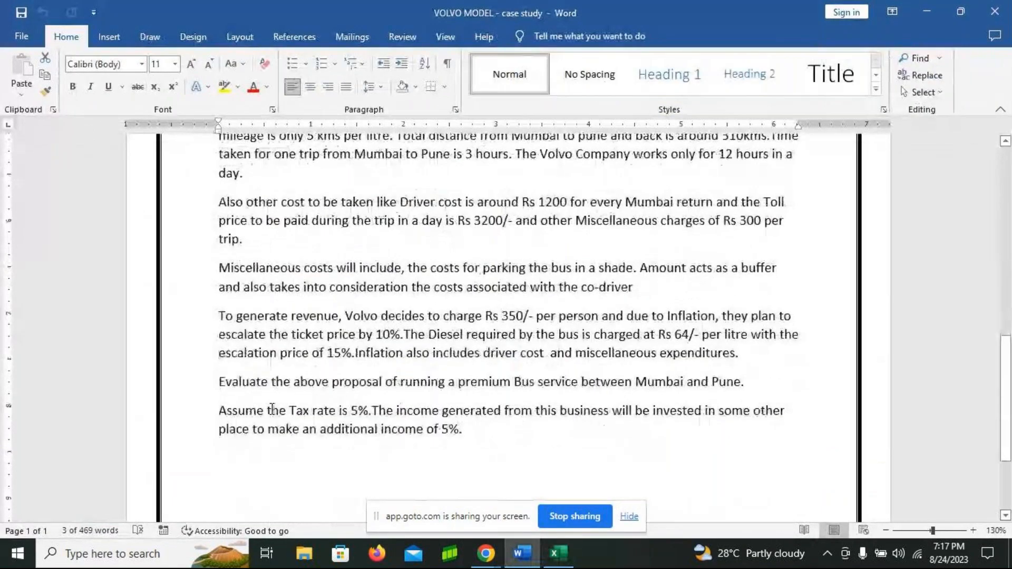
pyautogui.hotkey('alt', 'Tab')
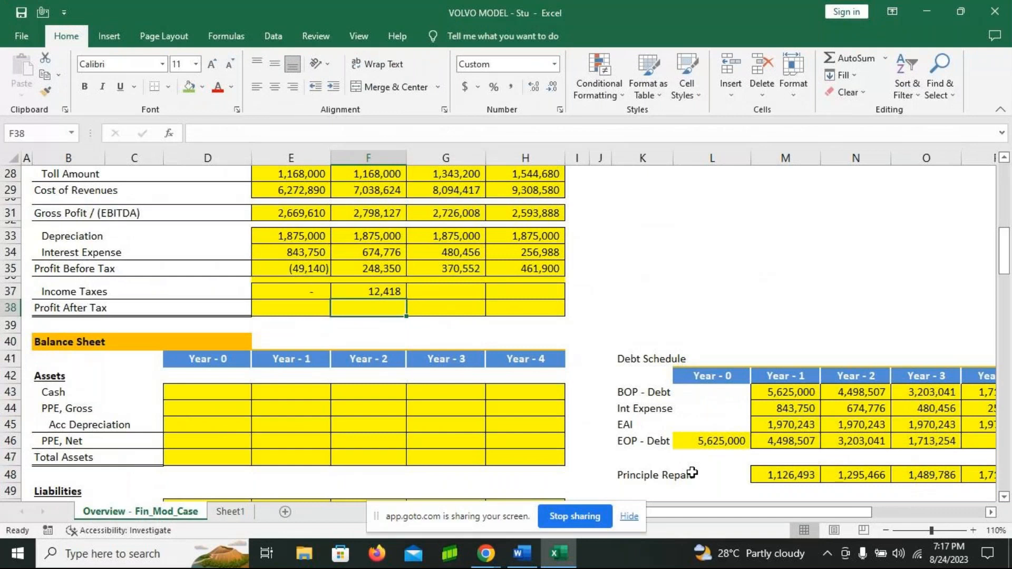
# - Fill the Year - 2 Income Taxes formula in F37 across to Year - 4 in H37
pyautogui.click(396, 293)
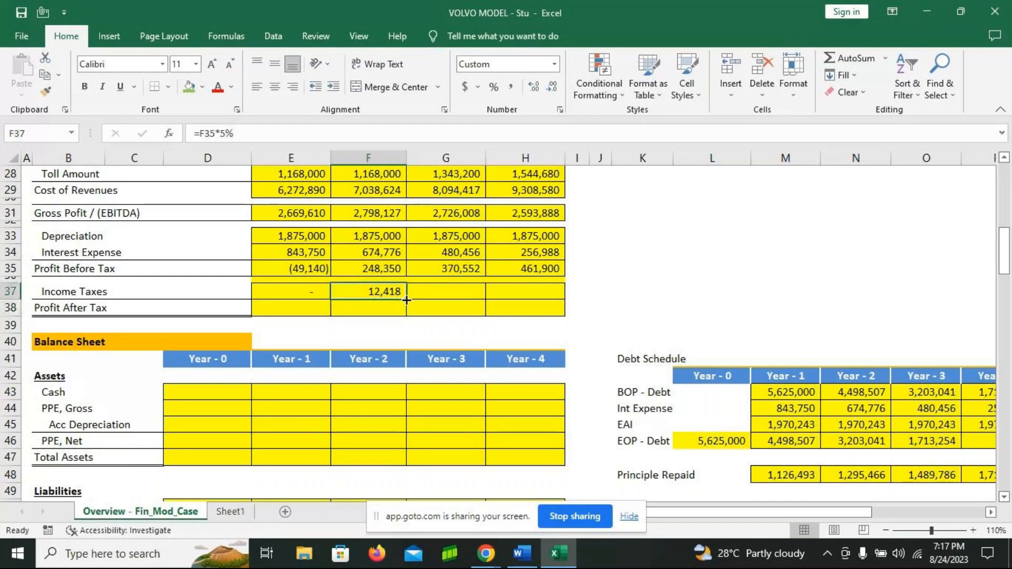
pyautogui.moveTo(407, 300); pyautogui.dragTo(408, 300)
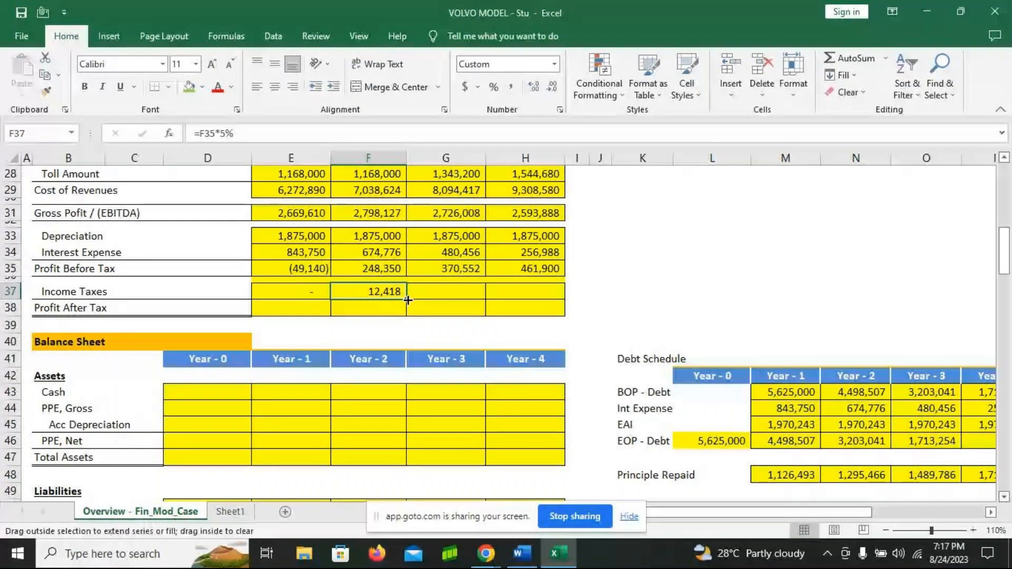
pyautogui.moveTo(408, 300); pyautogui.dragTo(540, 333)
# - Enter =E35-E37 as the Year - 1 Profit After Tax in E38 and fill it across to Year - 4 in H38
pyautogui.press('Down')
pyautogui.press('Left')
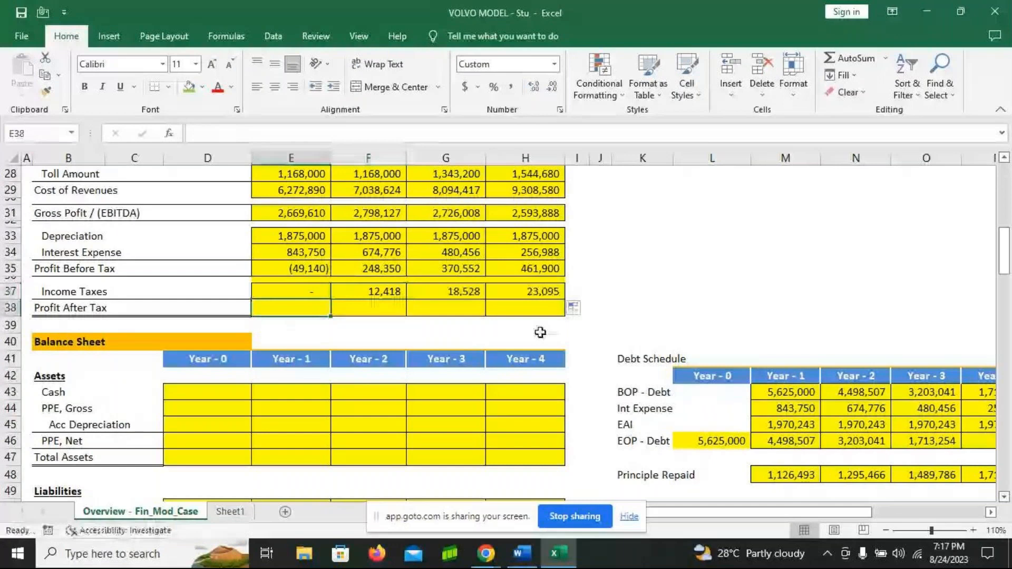
pyautogui.write('=')
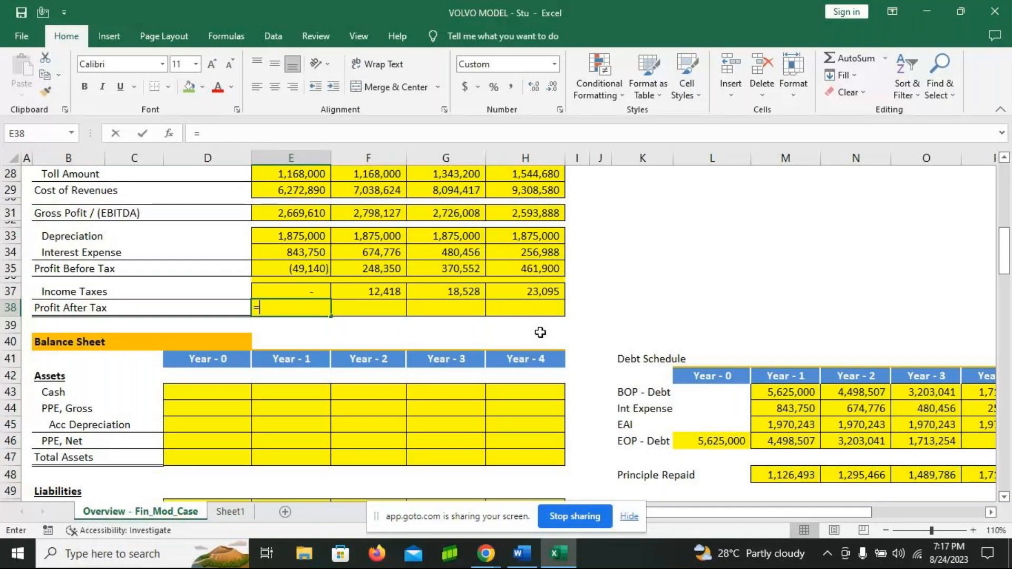
pyautogui.press('Up')
pyautogui.press('Up')
pyautogui.press('Up')
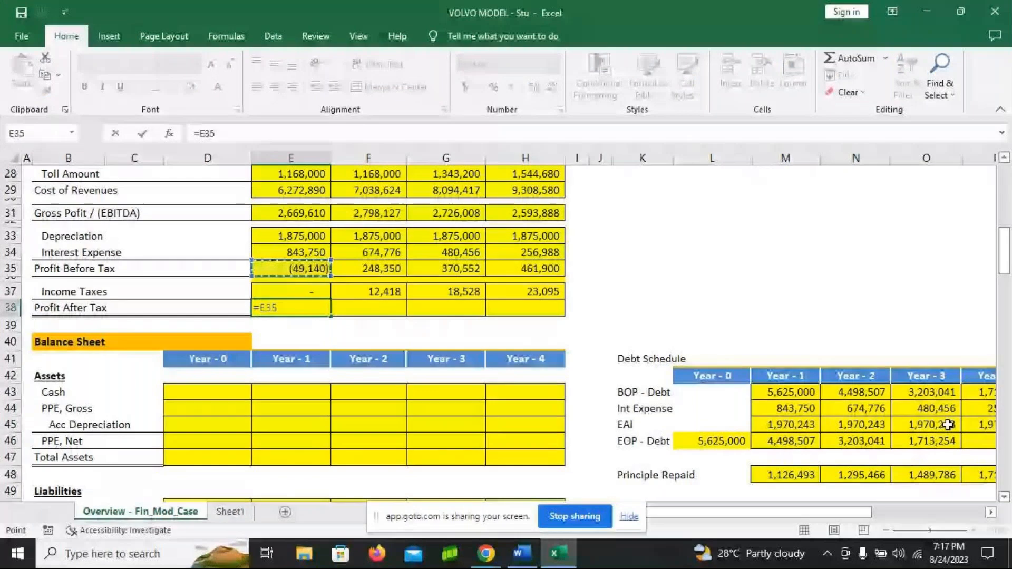
pyautogui.write('-')
pyautogui.click(290, 291)
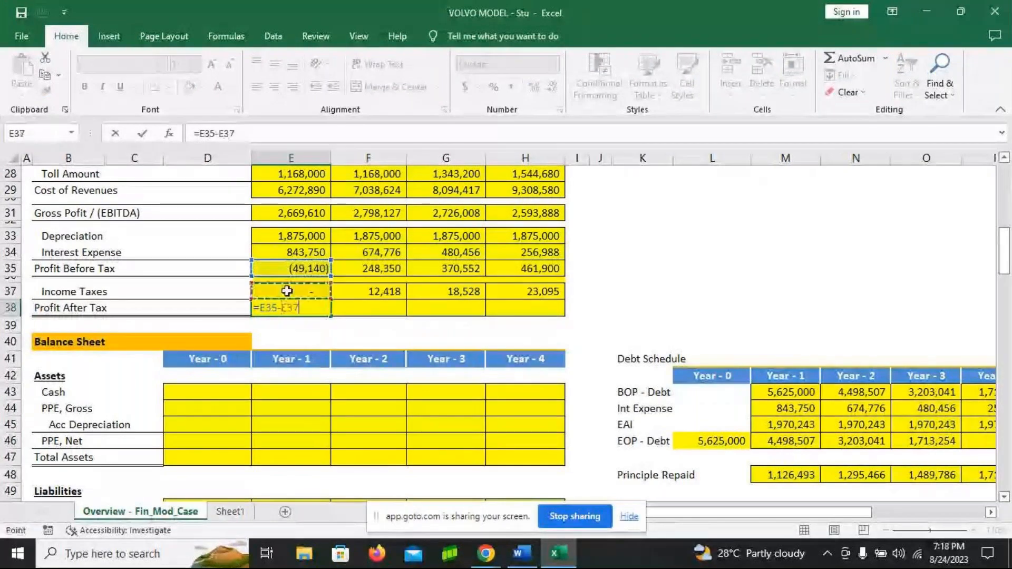
pyautogui.press('Return')
pyautogui.click(294, 308)
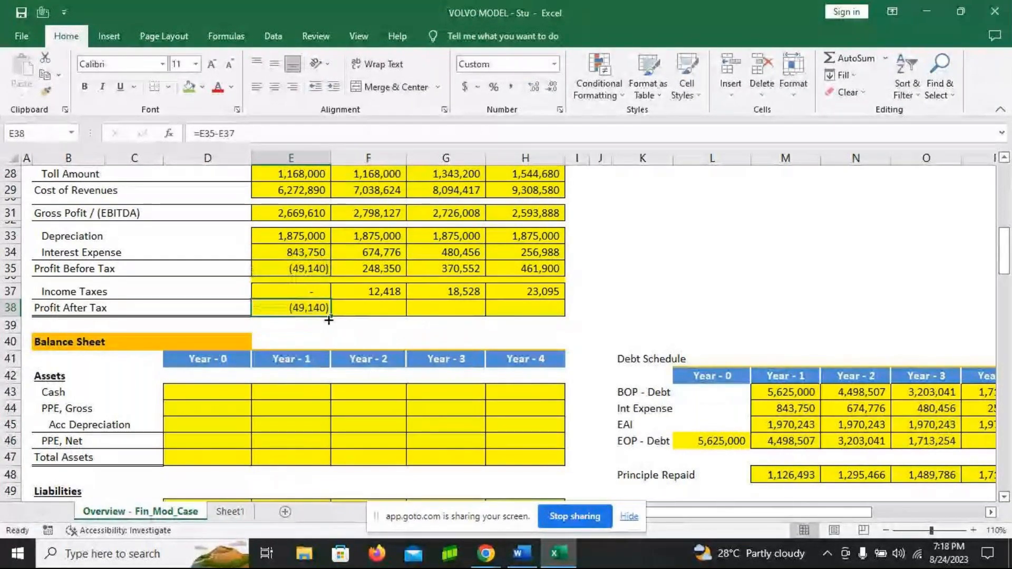
pyautogui.moveTo(331, 319); pyautogui.dragTo(548, 311)
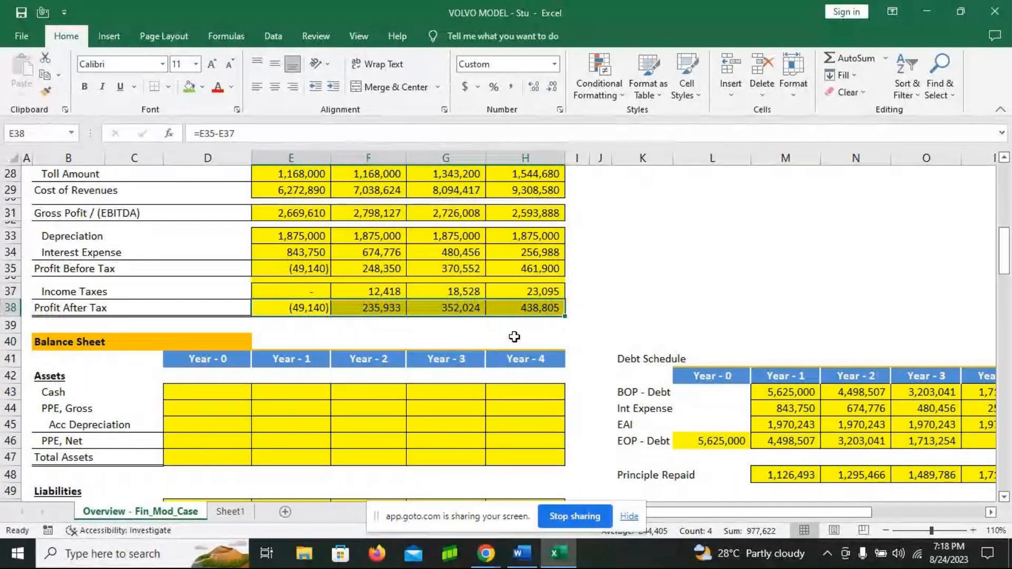
# - Shade the Balance Sheet Cash cells from Year - 0 to Year - 4 (D43:H43) green
pyautogui.scroll(3, 514, 335)
pyautogui.scroll(1, 515, 336)
pyautogui.scroll(-2, 514, 337)
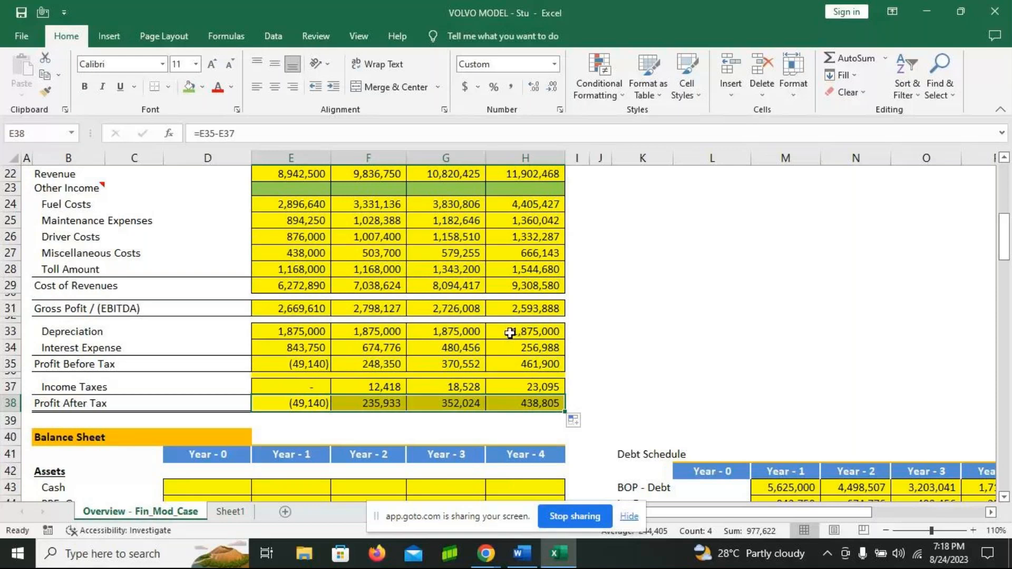
pyautogui.scroll(-4, 236, 321)
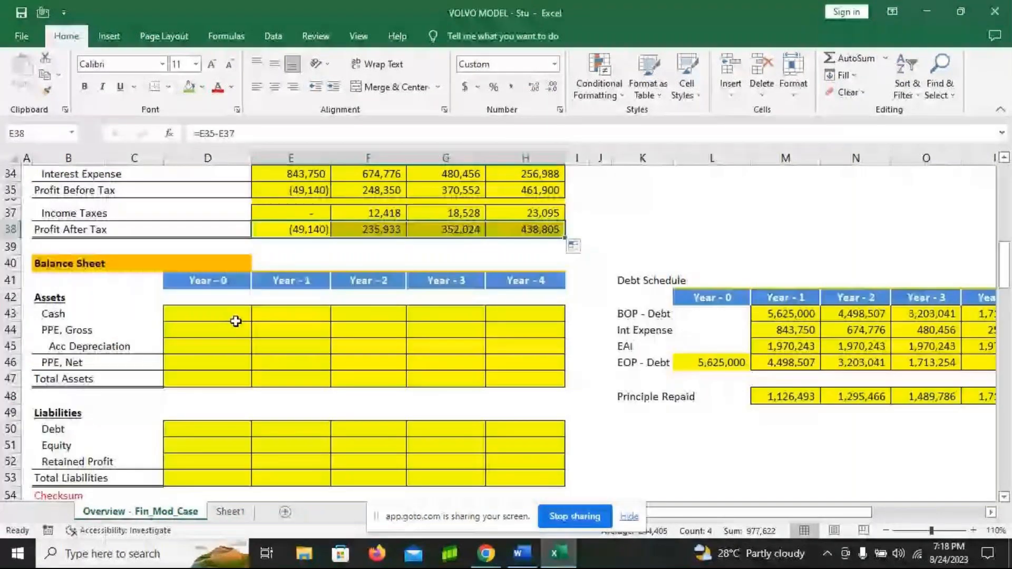
pyautogui.moveTo(236, 322); pyautogui.dragTo(466, 319)
pyautogui.click(189, 96)
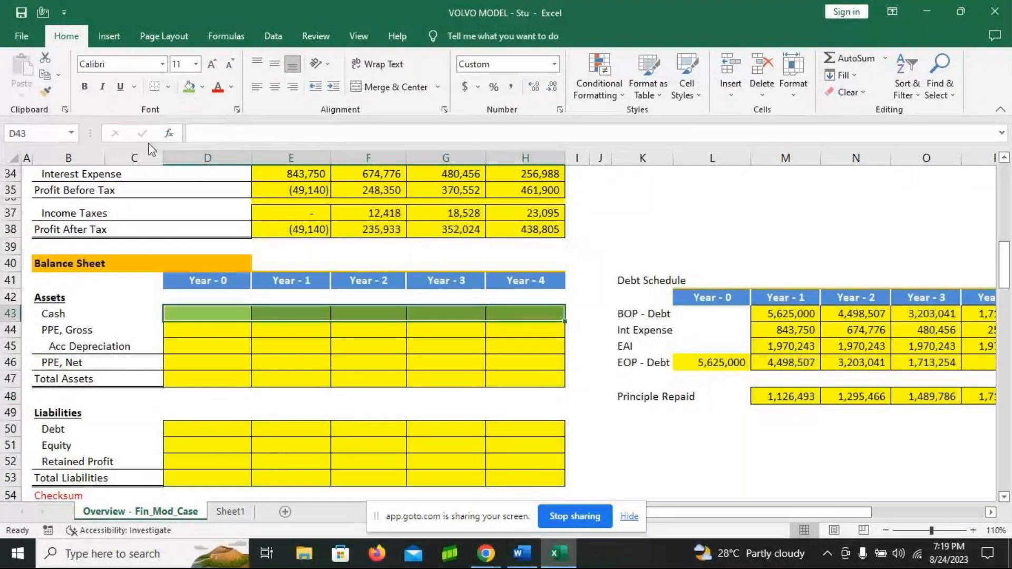
# - Begin a formula for the Year - 0 PPE, Gross in D44 of the Balance Sheet
pyautogui.click(214, 333)
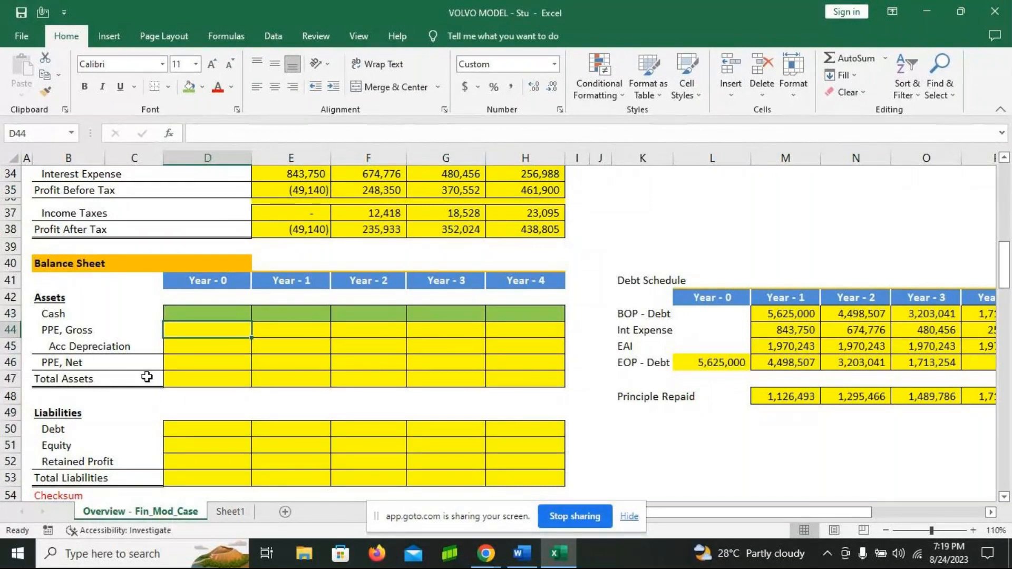
pyautogui.write('=')
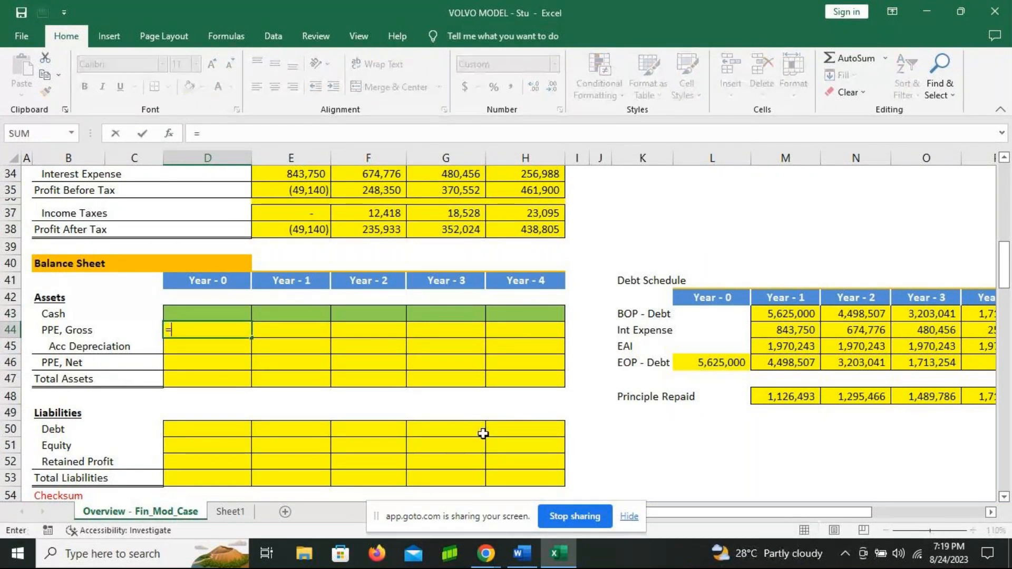
# - Enter =7500000 as the Year 0 gross PPE in the balance sheet (D44)
pyautogui.write('75')
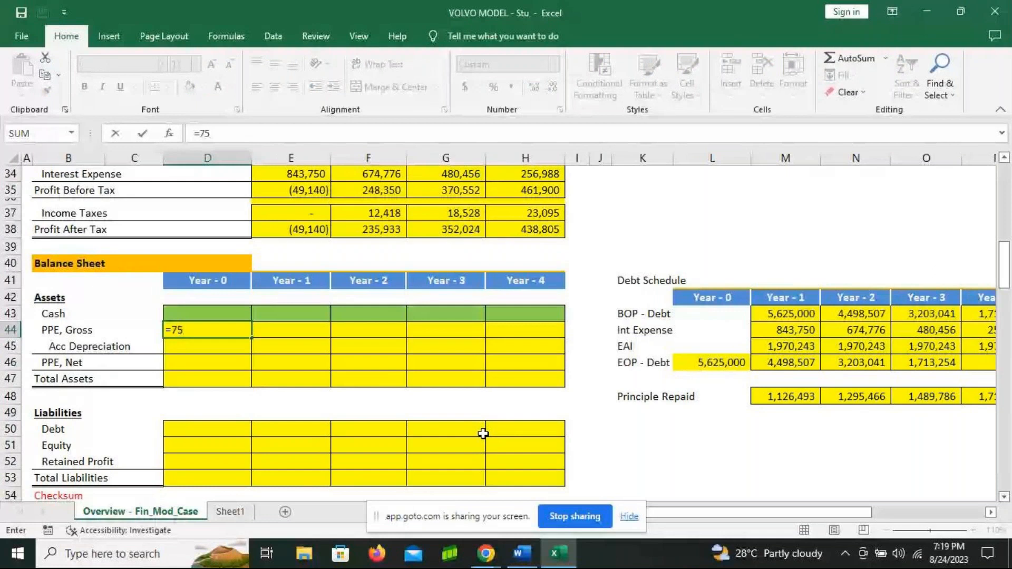
pyautogui.write('0')
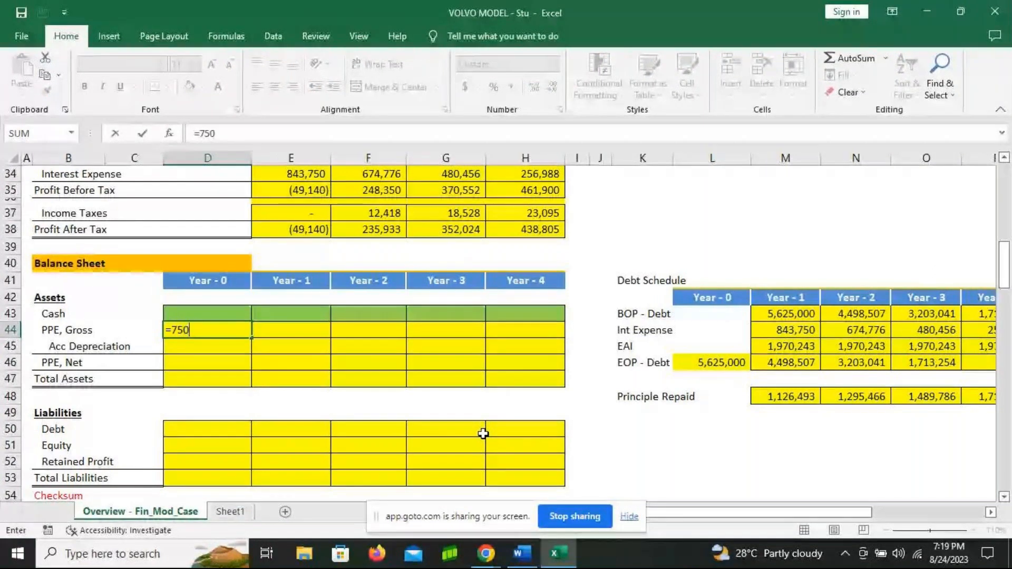
pyautogui.write('0000')
pyautogui.press('Return')
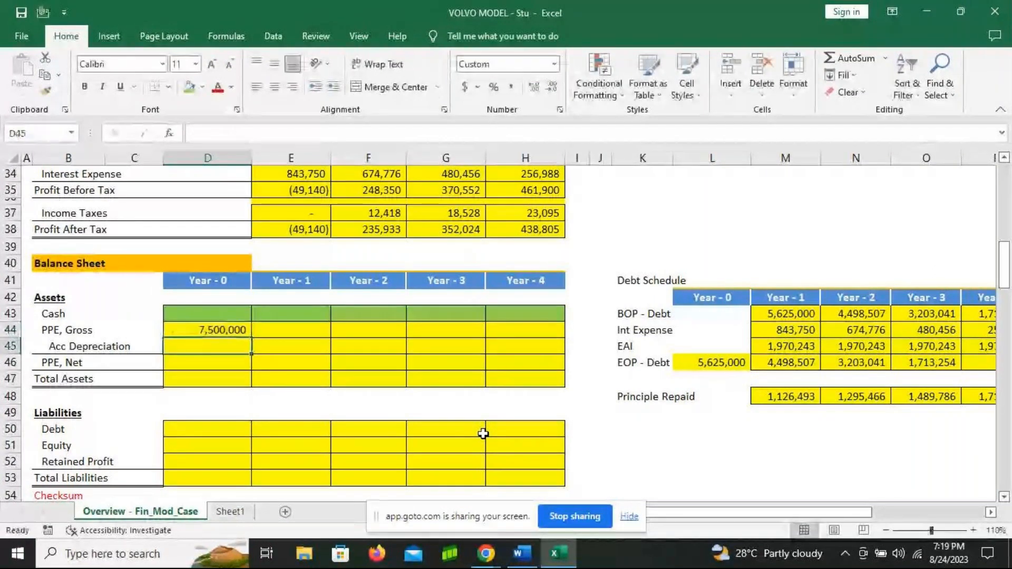
# - Link the Year 1 gross PPE to the Year 0 value and copy the formula through Year 4
pyautogui.click(294, 331)
pyautogui.write('=')
pyautogui.press('Left')
pyautogui.press('Return')
pyautogui.click(322, 333)
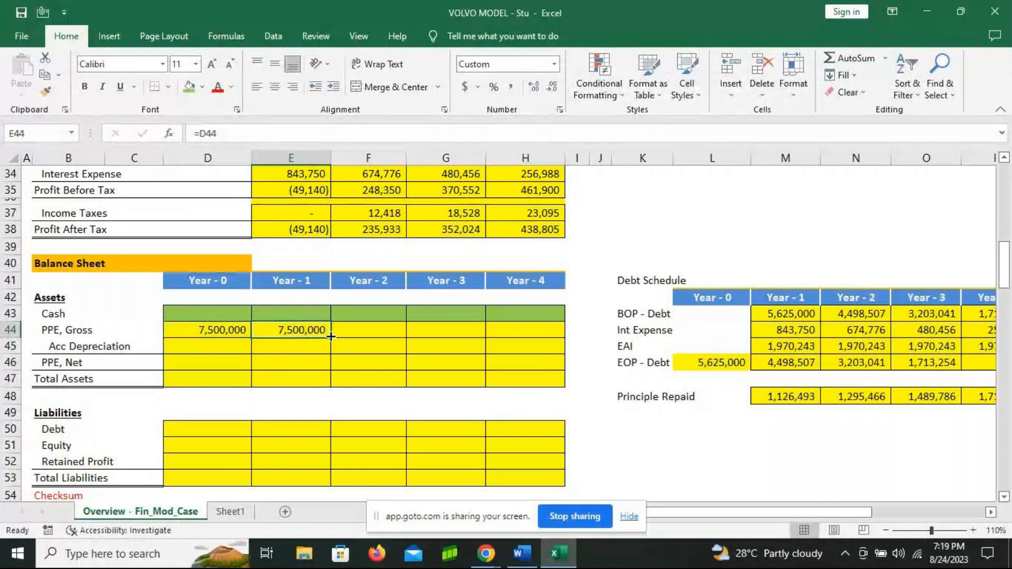
pyautogui.moveTo(326, 334); pyautogui.dragTo(553, 353)
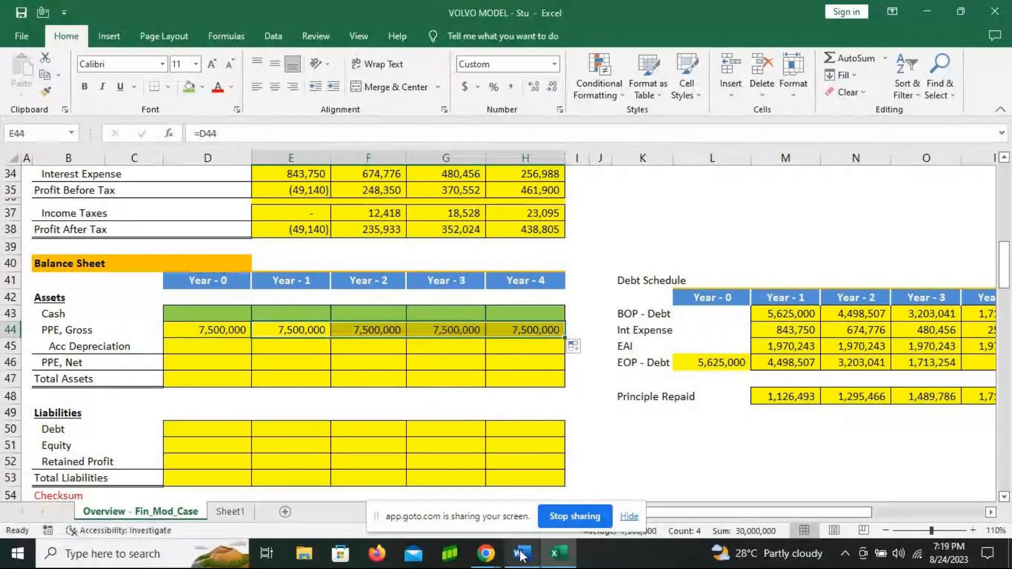
pyautogui.click(486, 559)
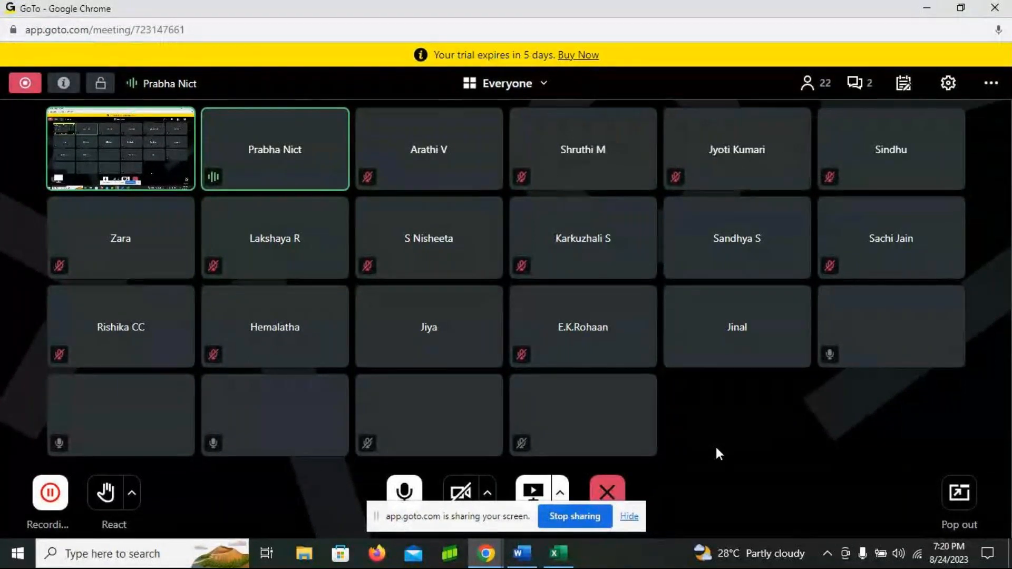
pyautogui.click(559, 496)
pyautogui.click(834, 435)
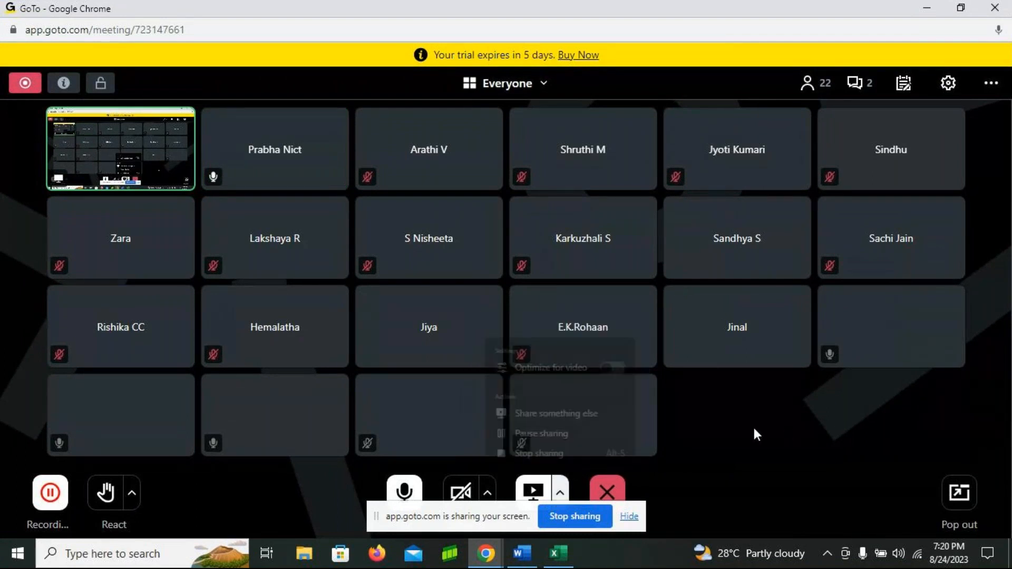
pyautogui.click(558, 554)
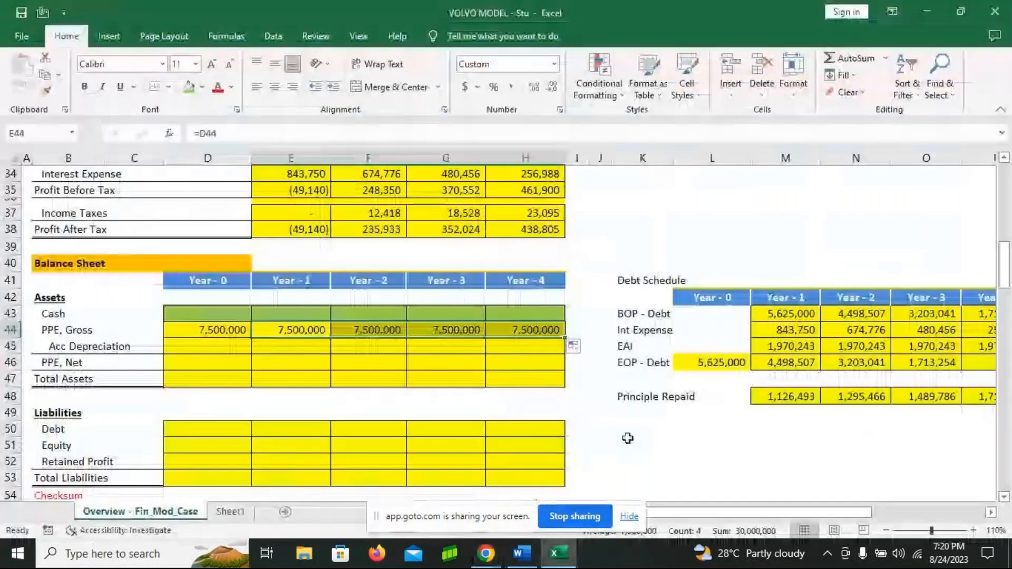
# - Clear the gross PPE values for Year 0 through Year 4 (D44:H44)
pyautogui.moveTo(215, 332); pyautogui.dragTo(502, 332)
pyautogui.press('Delete')
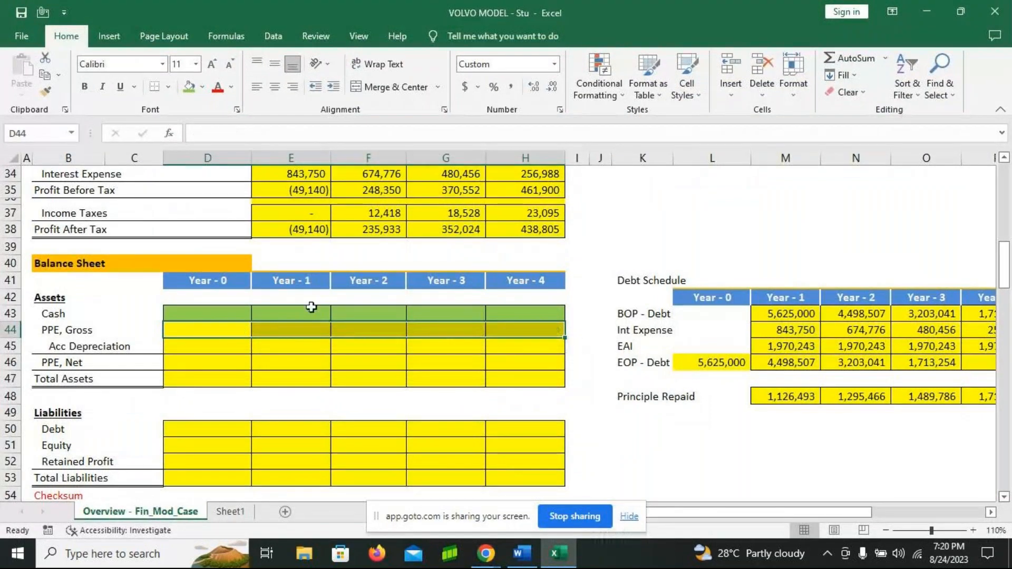
pyautogui.moveTo(233, 312); pyautogui.dragTo(499, 317)
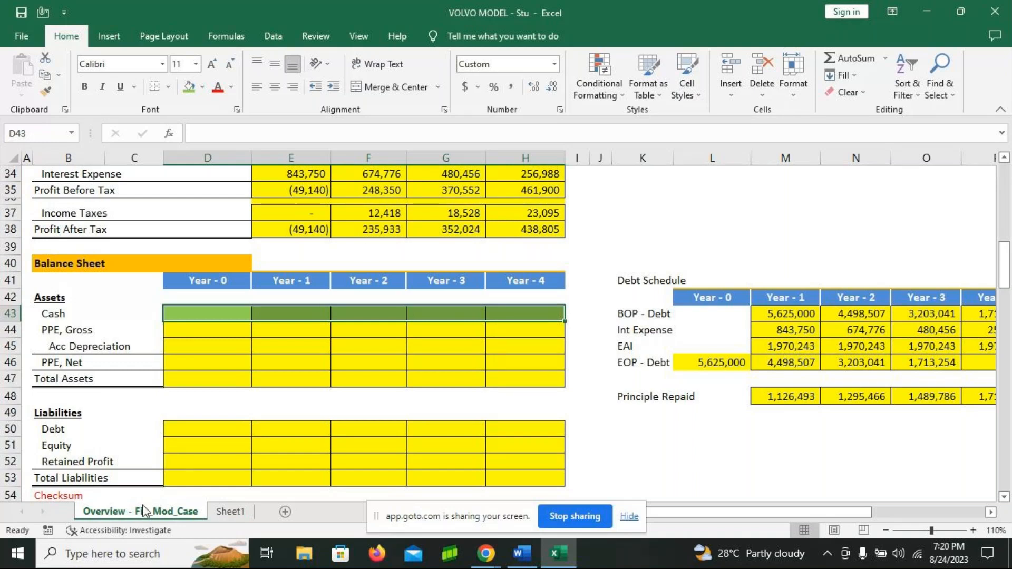
# - Enter =7500000 in D44 as the Year 0 gross PPE
pyautogui.press('Down')
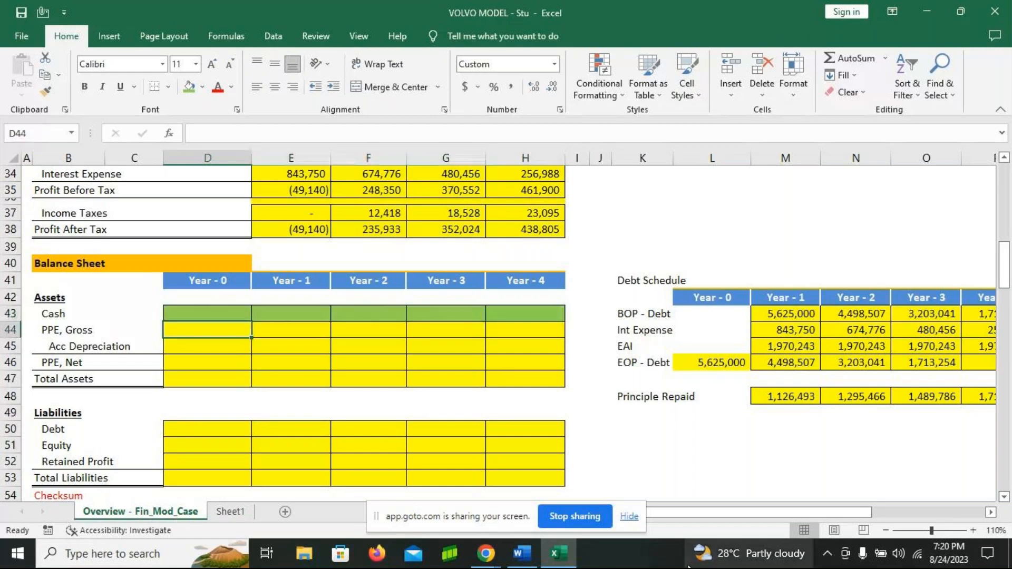
pyautogui.moveTo(688, 567)
pyautogui.write('=7')
pyautogui.press('Escape')
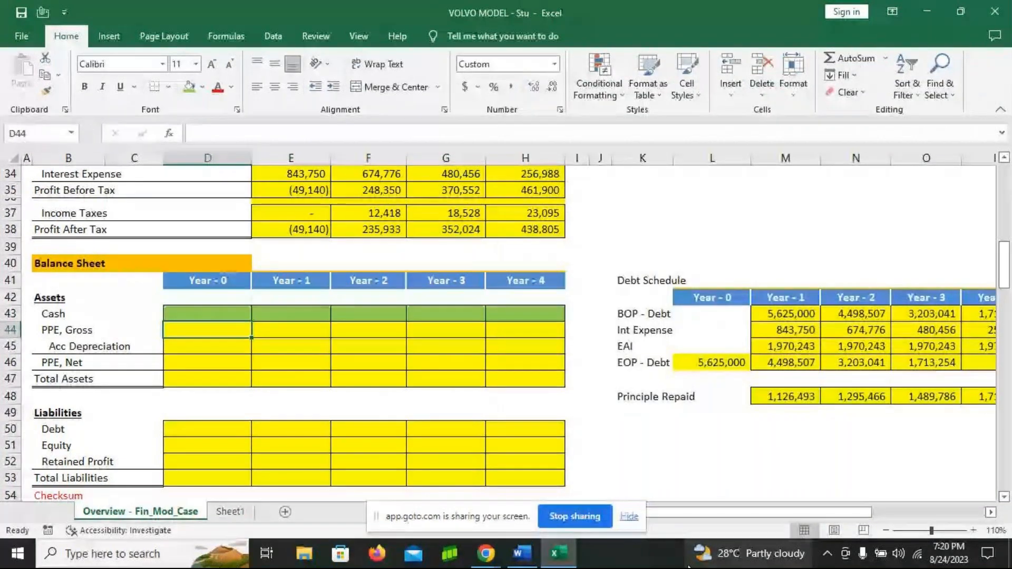
pyautogui.write('=7500')
pyautogui.write('000')
pyautogui.press('Return')
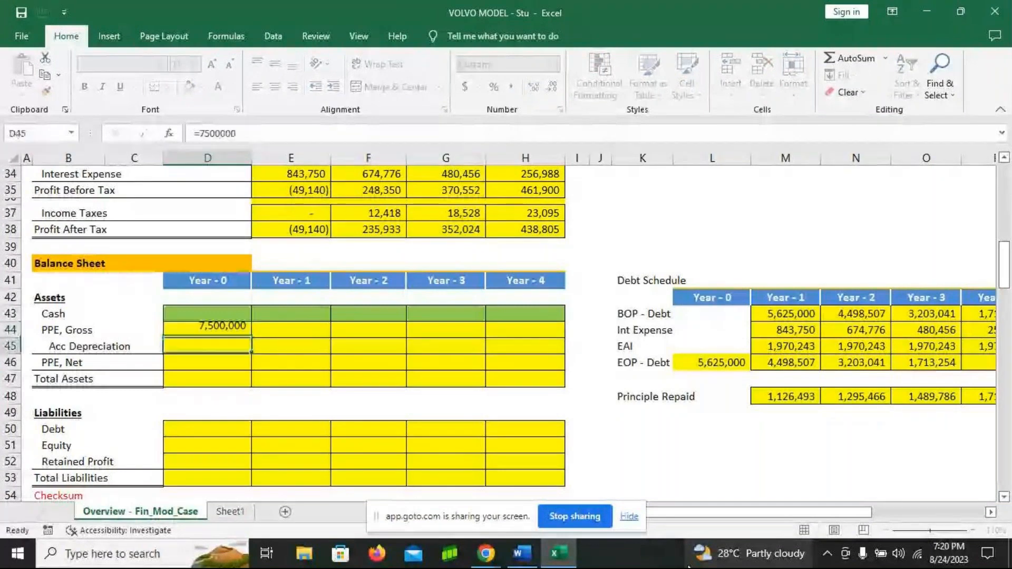
# - Set the Year 1 gross PPE in E44 to =D44 and fill the formula across to Year 4 (H44)
pyautogui.click(315, 335)
pyautogui.write('=')
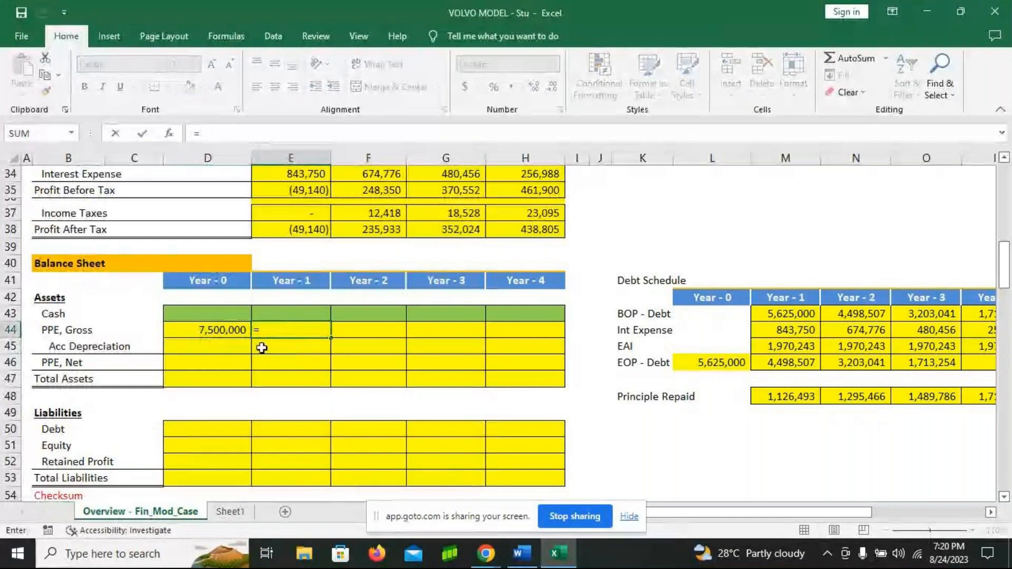
pyautogui.click(227, 332)
pyautogui.hotkey('ctrl', 'Return')
pyautogui.moveTo(331, 337); pyautogui.dragTo(524, 337)
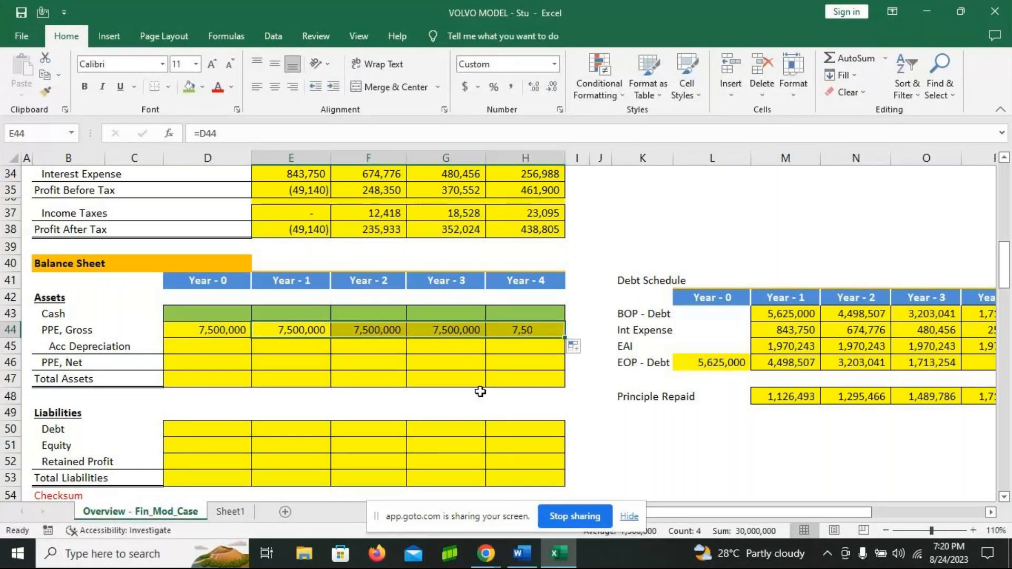
# - Set the Year 0 accumulated depreciation in D45 to zero
pyautogui.click(211, 345)
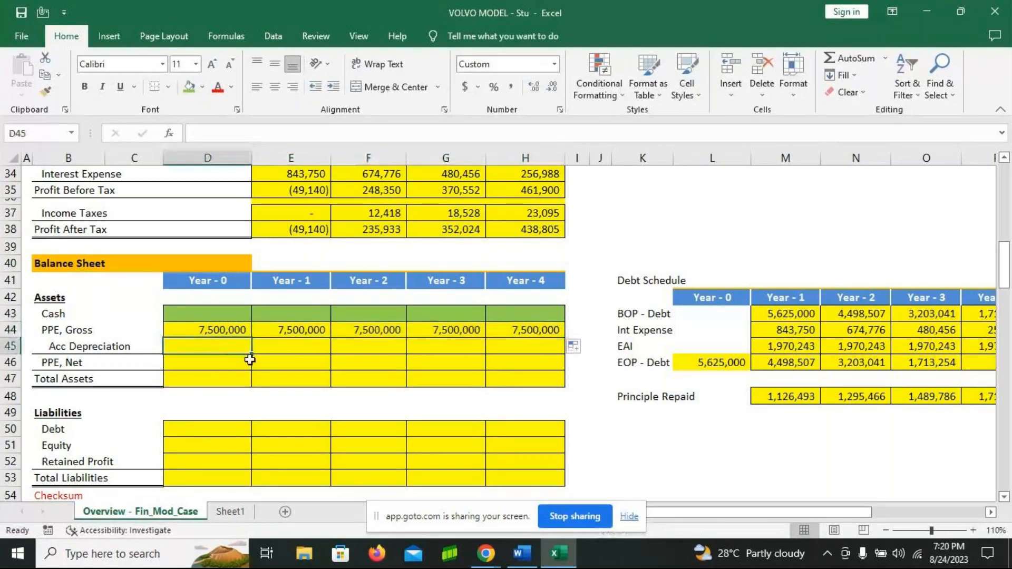
pyautogui.write('=')
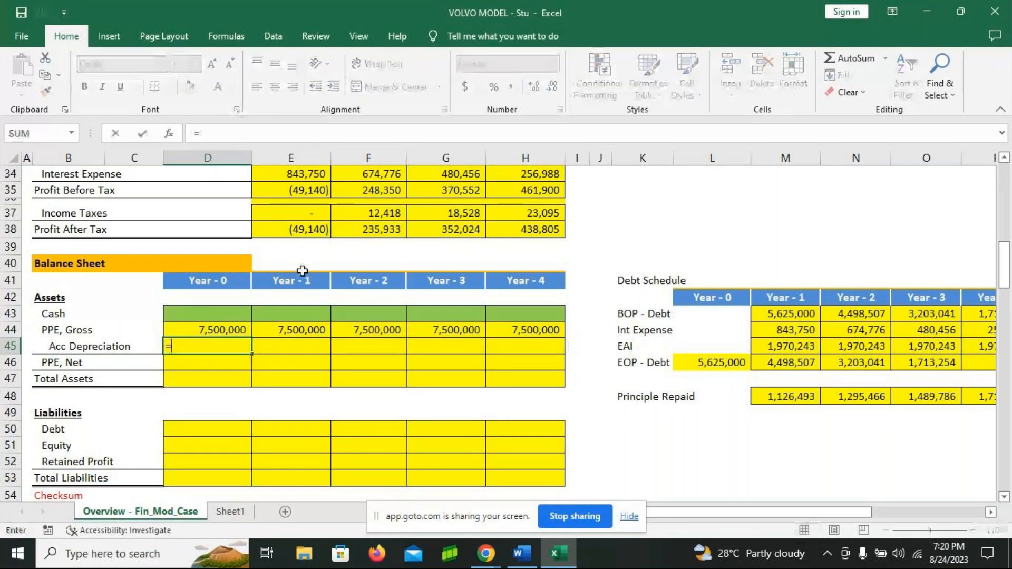
pyautogui.scroll(1, 287, 262)
pyautogui.scroll(-1, 286, 262)
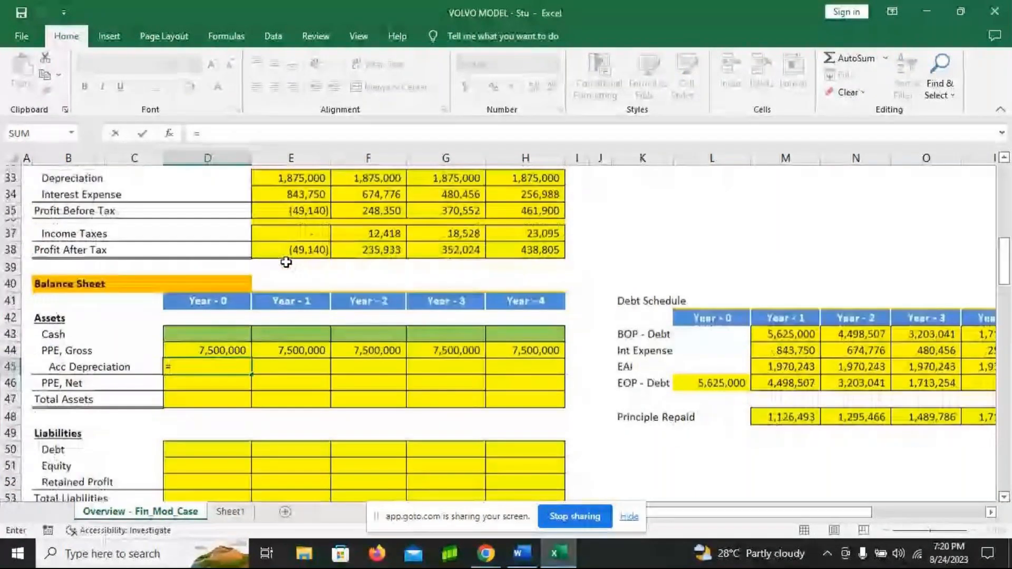
pyautogui.press('Up')
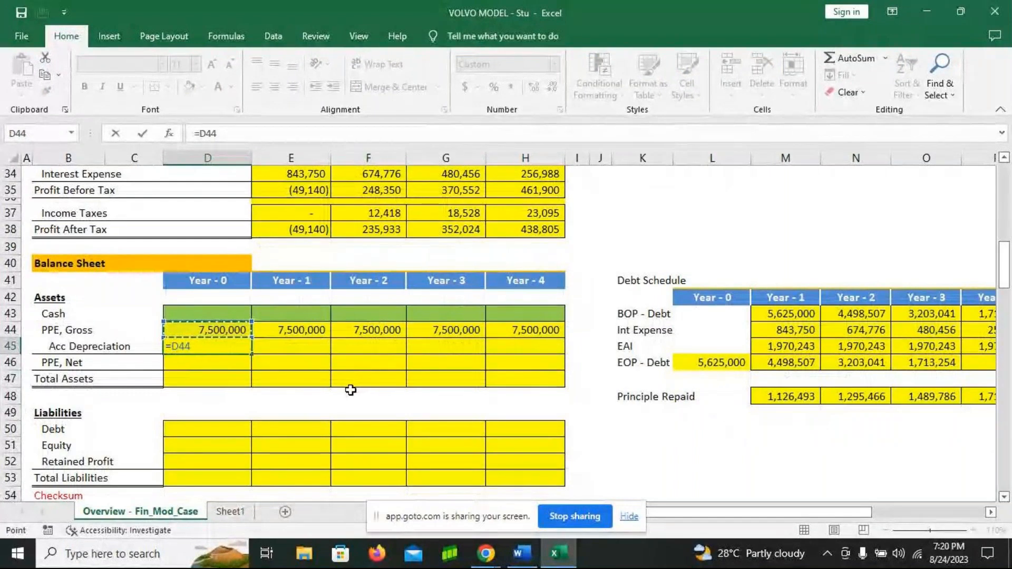
pyautogui.write('-')
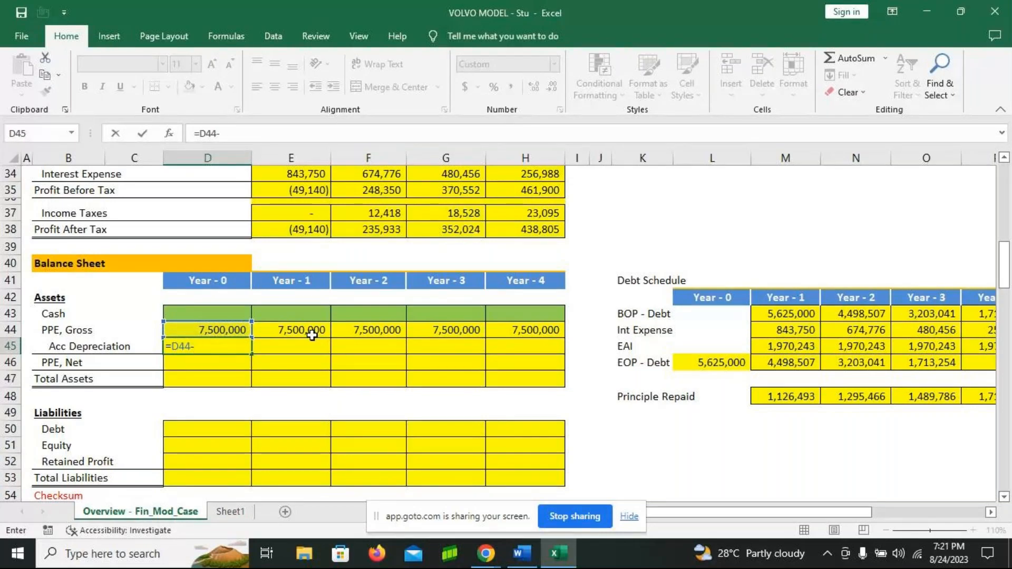
pyautogui.press('BackSpace')
pyautogui.press('BackSpace')
pyautogui.press('BackSpace')
pyautogui.press('BackSpace')
pyautogui.press('BackSpace')
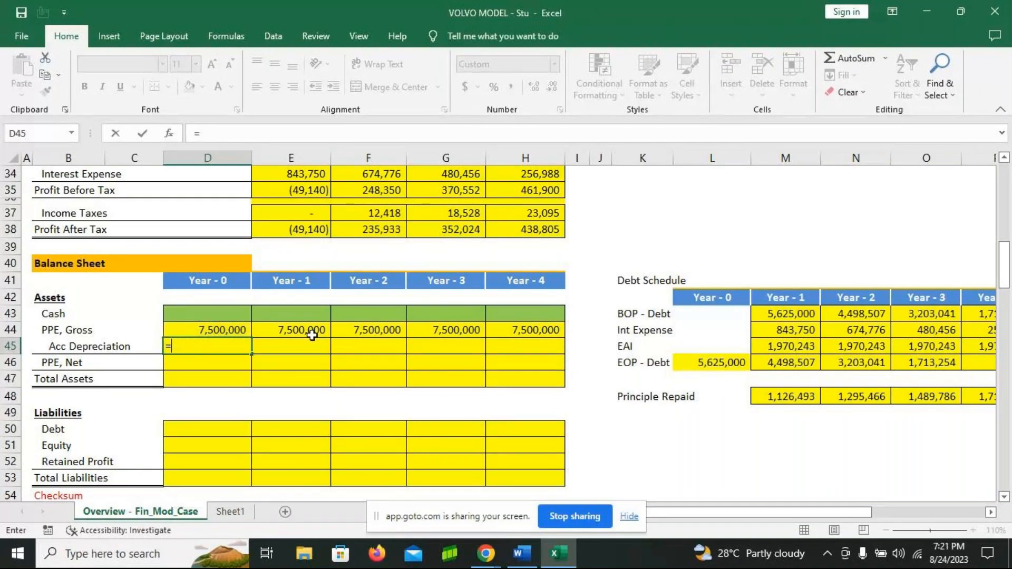
pyautogui.write('=')
pyautogui.press('Return')
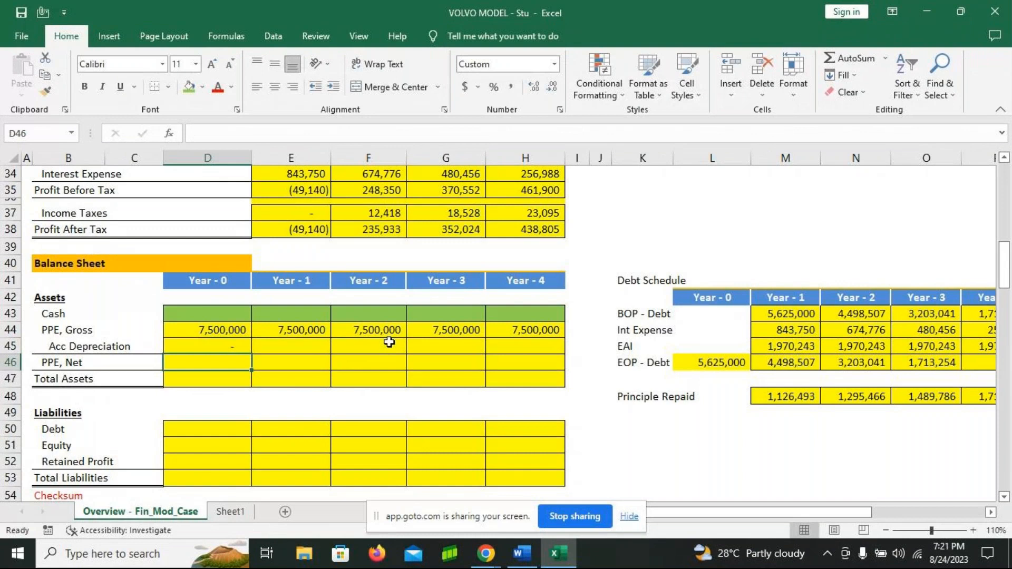
pyautogui.write('=')
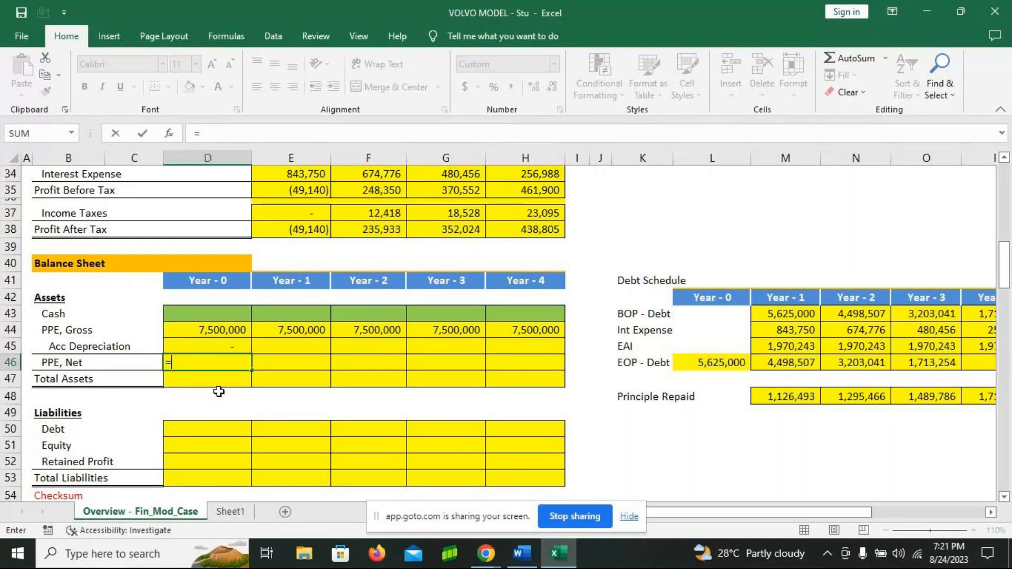
pyautogui.press('Escape')
# - Calculate the Year 1 accumulated depreciation in E45 as the prior balance plus the year's depreciation, =D45+E33
pyautogui.click(270, 349)
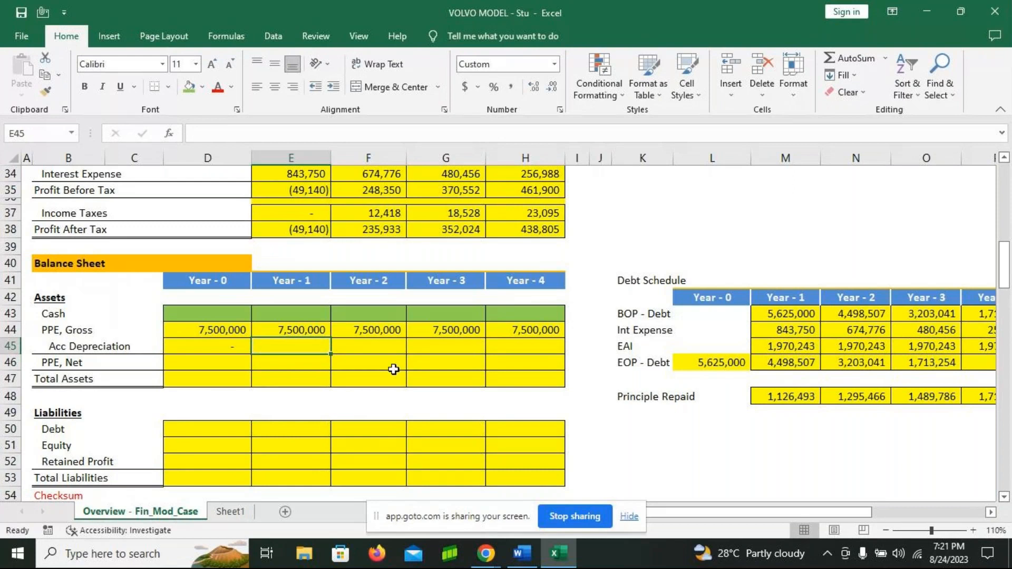
pyautogui.write('=')
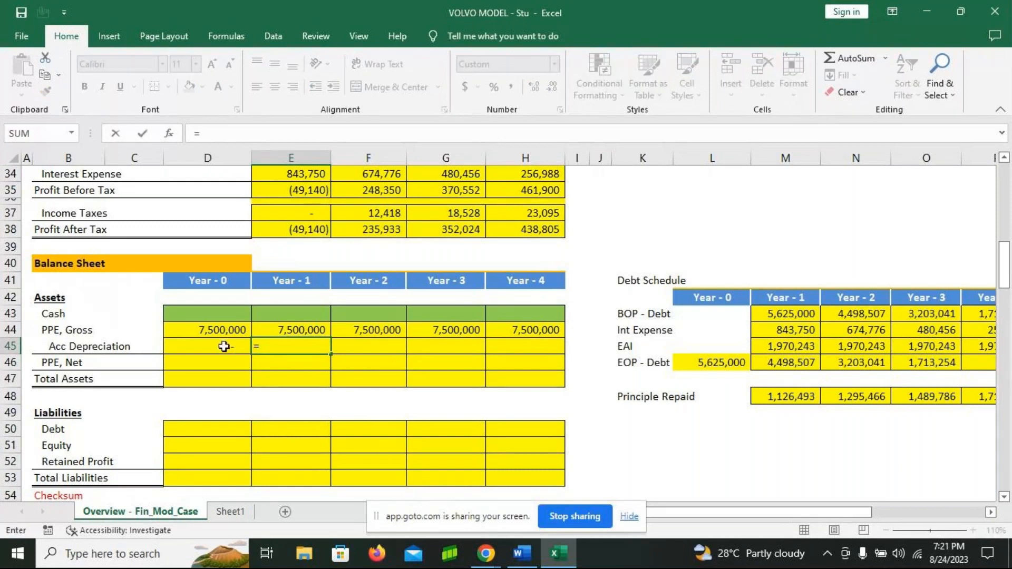
pyautogui.click(224, 346)
pyautogui.write('+')
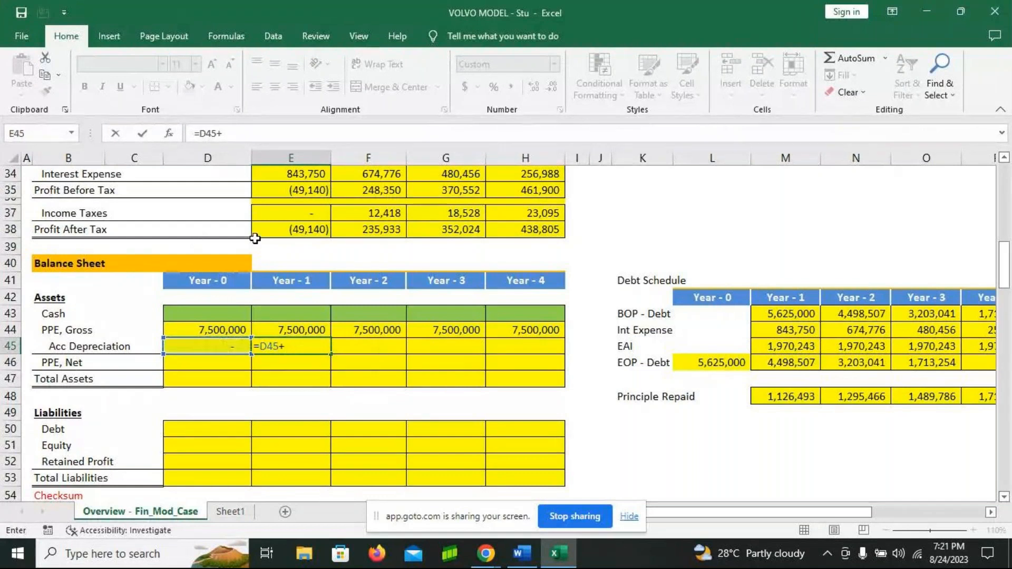
pyautogui.scroll(1, 255, 239)
pyautogui.click(278, 198)
pyautogui.press('Return')
# - Fill the accumulated depreciation formula from Year 1 across to Year 4 (H45) and check the Year 1 and Year 4 formulas
pyautogui.moveTo(578, 550)
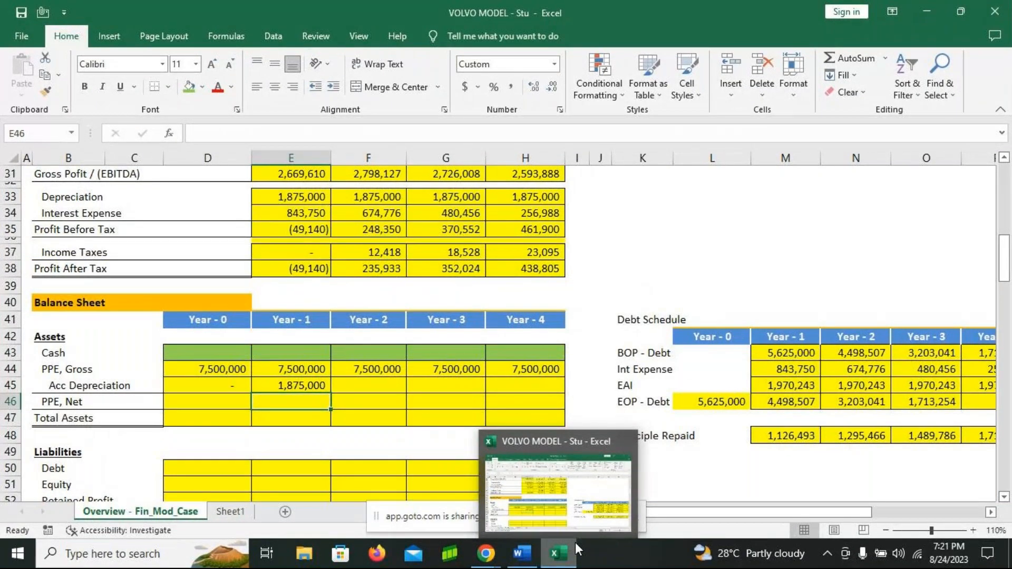
pyautogui.click(294, 385)
pyautogui.moveTo(335, 396); pyautogui.dragTo(544, 399)
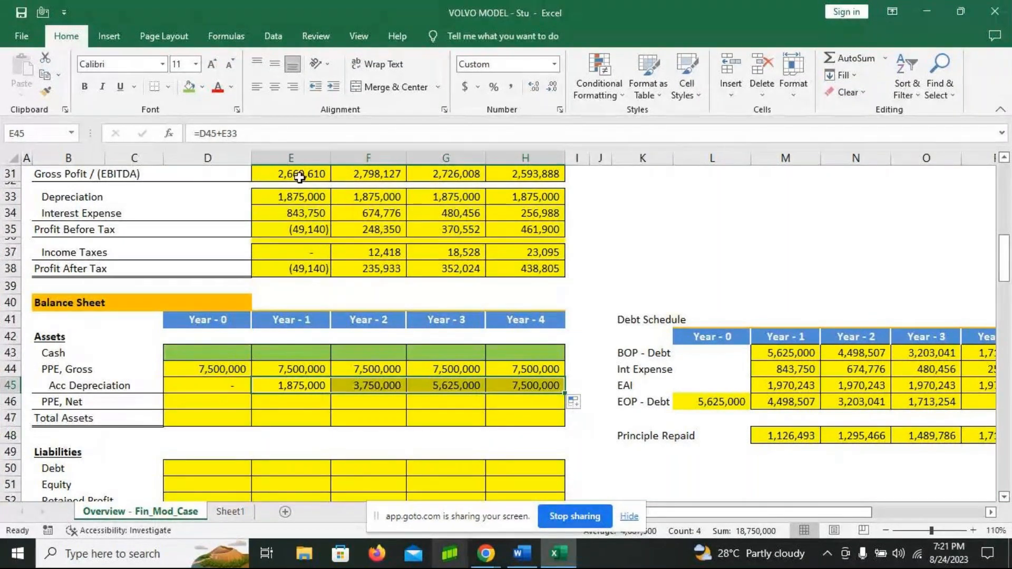
pyautogui.click(298, 387)
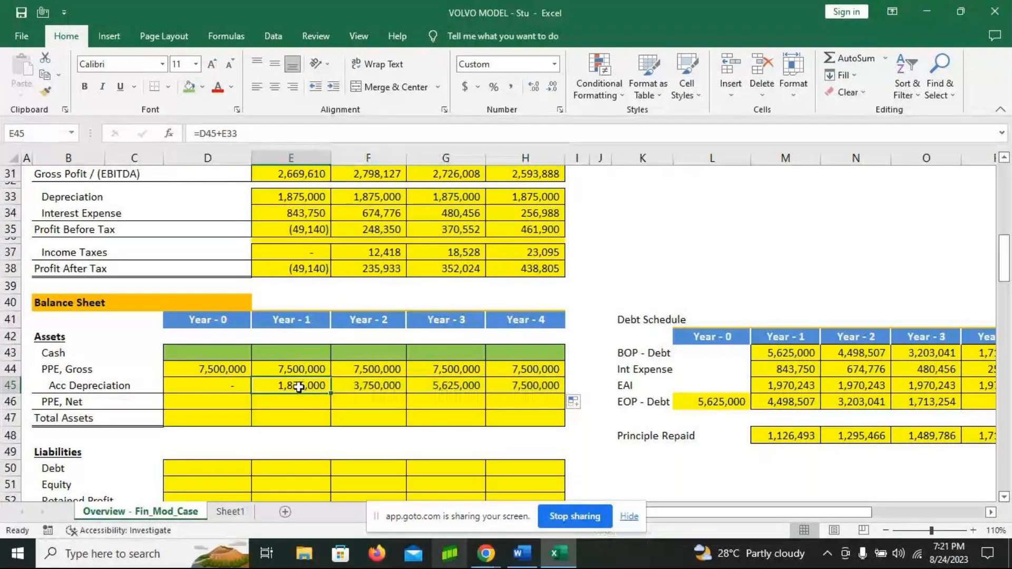
pyautogui.doubleClick(299, 388)
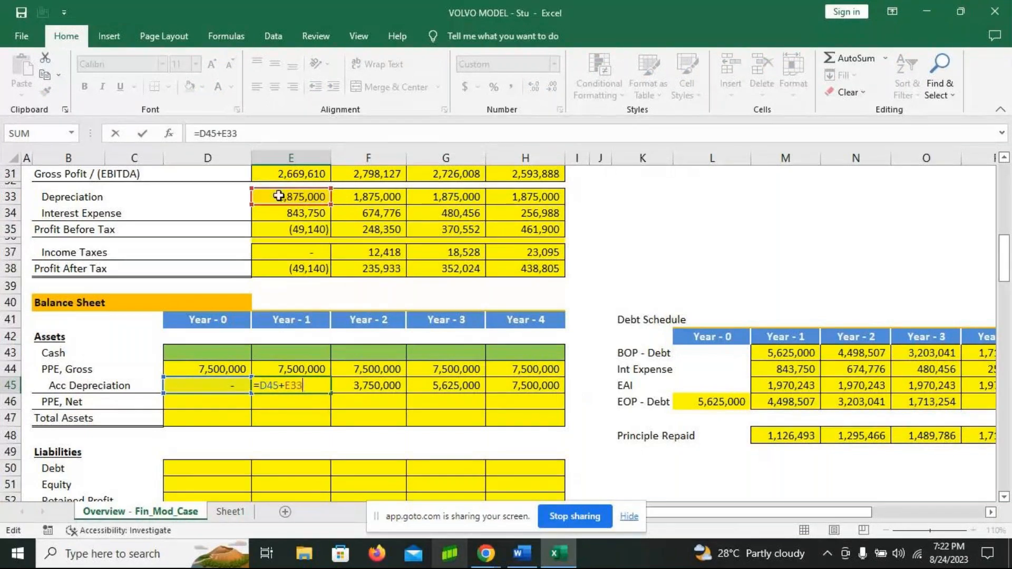
pyautogui.press('Return')
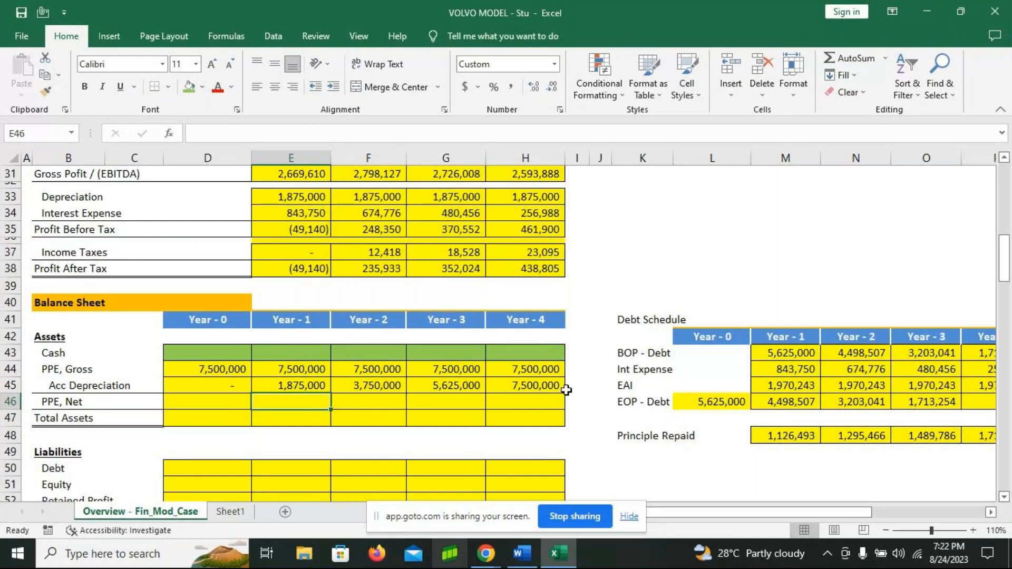
pyautogui.click(519, 391)
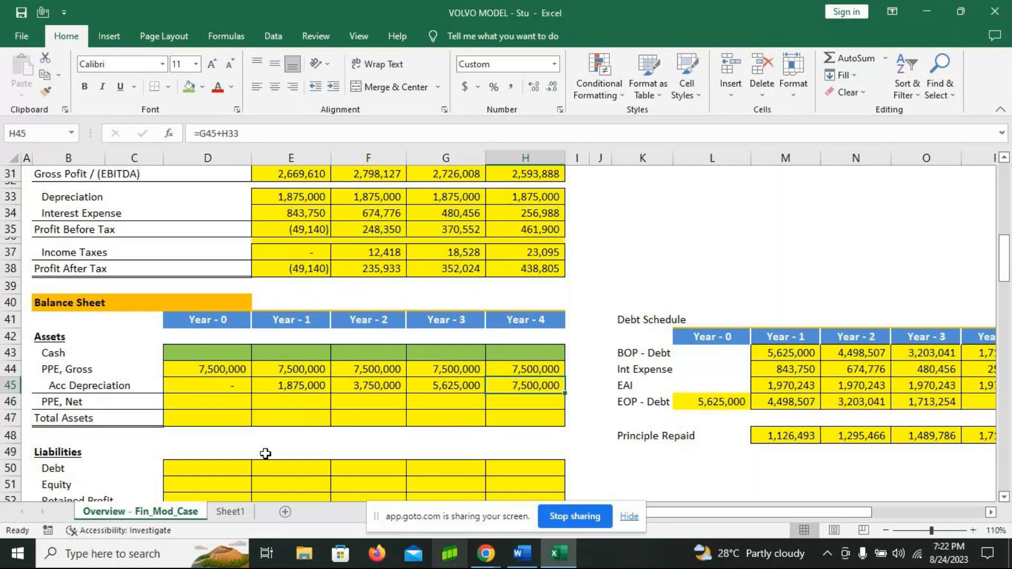
# - Calculate the Year 0 net PPE in D46 as =D44-D45 and fill the formula across to Year 4 (H46)
pyautogui.click(232, 401)
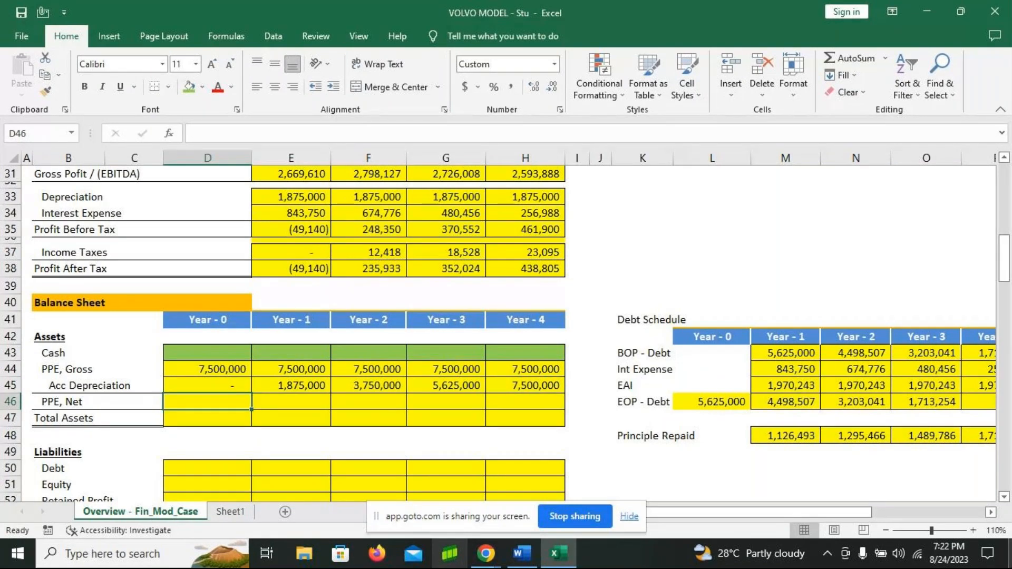
pyautogui.write('=')
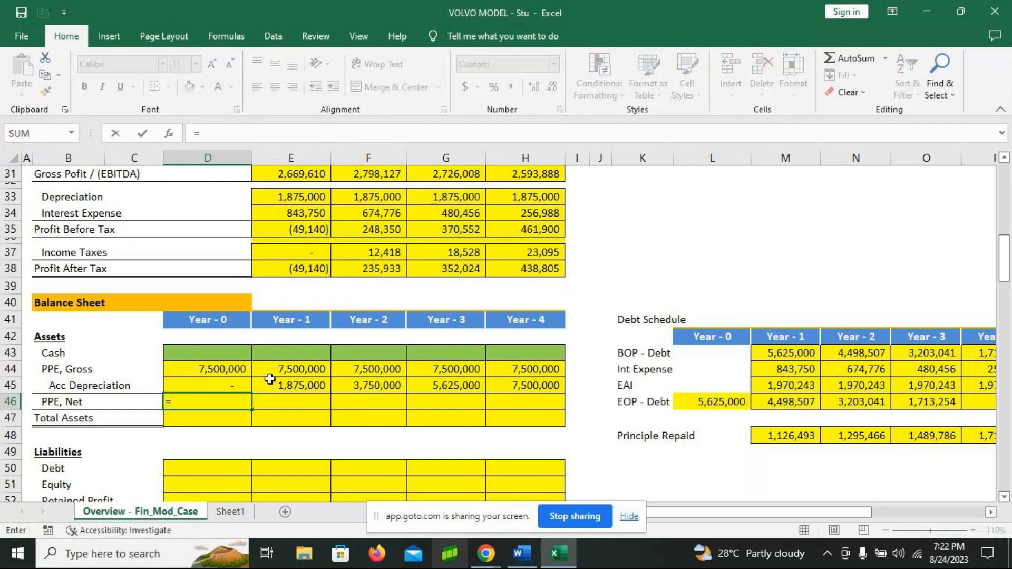
pyautogui.click(215, 375)
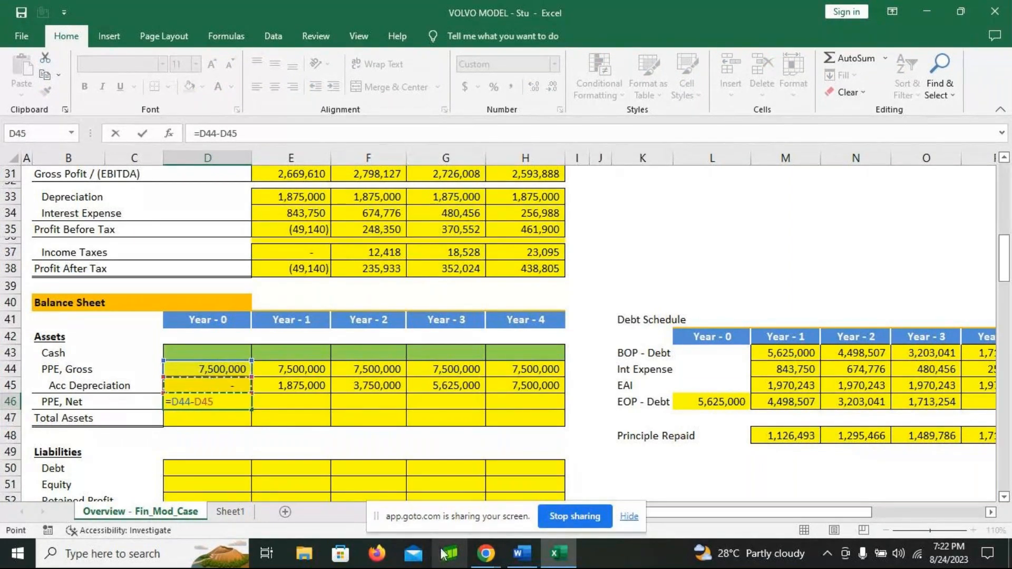
pyautogui.press('Return')
pyautogui.click(211, 403)
pyautogui.moveTo(252, 410); pyautogui.dragTo(522, 412)
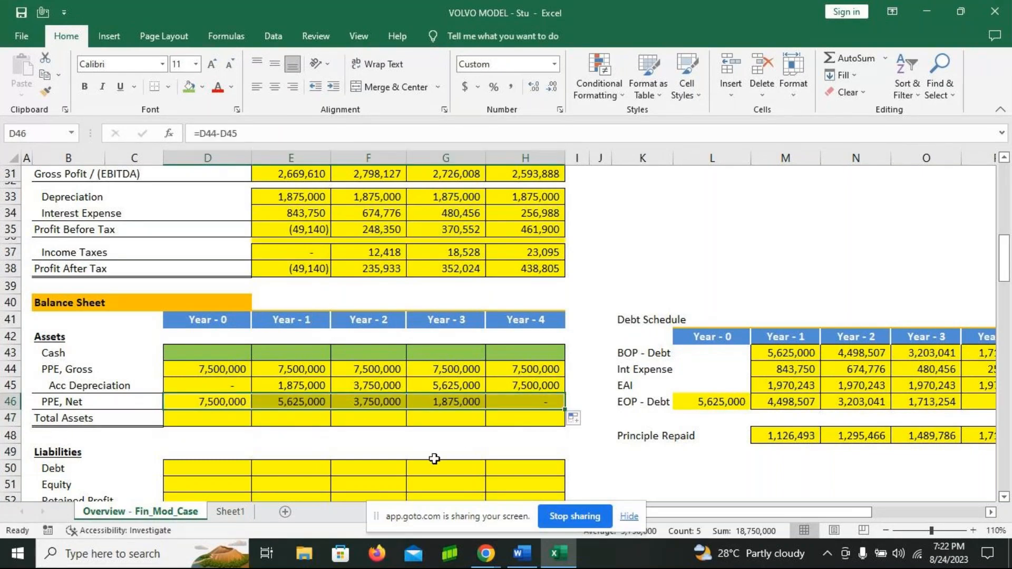
# - Calculate the Year 0 total assets in D47 as cash plus net PPE, =D43+D46, and fill the formula across to Year 4 (H47)
pyautogui.click(217, 415)
pyautogui.write('=')
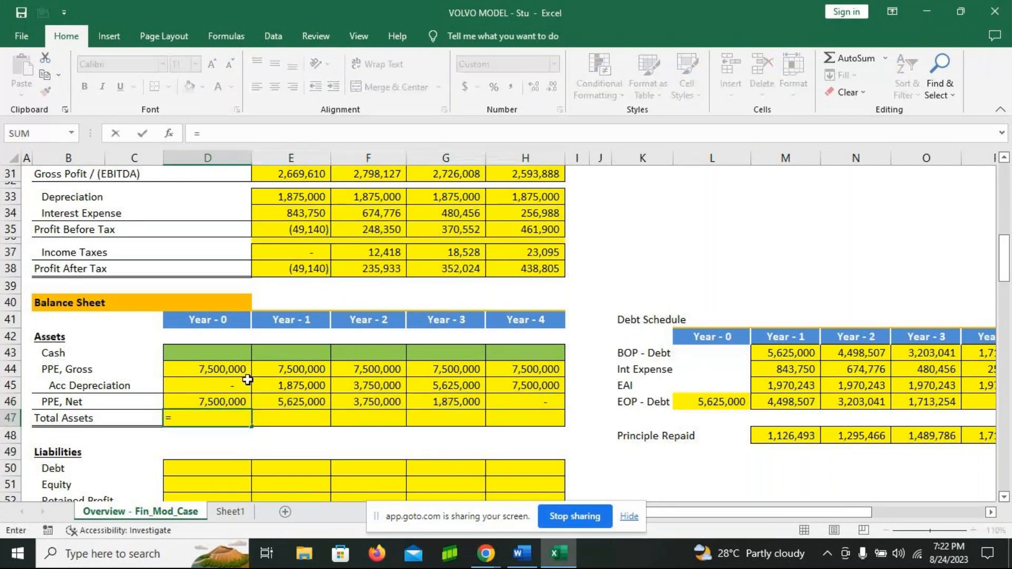
pyautogui.click(224, 354)
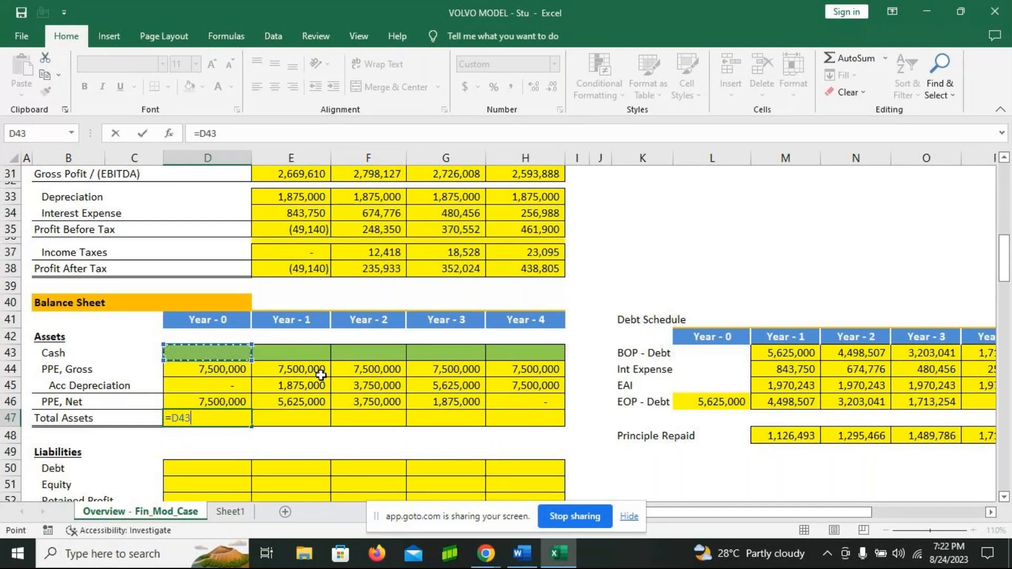
pyautogui.write('+')
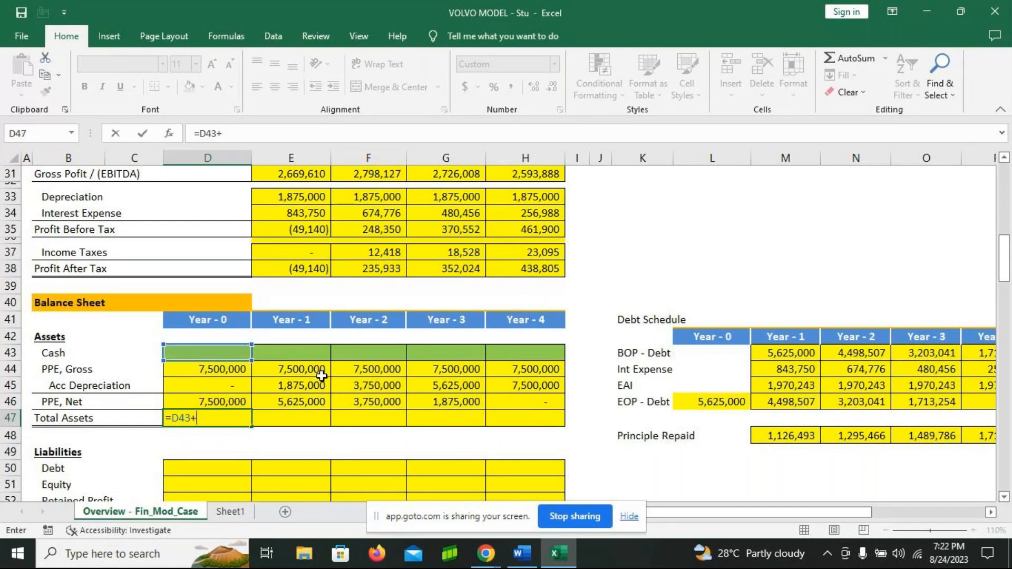
pyautogui.click(220, 402)
pyautogui.press('Return')
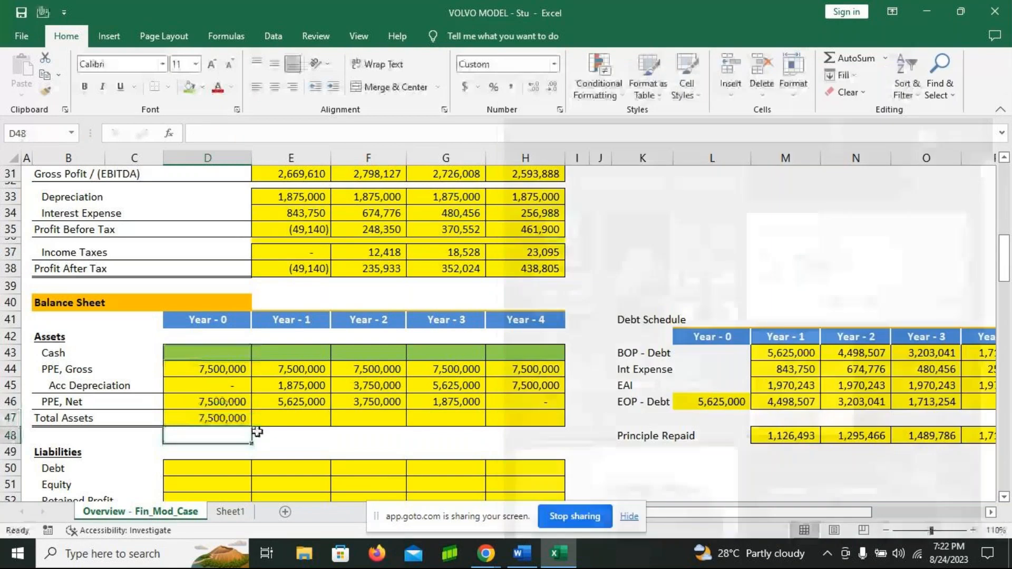
pyautogui.click(238, 418)
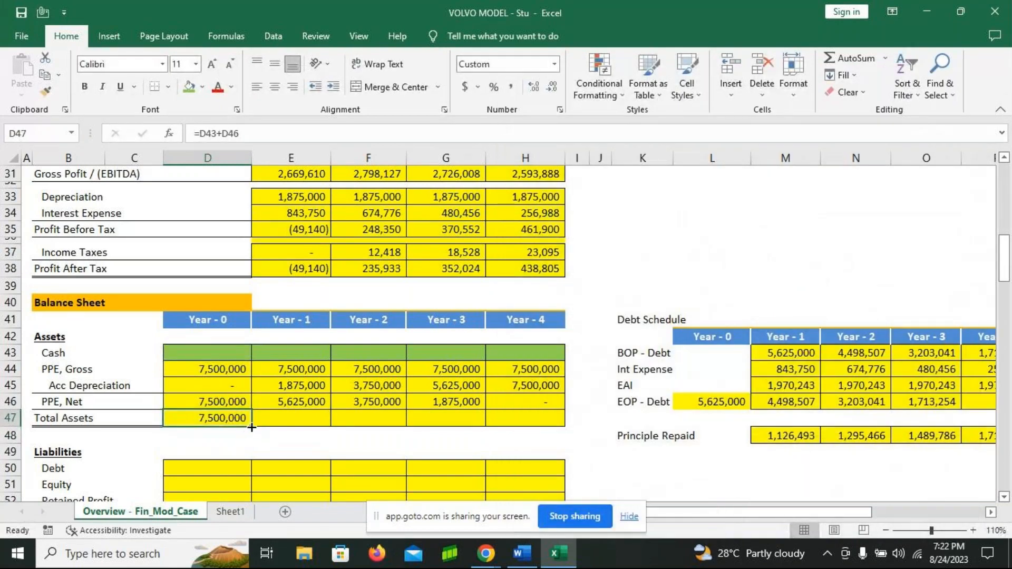
pyautogui.moveTo(251, 427); pyautogui.dragTo(528, 422)
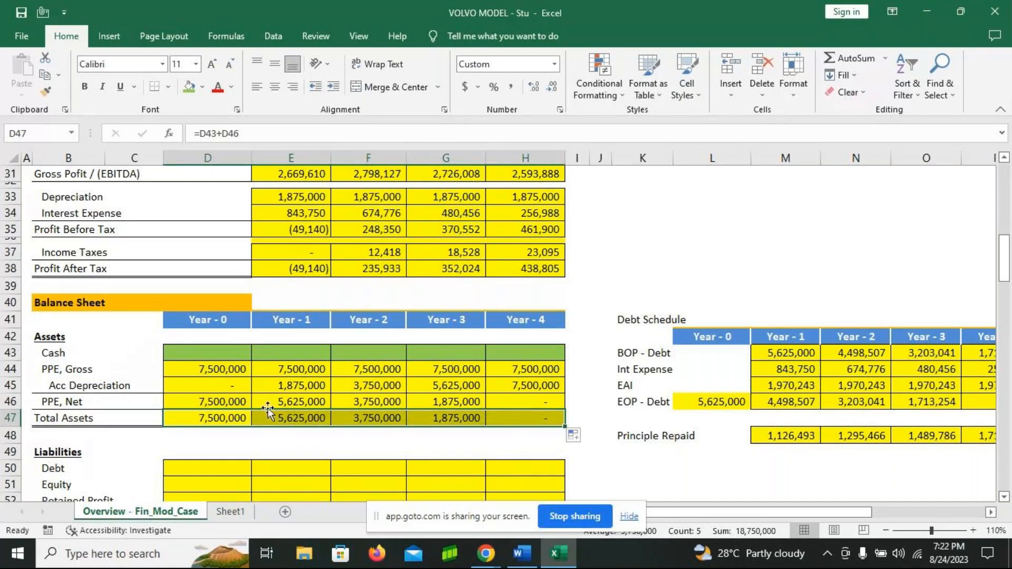
# - Link the Year 0 debt liability in D50 to the end-of-period debt in the debt schedule, =L46
pyautogui.scroll(-2, 268, 408)
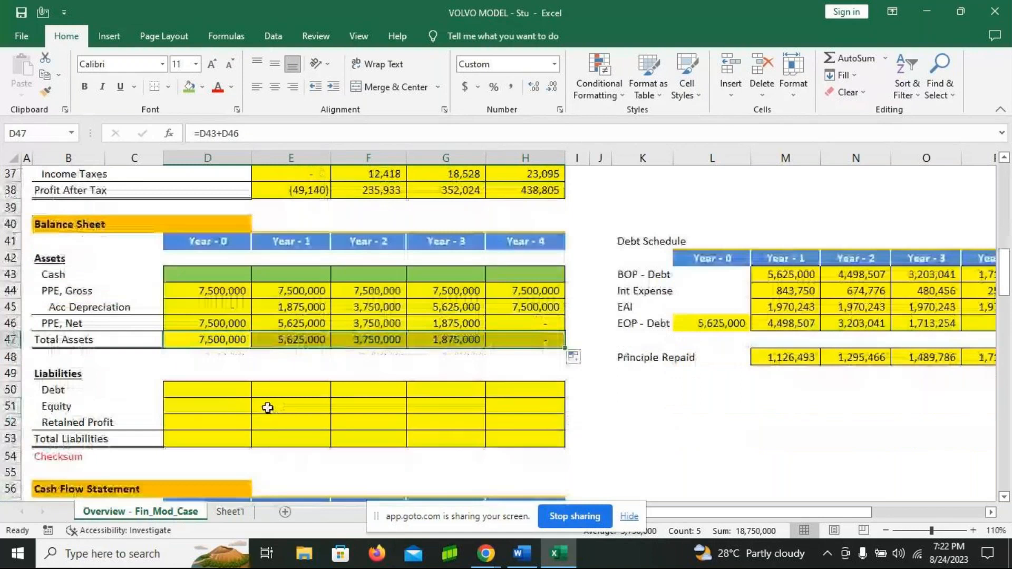
pyautogui.click(219, 400)
pyautogui.click(203, 385)
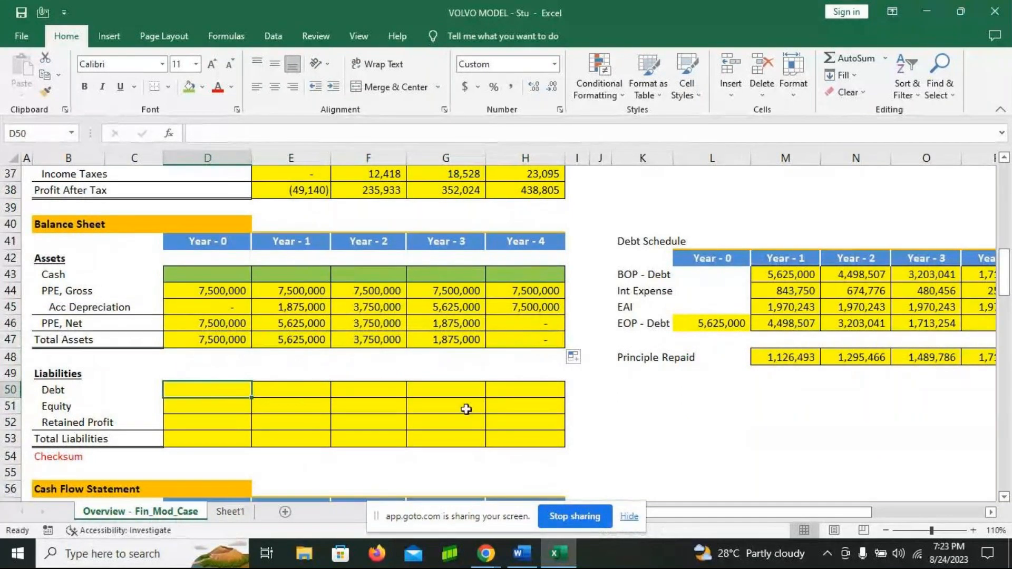
pyautogui.write('=')
pyautogui.click(734, 323)
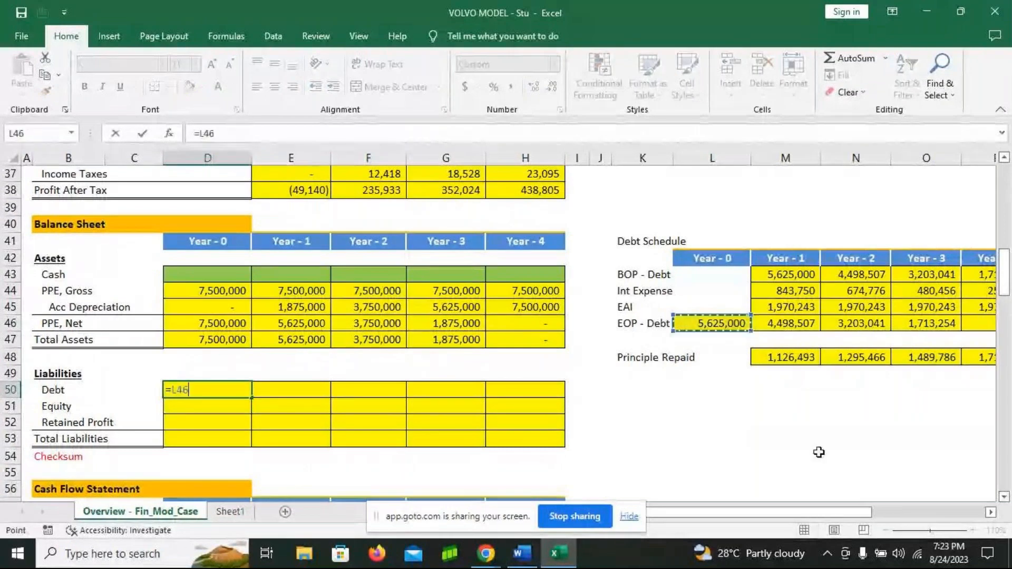
pyautogui.press('Return')
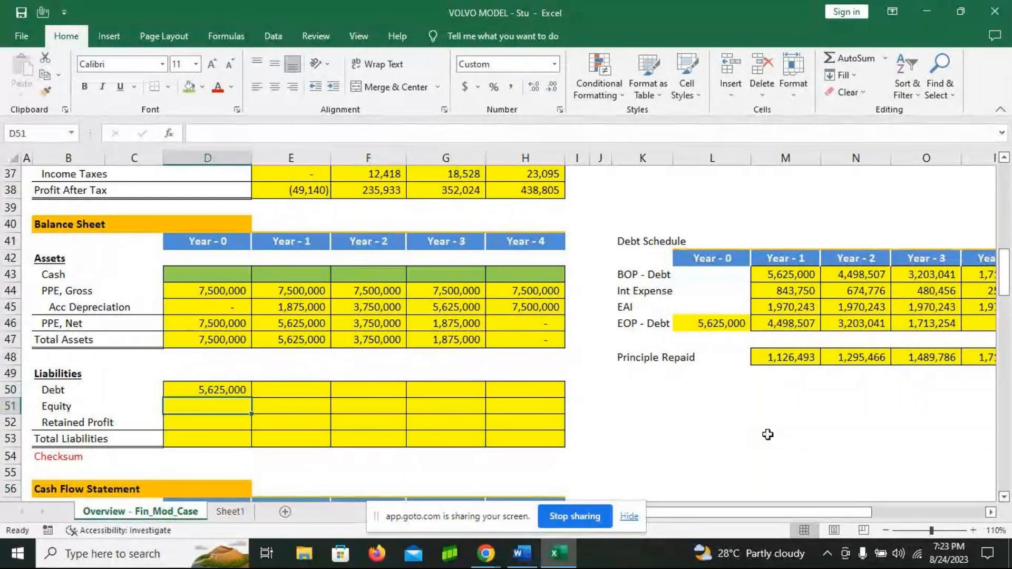
# - Link the Year 1 debt liability in E50 to the Year 1 end-of-period debt in the debt schedule, =M46
pyautogui.click(293, 390)
pyautogui.write('=')
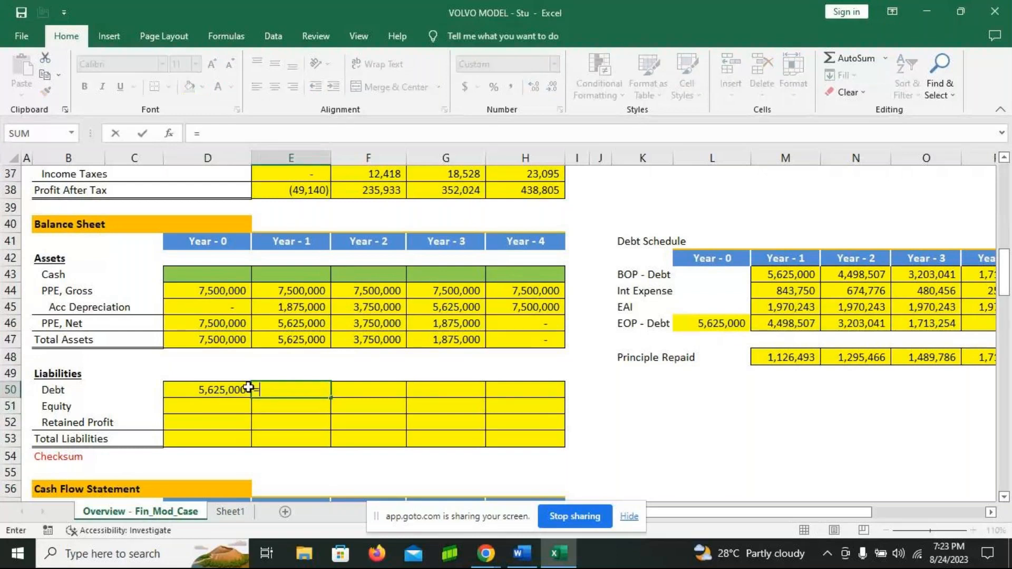
pyautogui.click(235, 389)
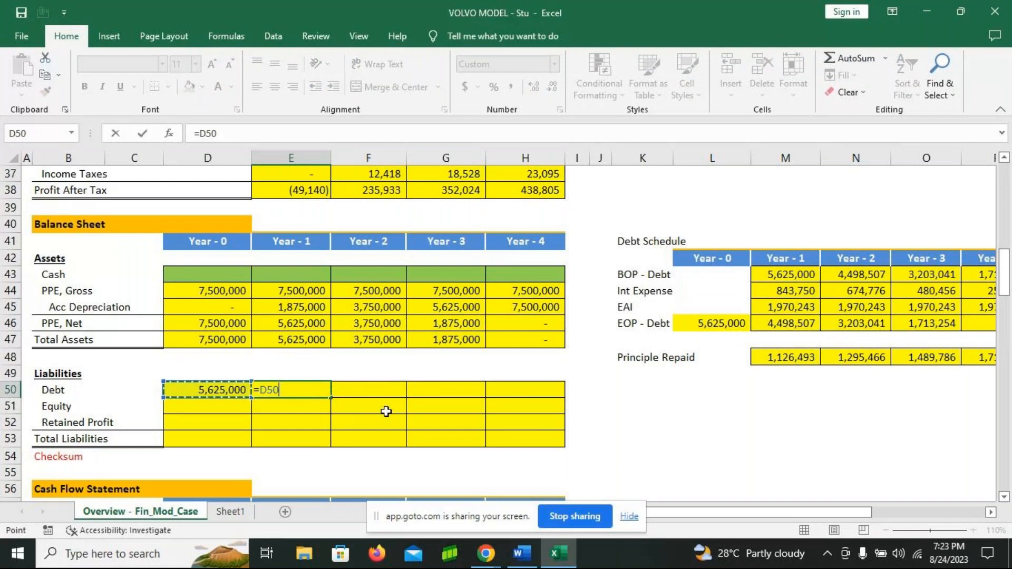
pyautogui.press('BackSpace')
pyautogui.press('BackSpace')
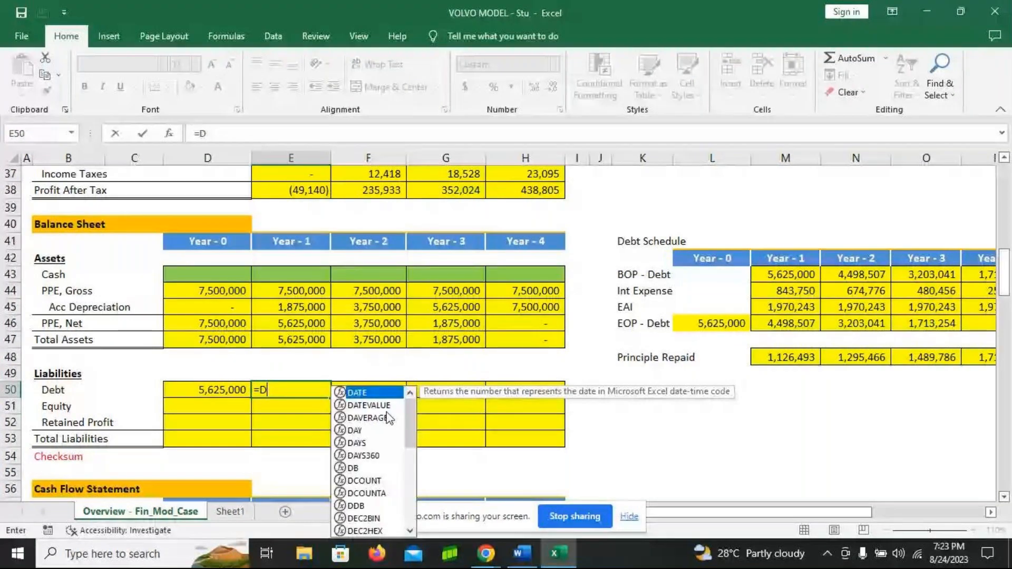
pyautogui.press('BackSpace')
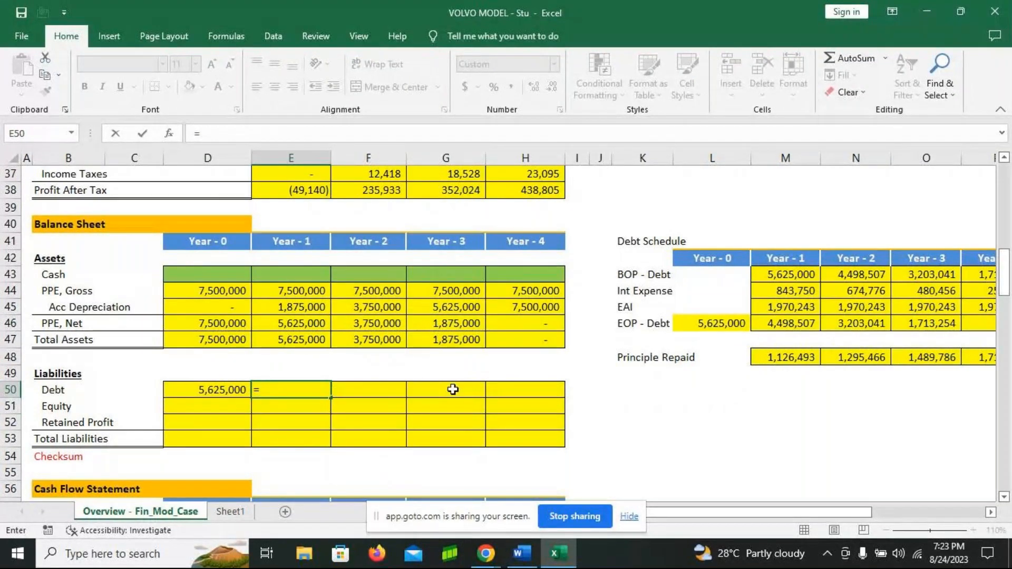
pyautogui.write('E4')
pyautogui.press('BackSpace')
pyautogui.press('BackSpace')
pyautogui.click(793, 326)
pyautogui.press('Return')
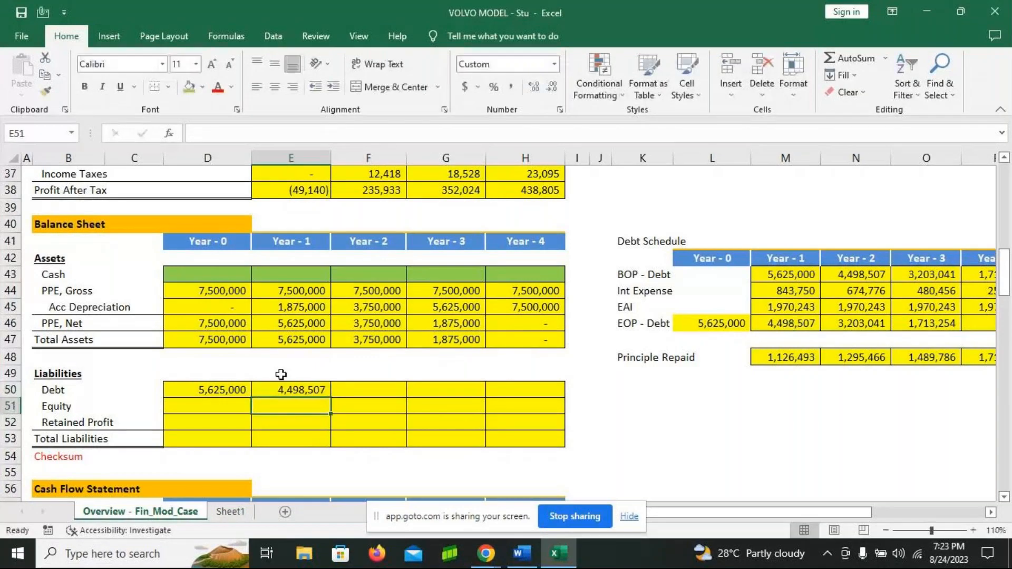
# - Fill the Year 0 debt formula from D50 across to Year 4 (H50)
pyautogui.click(302, 388)
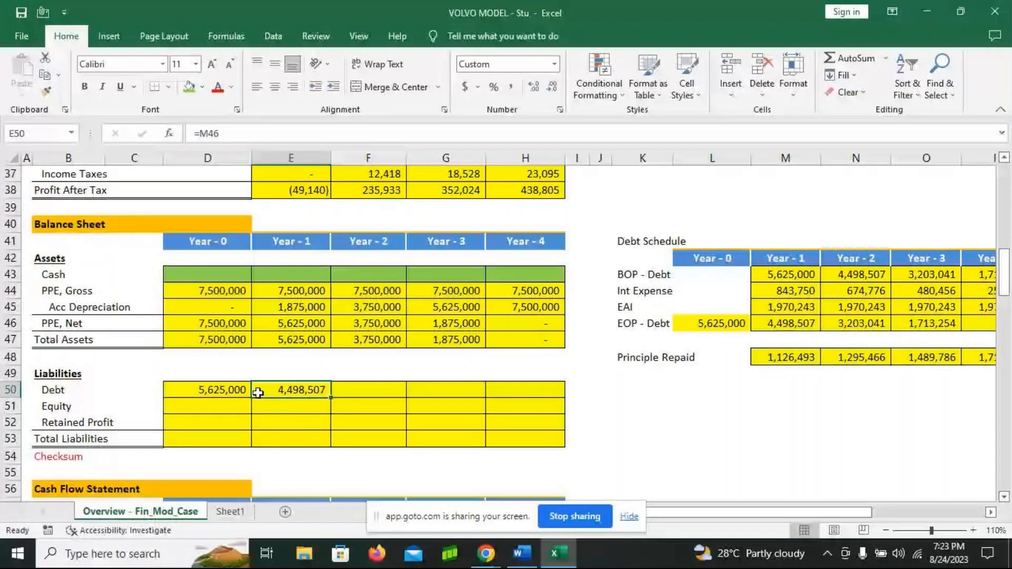
pyautogui.moveTo(211, 390); pyautogui.dragTo(548, 390)
pyautogui.hotkey('ctrl', 'r')
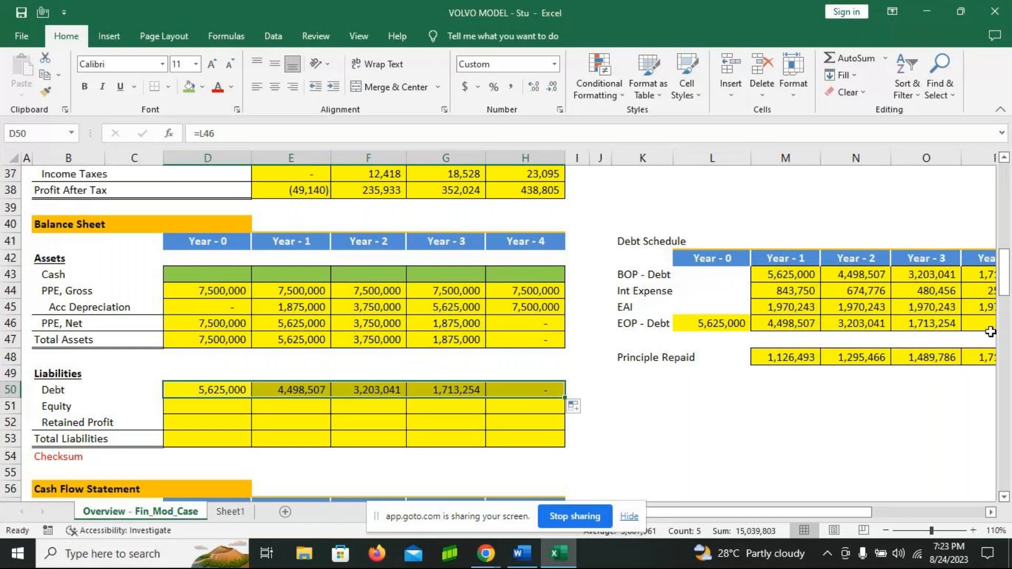
# - Fill in the equity row with 1,875,000 for Year 0 to Year 4 (D51:H51)
pyautogui.click(200, 411)
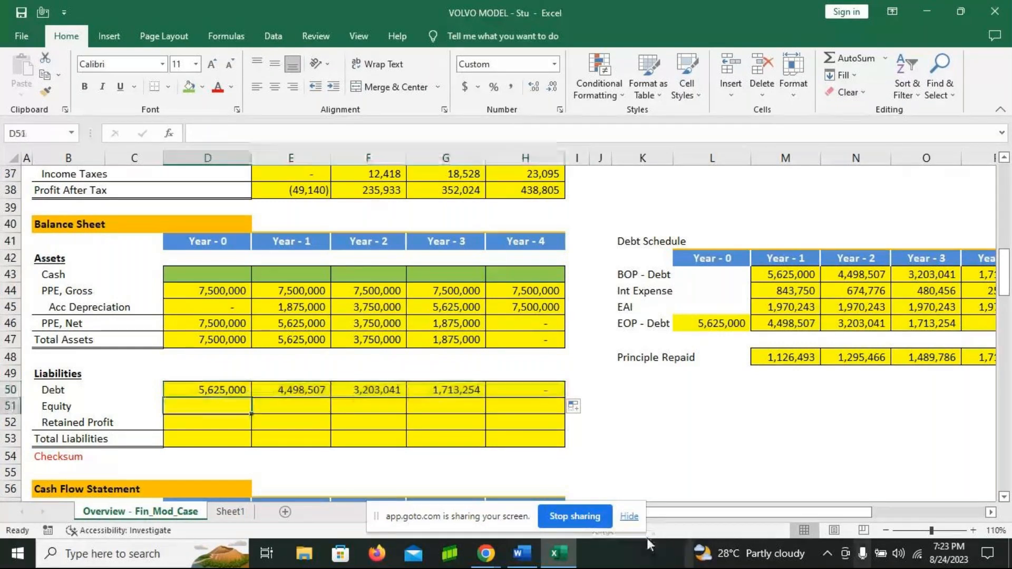
pyautogui.click(489, 563)
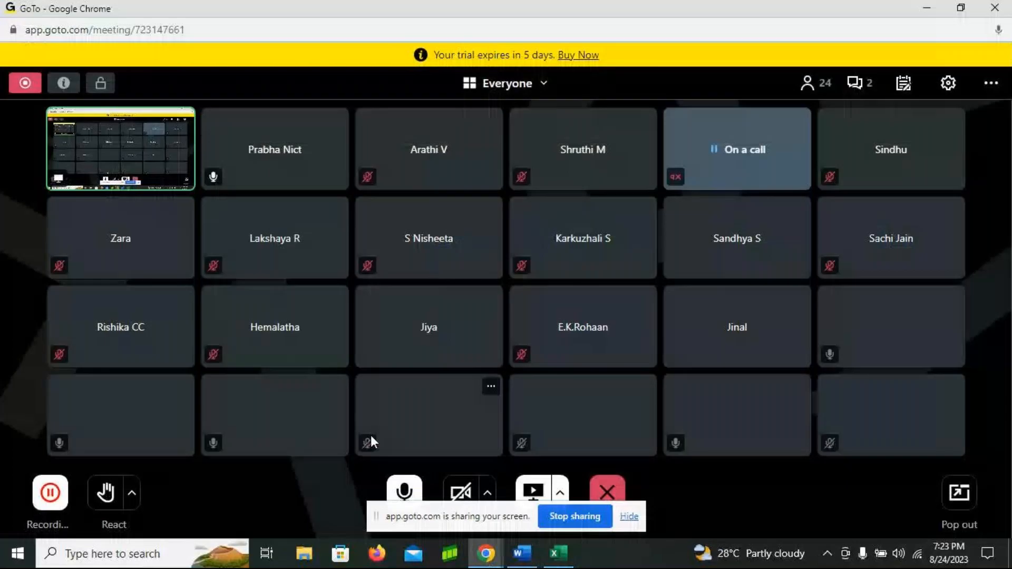
pyautogui.click(569, 558)
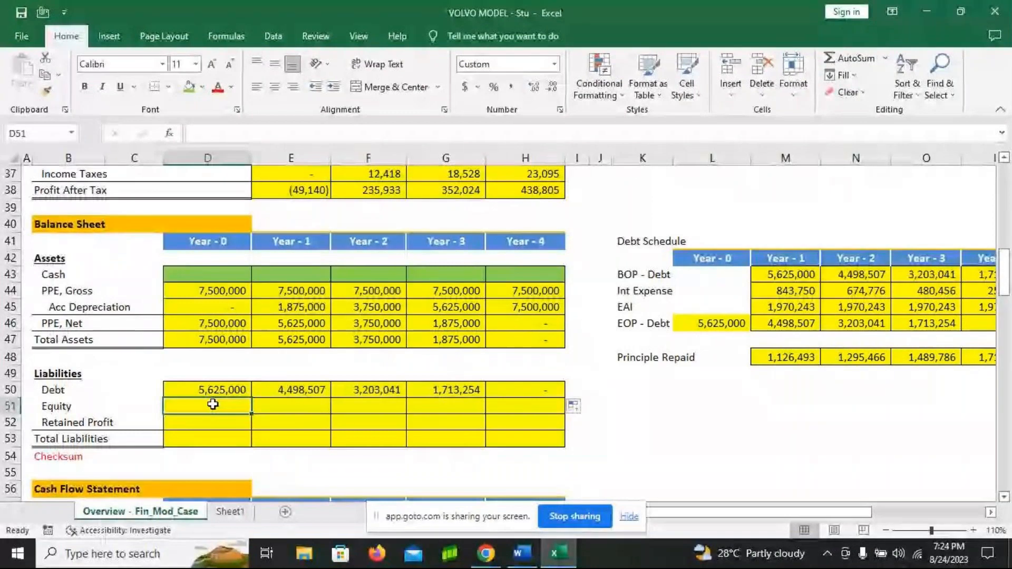
pyautogui.write('7')
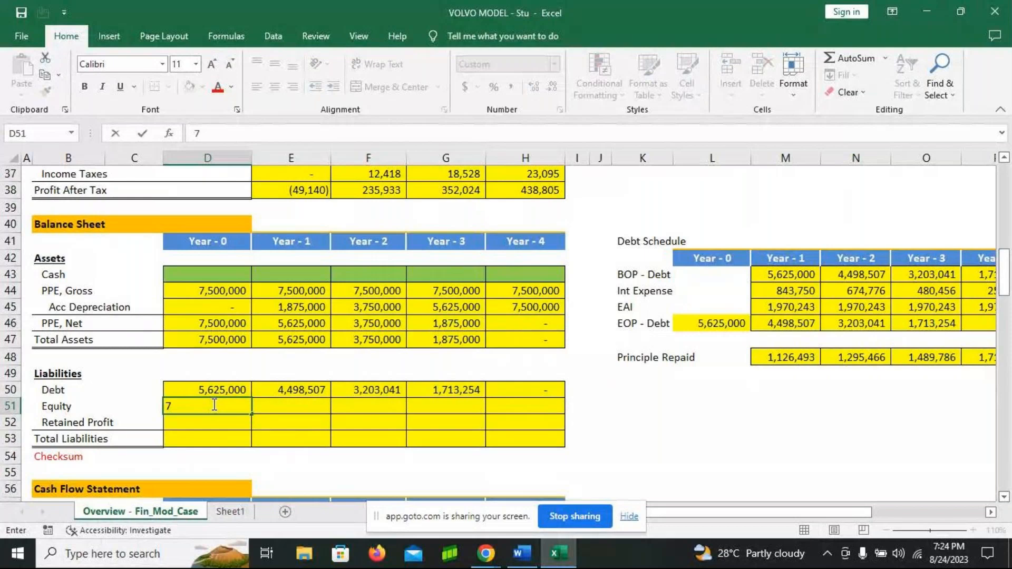
# - Set the Year 0 retained profit in D52 to zero
pyautogui.write('=')
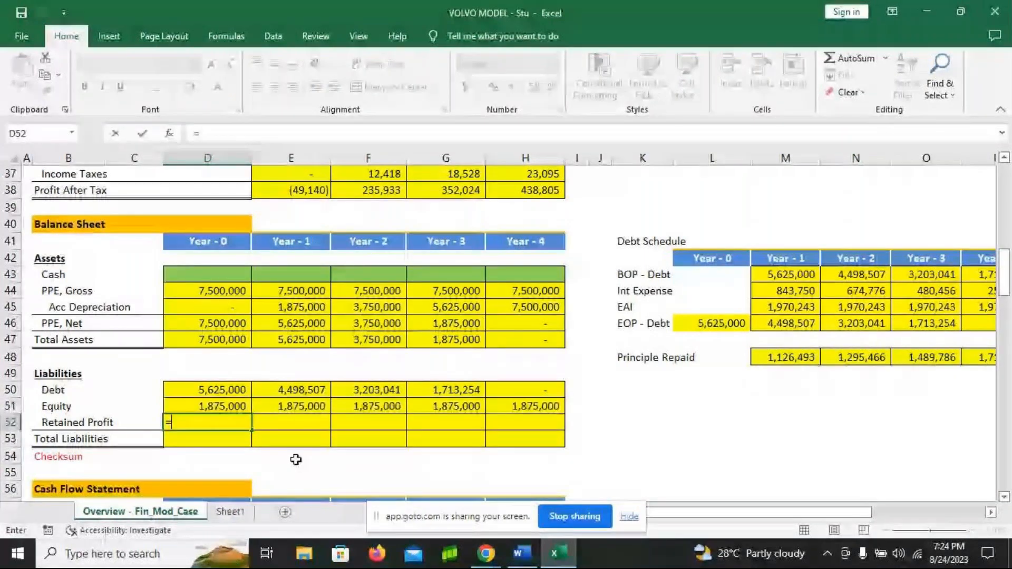
pyautogui.write('0')
pyautogui.press('Return')
# - Calculate the Year 1 retained profit in E52 as prior balance plus profit after tax, =D52+E38, and fill it across to Year 4 (H52)
pyautogui.click(281, 423)
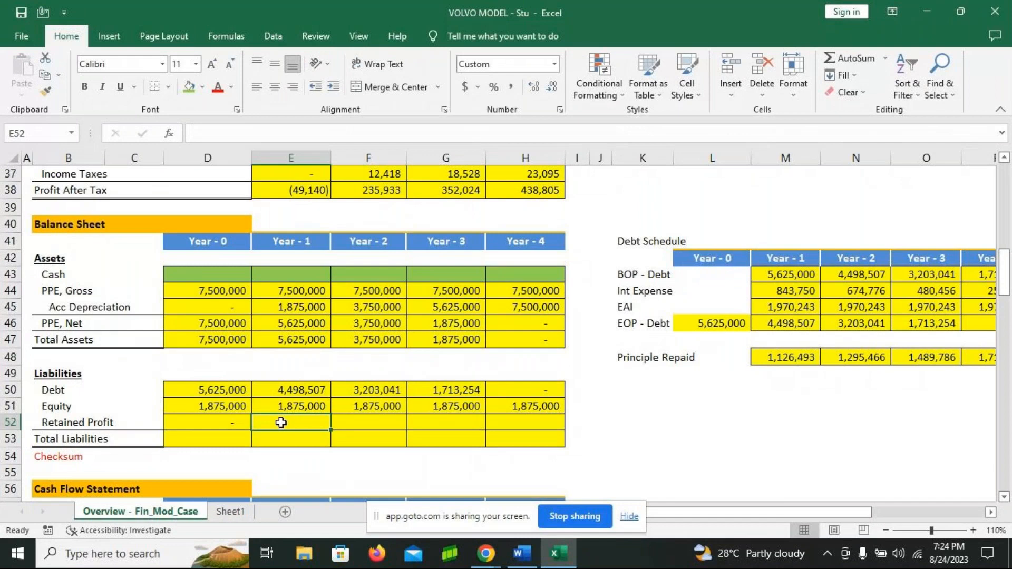
pyautogui.write('=')
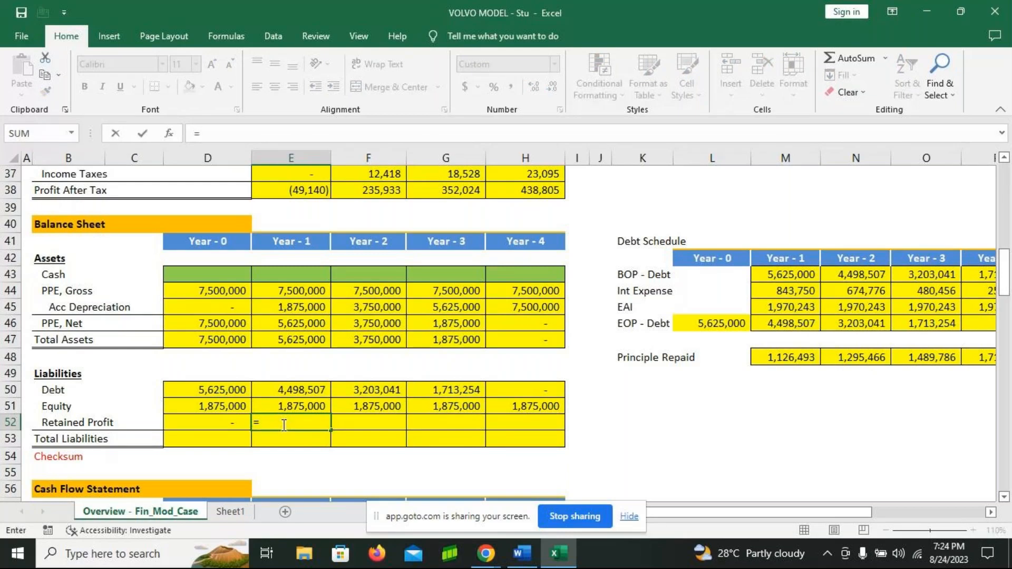
pyautogui.click(223, 420)
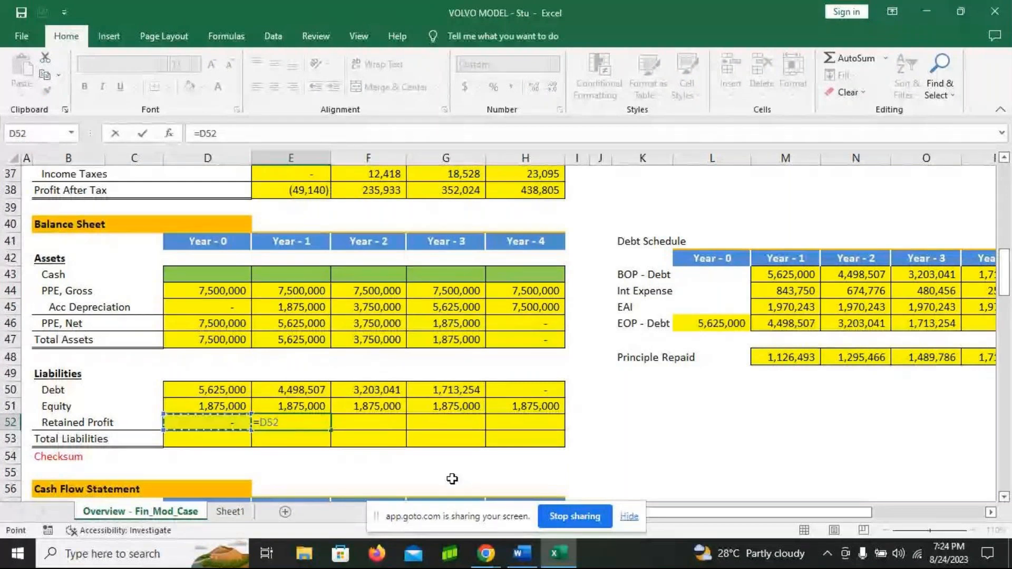
pyautogui.write('+')
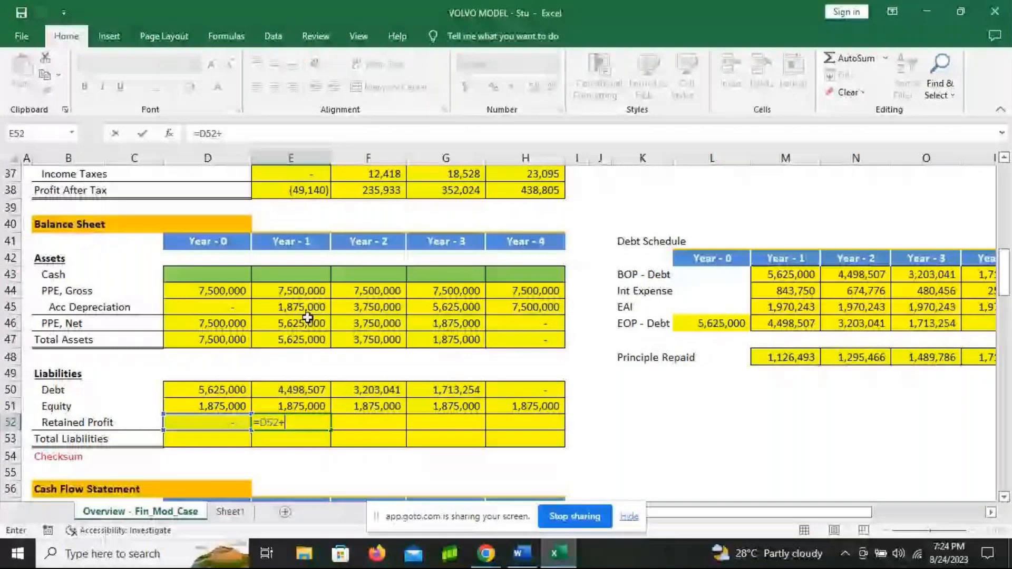
pyautogui.click(308, 191)
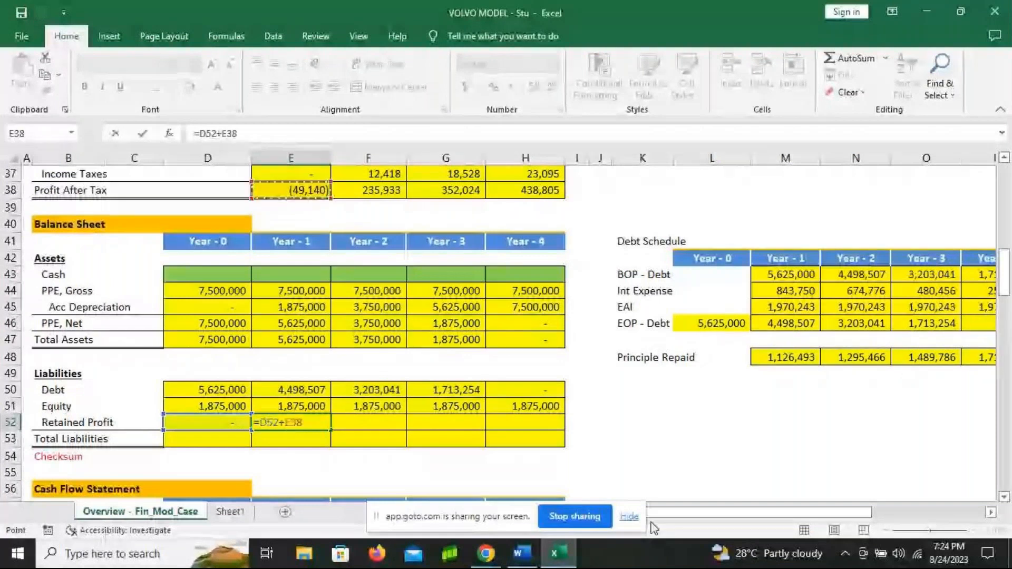
pyautogui.hotkey('ctrl', 'Return')
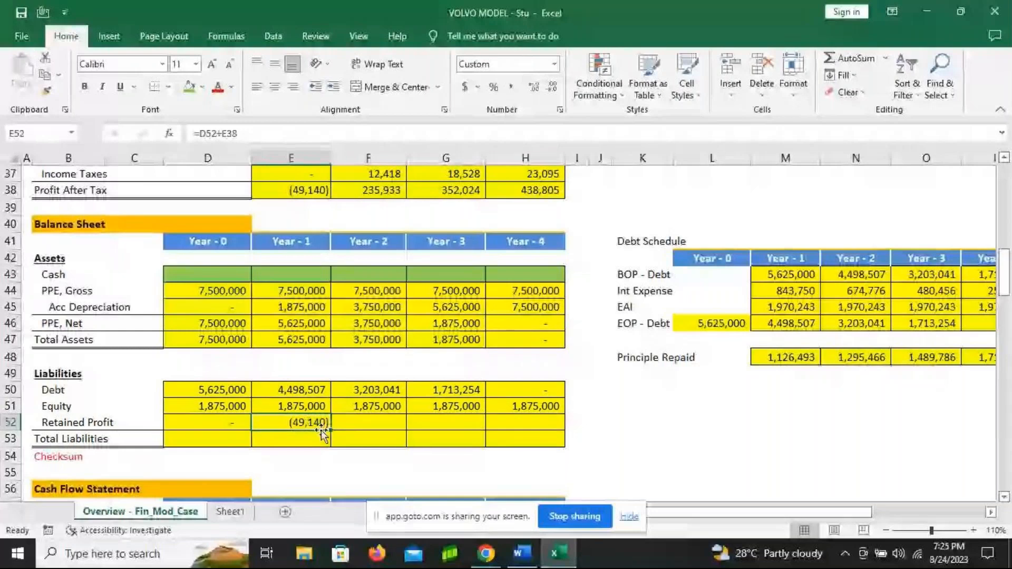
pyautogui.moveTo(322, 431); pyautogui.dragTo(526, 432)
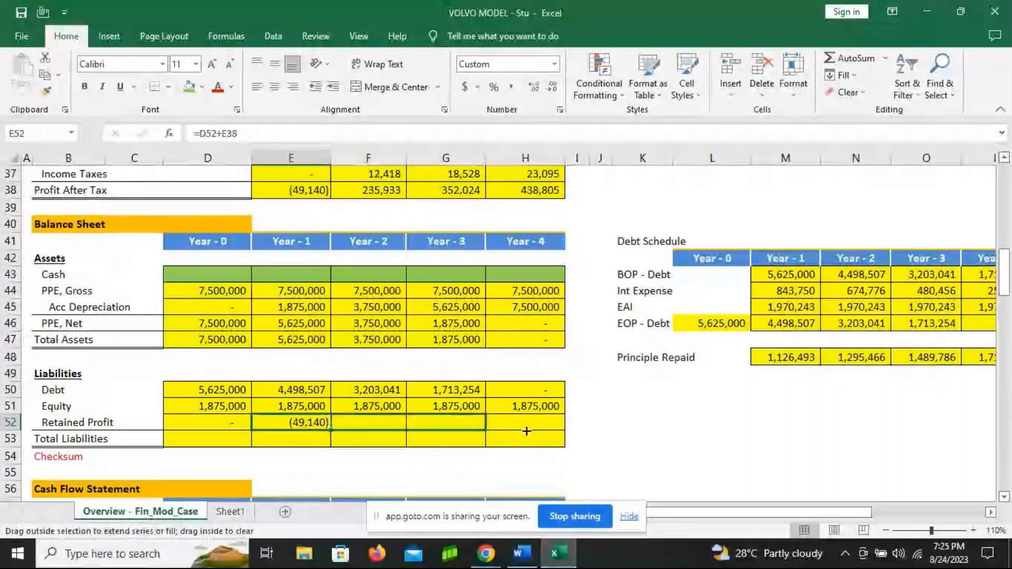
pyautogui.moveTo(527, 432); pyautogui.dragTo(526, 431)
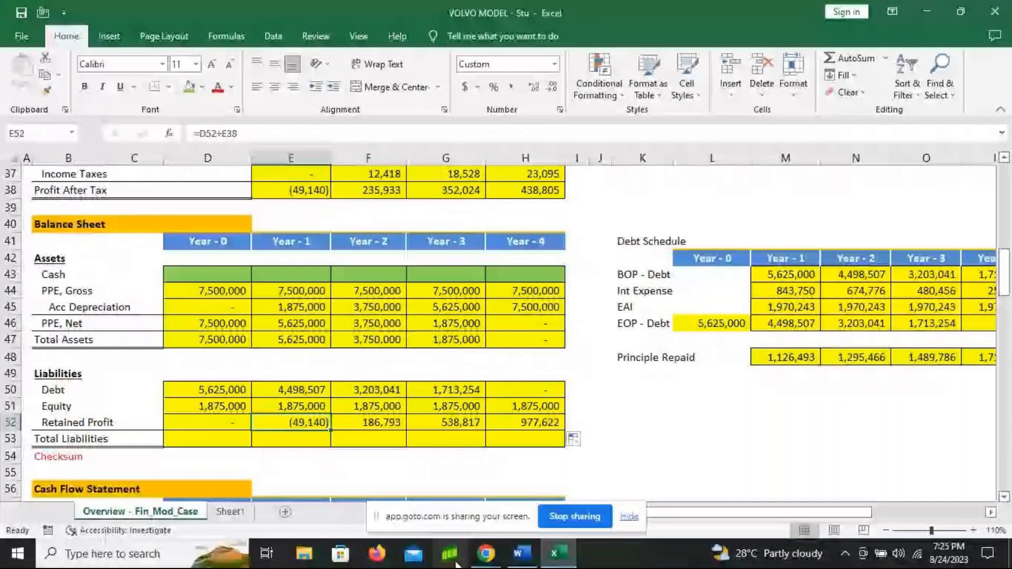
pyautogui.moveTo(569, 554)
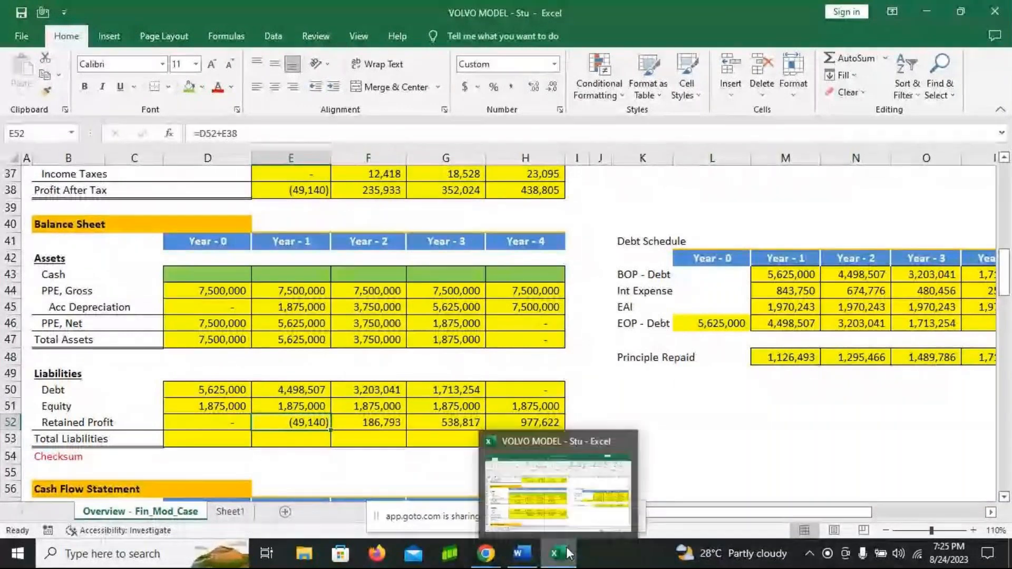
# - Switch to the GoTo meeting in Chrome, unmute the microphone and return to the Volvo workbook in Excel
pyautogui.click(496, 556)
pyautogui.click(531, 522)
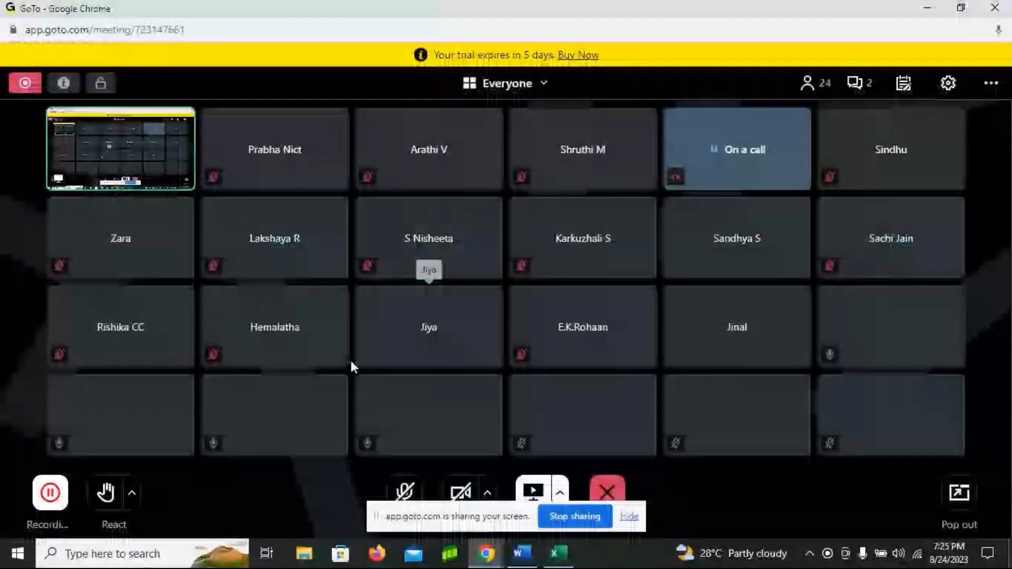
pyautogui.click(404, 491)
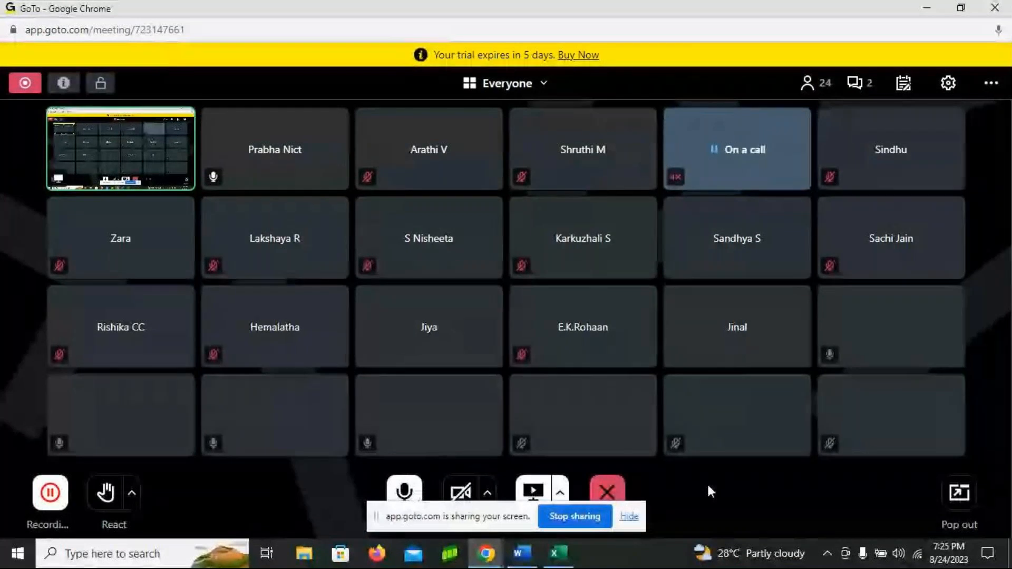
pyautogui.click(558, 563)
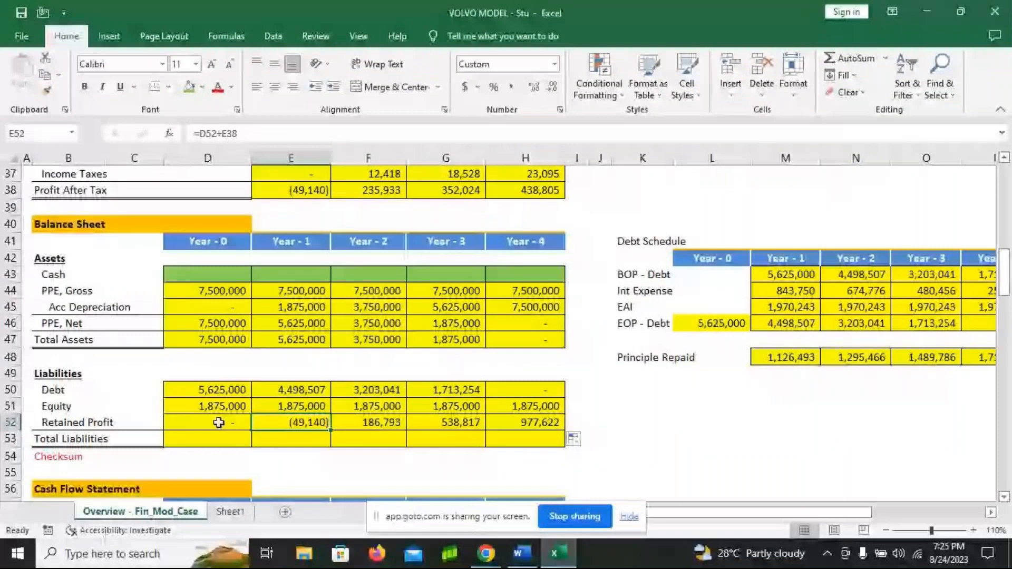
# - Clear the equity and retained profit rows (D51:H52) and re-enter the Year 0 equity in D51 as =7500000*25%
pyautogui.moveTo(219, 406); pyautogui.dragTo(527, 423)
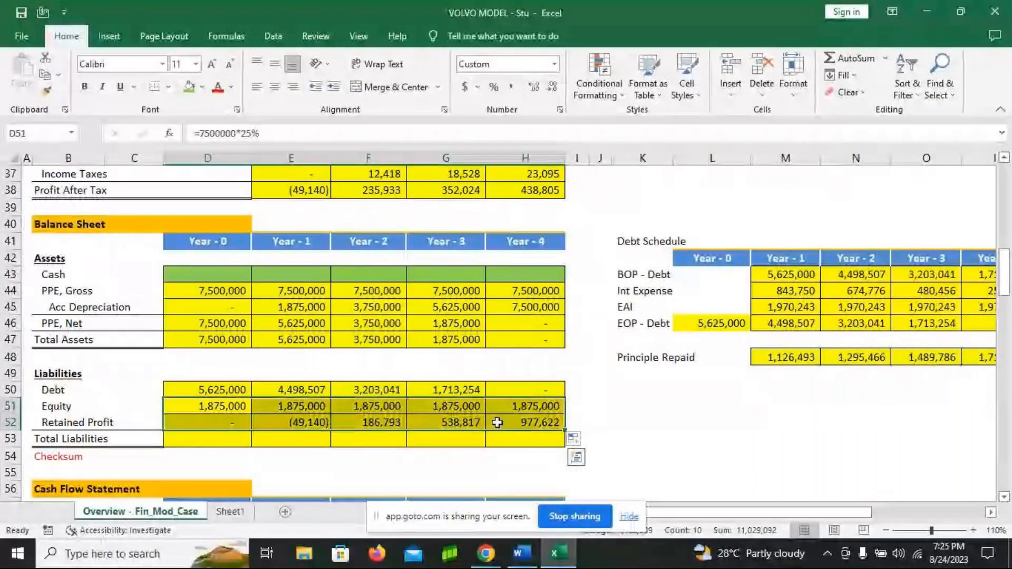
pyautogui.press('Delete')
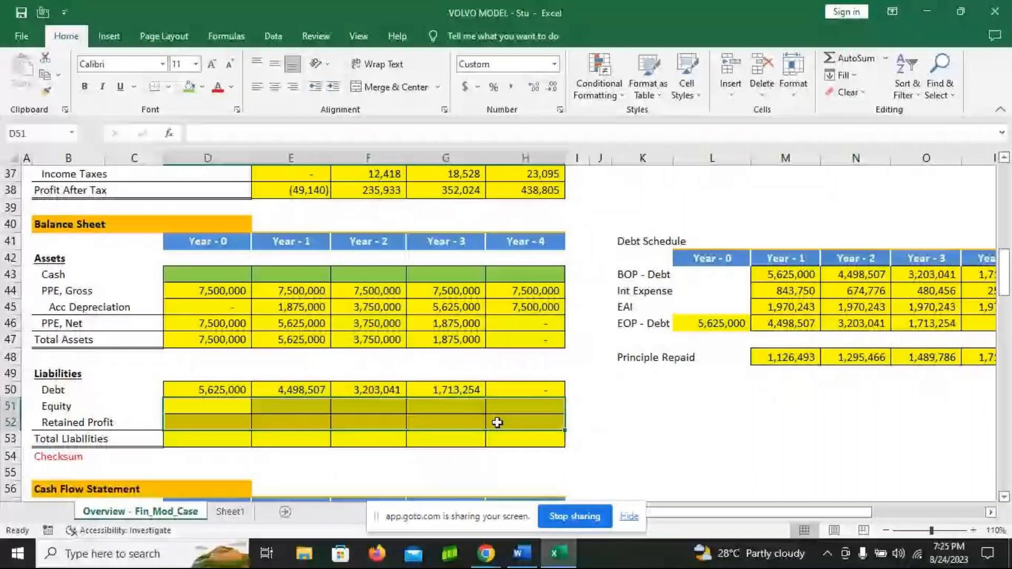
pyautogui.click(217, 410)
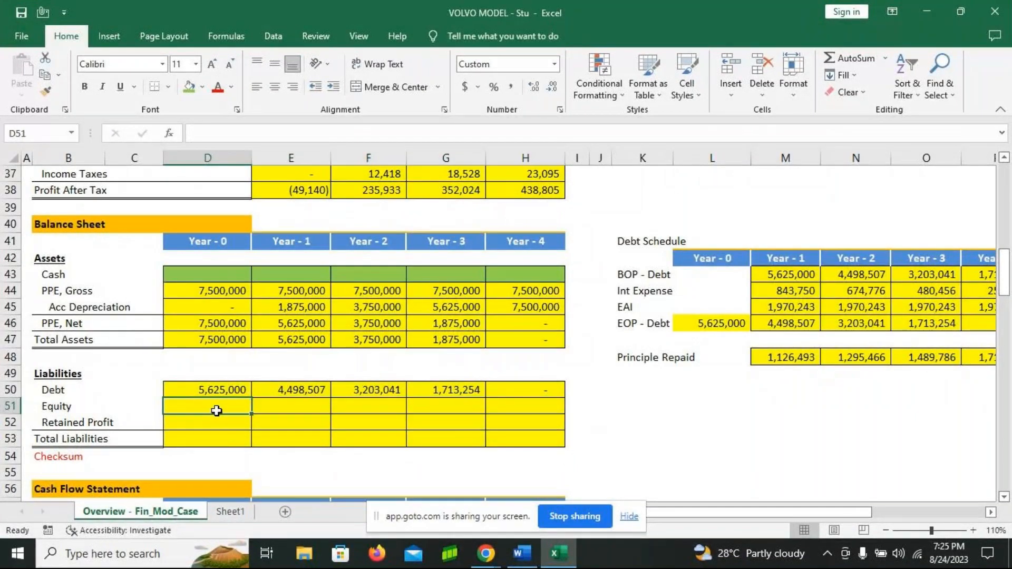
pyautogui.write('=75')
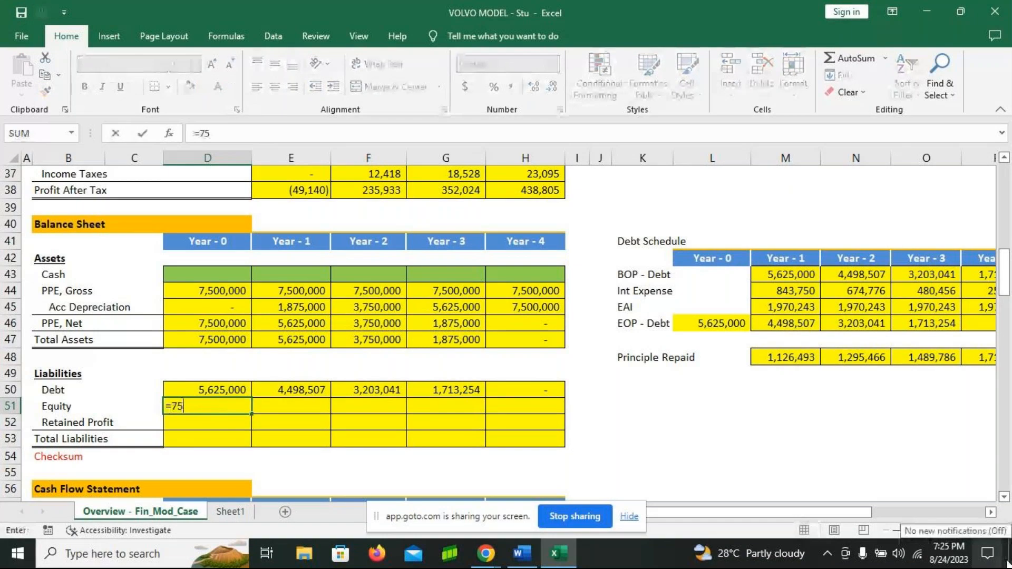
pyautogui.write('00000')
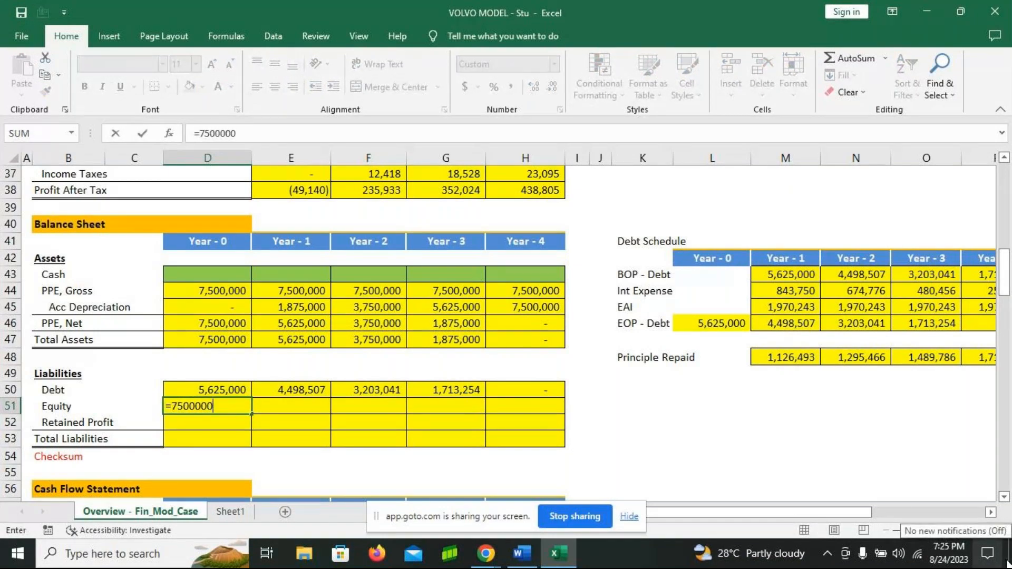
pyautogui.write('*25%')
pyautogui.press('Return')
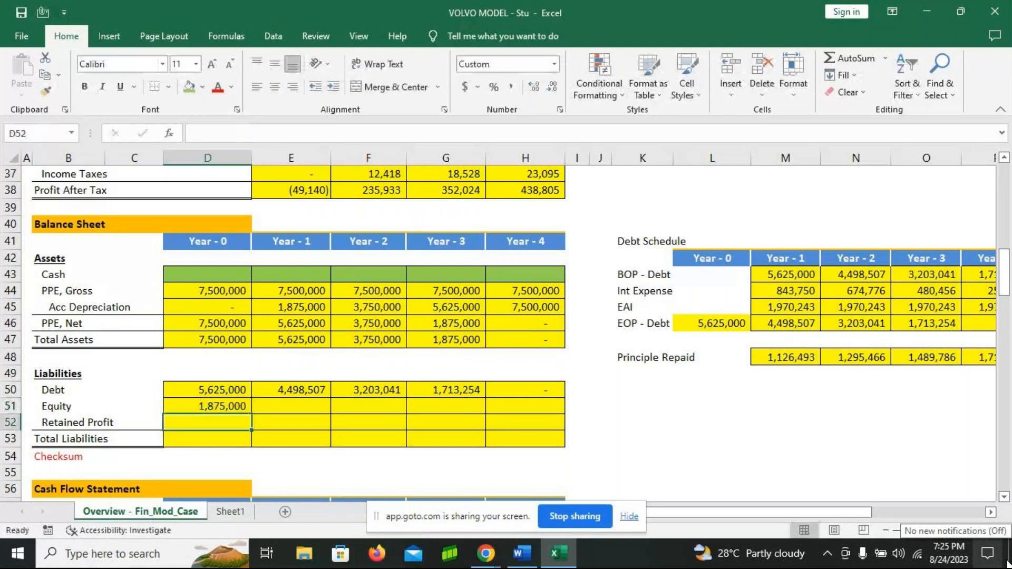
# - Link the Year 1 equity in E51 to the Year 0 value in D51 and fill it across to Year 4 (H51)
pyautogui.click(277, 406)
pyautogui.write('=')
pyautogui.press('Left')
pyautogui.press('Return')
pyautogui.click(284, 408)
pyautogui.moveTo(331, 415); pyautogui.dragTo(527, 416)
# - Enter =0 as the Year 0 retained profit in D52
pyautogui.click(184, 426)
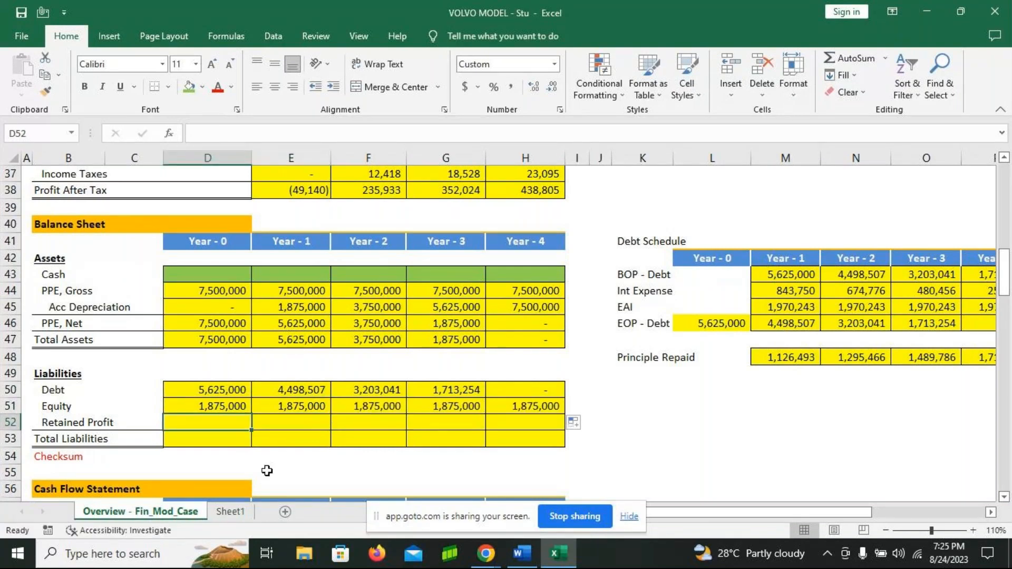
pyautogui.write('=')
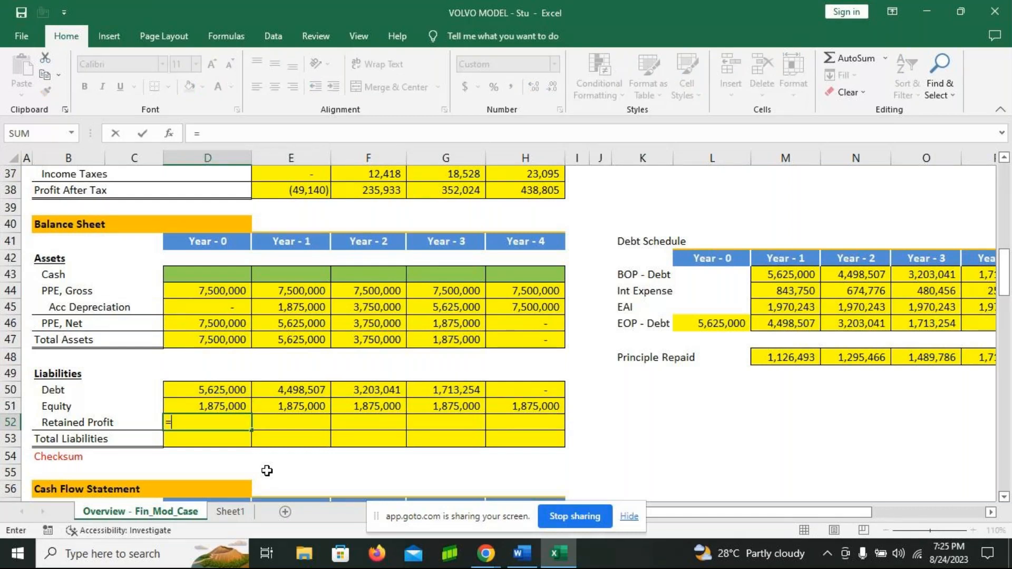
pyautogui.write('0')
pyautogui.press('Return')
# - Calculate the Year 1 retained profit in E52 as =D52+E38 and fill it across to Year 4 (H52)
pyautogui.click(302, 424)
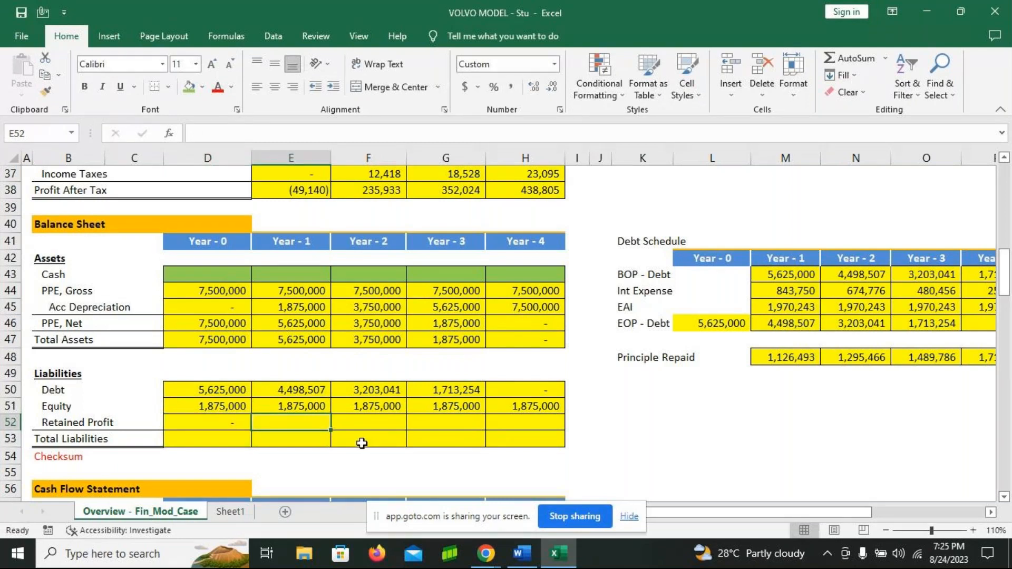
pyautogui.write('=')
pyautogui.press('Left')
pyautogui.write('+')
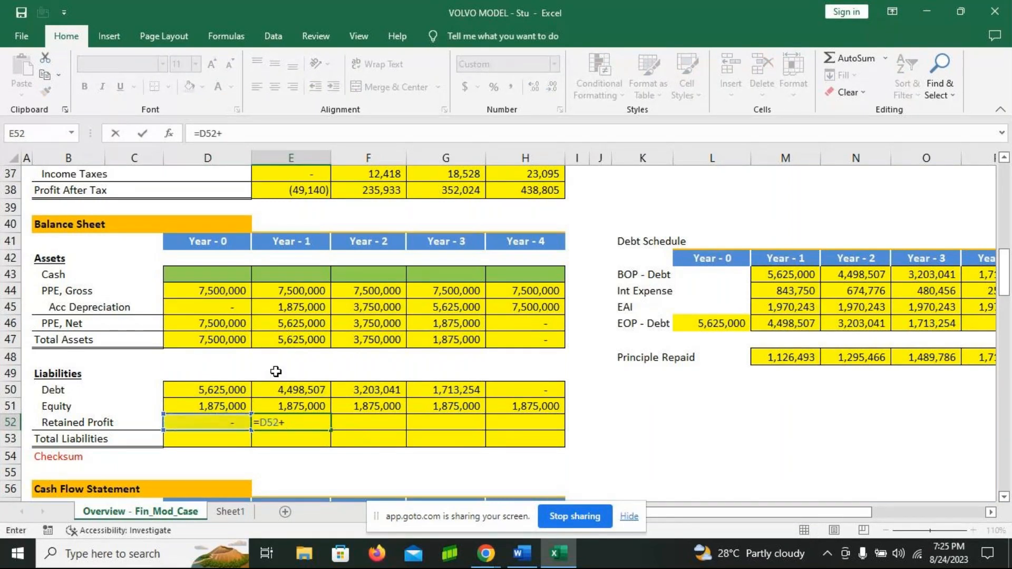
pyautogui.click(297, 194)
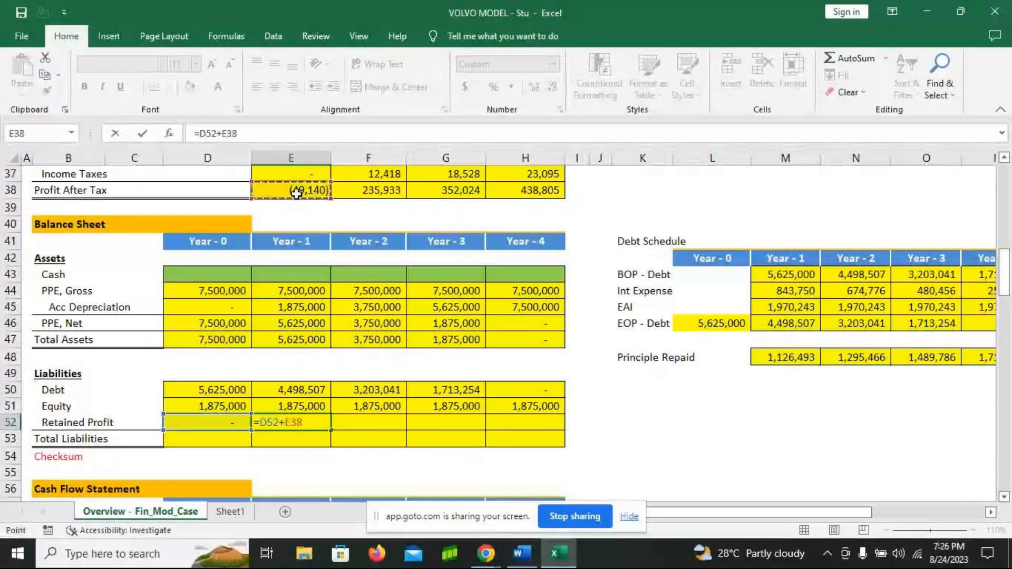
pyautogui.press('Return')
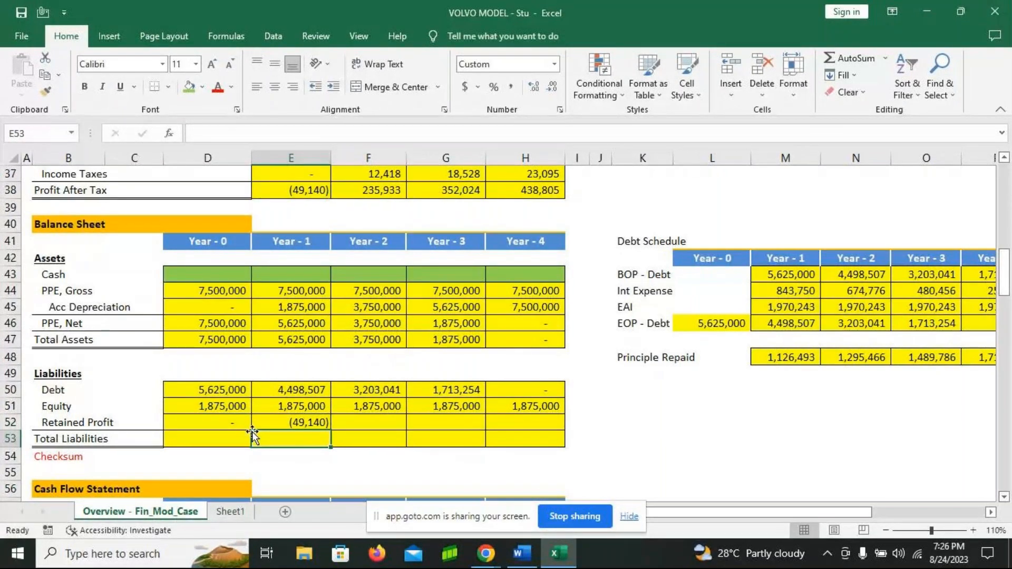
pyautogui.press('Up')
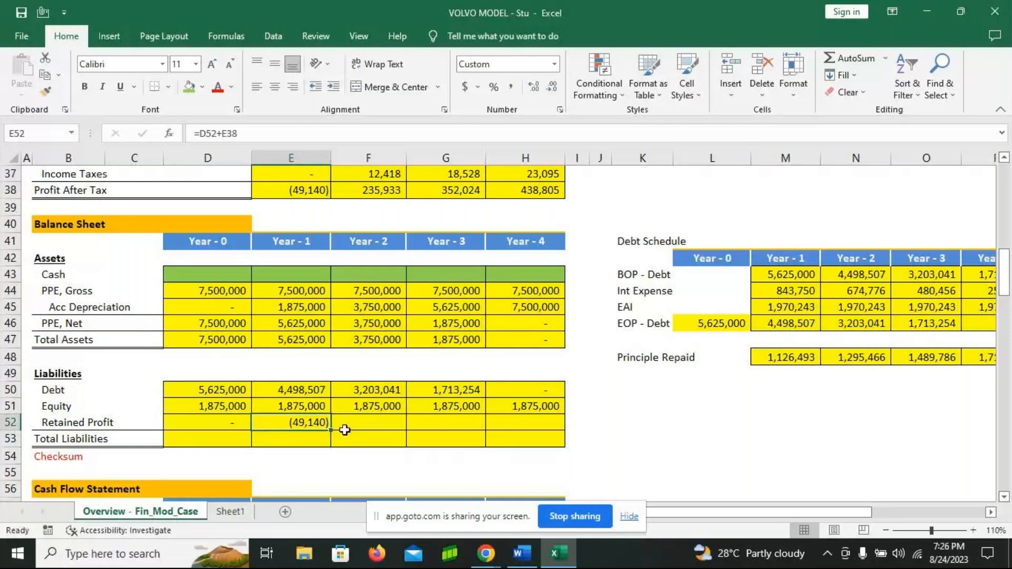
pyautogui.moveTo(330, 433); pyautogui.dragTo(534, 429)
# - Calculate the Year 0 total liabilities in D53 as =D50+D51+D52 and fill the formula across to Year 4 (H53)
pyautogui.click(230, 440)
pyautogui.write('=')
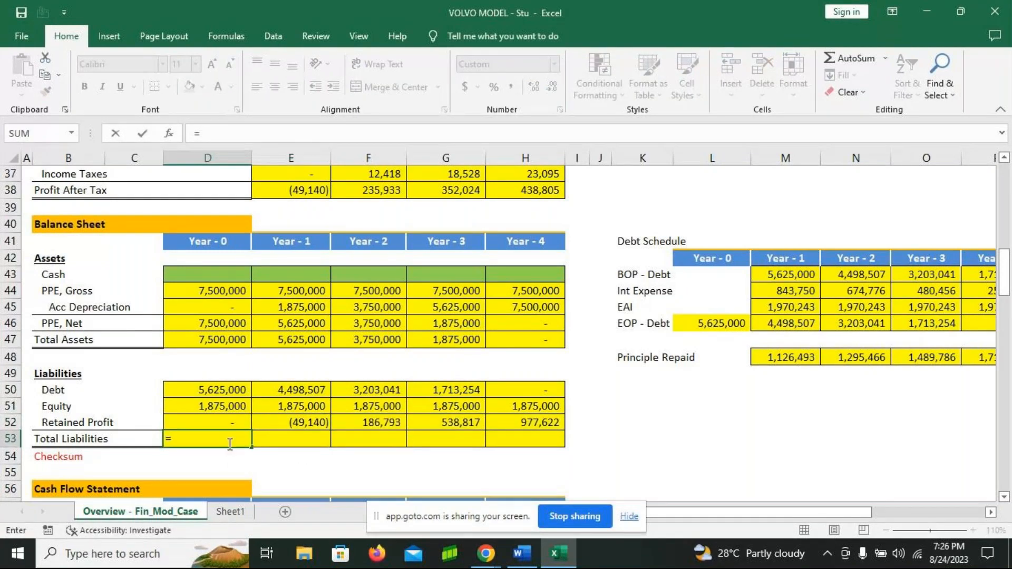
pyautogui.click(219, 390)
pyautogui.write('+')
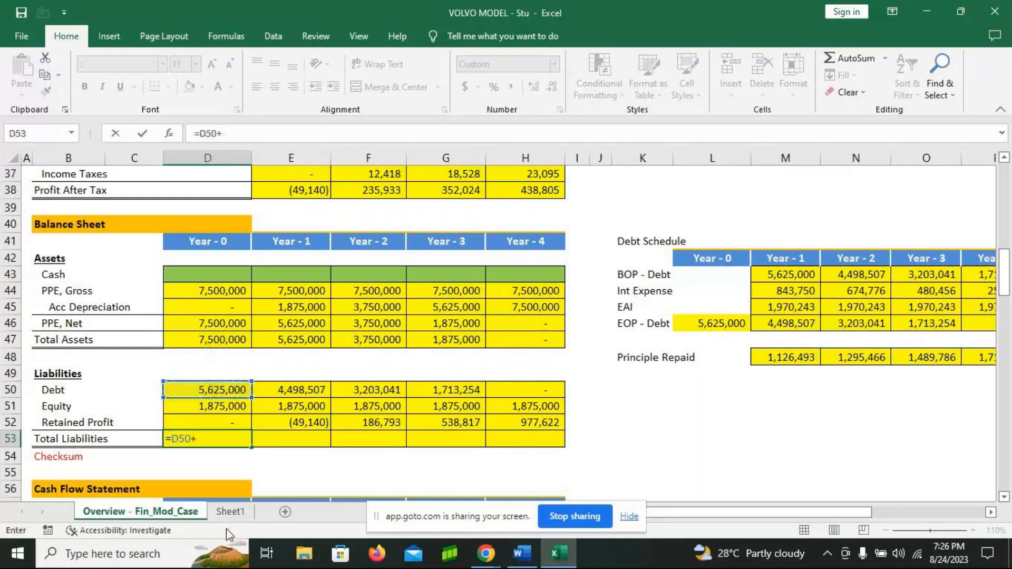
pyautogui.click(206, 403)
pyautogui.write('+')
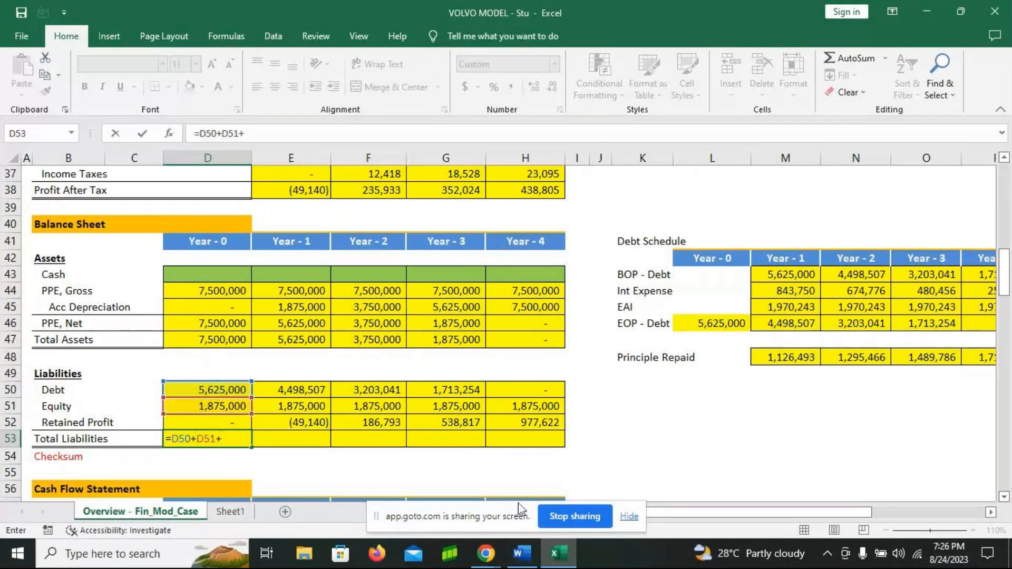
pyautogui.click(242, 422)
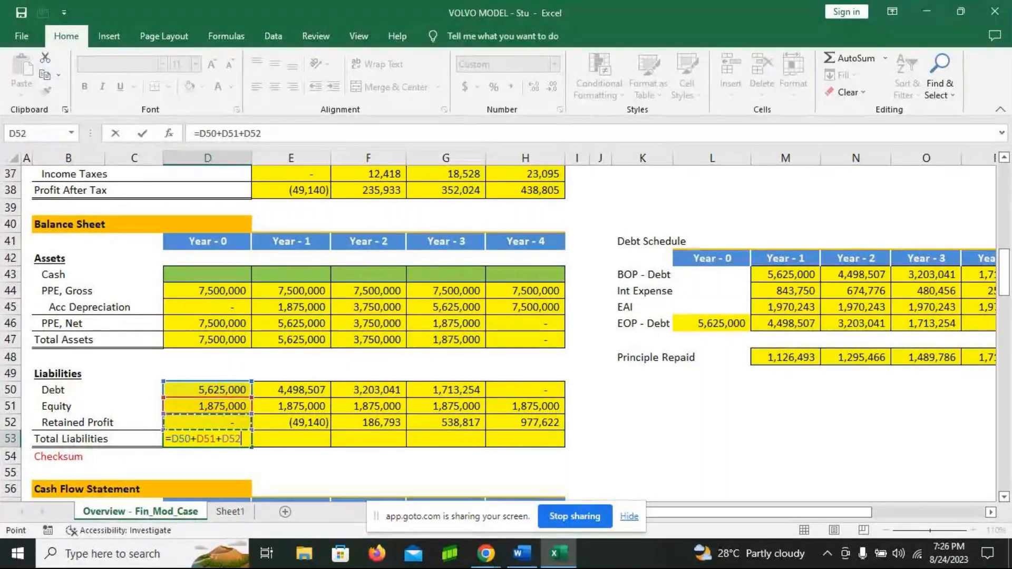
pyautogui.press('Return')
pyautogui.click(232, 439)
pyautogui.moveTo(251, 447); pyautogui.dragTo(553, 448)
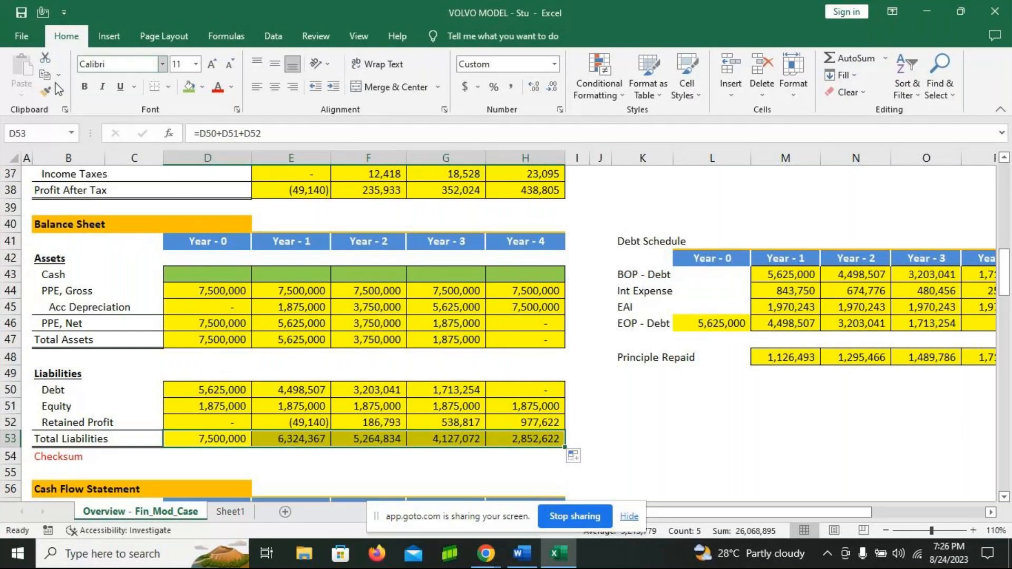
# - Review the income statement and balance sheet rows and the blank cash flow statement below them
pyautogui.scroll(-2, 323, 324)
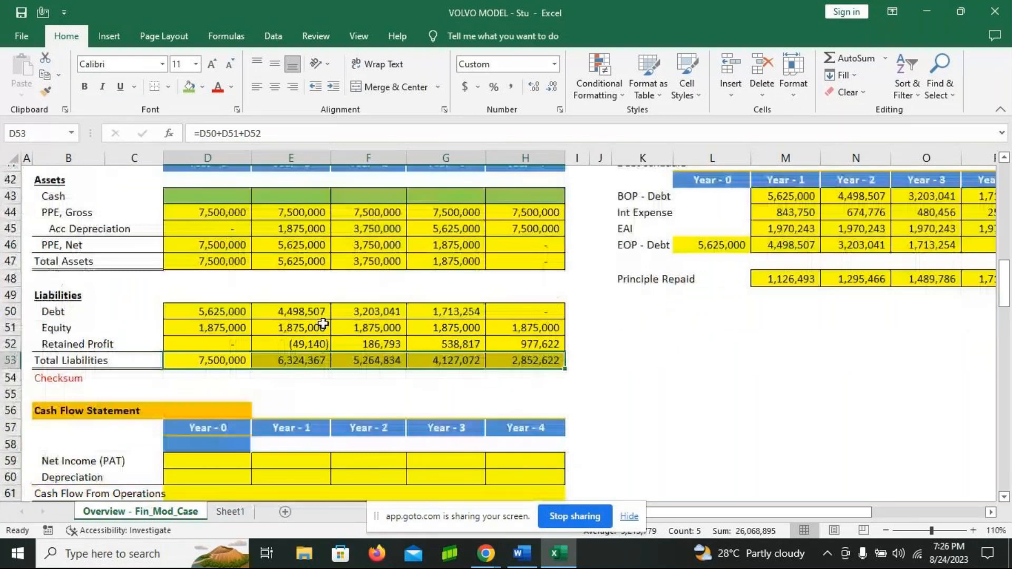
pyautogui.scroll(1, 323, 324)
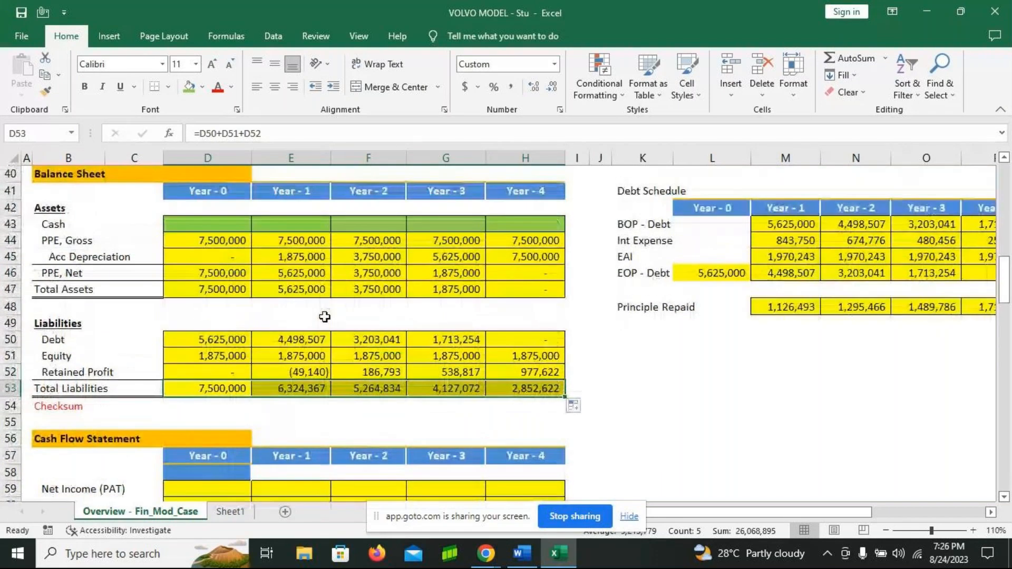
pyautogui.scroll(1, 324, 317)
pyautogui.scroll(4, 253, 274)
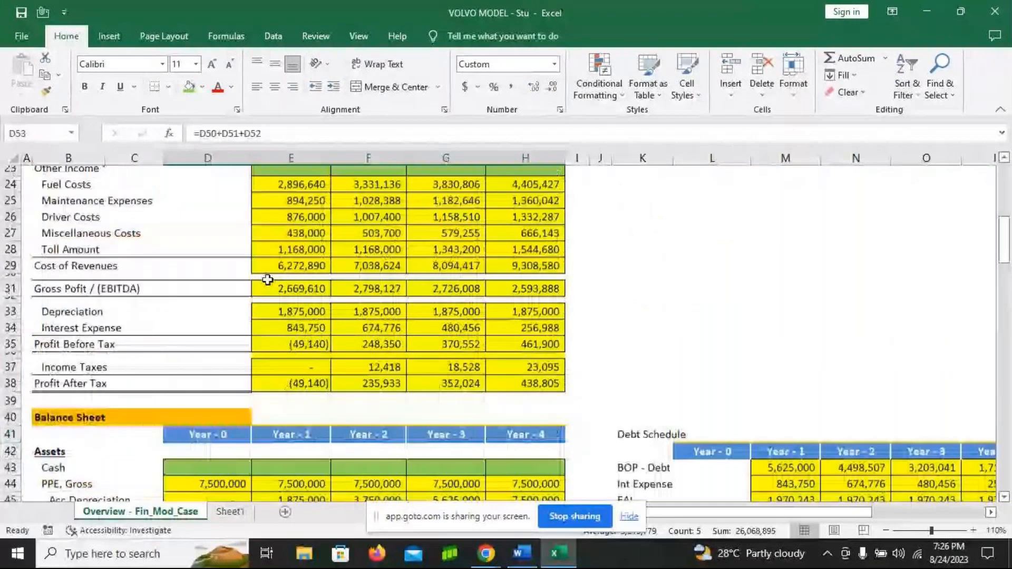
pyautogui.scroll(-8, 268, 280)
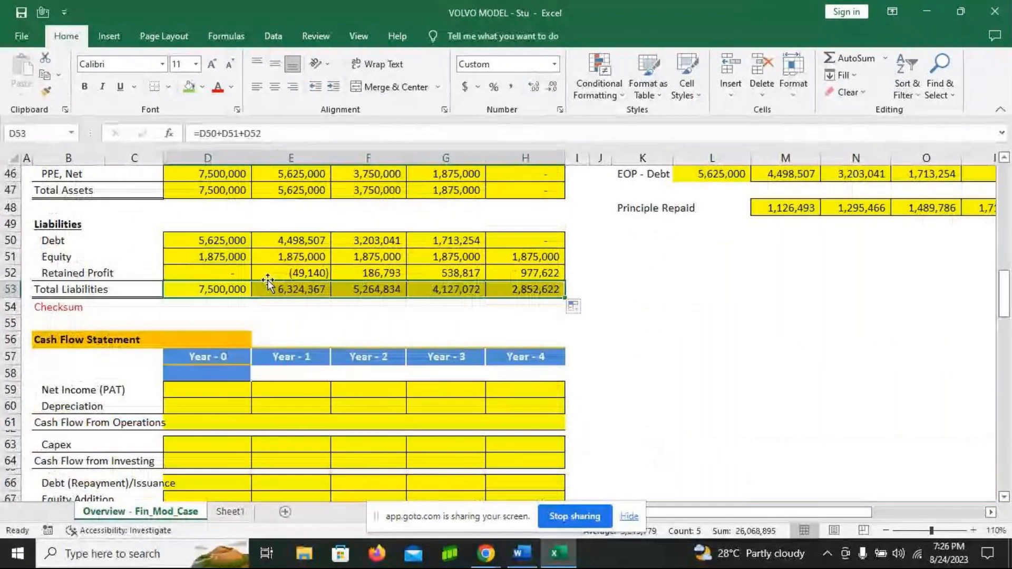
pyautogui.scroll(-1, 268, 280)
pyautogui.scroll(-1, 268, 280)
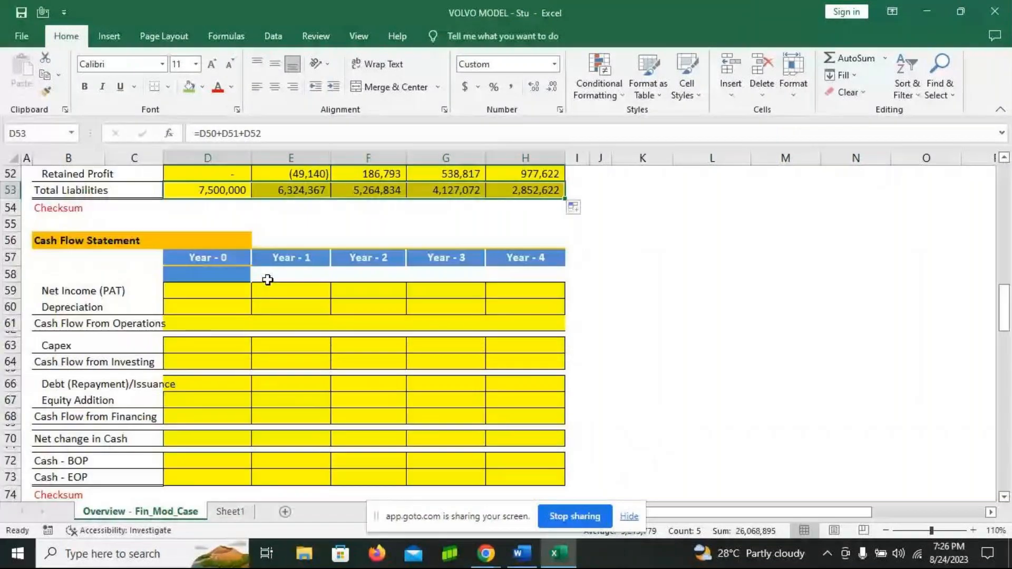
# - Check the participants in the GoTo meeting in Chrome and return to the Volvo workbook in Excel
pyautogui.moveTo(485, 554)
pyautogui.click(530, 523)
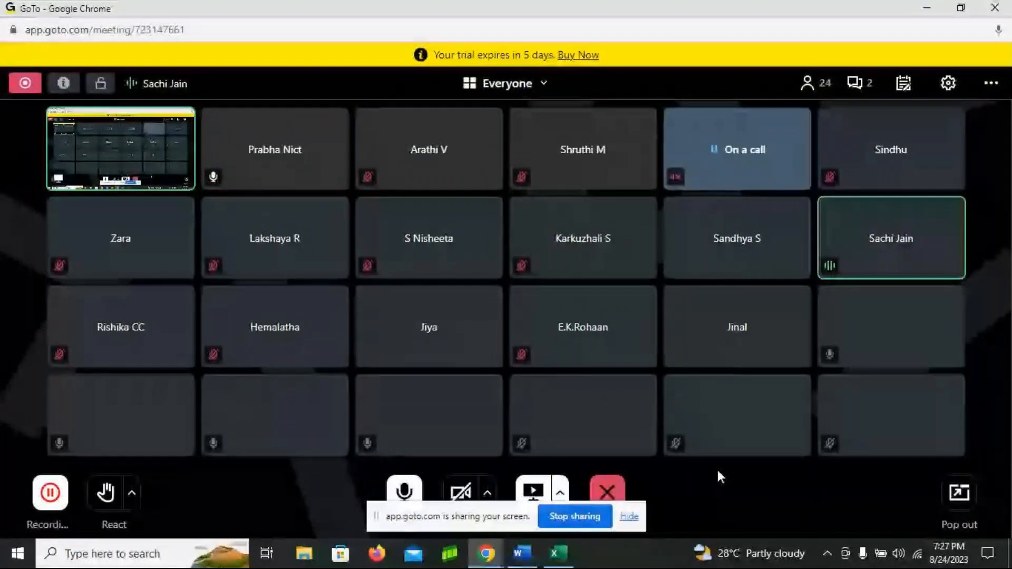
pyautogui.click(556, 554)
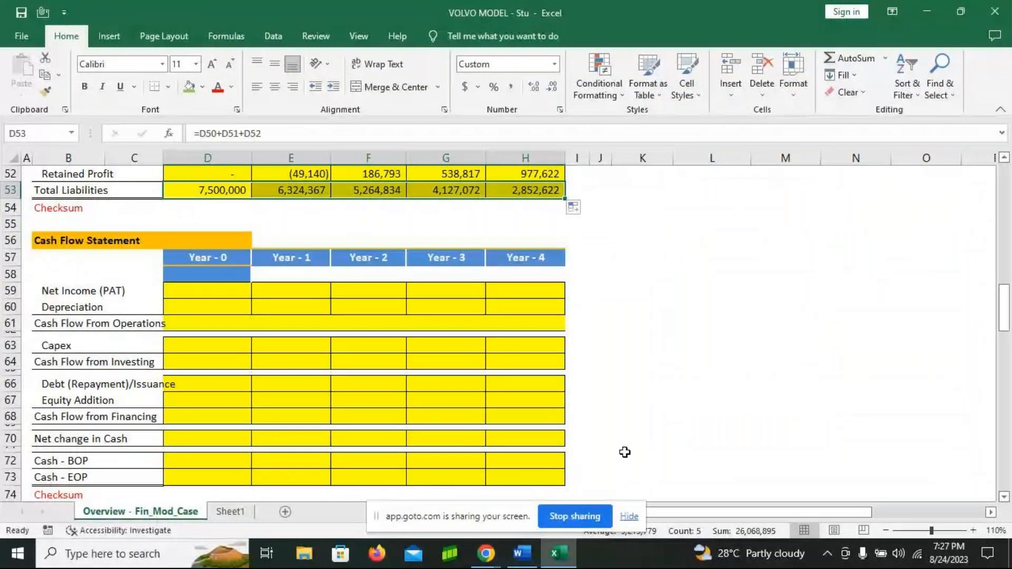
# - Link the Year 0 net income (PAT) in D59 to profit after tax with =D38 and fill it across to Year 4 (H59)
pyautogui.click(229, 289)
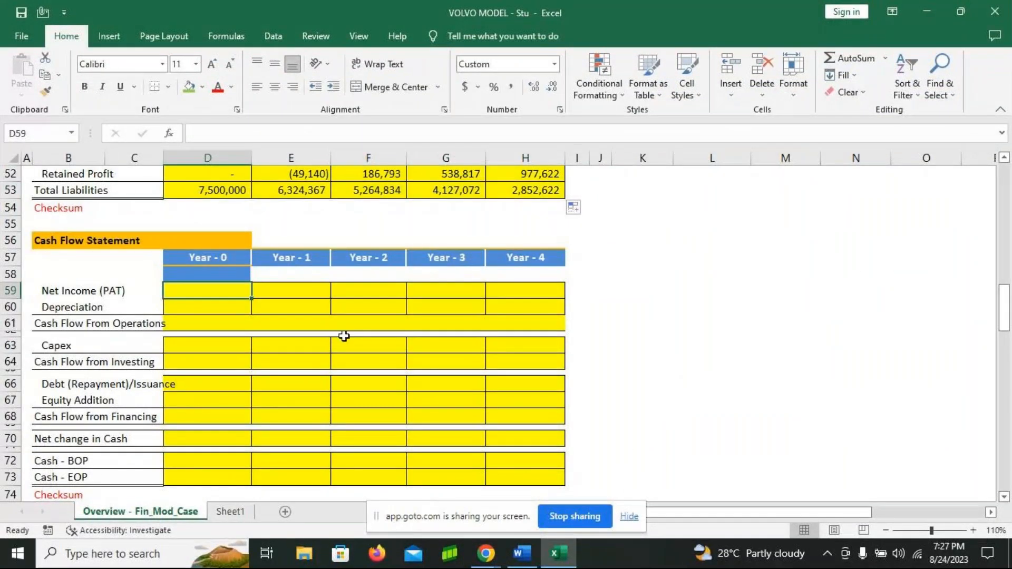
pyautogui.write('=')
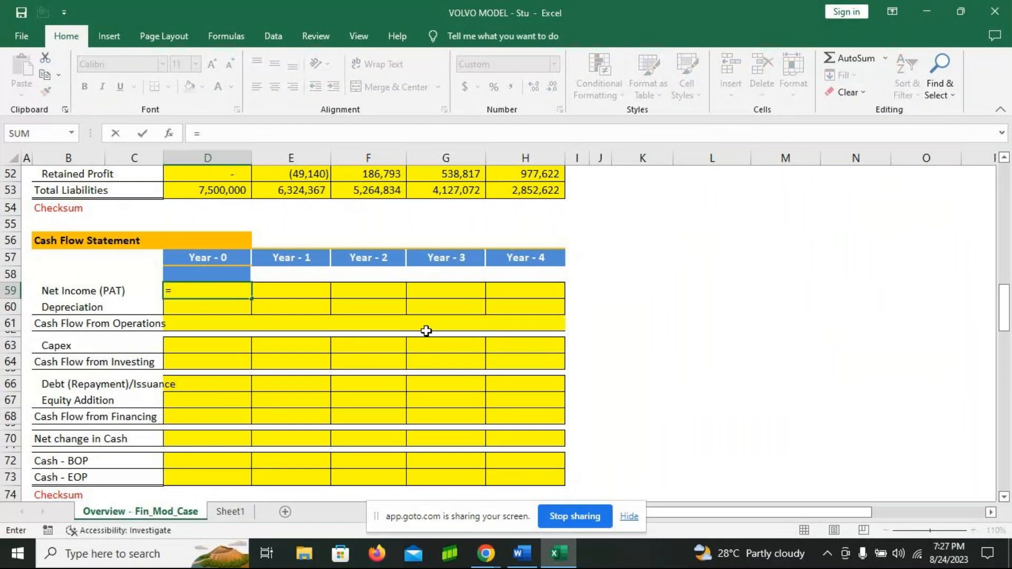
pyautogui.scroll(2, 425, 331)
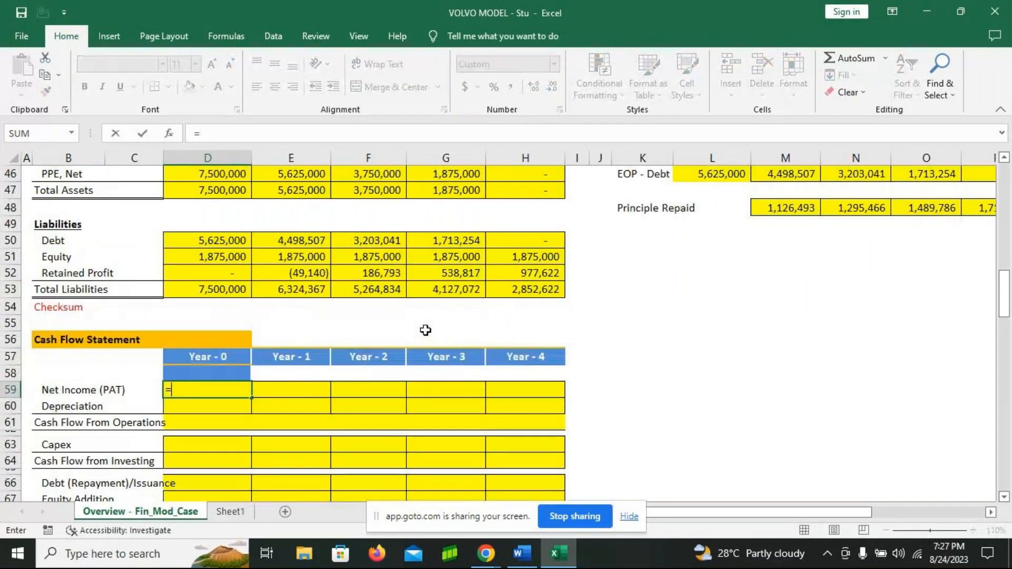
pyautogui.scroll(3, 426, 330)
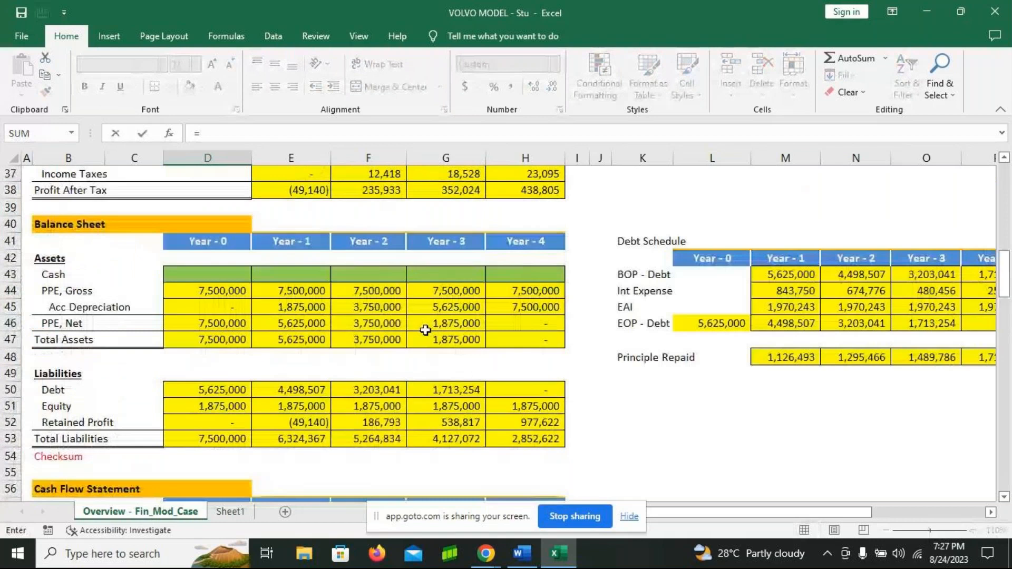
pyautogui.click(208, 189)
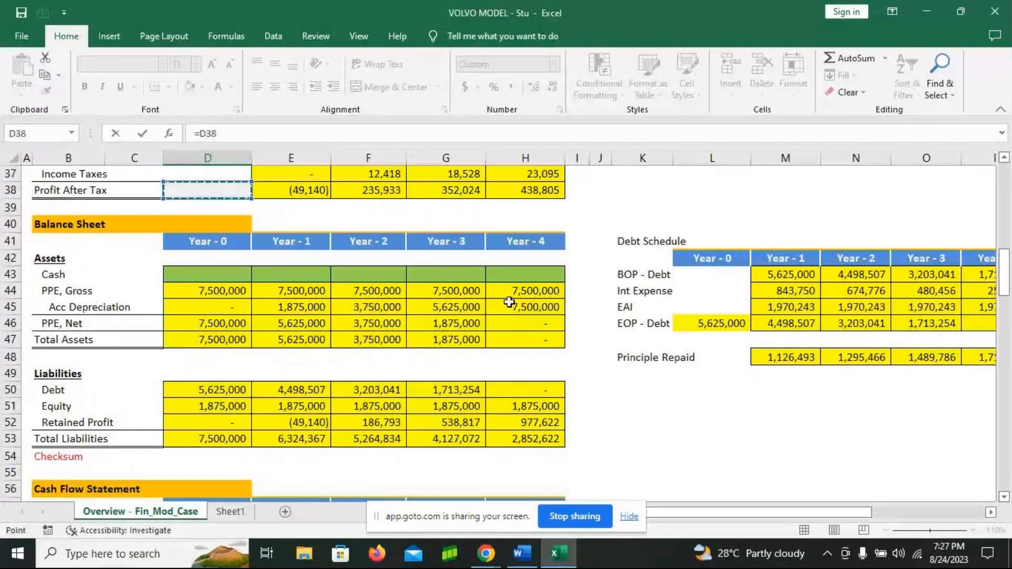
pyautogui.press('Return')
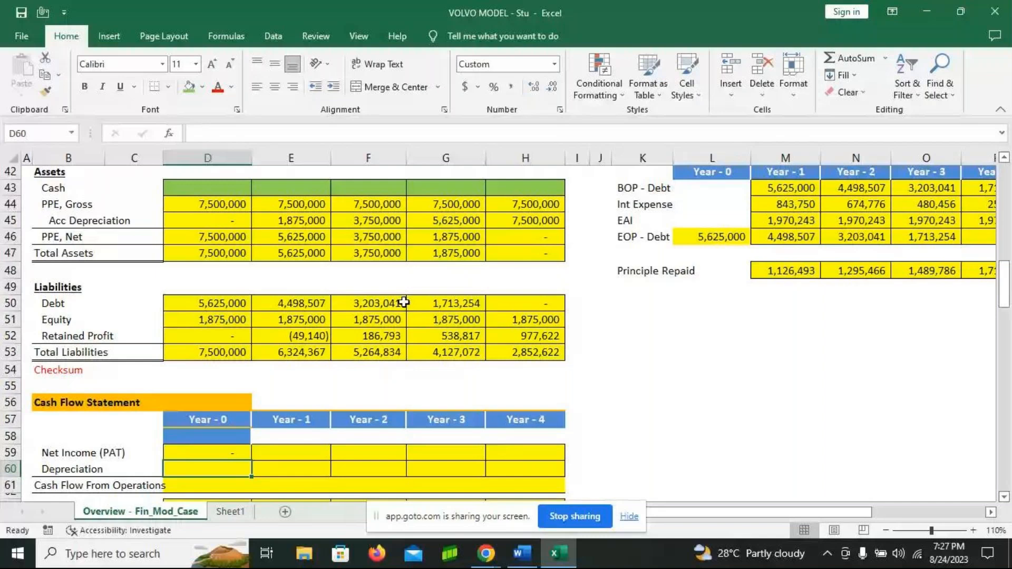
pyautogui.scroll(-1, 404, 302)
pyautogui.click(221, 423)
pyautogui.moveTo(251, 431); pyautogui.dragTo(544, 431)
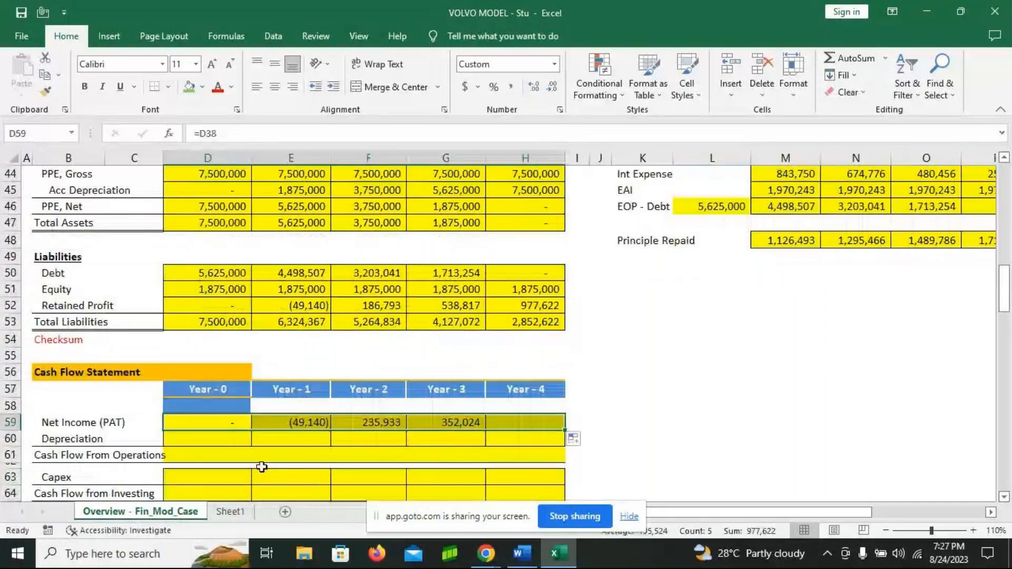
# - Link the Year 0 depreciation in D60 to accumulated depreciation with =D45 and fill it across to Year 4 (H60)
pyautogui.click(197, 438)
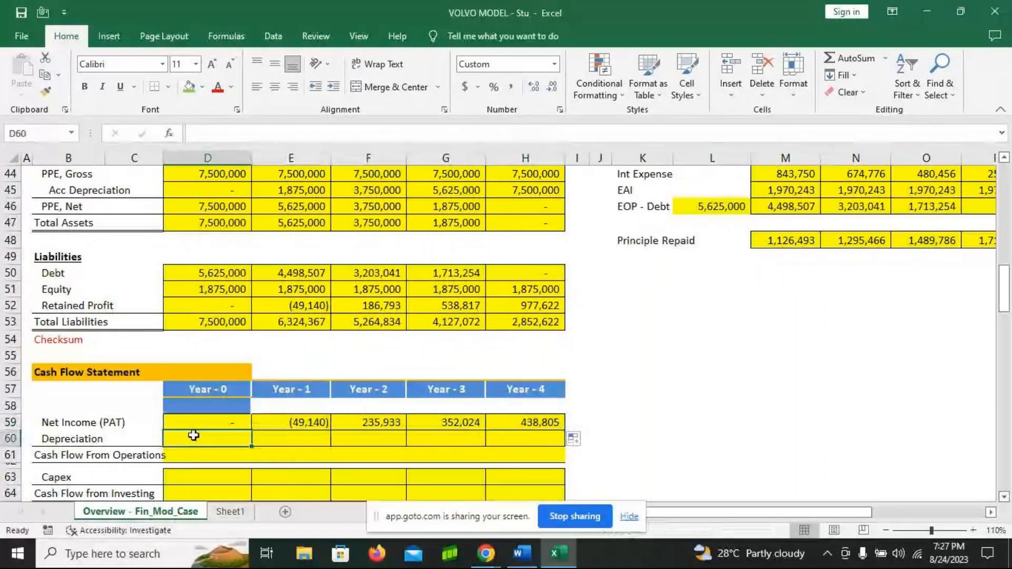
pyautogui.write('=')
pyautogui.scroll(6, 319, 411)
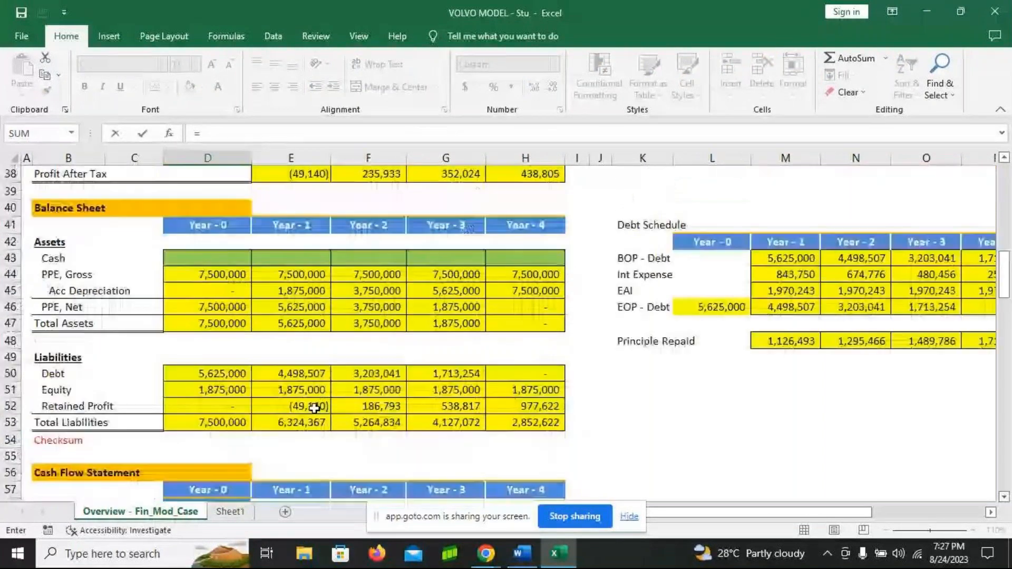
pyautogui.scroll(3, 206, 232)
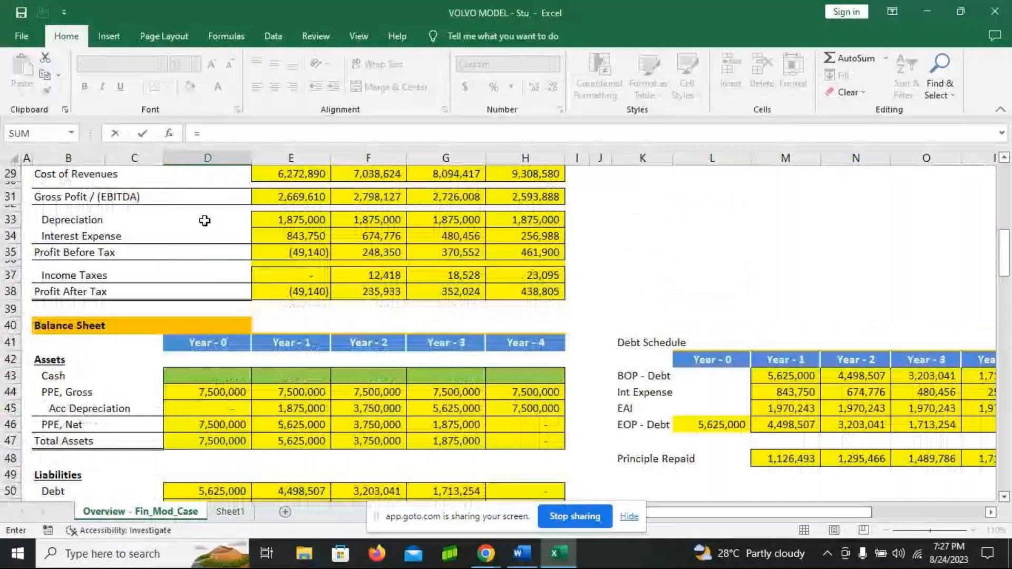
pyautogui.click(204, 220)
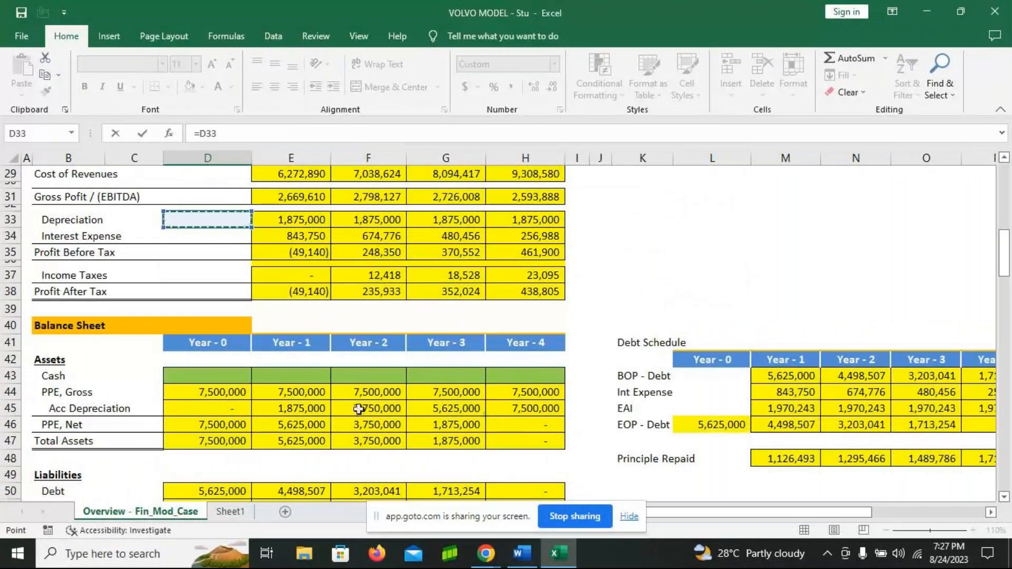
pyautogui.click(269, 224)
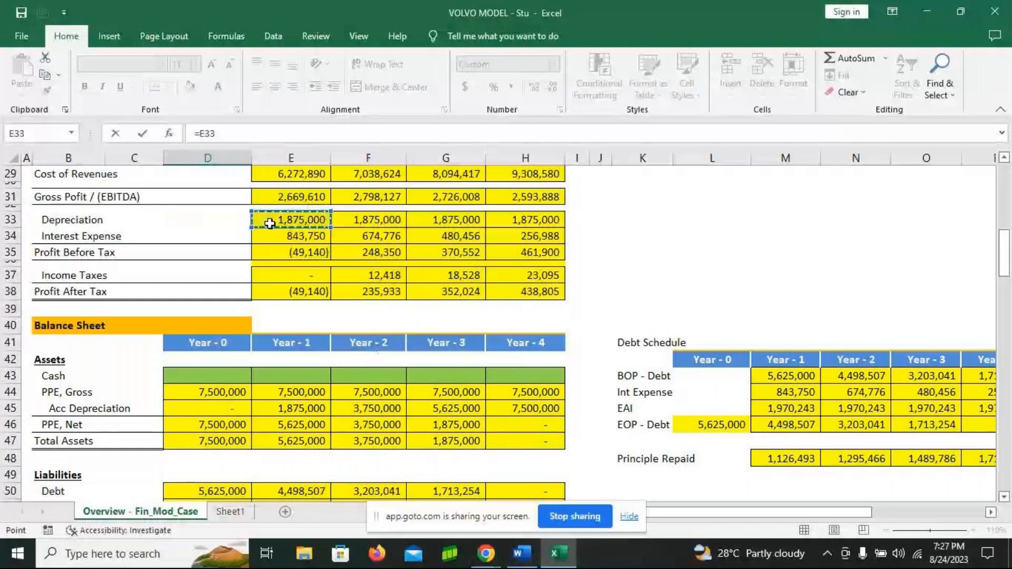
pyautogui.click(217, 218)
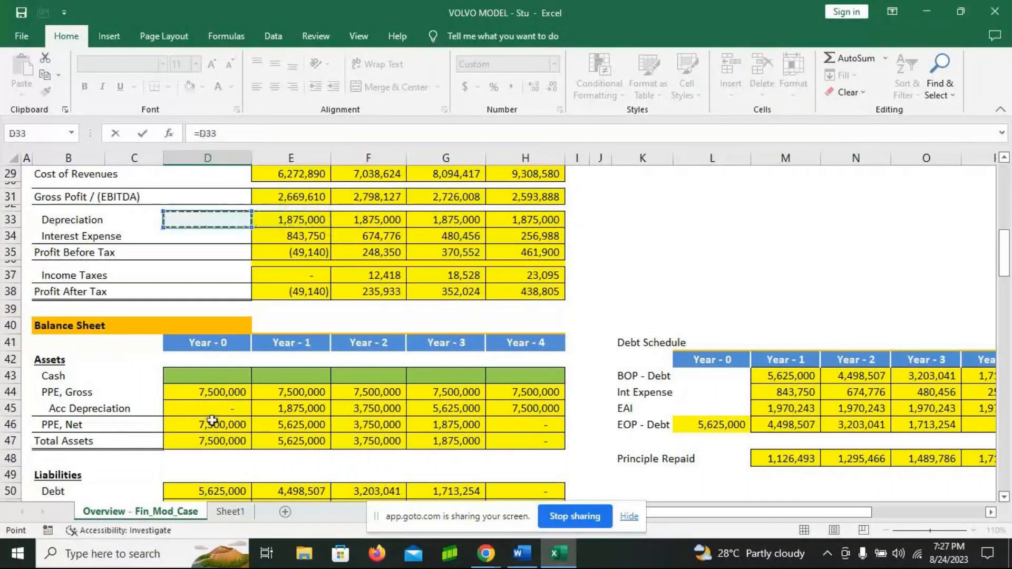
pyautogui.click(210, 408)
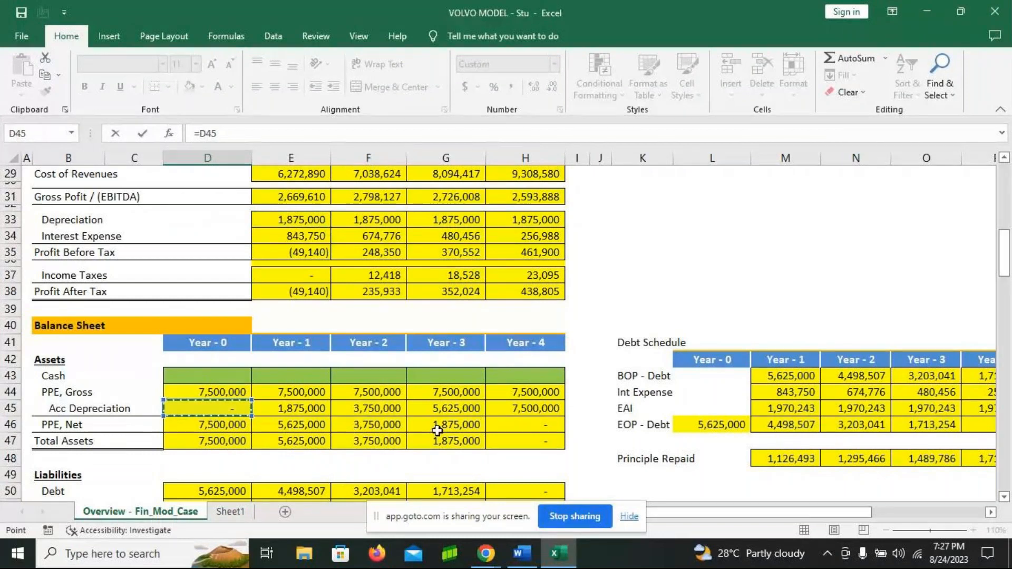
pyautogui.press('Return')
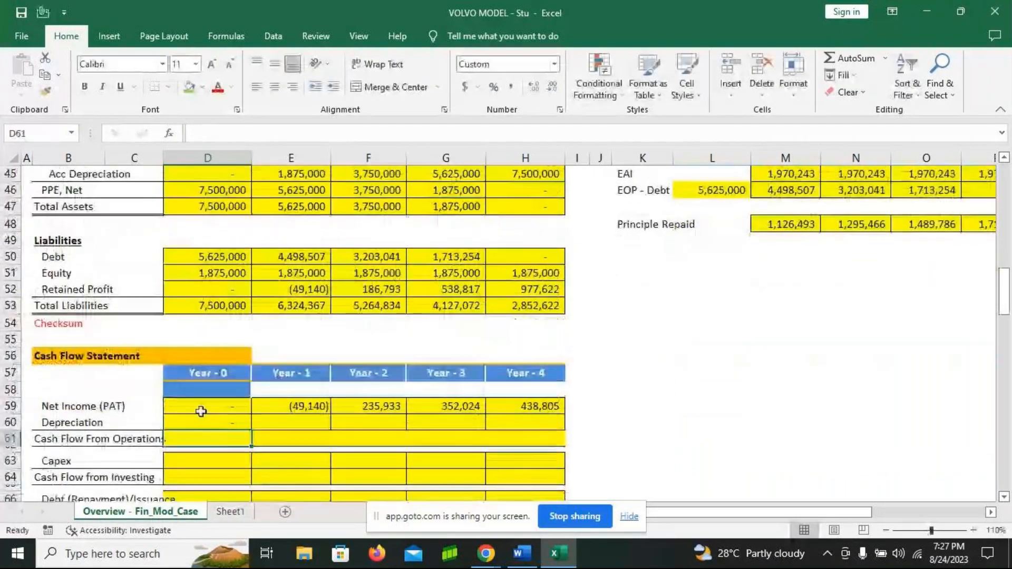
pyautogui.click(204, 427)
pyautogui.moveTo(252, 431); pyautogui.dragTo(528, 427)
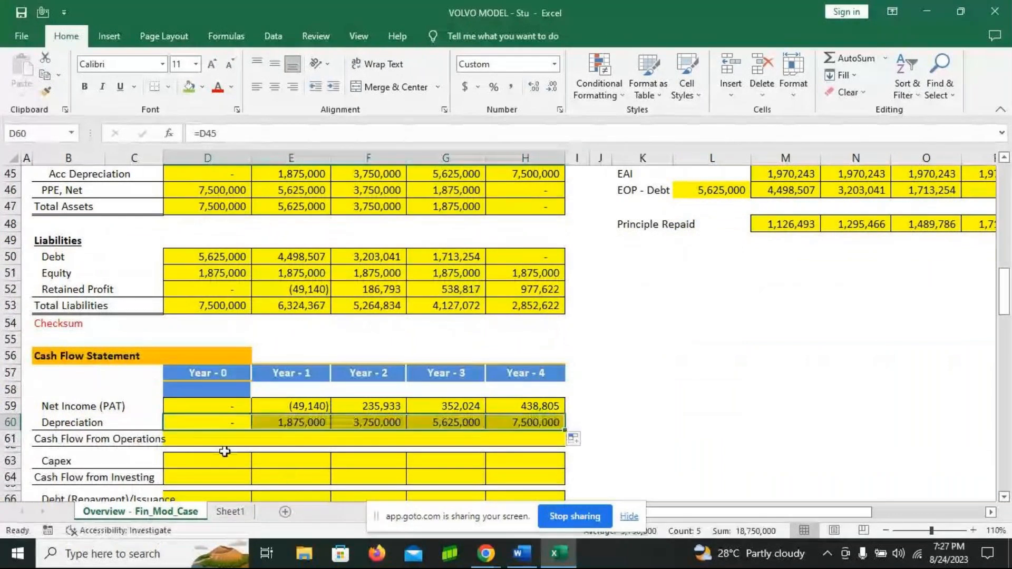
# - Check the participants in the GoTo meeting in Chrome and return to the Volvo workbook in Excel
pyautogui.click(216, 436)
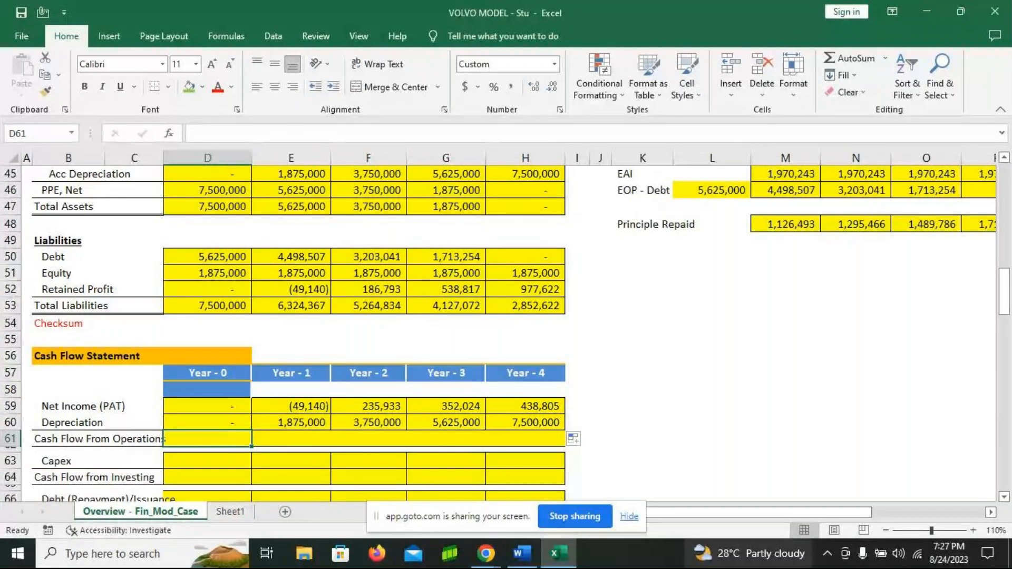
pyautogui.moveTo(749, 554)
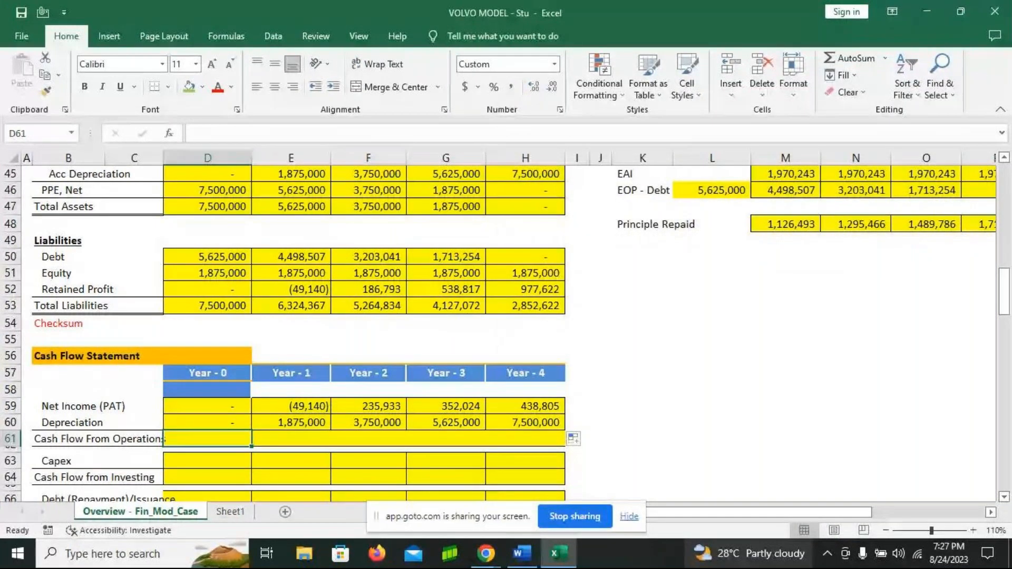
pyautogui.click(486, 554)
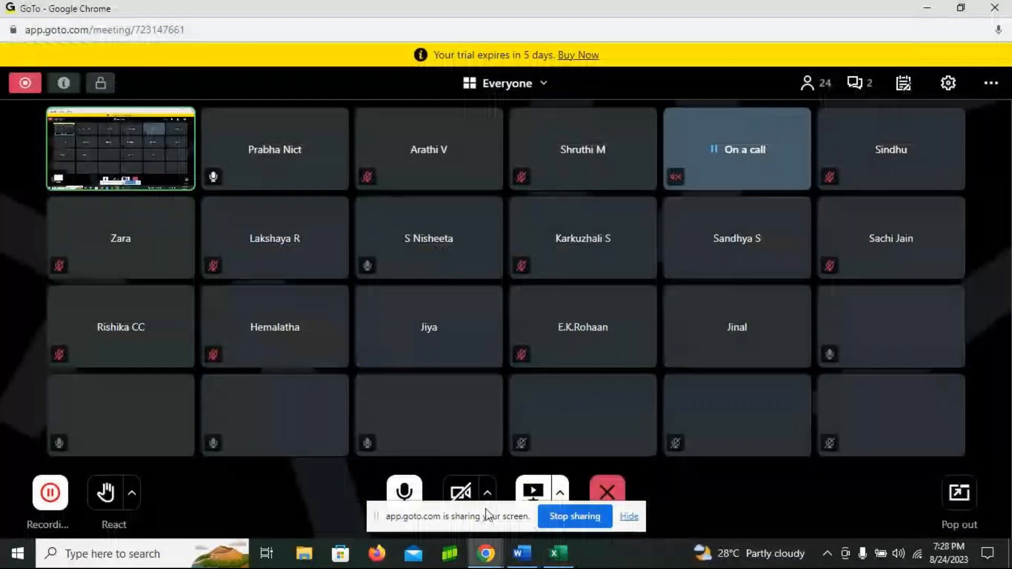
pyautogui.moveTo(566, 557)
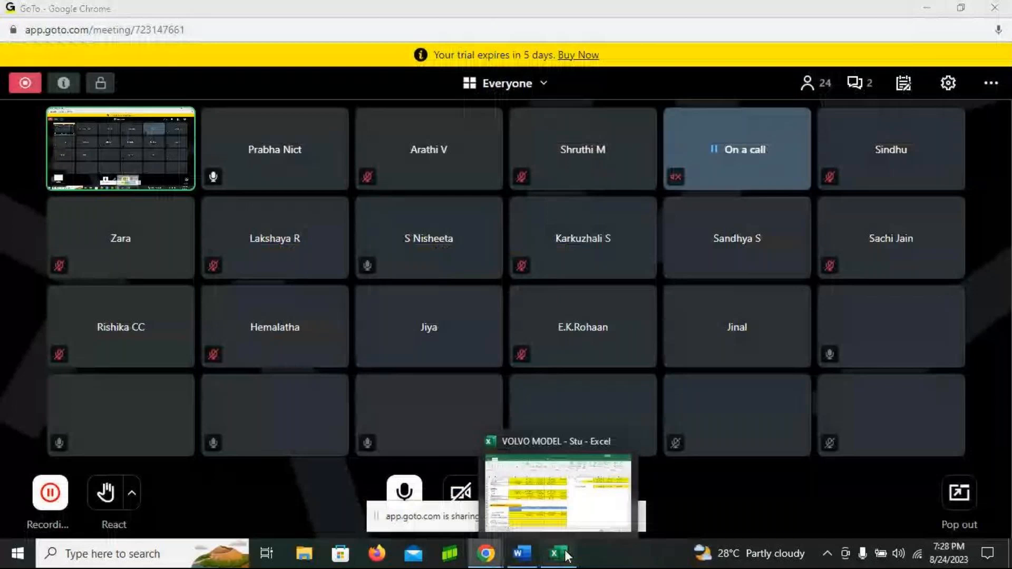
pyautogui.click(567, 555)
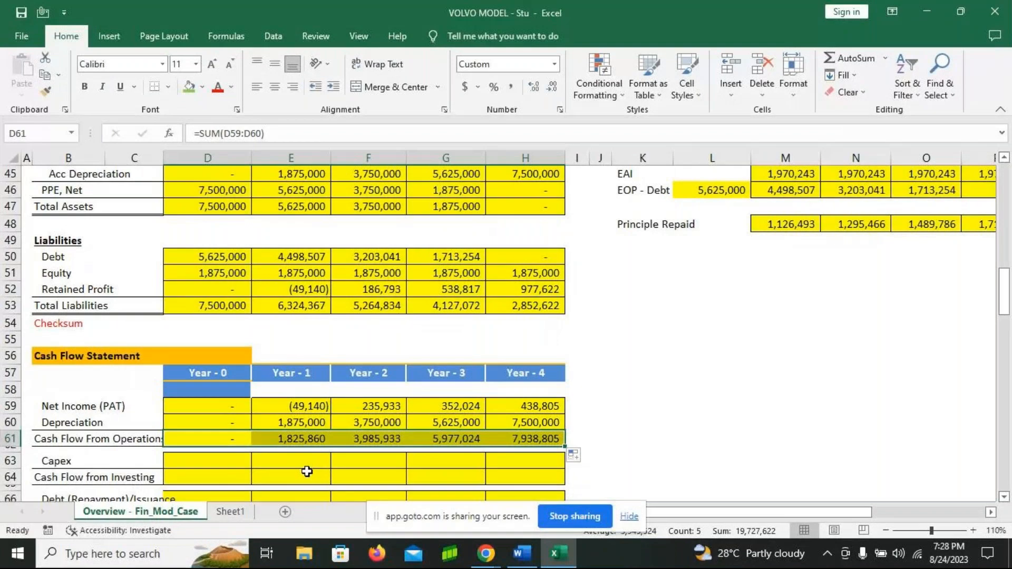
pyautogui.moveTo(505, 558)
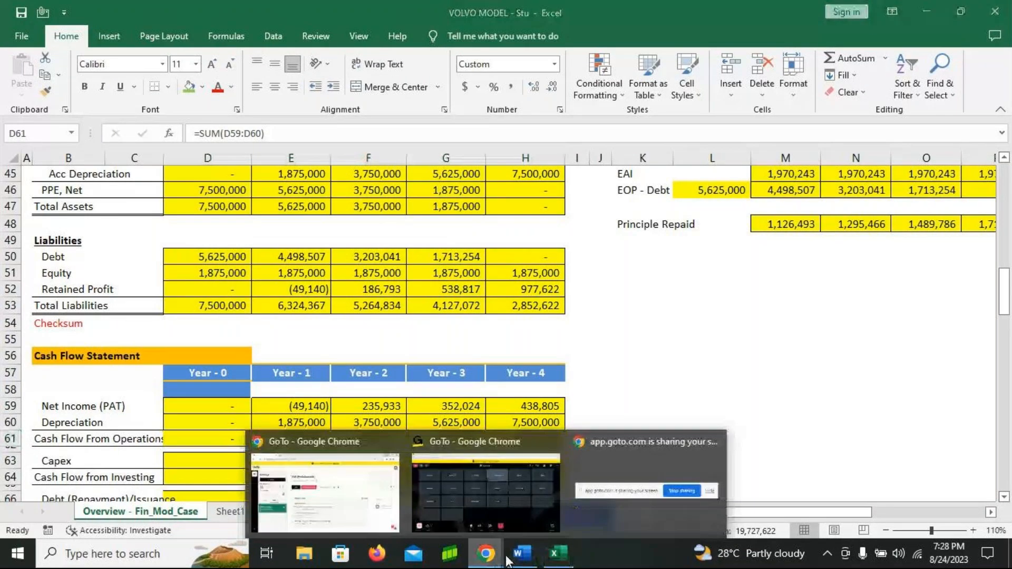
pyautogui.click(546, 521)
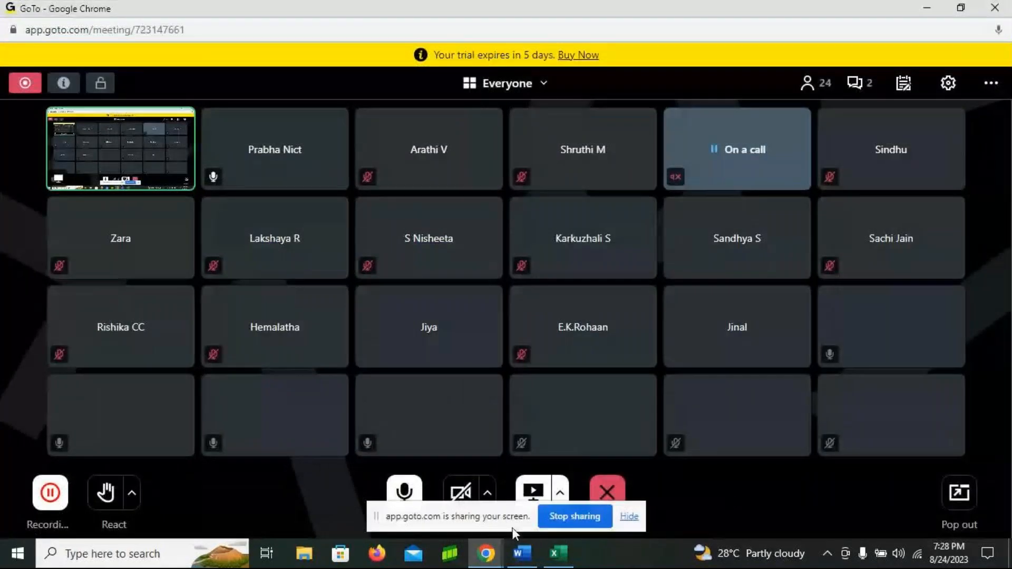
pyautogui.click(567, 556)
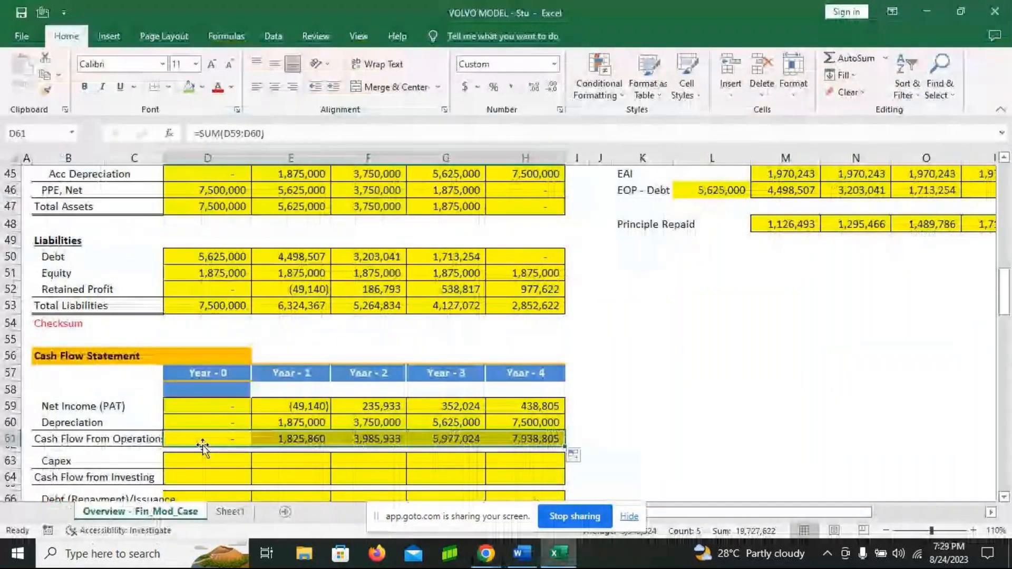
# - Undo the depreciation and cash flow from operations entries in rows 60 and 61 of the cash flow statement
pyautogui.press('Up')
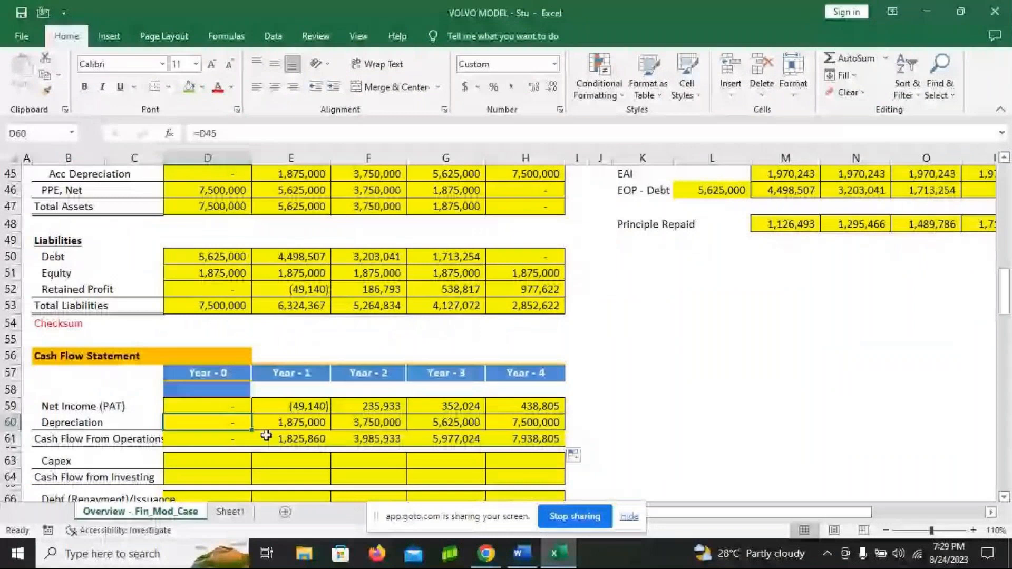
pyautogui.hotkey('ctrl', 'z')
pyautogui.hotkey('ctrl', 'z')
pyautogui.hotkey('ctrl', 'z')
pyautogui.hotkey('ctrl', 'z')
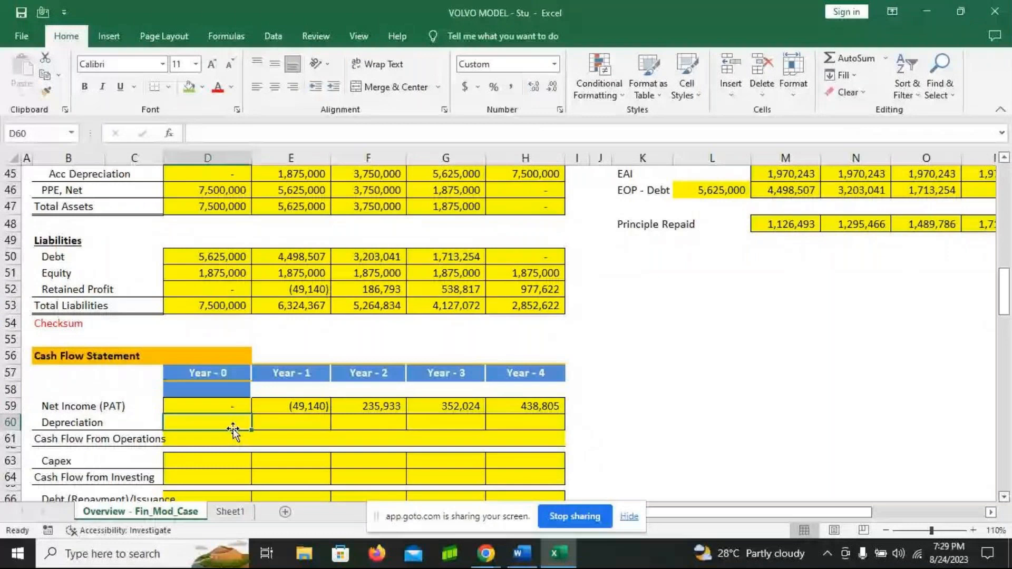
# - Set the Year 0 depreciation in D60 to =D45 and copy the formula across to Year 4 (H60)
pyautogui.write('=')
pyautogui.click(208, 174)
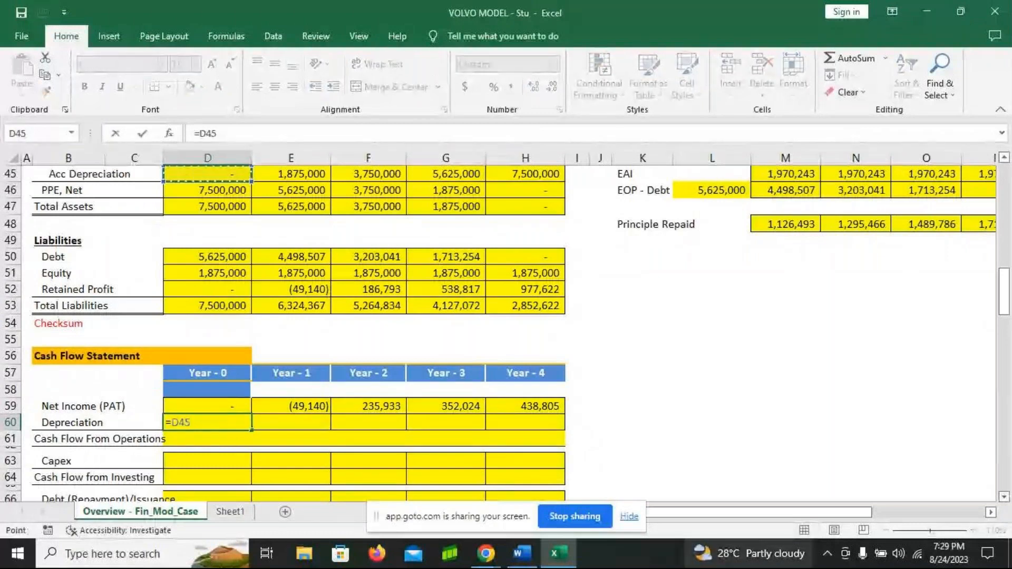
pyautogui.press('Return')
pyautogui.click(219, 423)
pyautogui.moveTo(250, 430); pyautogui.dragTo(527, 430)
# - Calculate the Year 0 cash flow from operations in D61 as =SUM(D59:D60) and fill it across to Year 4 (H61)
pyautogui.click(211, 440)
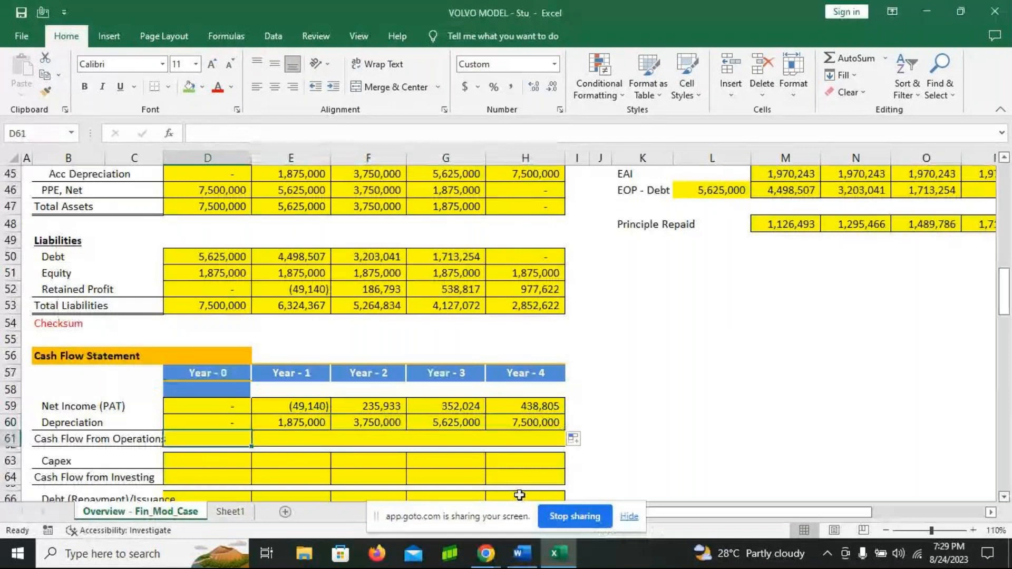
pyautogui.hotkey('alt', '=')
pyautogui.press('Return')
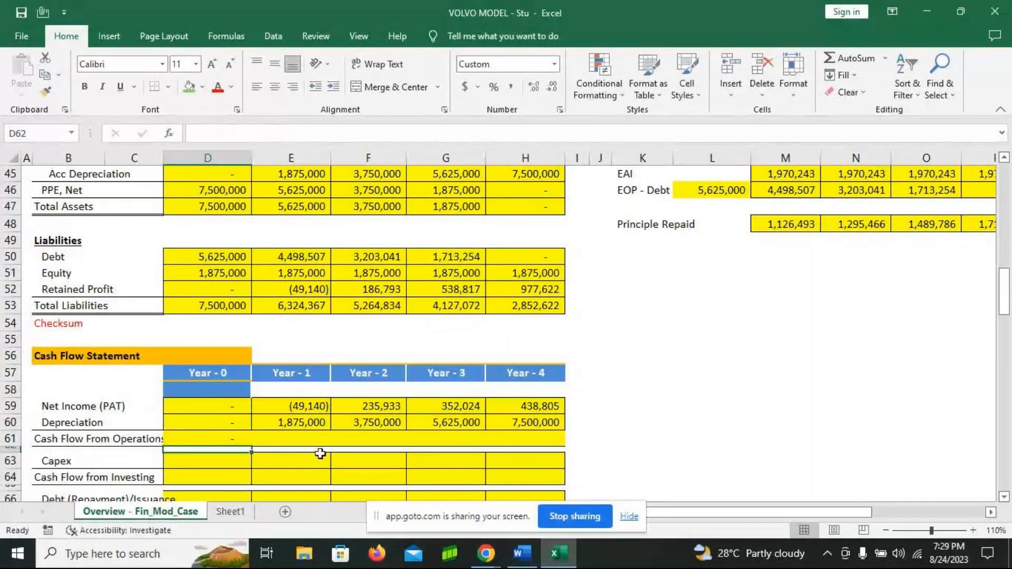
pyautogui.click(204, 442)
pyautogui.moveTo(251, 446); pyautogui.dragTo(533, 446)
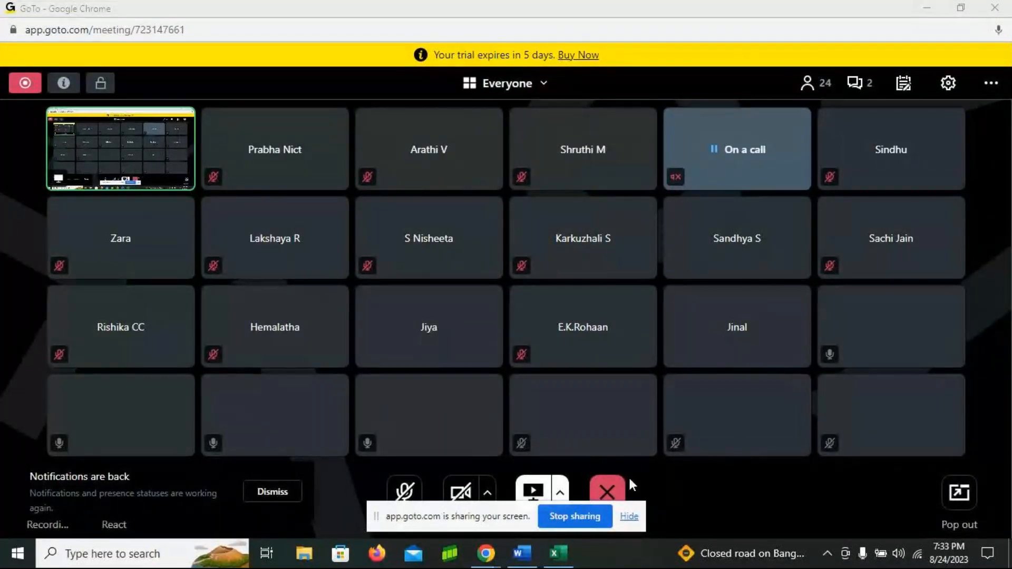
# - Return to the Volvo workbook in Excel and review the debt (repayment)/issuance row D66:H66 and the equity addition in D67
pyautogui.click(558, 554)
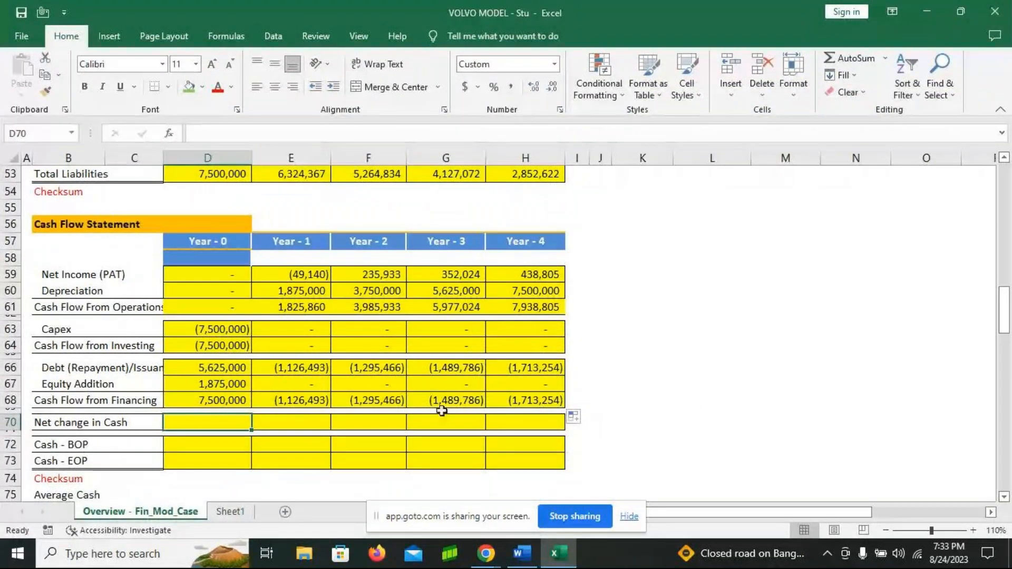
pyautogui.moveTo(227, 367); pyautogui.dragTo(511, 368)
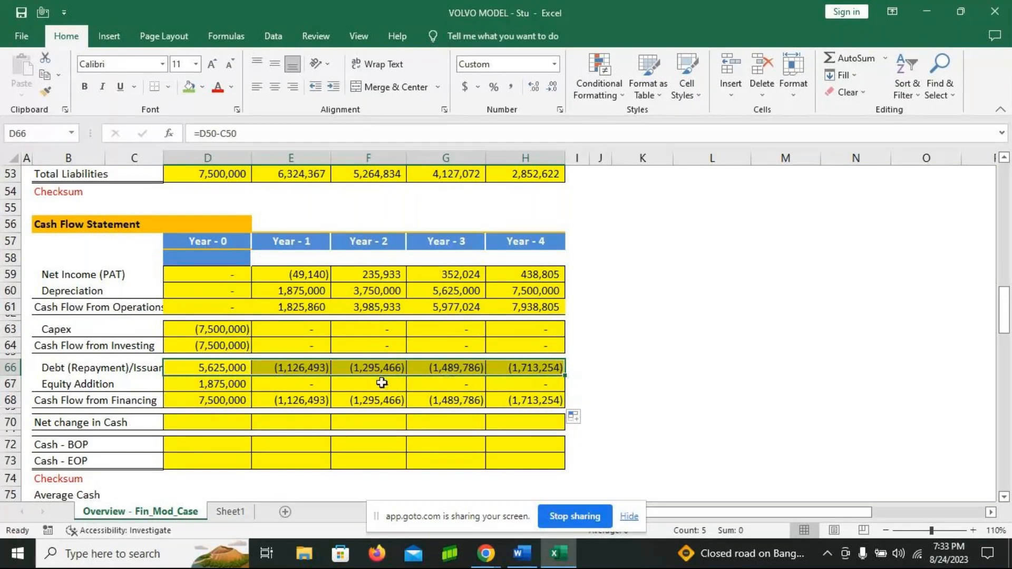
pyautogui.click(239, 385)
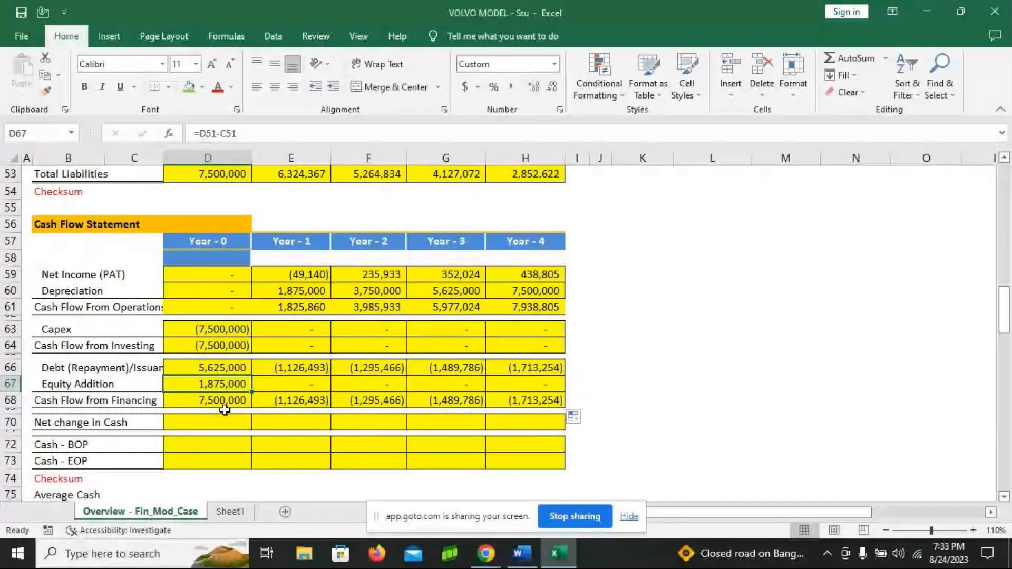
# - Clear D68:H68 and recalculate cash flow from financing as =SUM(D66:D67), filled from Year 0 across to Year 4
pyautogui.moveTo(219, 404); pyautogui.dragTo(530, 401)
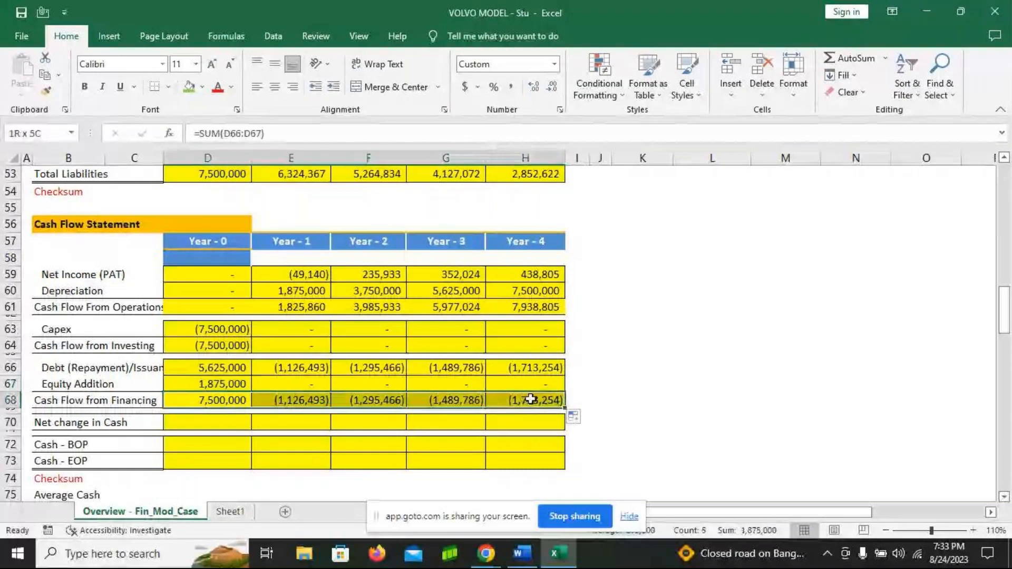
pyautogui.press('Delete')
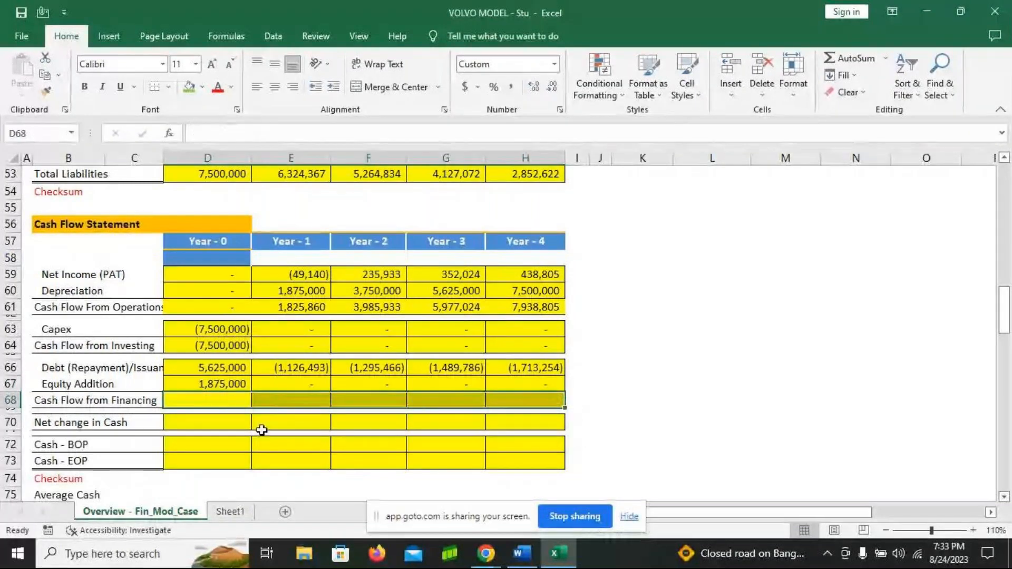
pyautogui.click(235, 402)
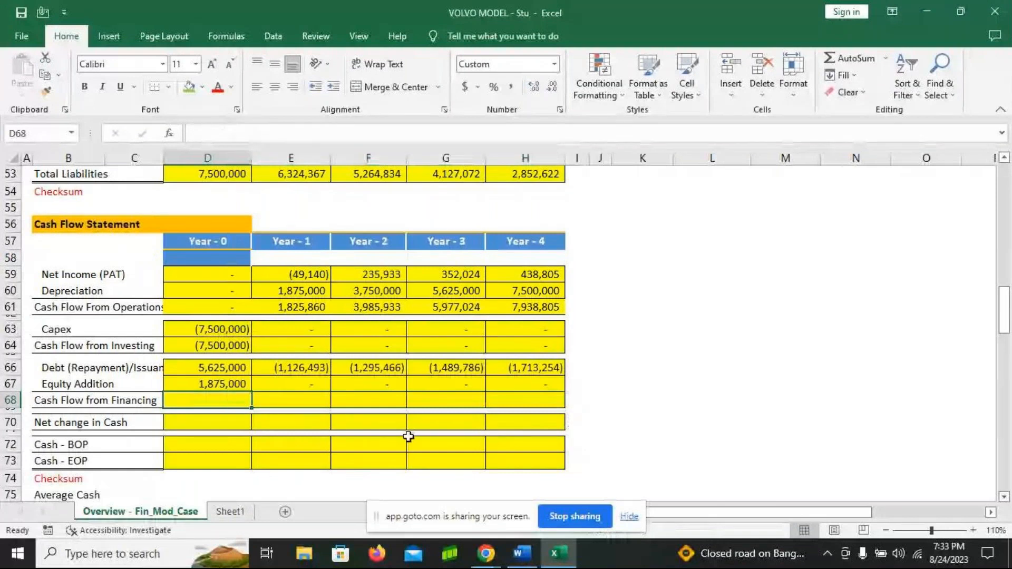
pyautogui.write('=SUM(')
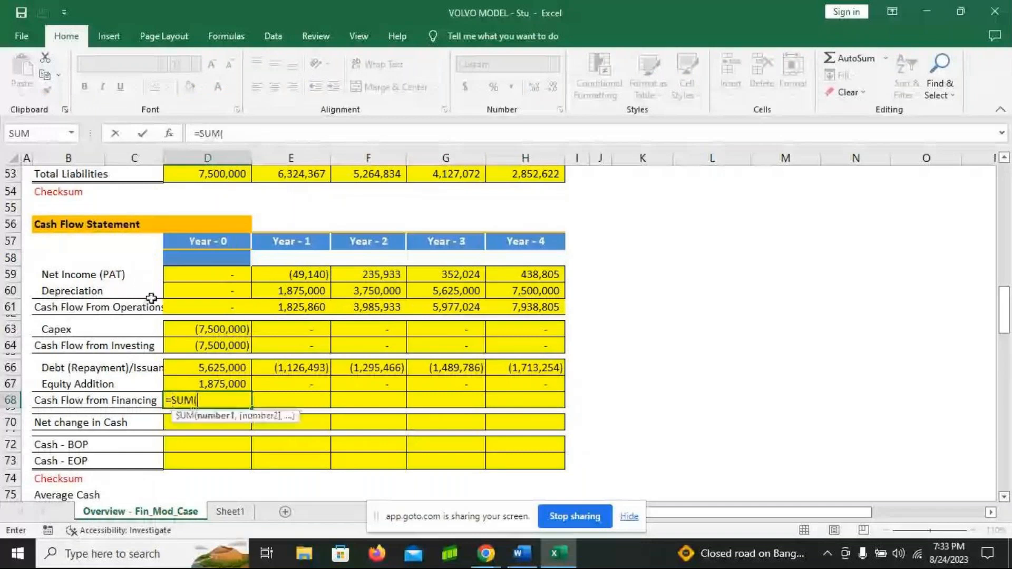
pyautogui.moveTo(211, 369); pyautogui.dragTo(203, 383)
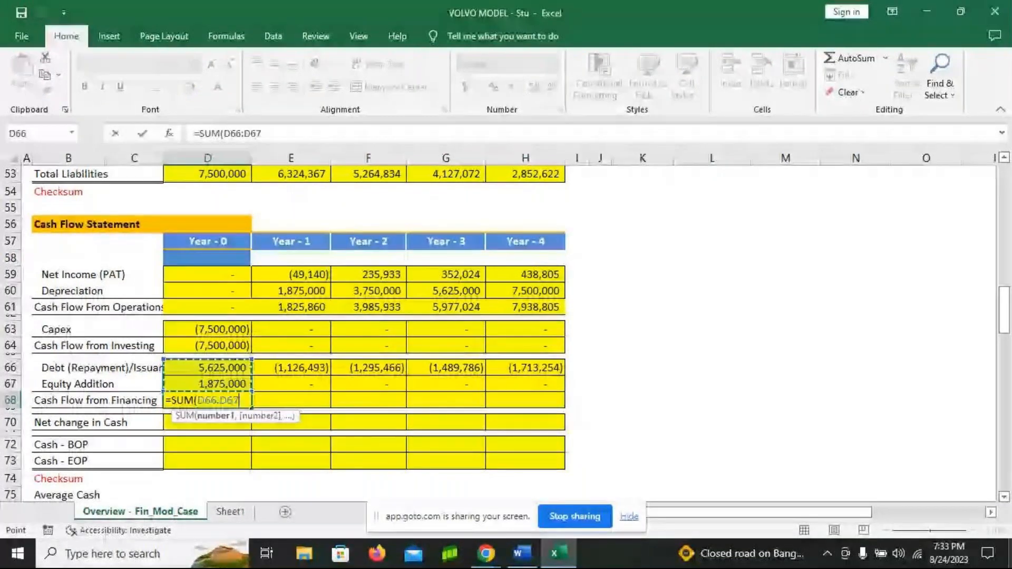
pyautogui.press('Return')
pyautogui.click(240, 404)
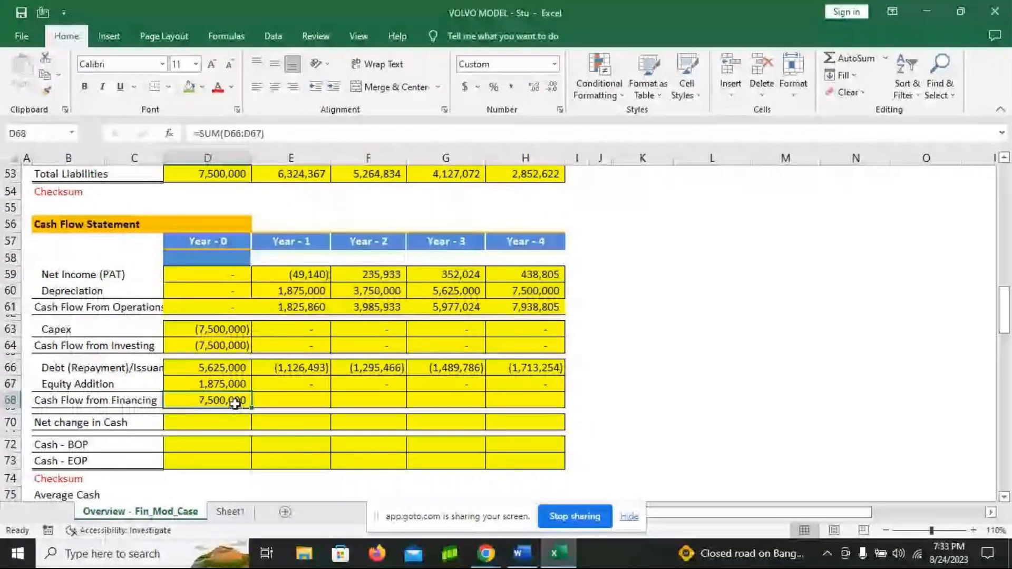
pyautogui.moveTo(250, 409); pyautogui.dragTo(544, 402)
# - Calculate the Year 0 net change in cash in D70 as =D68+D64+D61 and fill it across to Year 4 (H70)
pyautogui.click(198, 424)
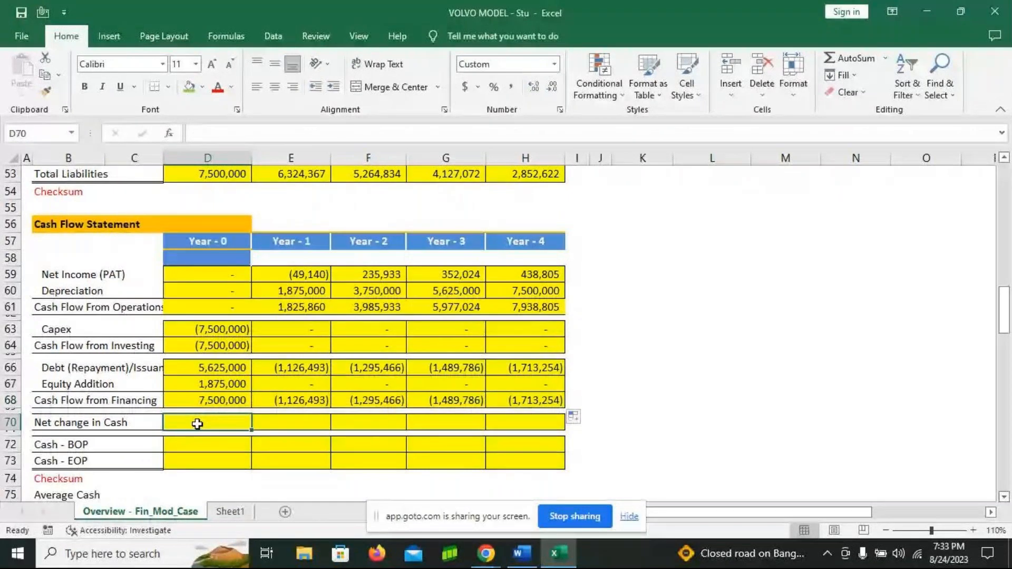
pyautogui.write('=')
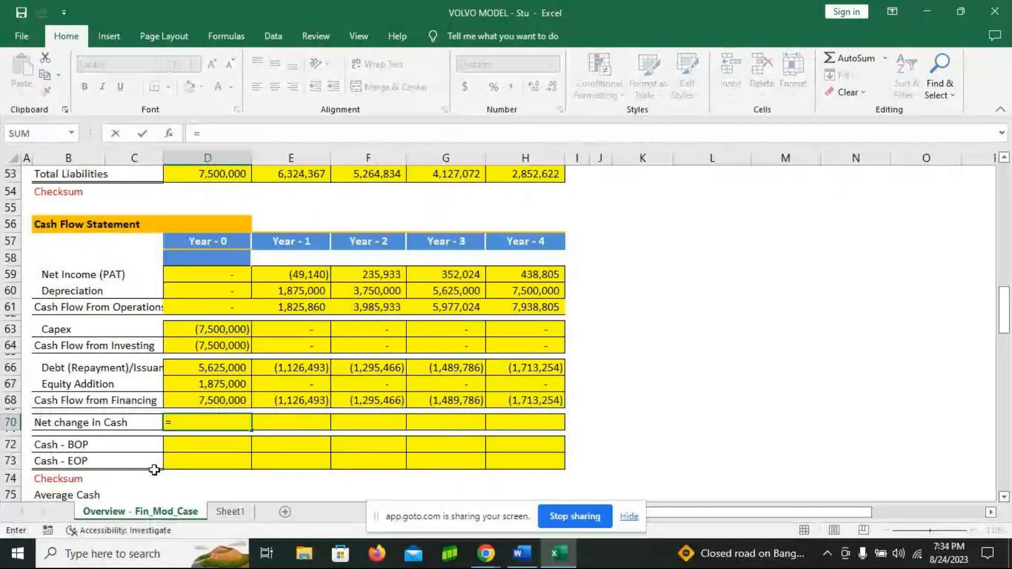
pyautogui.click(204, 405)
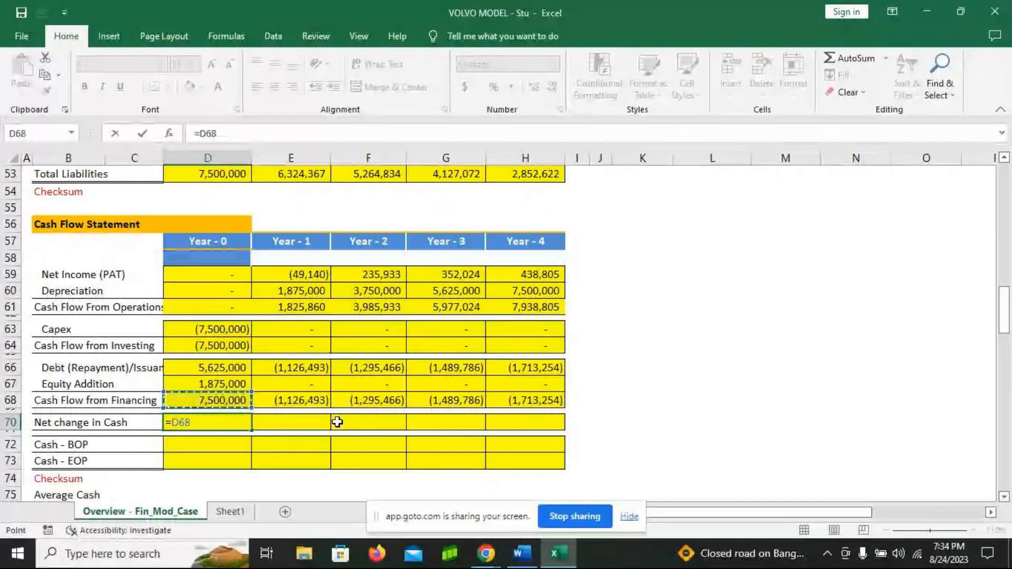
pyautogui.write('+')
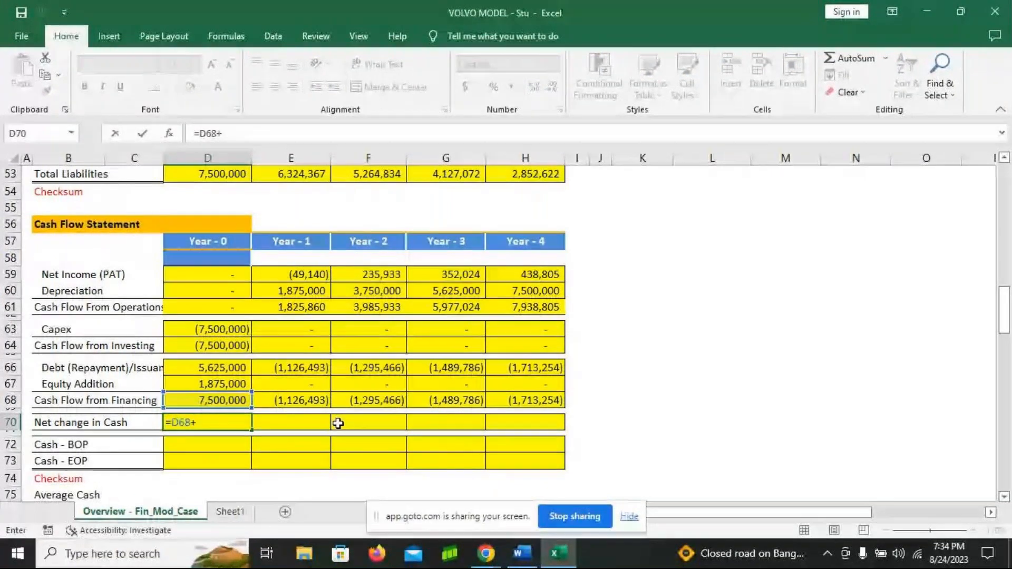
pyautogui.click(221, 346)
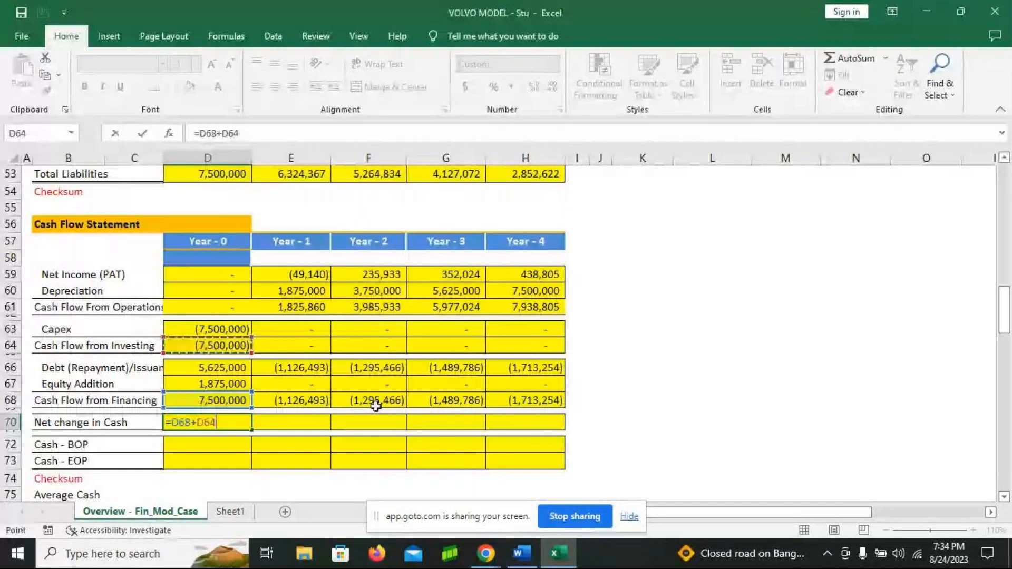
pyautogui.write('+')
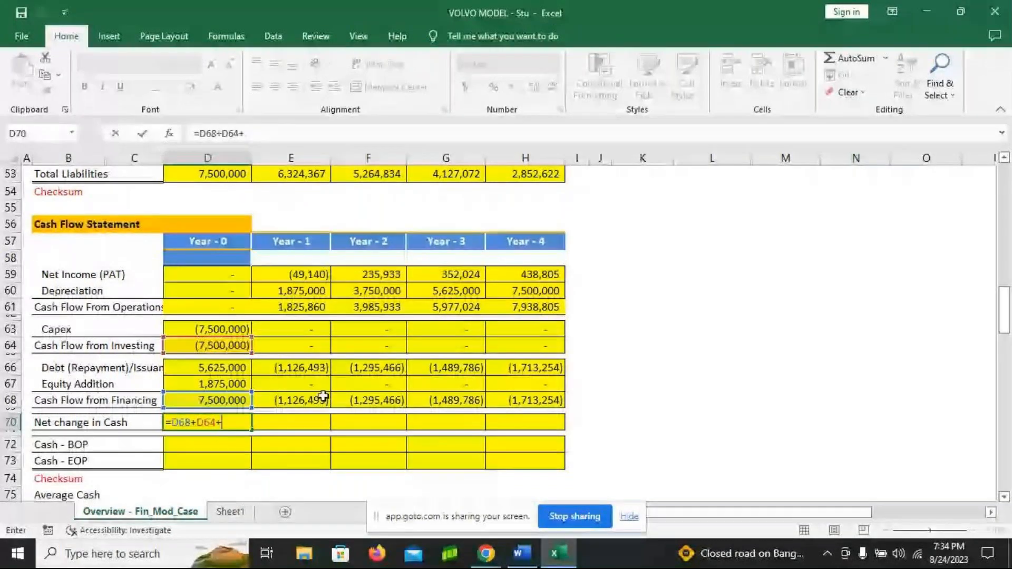
pyautogui.click(226, 308)
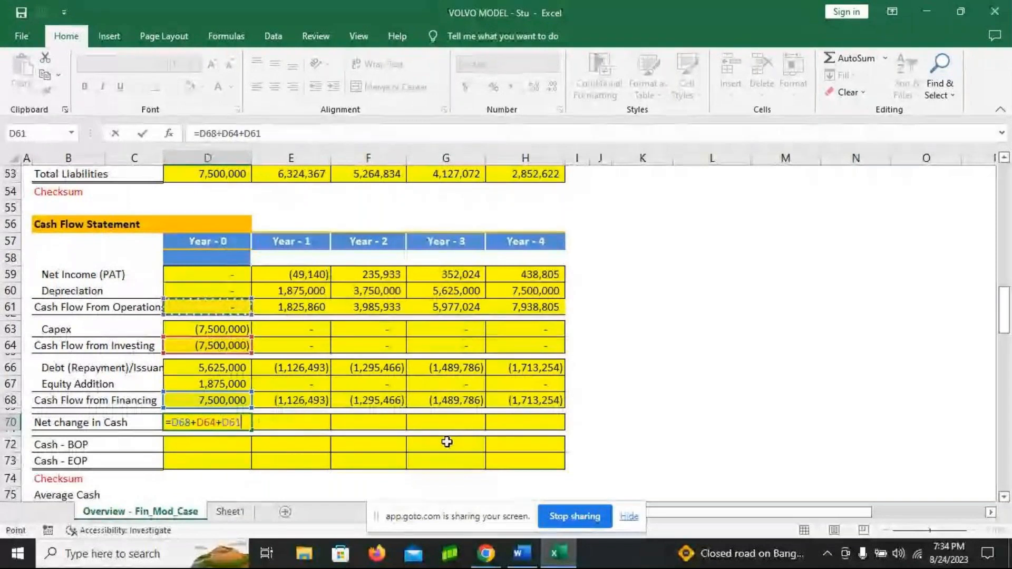
pyautogui.press('Return')
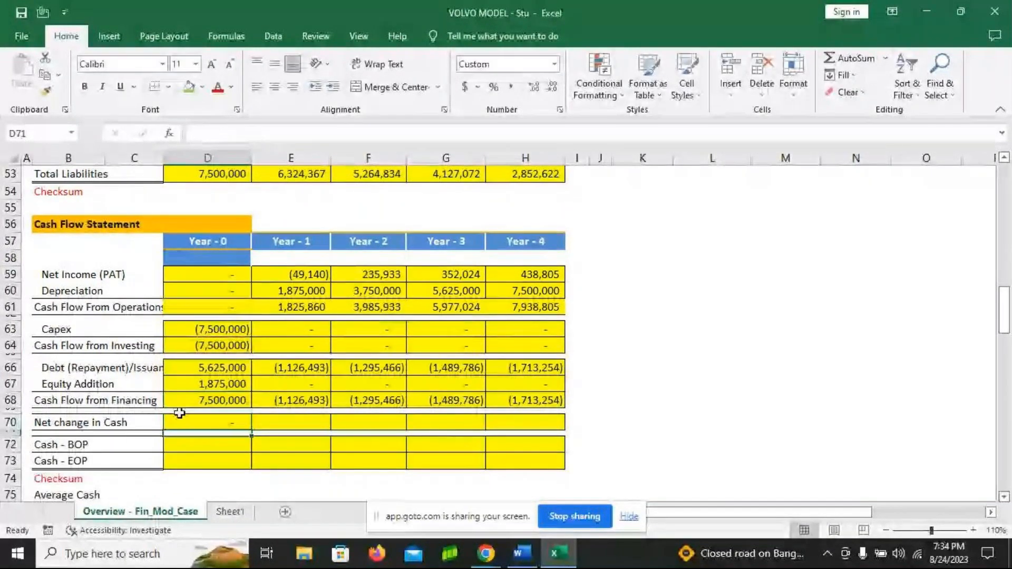
pyautogui.click(199, 422)
pyautogui.moveTo(256, 425); pyautogui.dragTo(530, 424)
# - Set the Year 0 Cash - BOP in D72 and Cash - EOP in D73 to =0
pyautogui.click(213, 446)
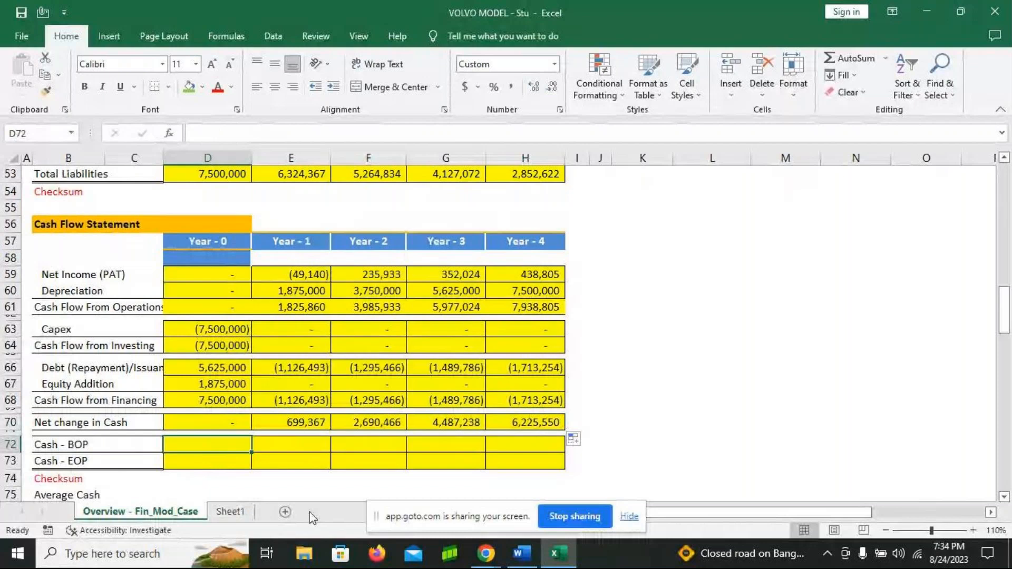
pyautogui.write('=0')
pyautogui.press('Return')
pyautogui.write('=')
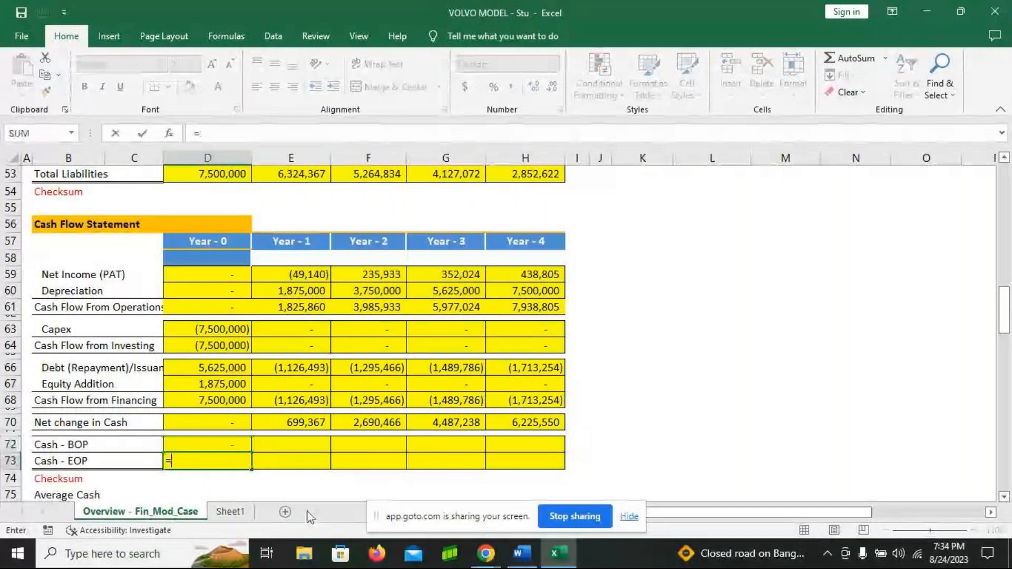
pyautogui.write('0')
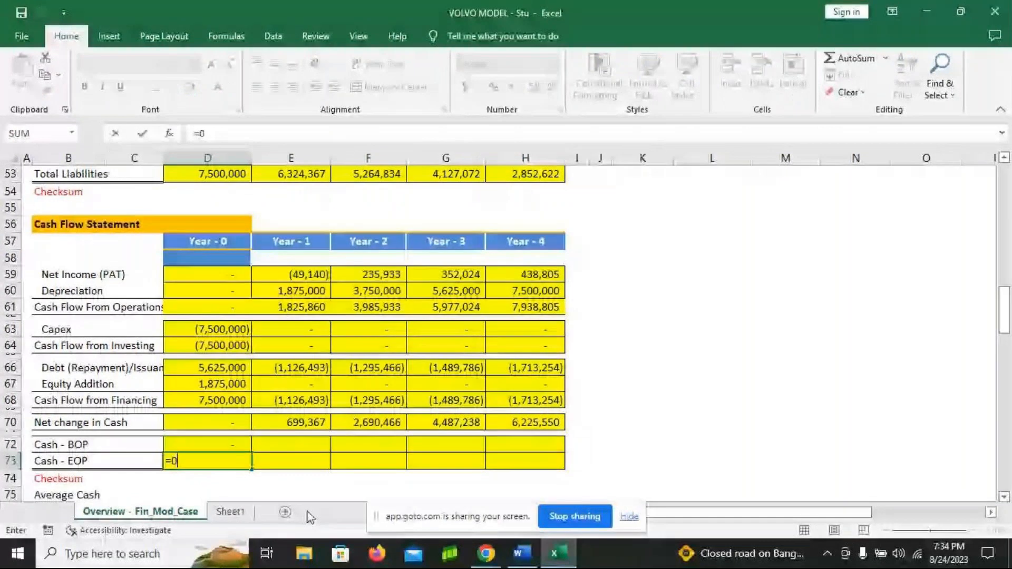
pyautogui.press('Return')
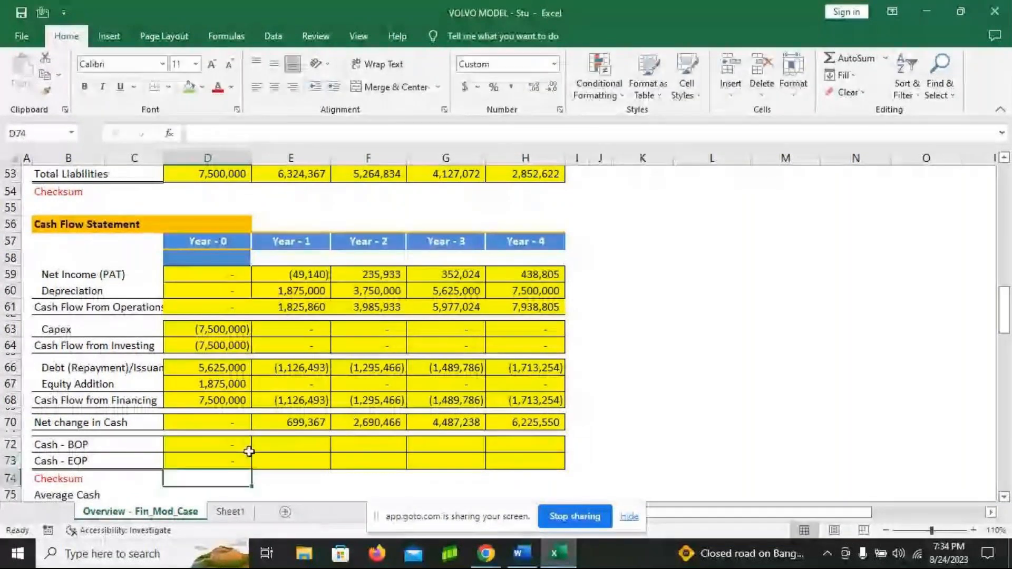
# - Link the Year 1 Cash - BOP in E72 to the Year 0 closing cash with =D73
pyautogui.click(287, 445)
pyautogui.write('=')
pyautogui.press('Left')
pyautogui.press('Down')
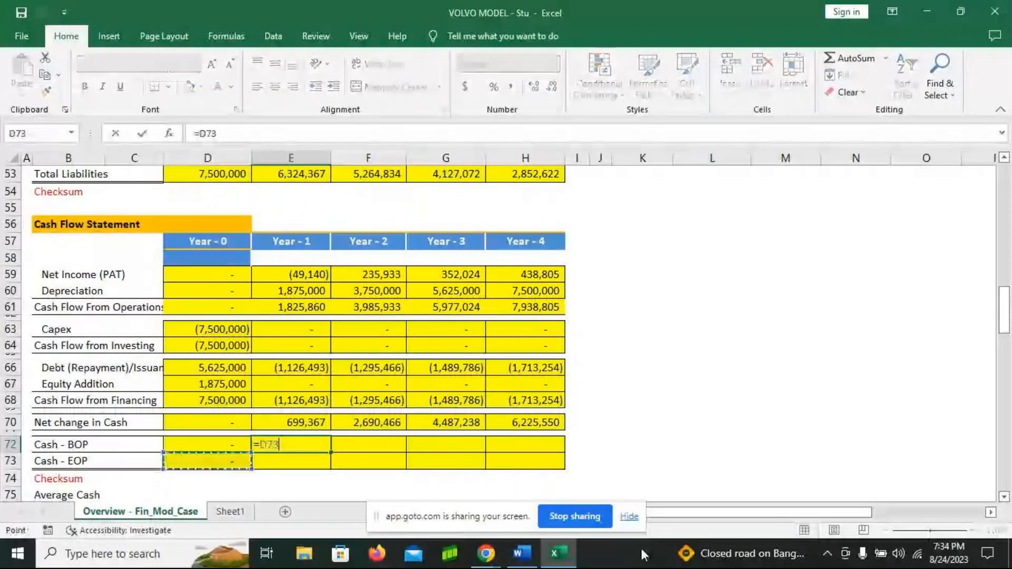
pyautogui.press('Return')
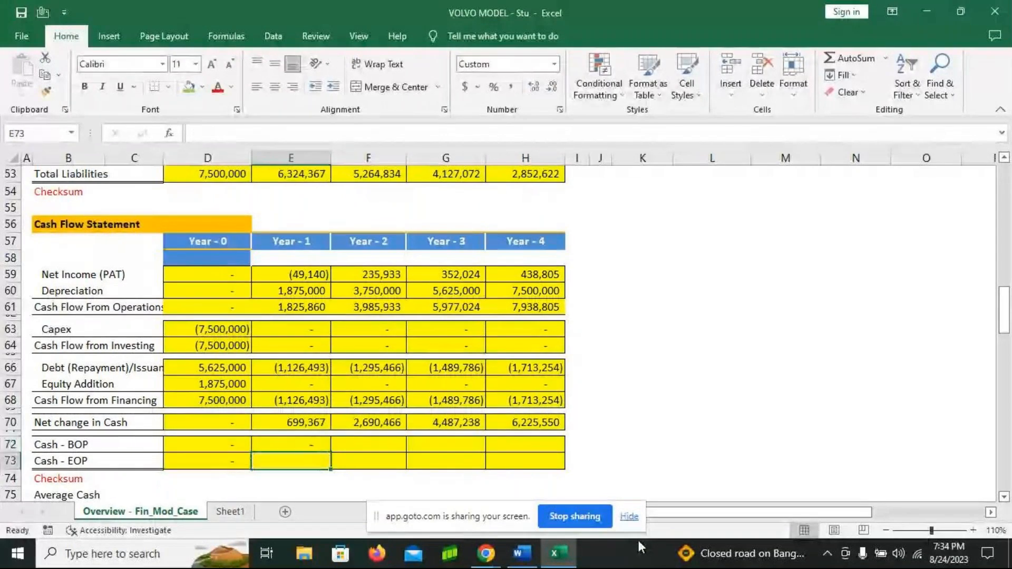
# - Switch to the GoTo meeting in Chrome to unmute the microphone, and return to the Volvo workbook in Excel
pyautogui.moveTo(556, 551)
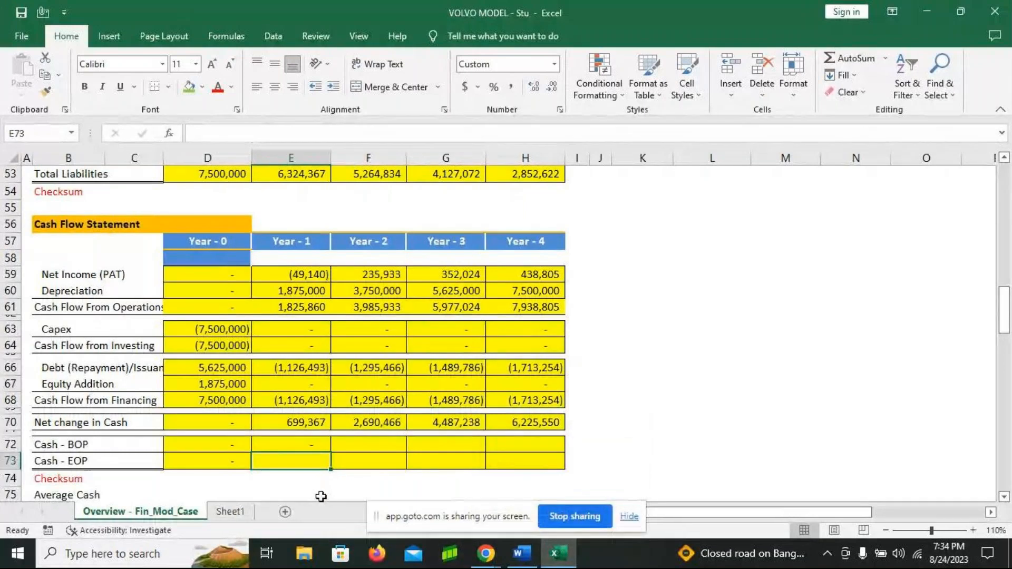
pyautogui.click(476, 559)
pyautogui.click(424, 422)
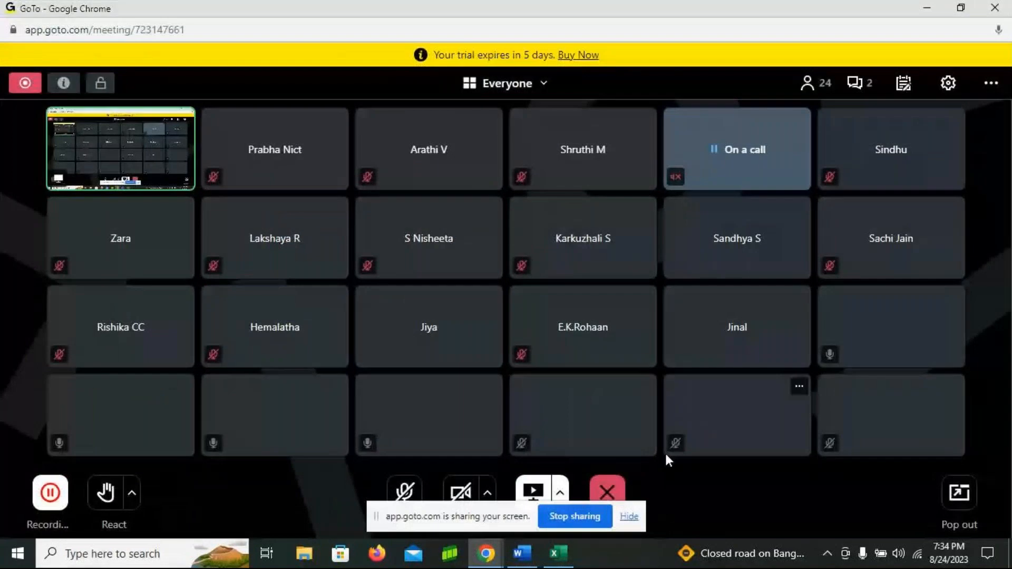
pyautogui.click(405, 493)
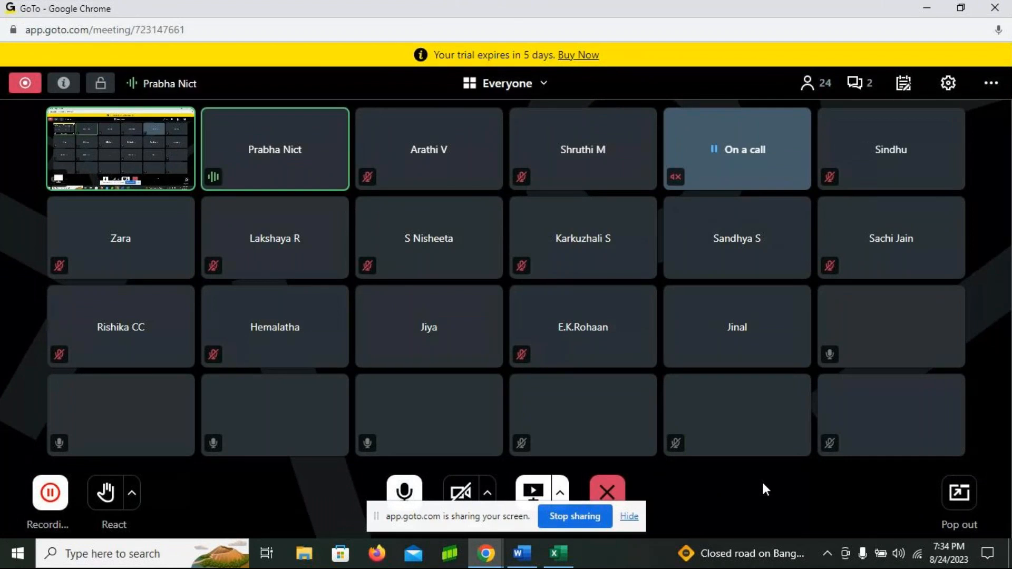
pyautogui.click(557, 563)
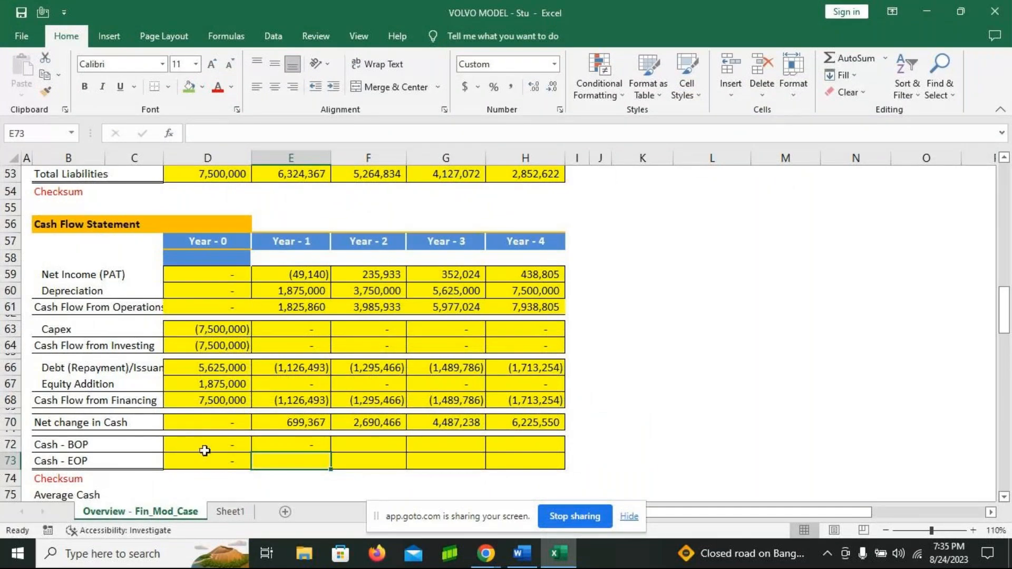
# - Clear the net change in cash, Cash - BOP and Cash - EOP entries in D70:H73
pyautogui.click(180, 424)
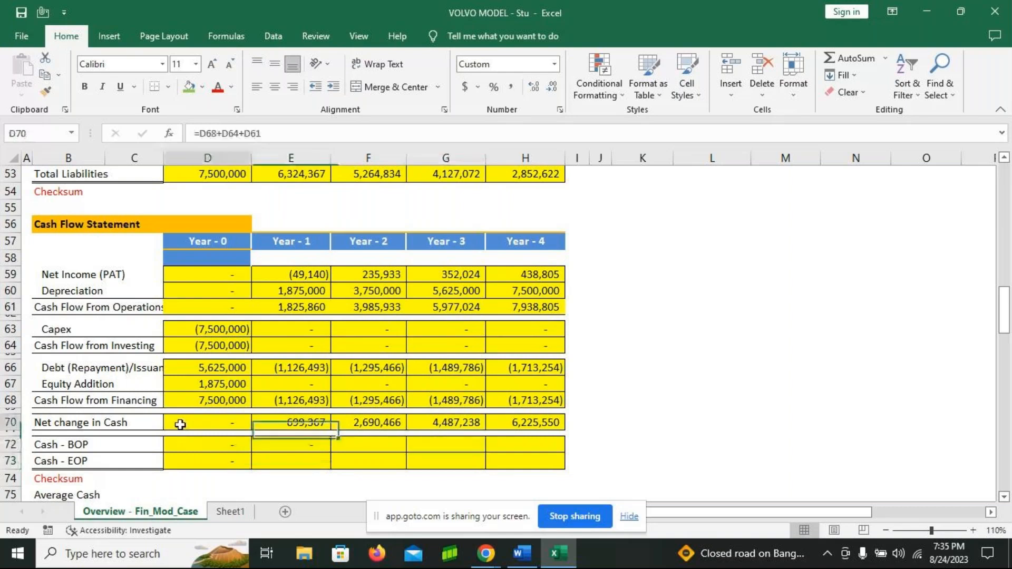
pyautogui.moveTo(180, 424); pyautogui.dragTo(525, 461)
pyautogui.press('Delete')
# - Enter =D68+D64+D61 as the Year 0 net change in cash in D70 and copy the formula through H70
pyautogui.click(228, 423)
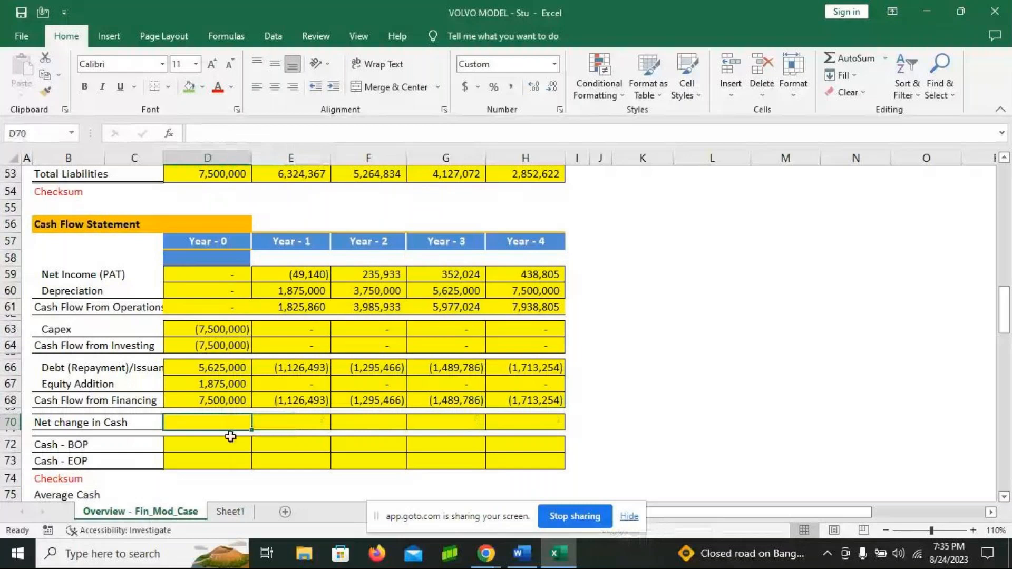
pyautogui.write('=')
pyautogui.press('Up')
pyautogui.write('+')
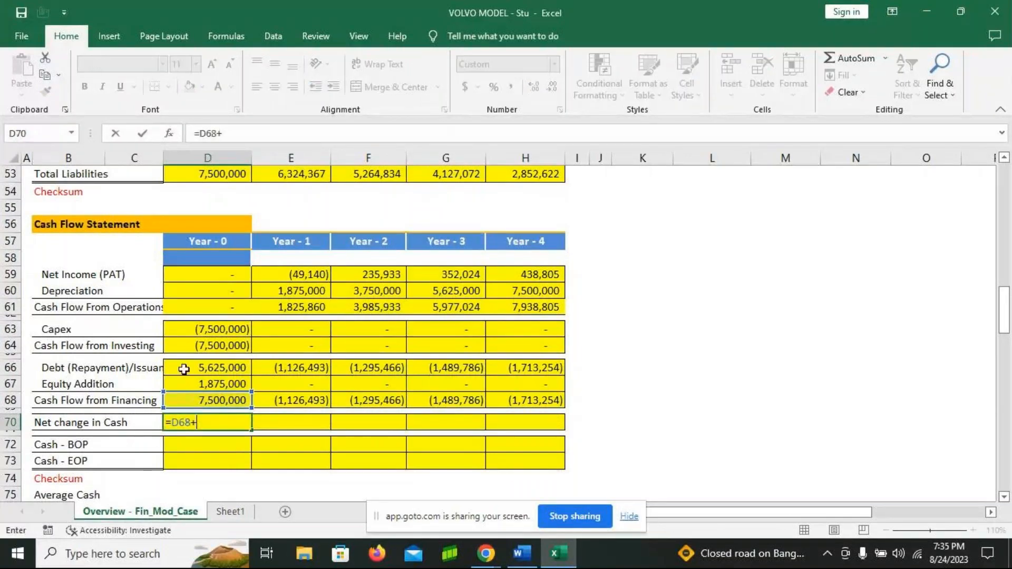
pyautogui.click(191, 345)
pyautogui.write('+')
pyautogui.click(188, 305)
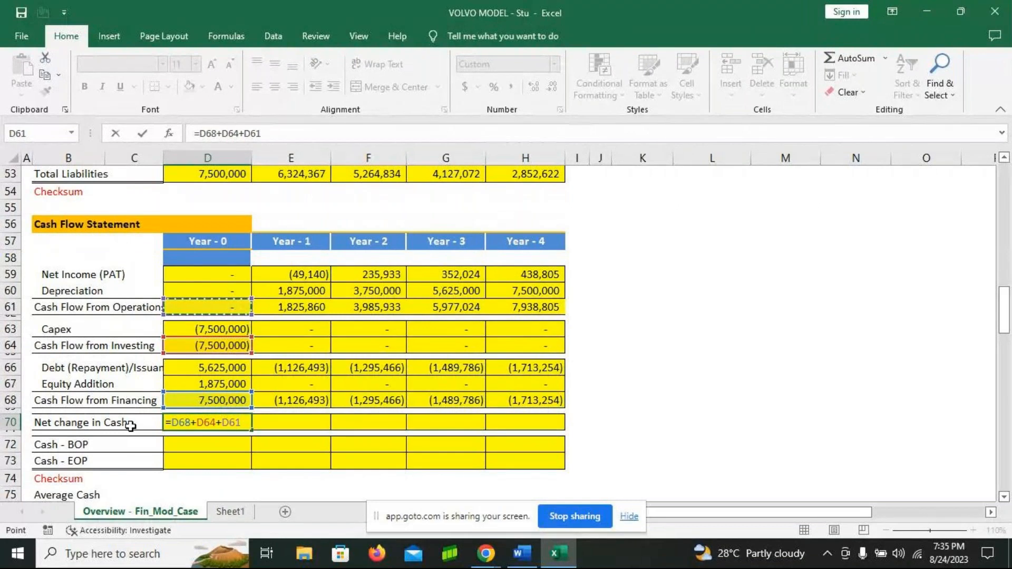
pyautogui.press('Return')
pyautogui.click(232, 424)
pyautogui.moveTo(245, 433); pyautogui.dragTo(513, 428)
# - Set the Year 0 Cash - BOP in D72 to =0 and the Cash - EOP in D73 to =D72+D70
pyautogui.press('Down')
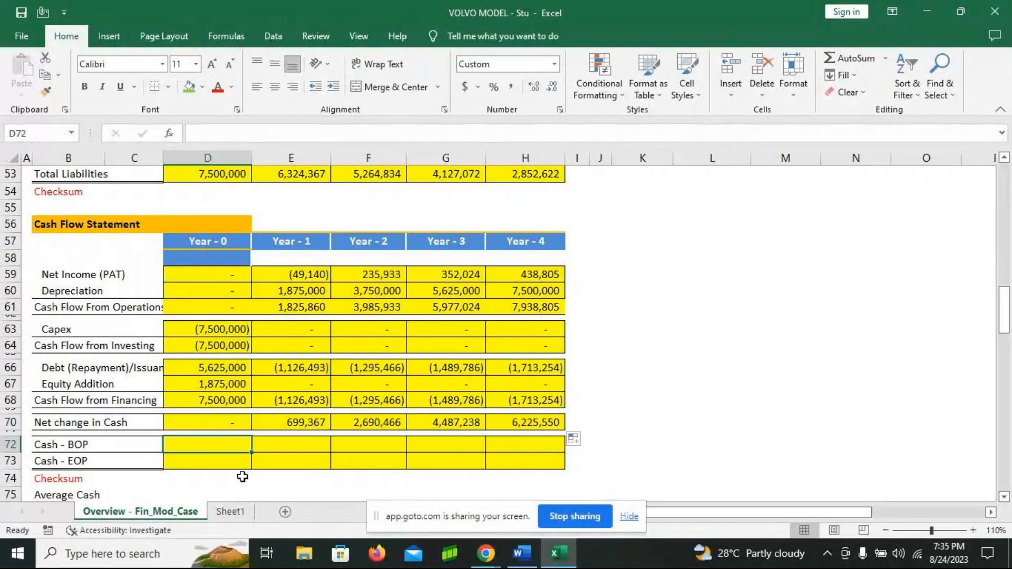
pyautogui.write('=0')
pyautogui.press('Return')
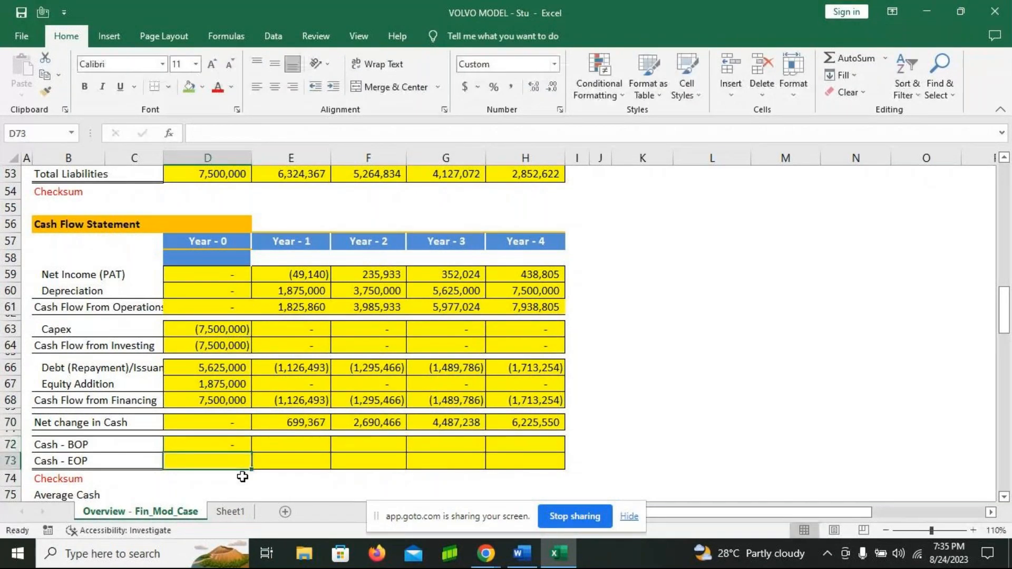
pyautogui.write('=D72+D70')
pyautogui.press('Return')
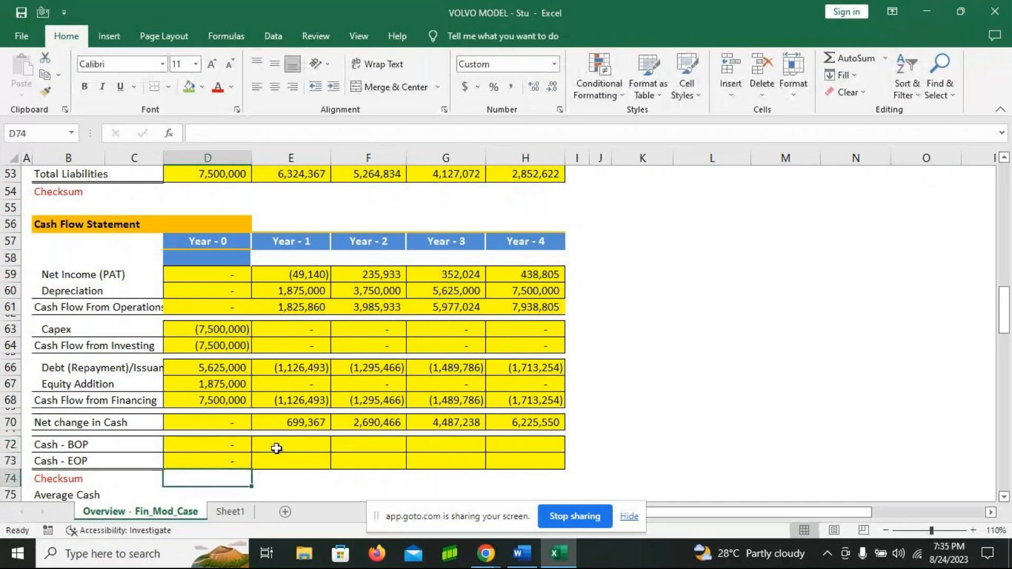
# - Set the Year 1 Cash - BOP in E72 to the previous year's closing cash, =D73
pyautogui.click(276, 449)
pyautogui.write('=')
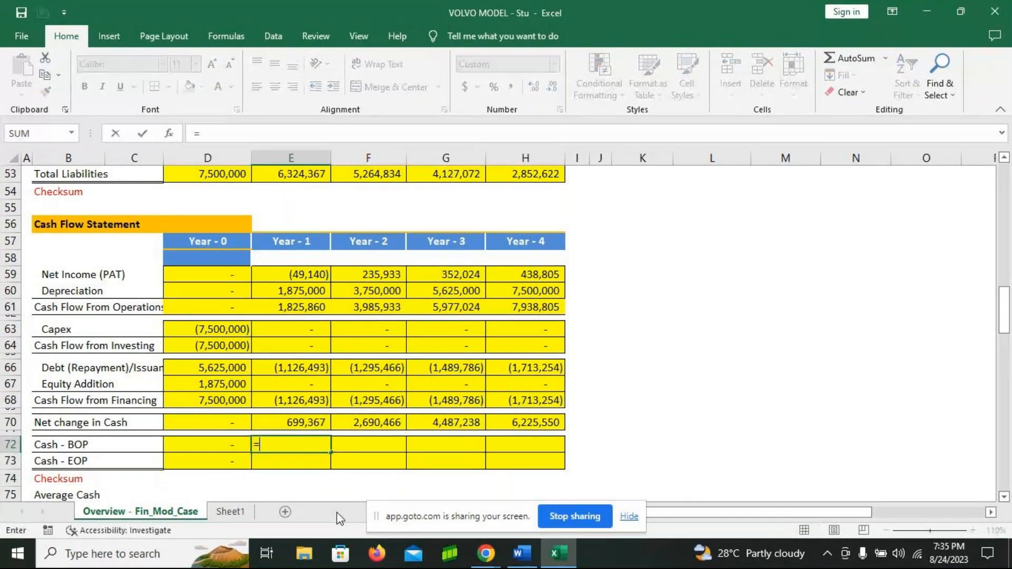
pyautogui.click(226, 463)
pyautogui.press('Return')
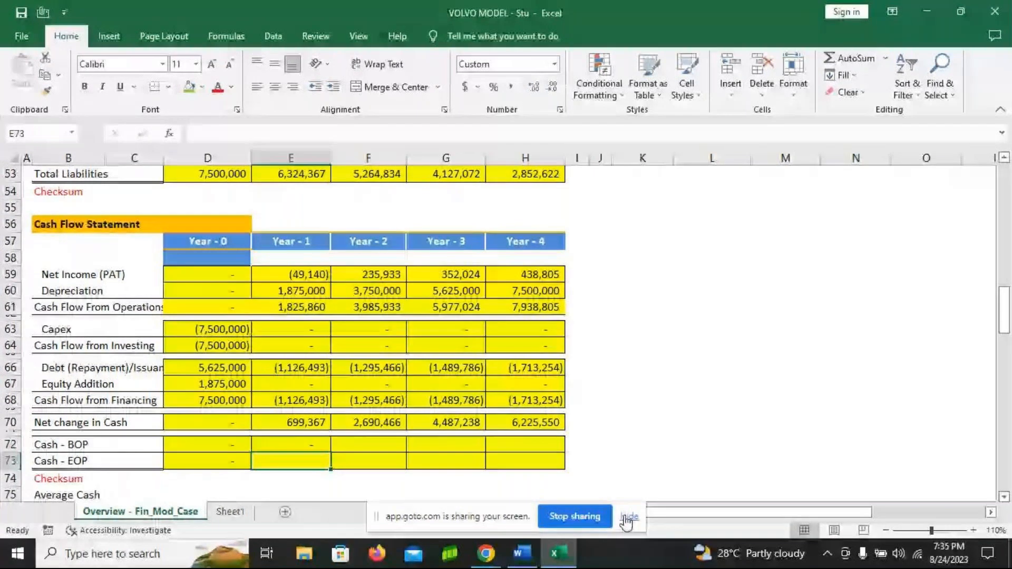
# - Calculate the Year 1 Cash - EOP in E73 as =E72+E70 and fill it across to Year 4 (H73)
pyautogui.write('=')
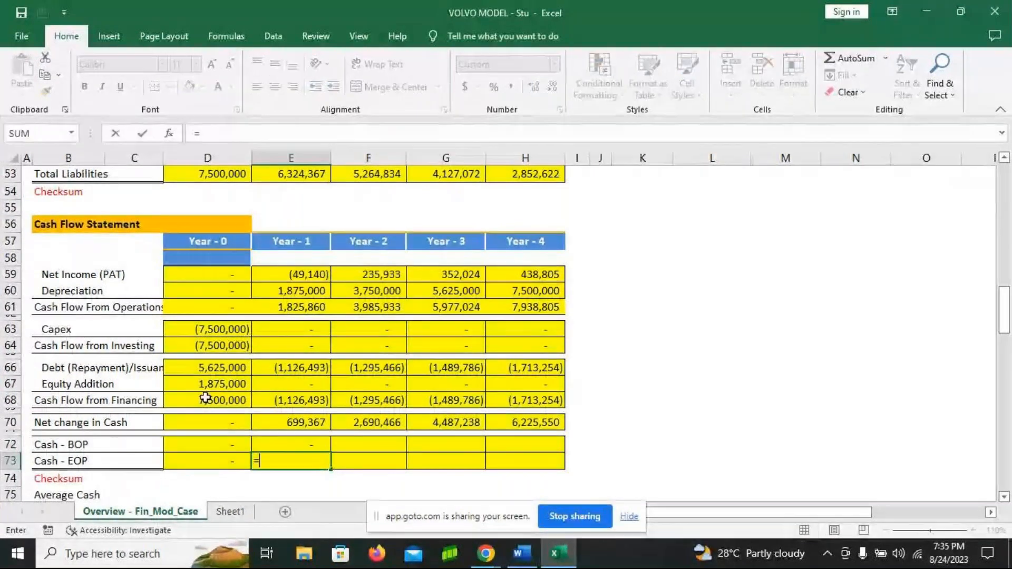
pyautogui.click(299, 444)
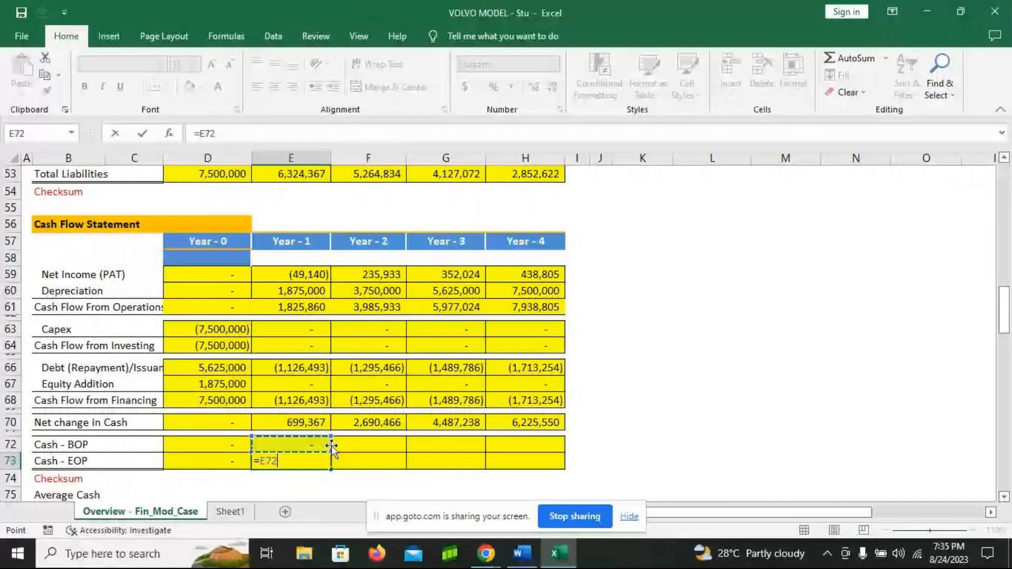
pyautogui.write('+')
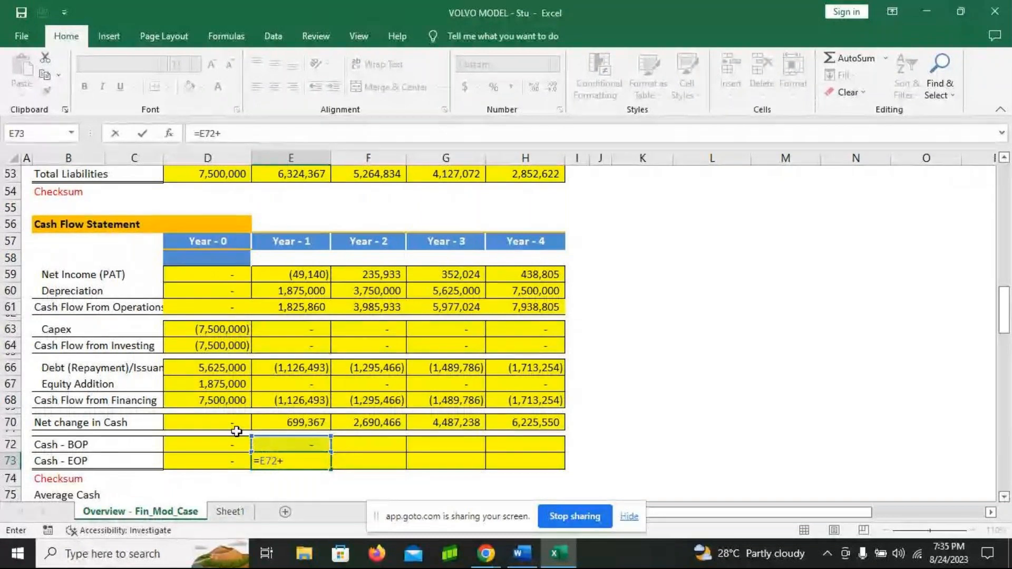
pyautogui.click(274, 420)
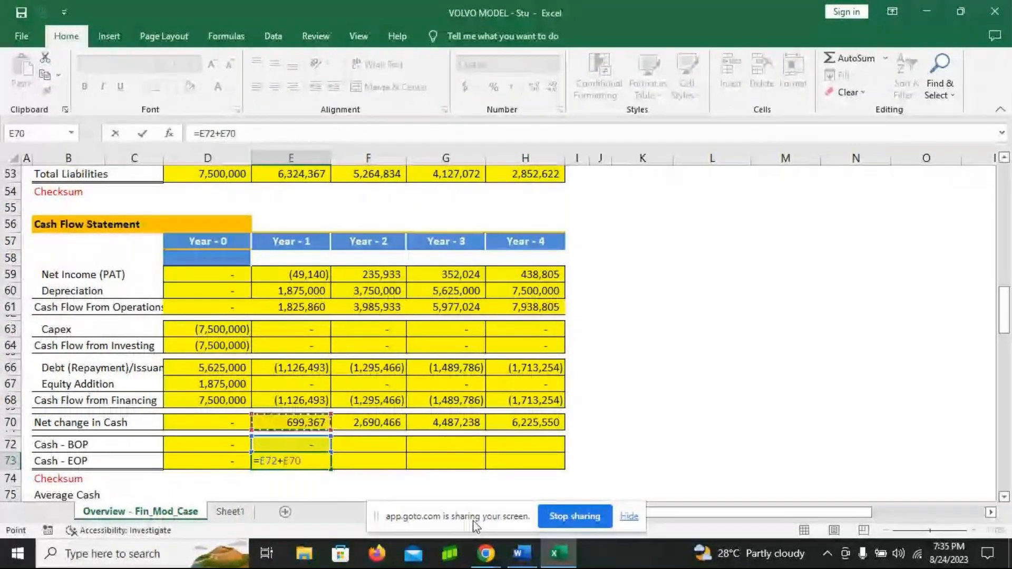
pyautogui.press('Return')
pyautogui.click(278, 462)
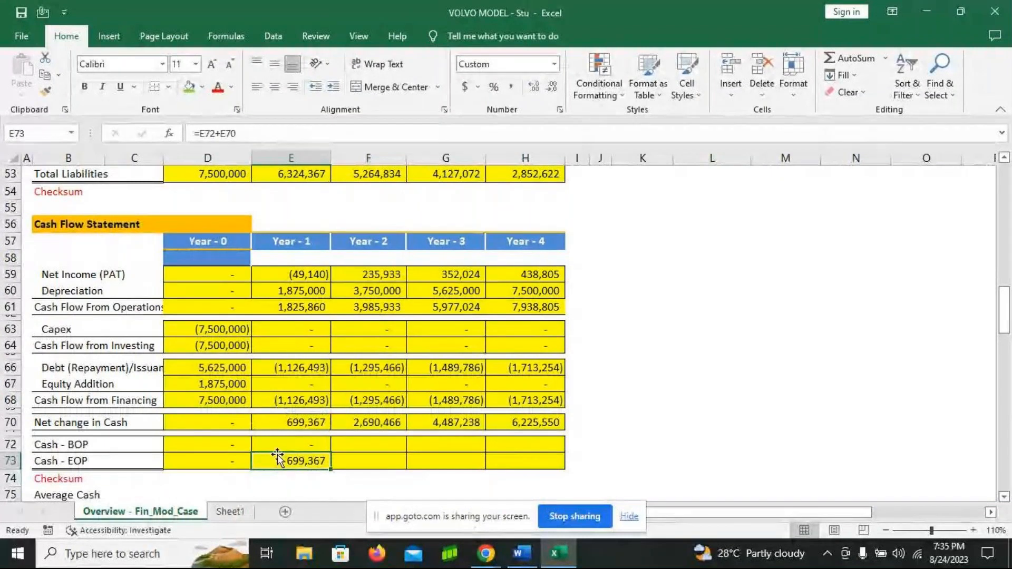
pyautogui.moveTo(337, 471); pyautogui.dragTo(509, 467)
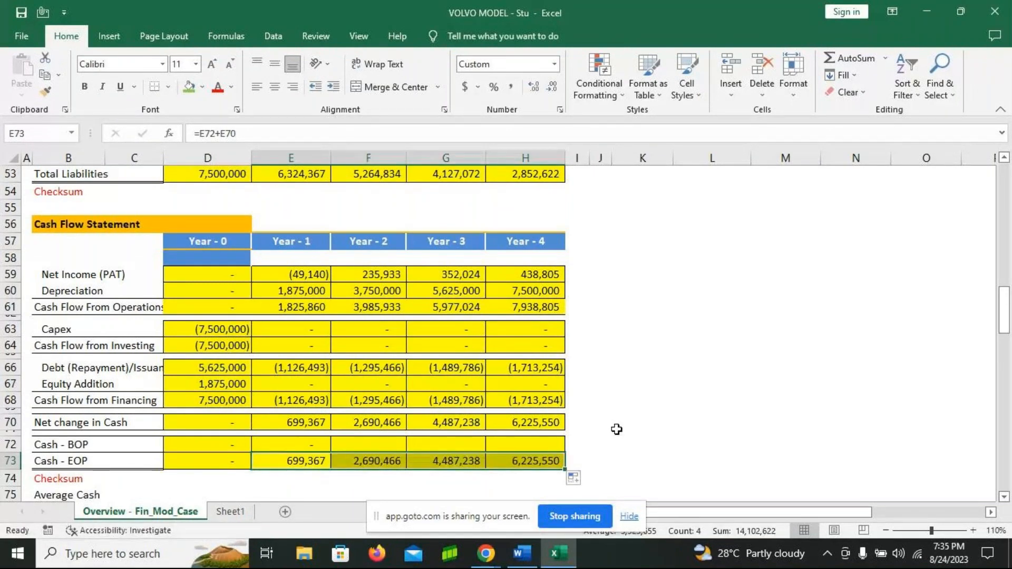
# - Fill the Year 1 Cash - BOP formula from E72 across to Year 4 (H72)
pyautogui.scroll(-1, 617, 429)
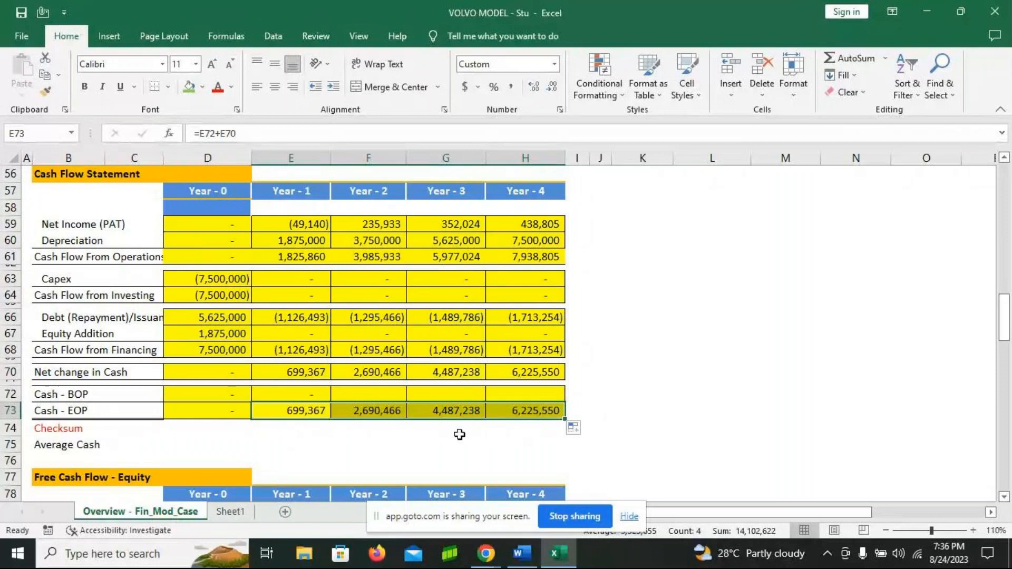
pyautogui.click(322, 397)
pyautogui.moveTo(331, 402); pyautogui.dragTo(525, 402)
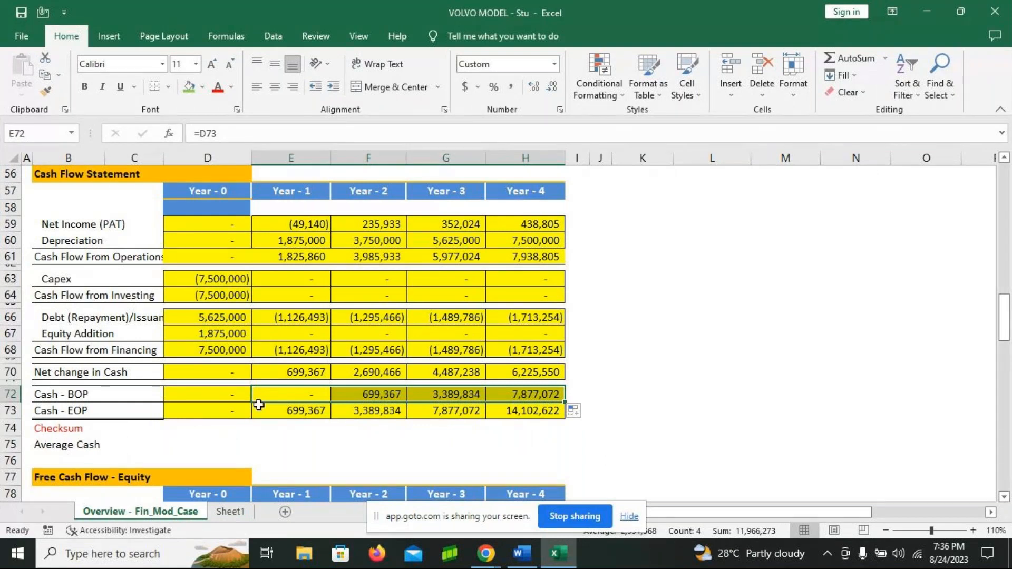
# - Link the balance sheet's Year 0 Cash in D43 to the closing cash balance, =D73, and fill it across to Year 4 (H43)
pyautogui.scroll(5, 259, 405)
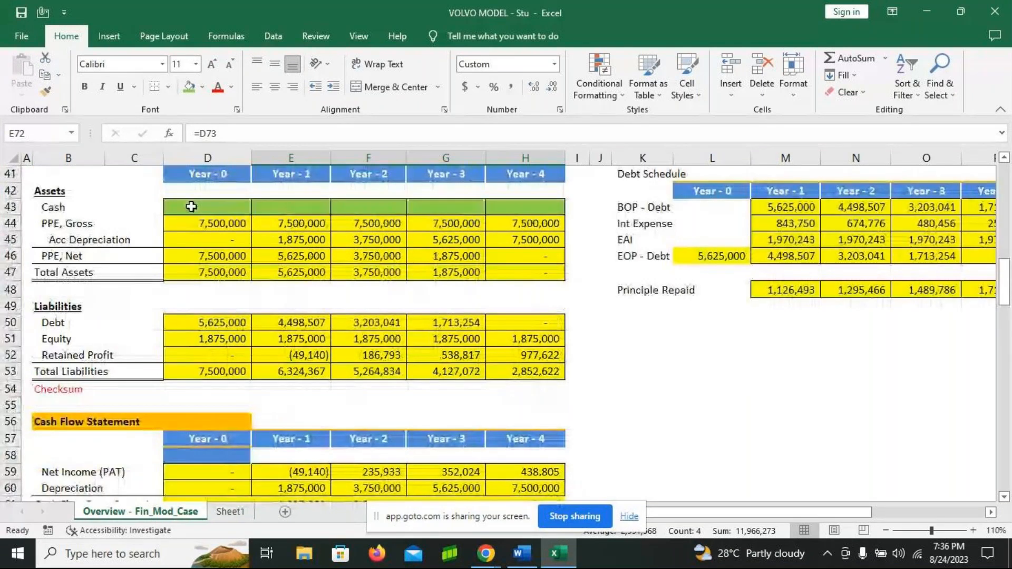
pyautogui.scroll(-6, 197, 223)
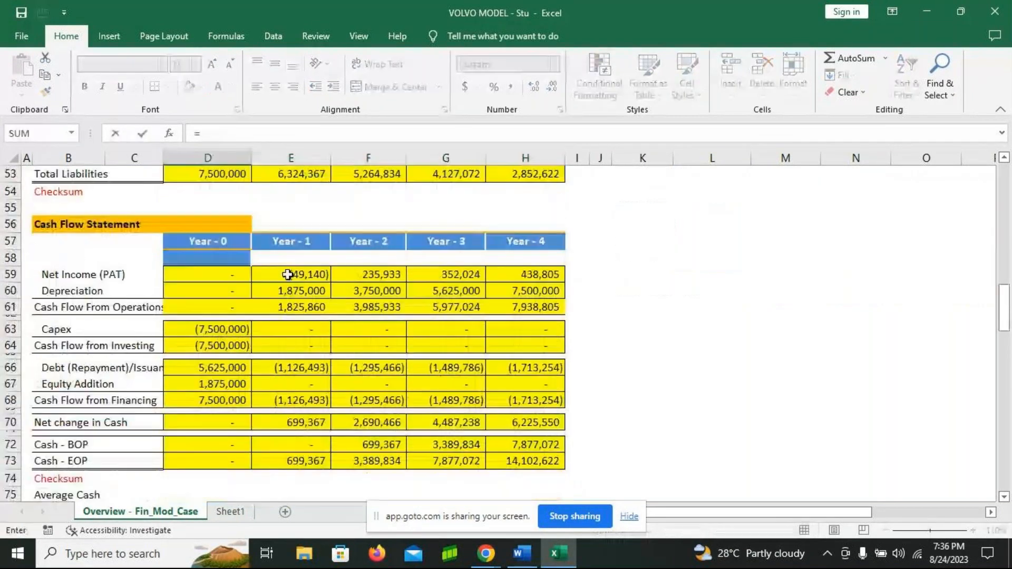
pyautogui.click(226, 397)
pyautogui.write('=')
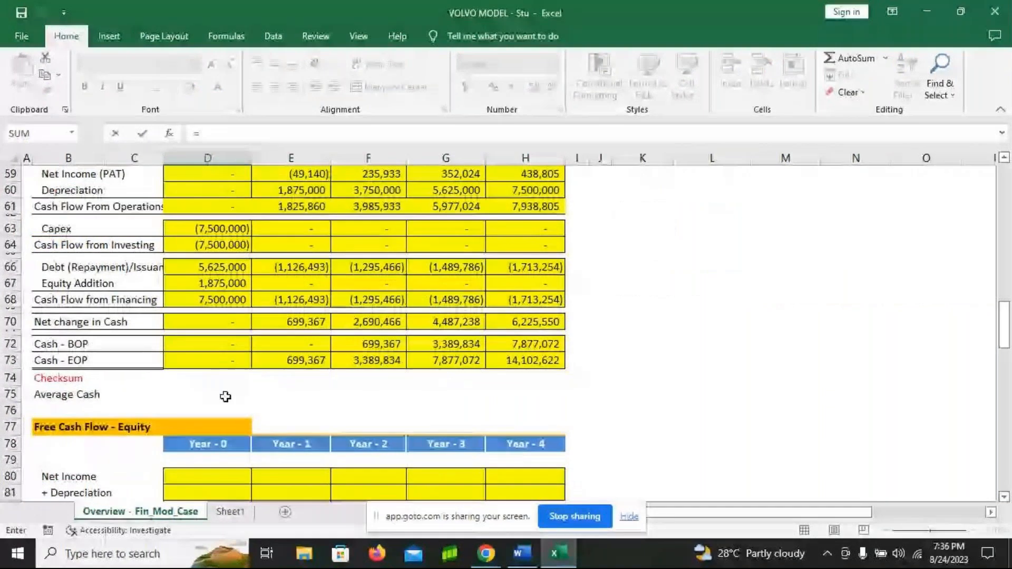
pyautogui.press('Escape')
pyautogui.scroll(4, 385, 380)
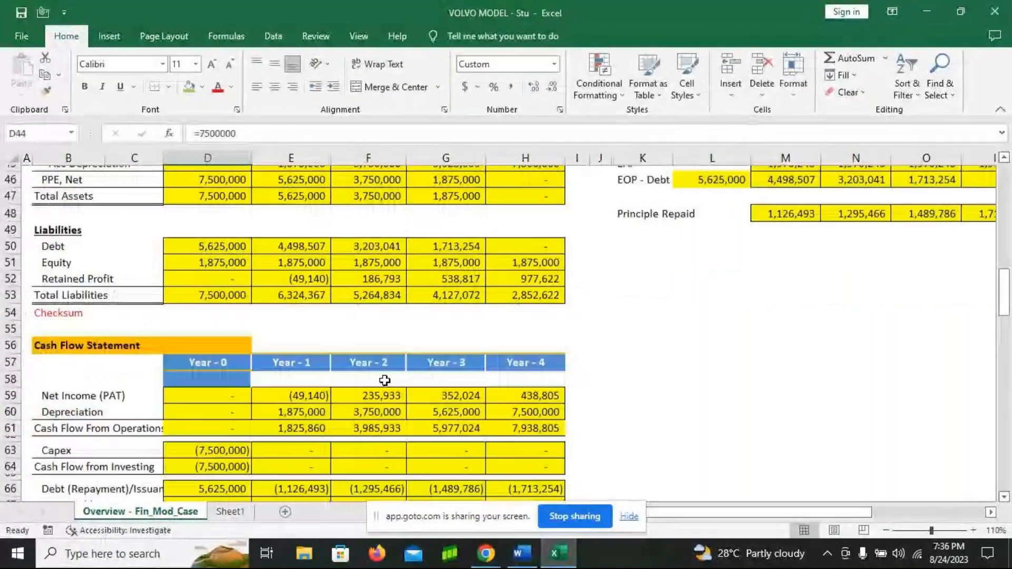
pyautogui.scroll(3, 385, 379)
pyautogui.click(238, 259)
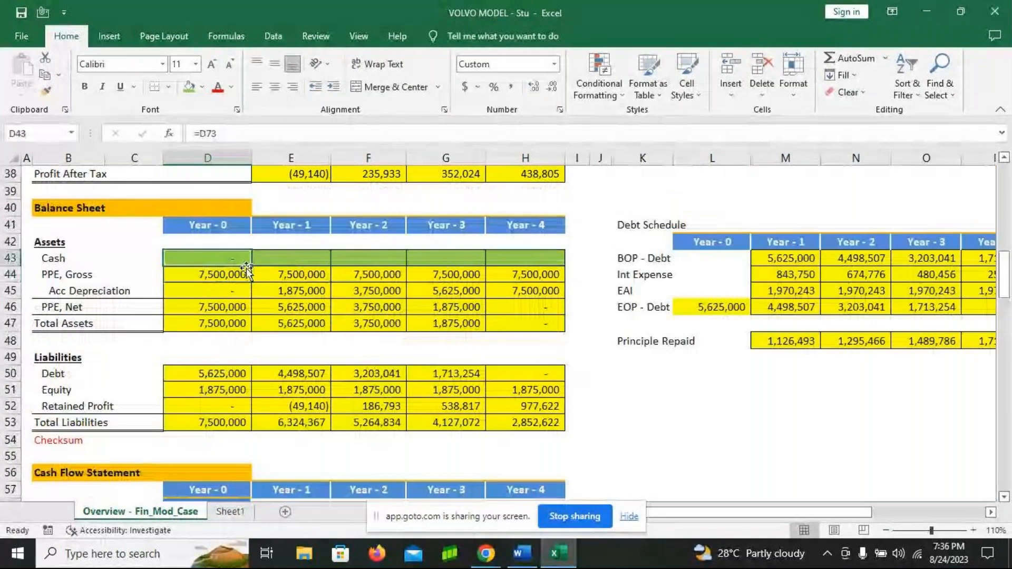
pyautogui.moveTo(252, 268); pyautogui.dragTo(527, 261)
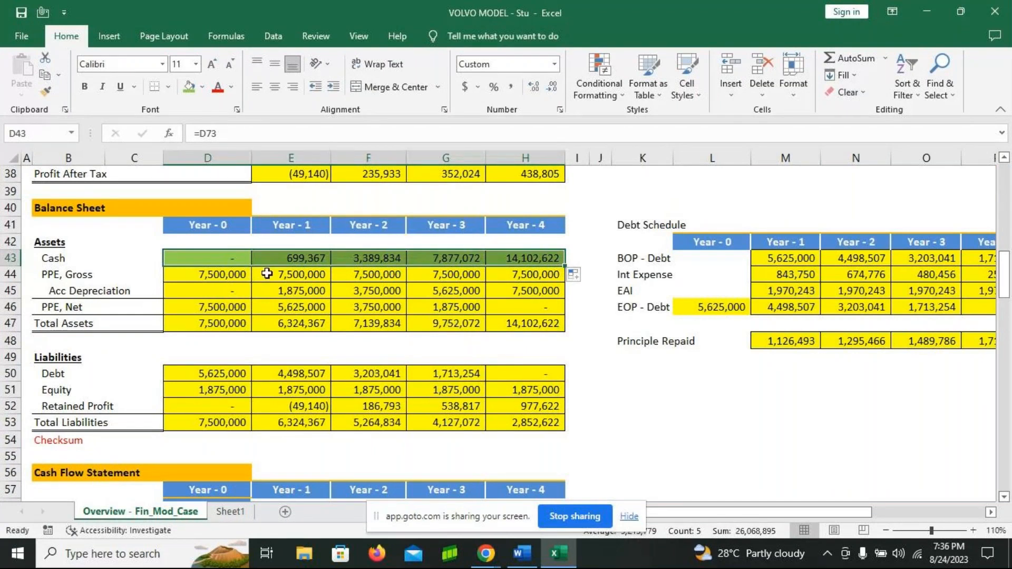
pyautogui.click(289, 260)
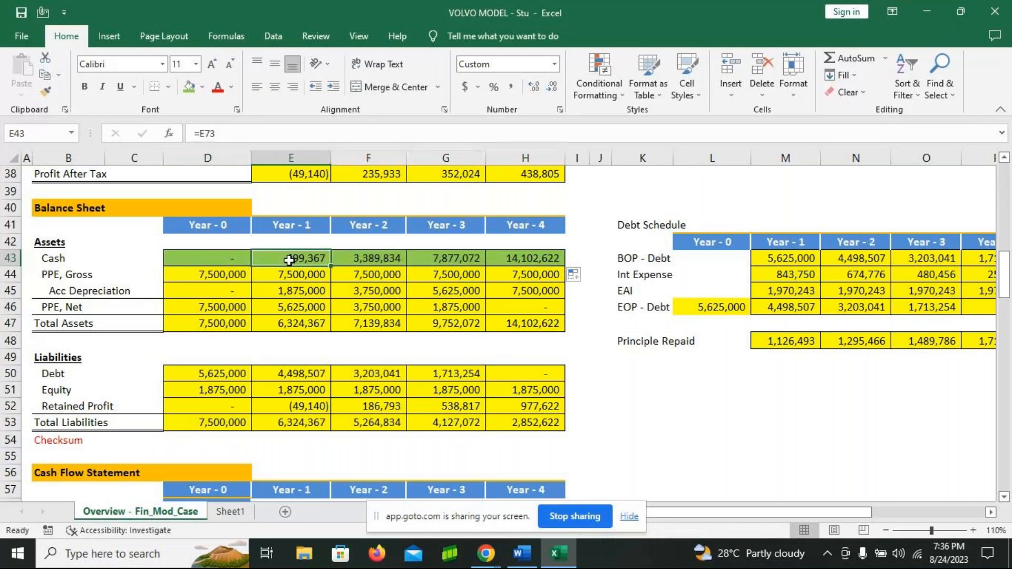
# - Select the Year 1 Other Income cell (E23) in the Income Statement
pyautogui.scroll(3, 323, 327)
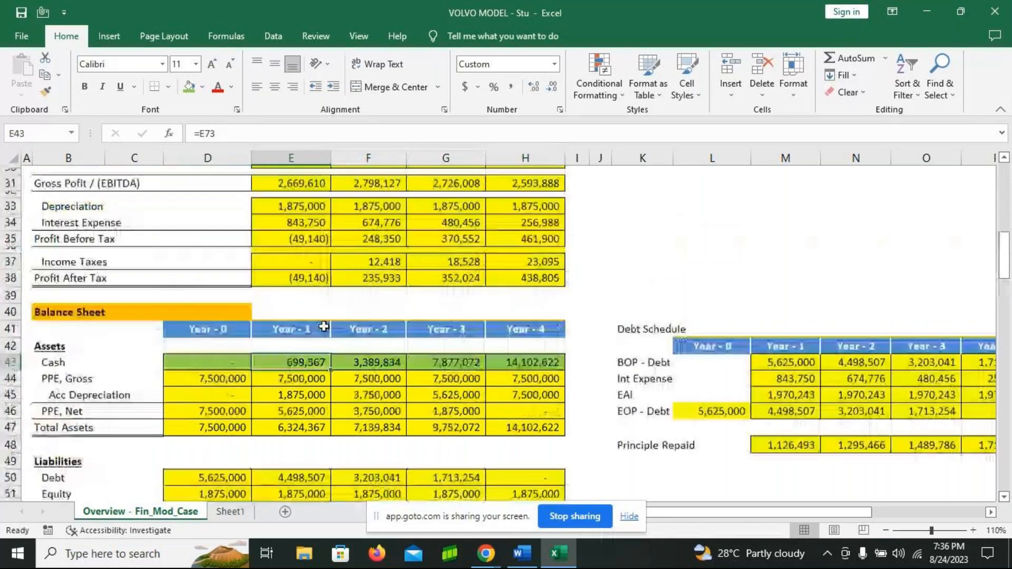
pyautogui.scroll(4, 324, 327)
pyautogui.scroll(1, 323, 327)
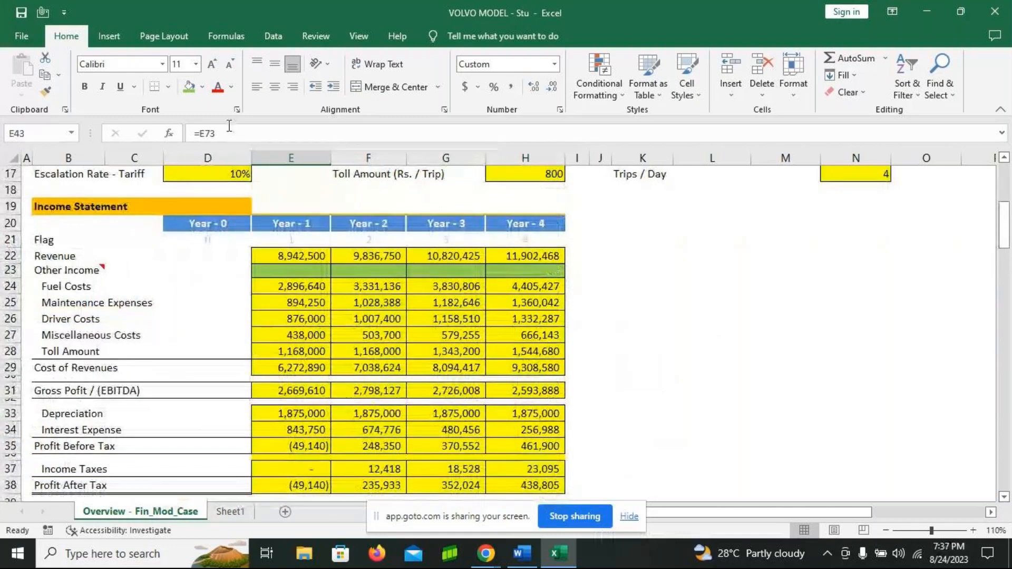
pyautogui.click(294, 276)
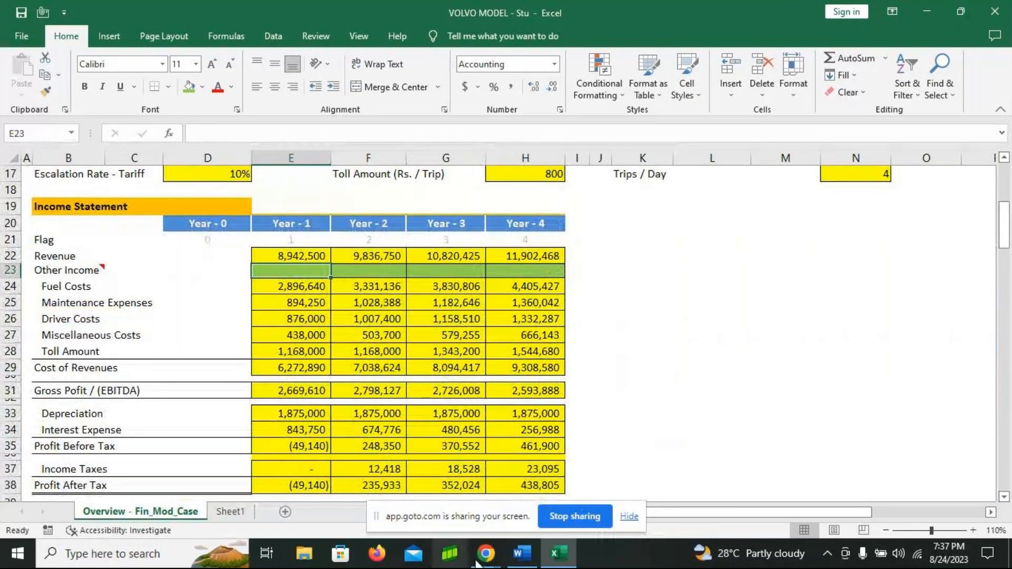
pyautogui.moveTo(486, 552)
pyautogui.click(508, 532)
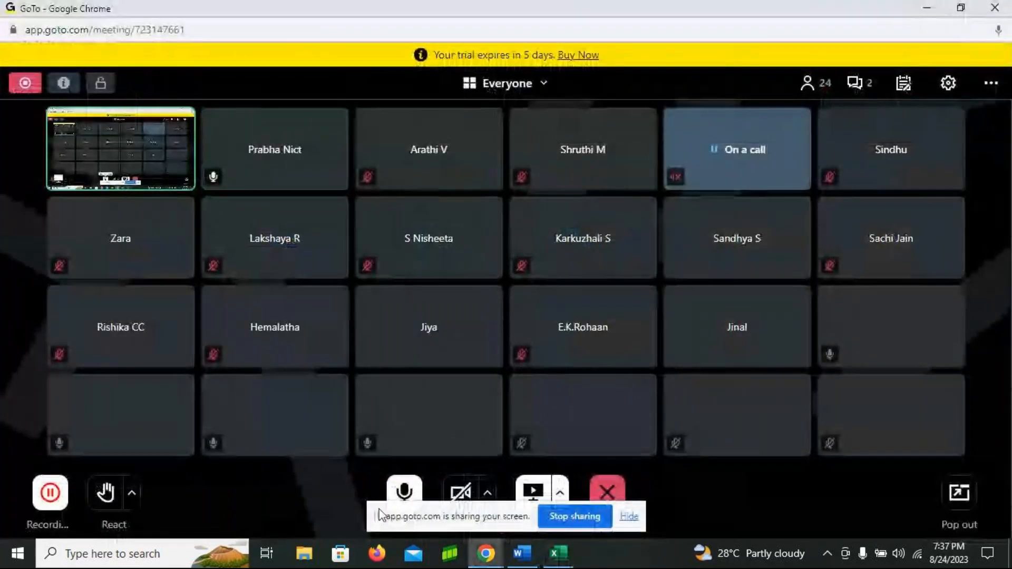
pyautogui.click(557, 555)
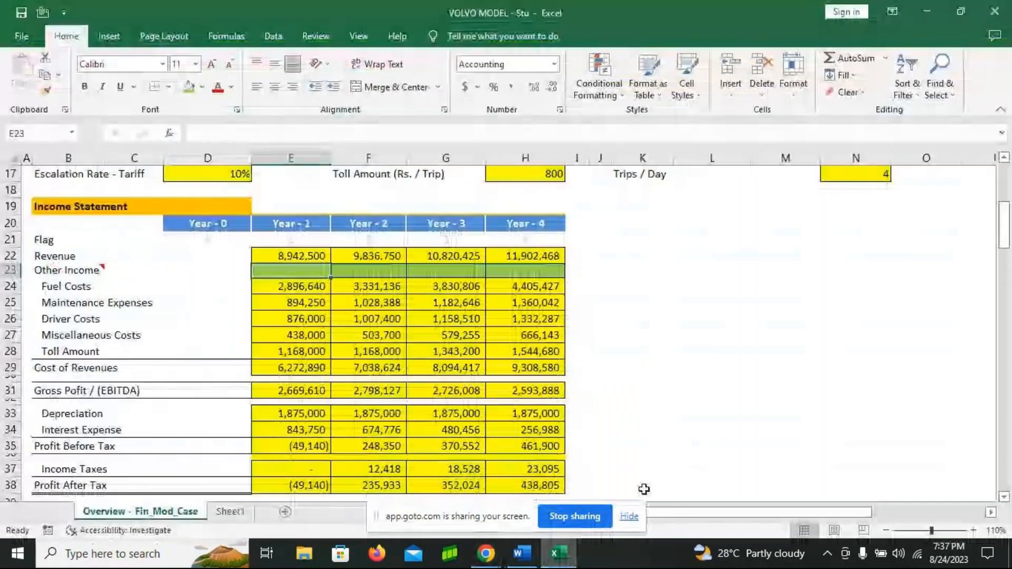
# - Switch to the Volvo case study in Word, examine the additional income assumption, and return to the Excel model
pyautogui.click(522, 554)
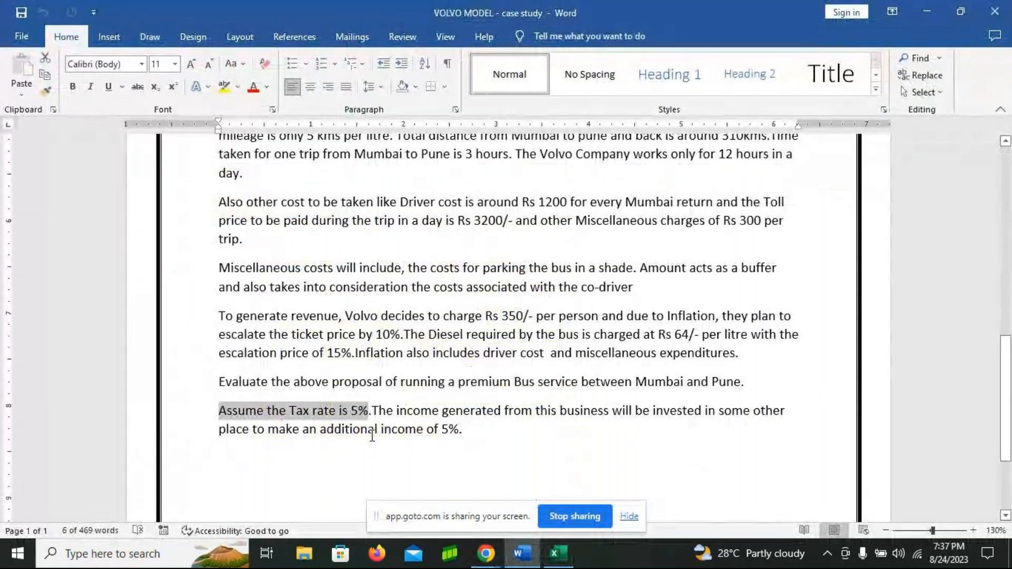
pyautogui.moveTo(325, 426); pyautogui.dragTo(472, 440)
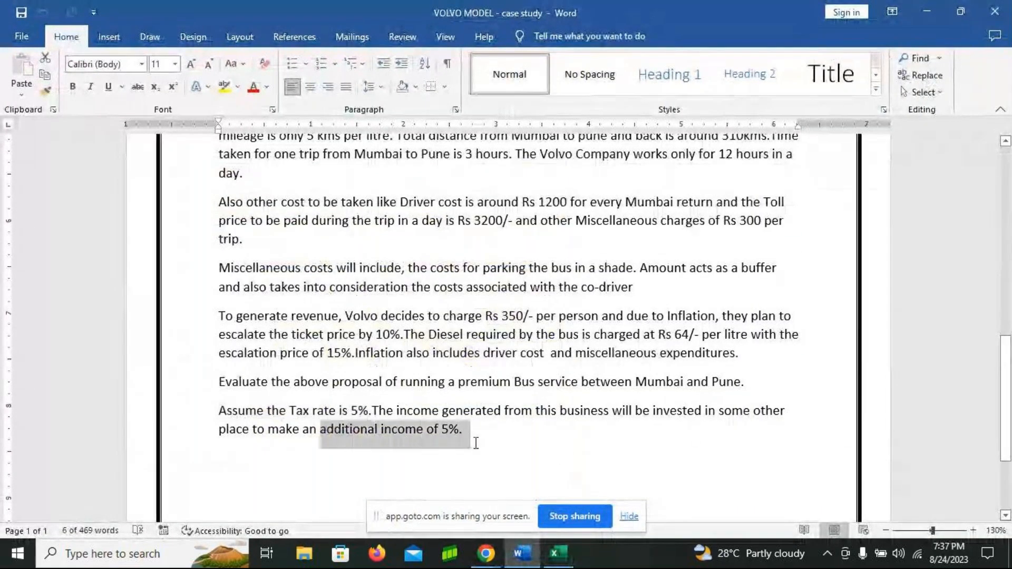
pyautogui.click(495, 459)
pyautogui.hotkey('alt', 'Tab')
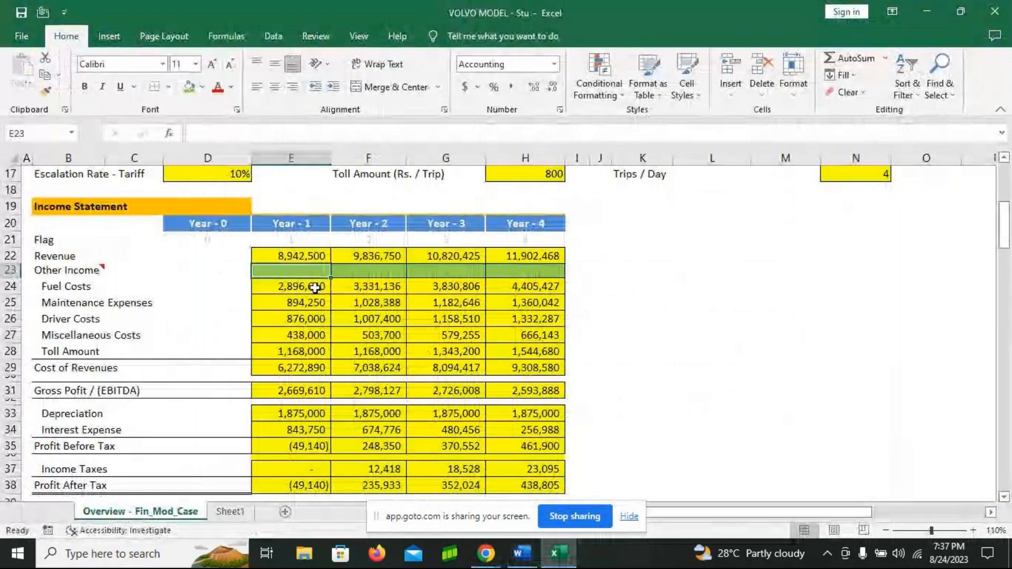
# - Calculate the Year 1 Other Income in E23 as 5% of the opening cash balance, =5%*E72
pyautogui.write('=')
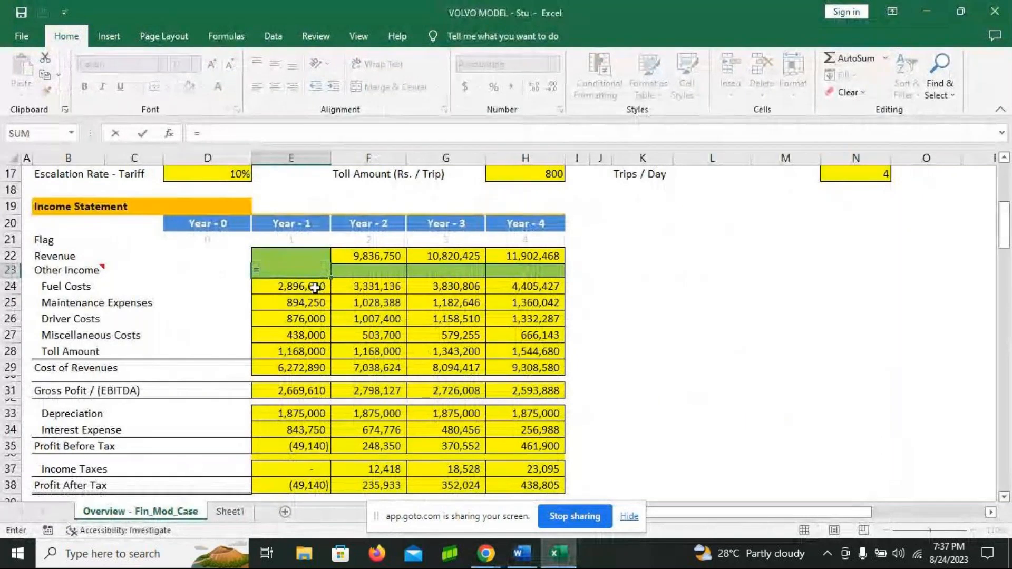
pyautogui.write('5')
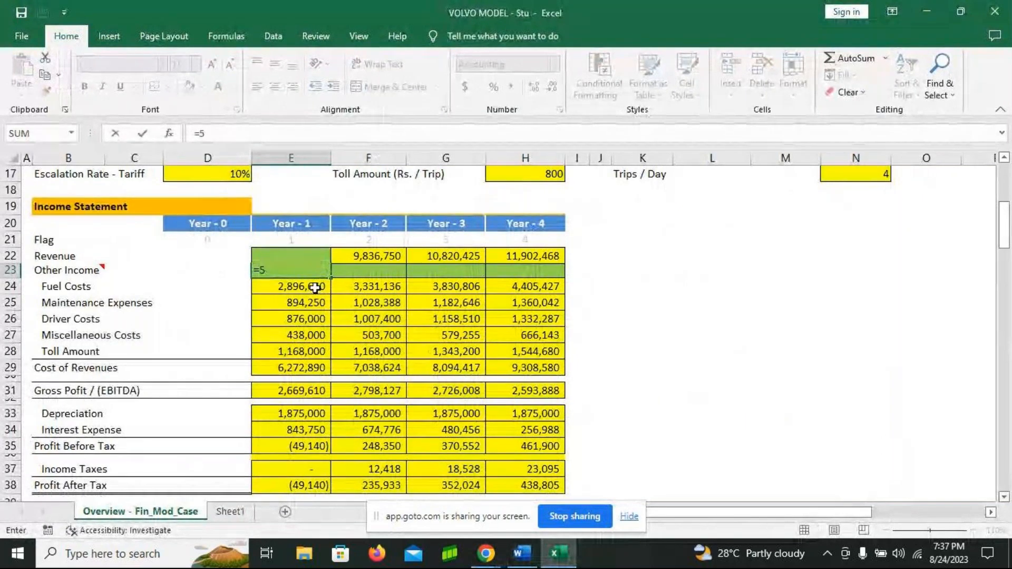
pyautogui.write('%*')
pyautogui.scroll(-2, 302, 317)
pyautogui.scroll(-1, 302, 317)
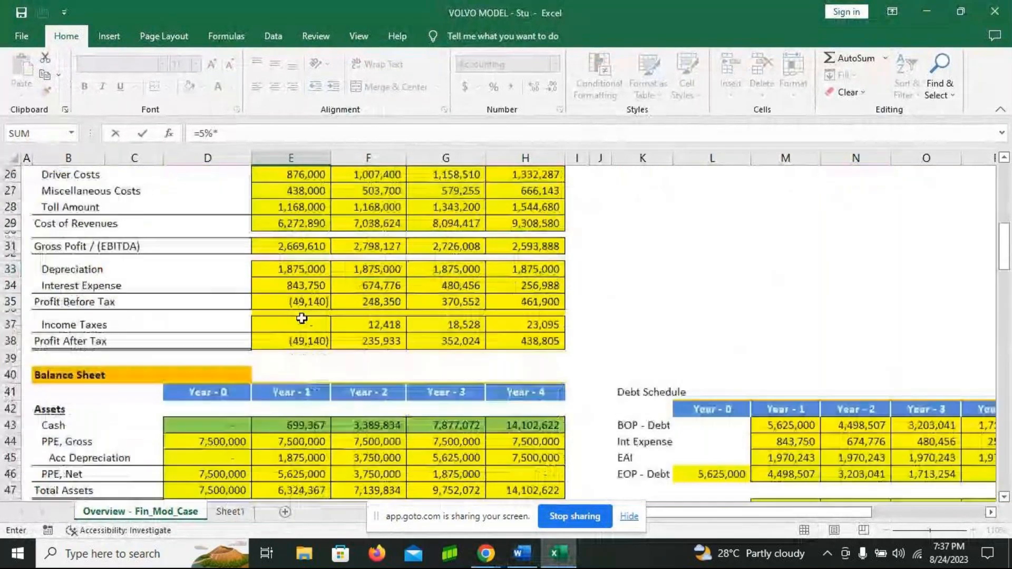
pyautogui.scroll(-3, 302, 319)
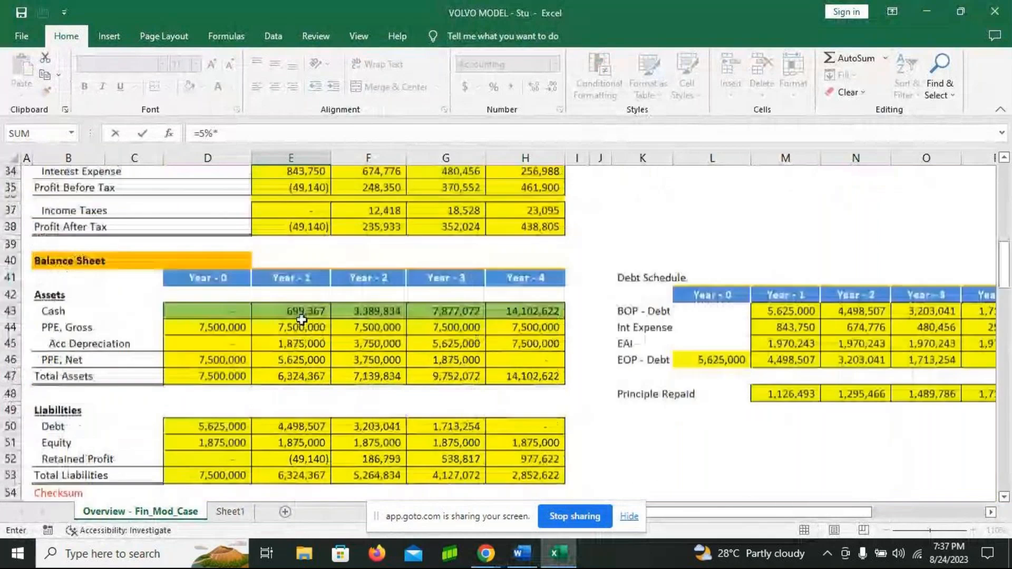
pyautogui.scroll(-7, 302, 319)
pyautogui.click(298, 395)
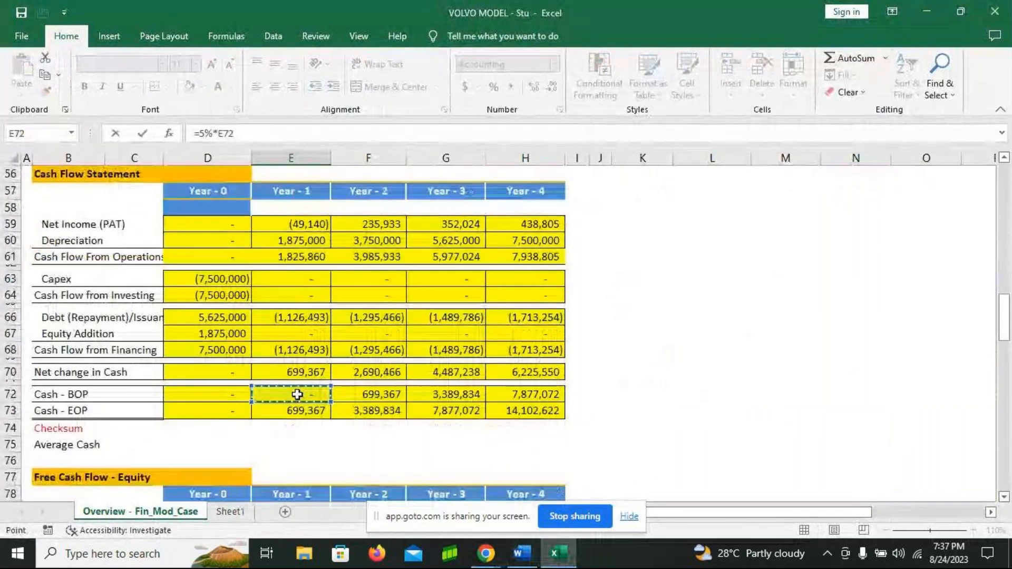
pyautogui.press('Return')
# - Fill the Year 1 Other Income formula from E23 across to Year 4 (H23)
pyautogui.scroll(2, 458, 313)
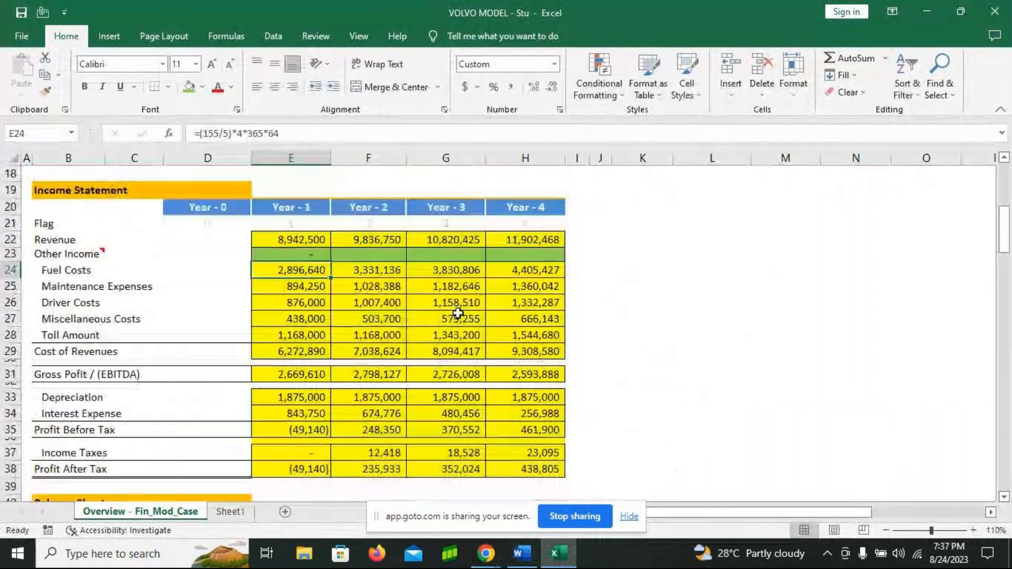
pyautogui.click(311, 254)
pyautogui.moveTo(331, 261); pyautogui.dragTo(548, 256)
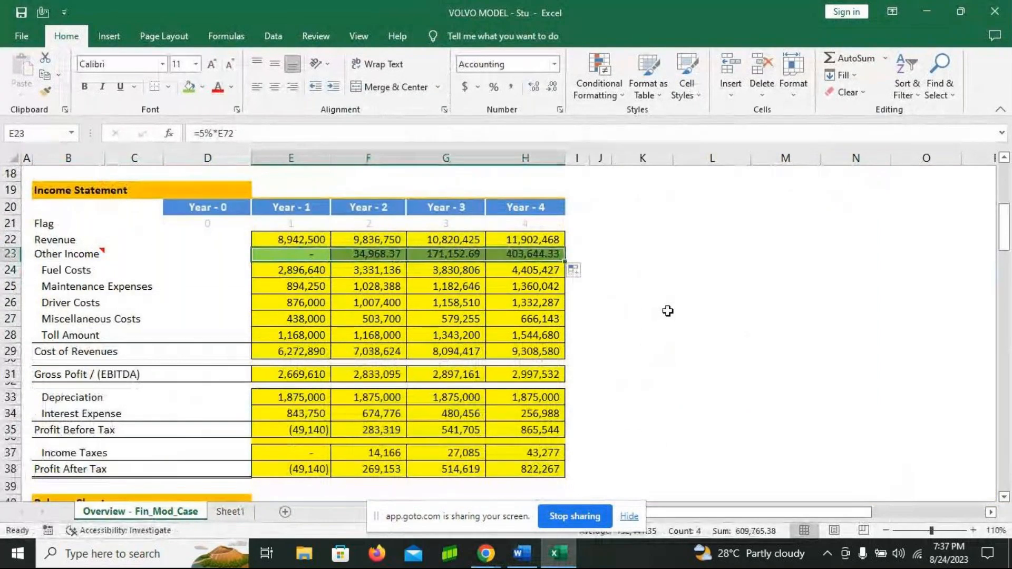
# - Select the Year 0 Net Income cell (D80) in the Free Cash Flow - Equity section
pyautogui.scroll(-2, 668, 311)
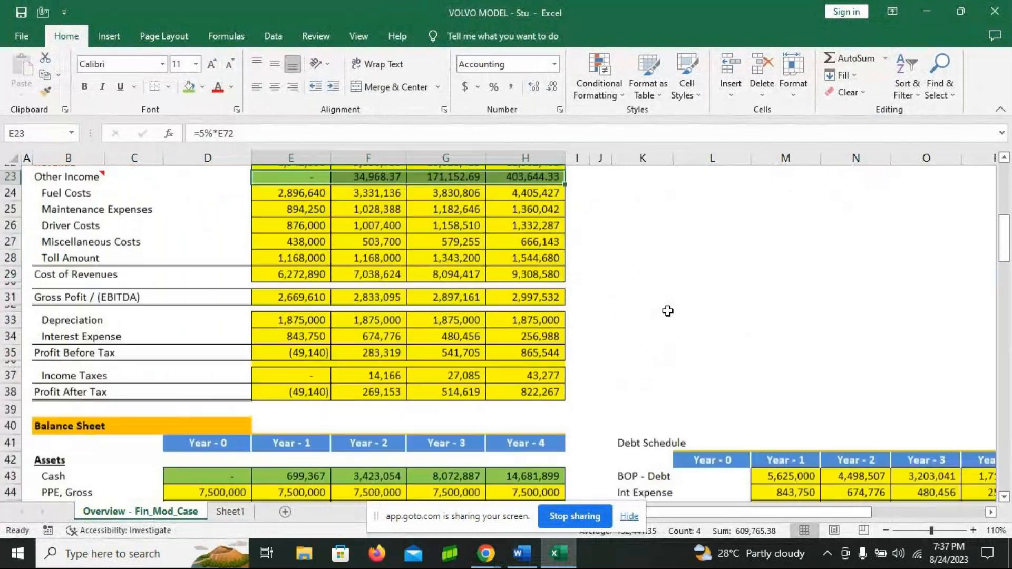
pyautogui.scroll(-1, 668, 311)
pyautogui.scroll(-5, 668, 311)
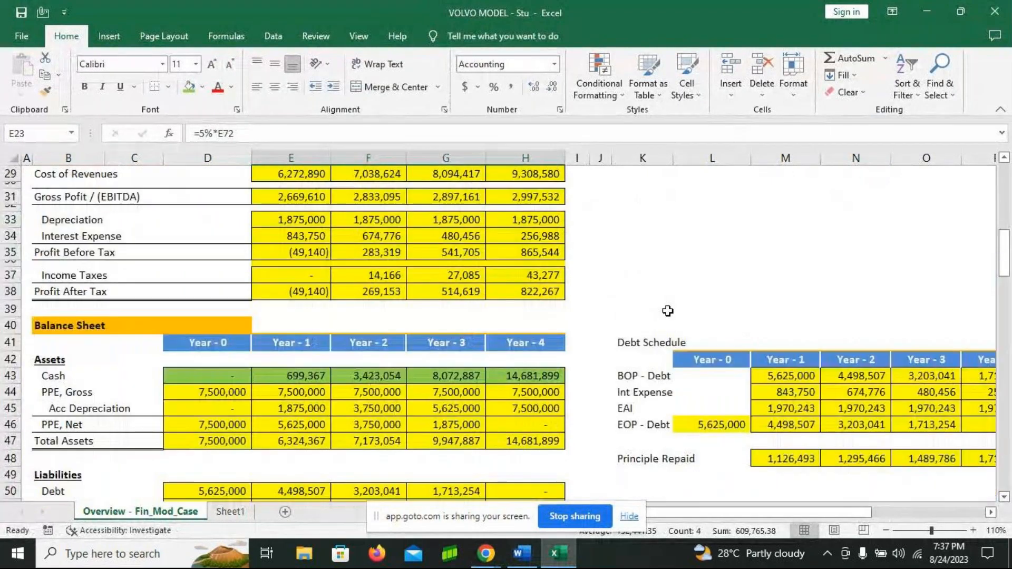
pyautogui.scroll(-11, 668, 311)
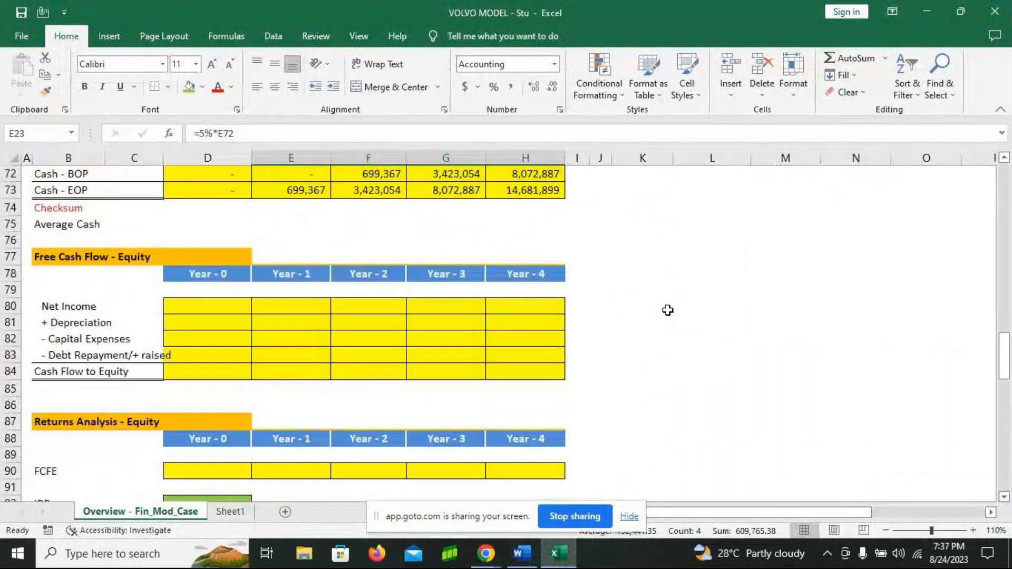
pyautogui.click(204, 304)
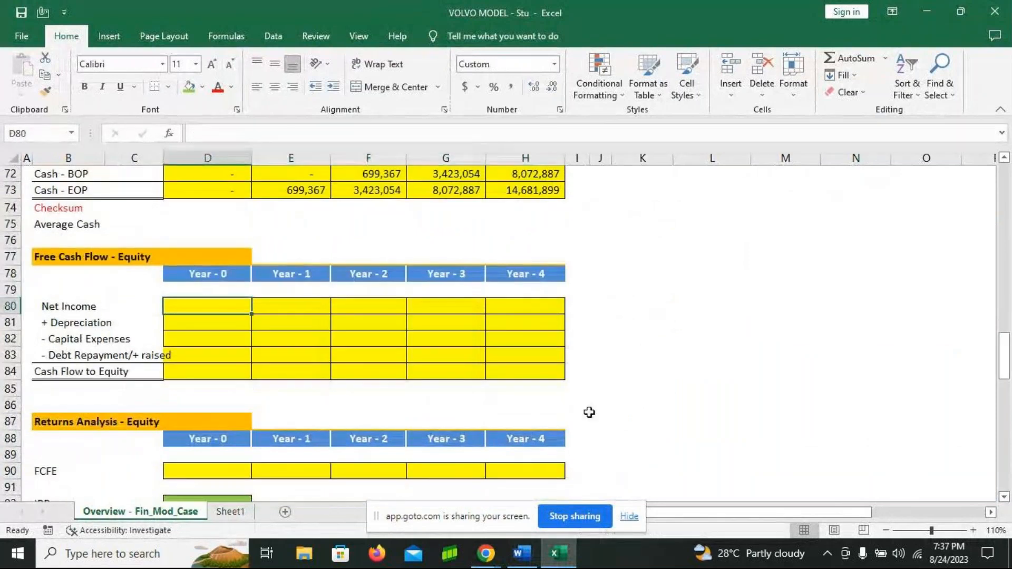
pyautogui.click(497, 555)
pyautogui.click(514, 493)
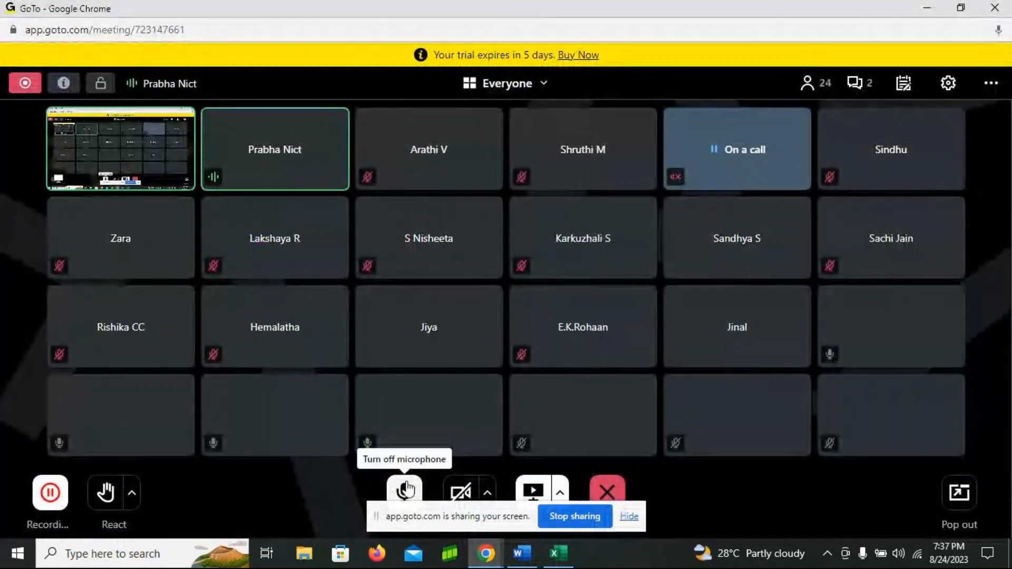
pyautogui.click(551, 555)
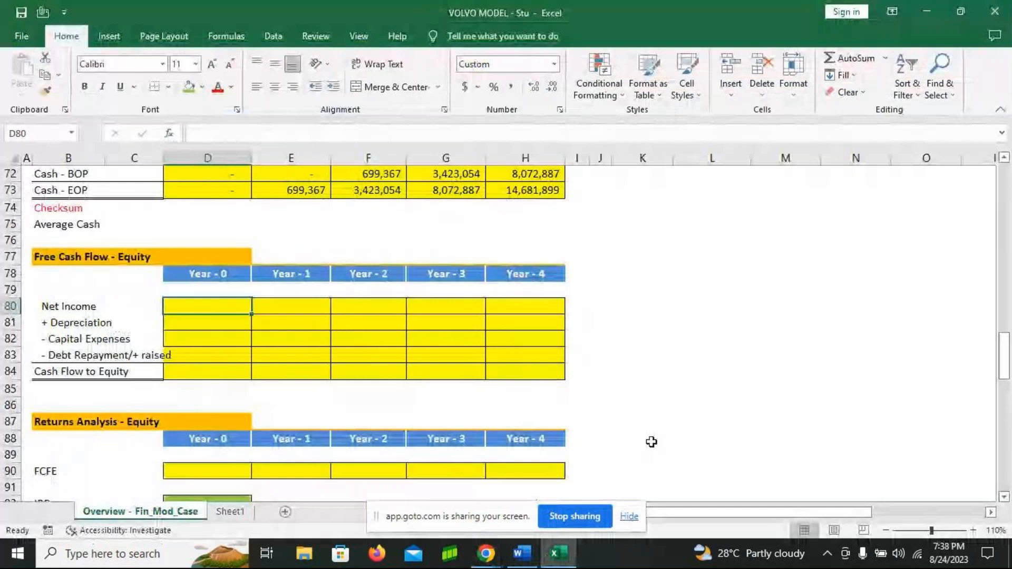
# - Link the Year 0 Net Income in D80 to the Income Statement's Profit After Tax with =D38
pyautogui.write('=')
pyautogui.scroll(12, 652, 442)
pyautogui.moveTo(493, 563)
pyautogui.click(485, 496)
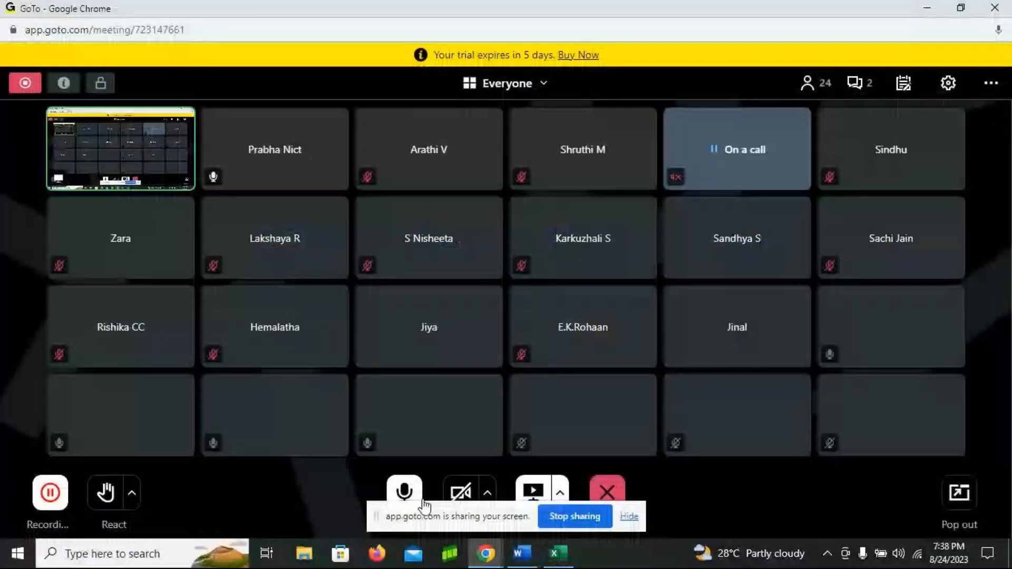
pyautogui.click(557, 562)
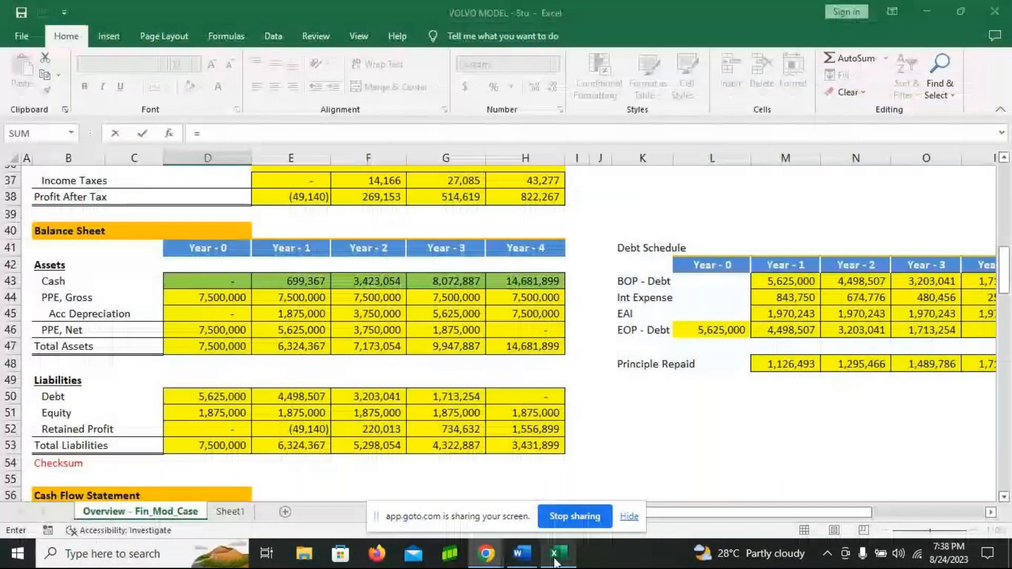
pyautogui.scroll(-1, 357, 442)
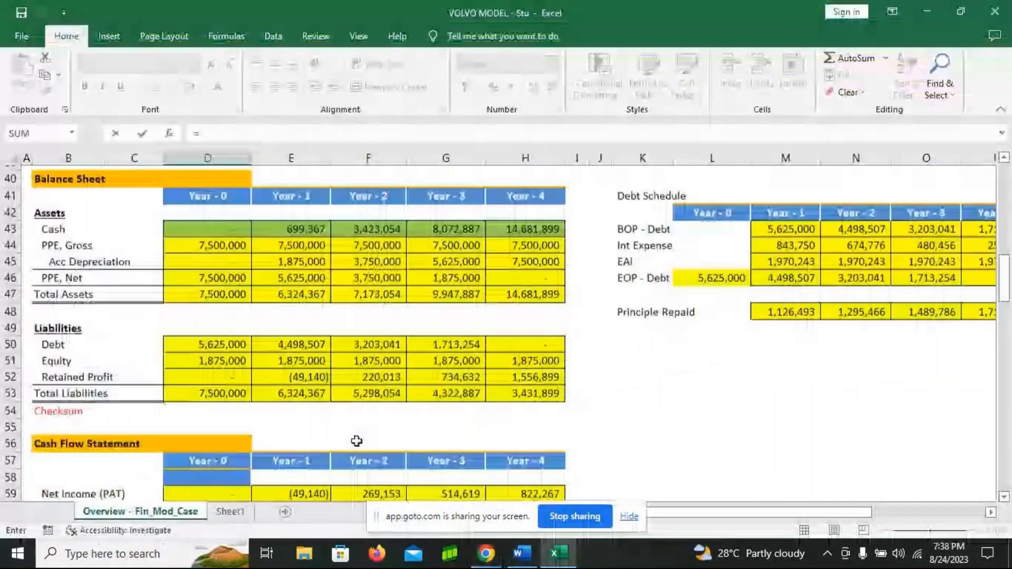
pyautogui.scroll(-3, 356, 442)
pyautogui.scroll(-2, 250, 454)
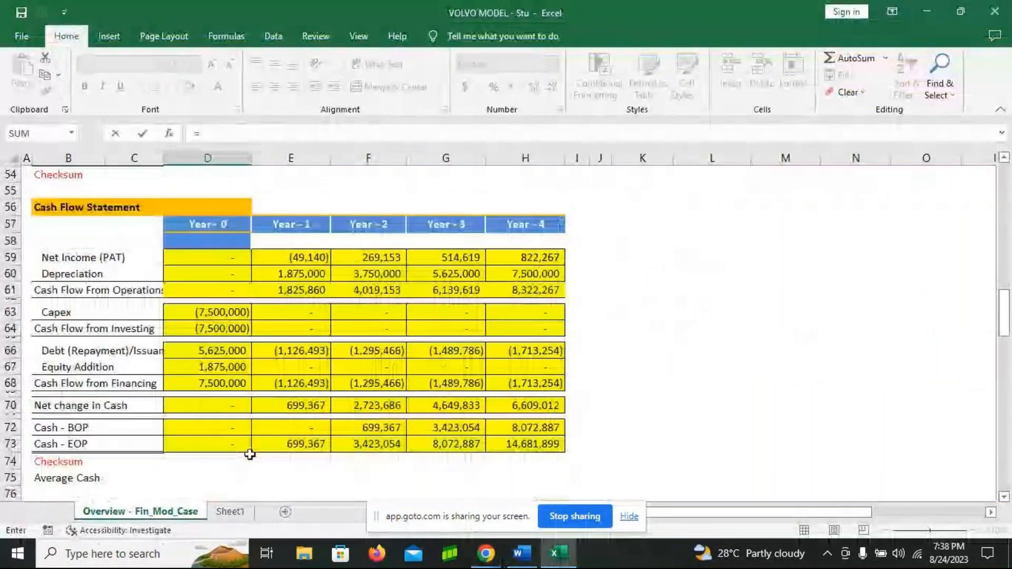
pyautogui.scroll(-3, 250, 454)
pyautogui.scroll(4, 265, 390)
pyautogui.scroll(3, 265, 390)
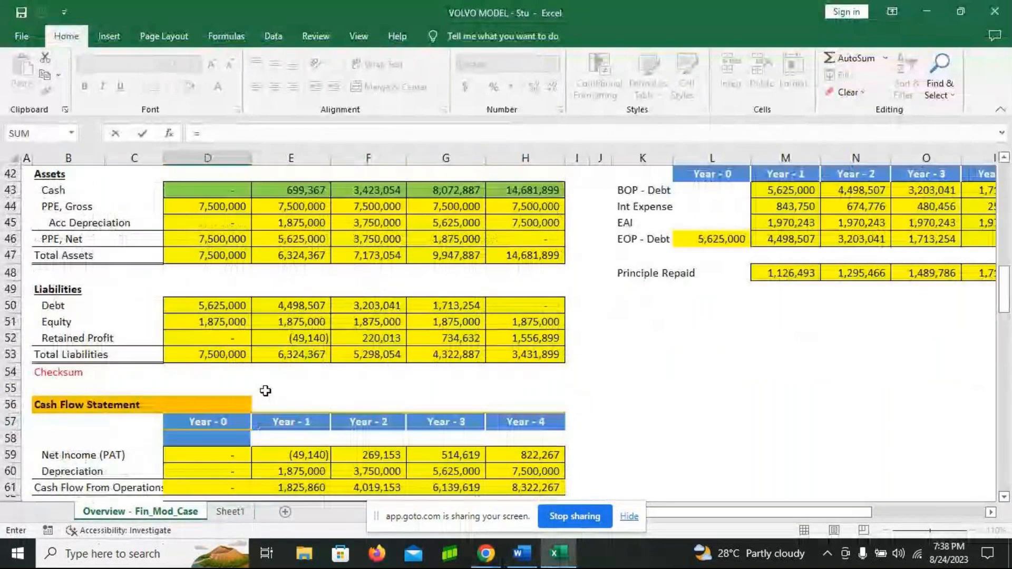
pyautogui.scroll(2, 265, 391)
pyautogui.click(214, 197)
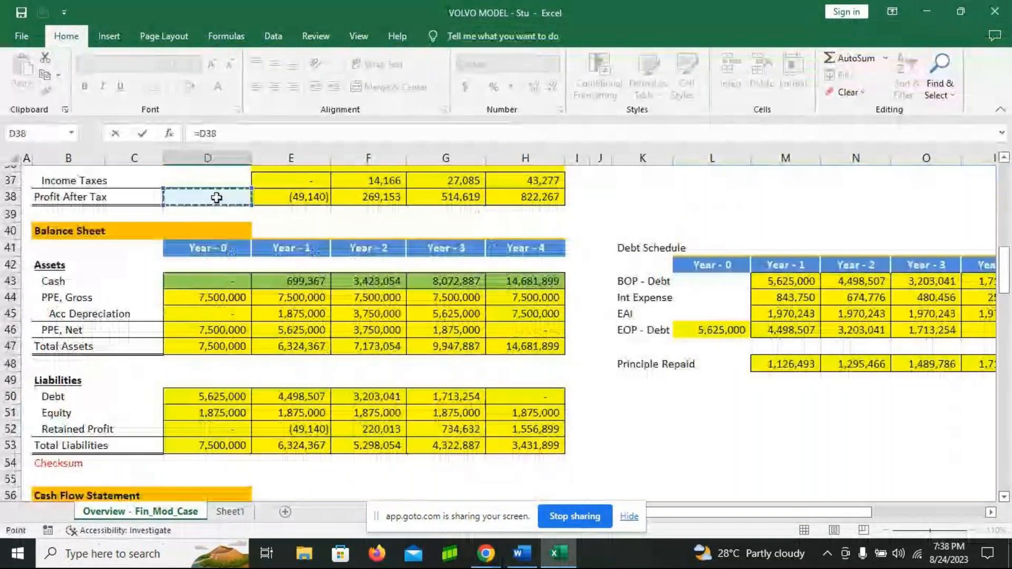
pyautogui.press('Return')
pyautogui.scroll(-2, 521, 393)
pyautogui.click(226, 389)
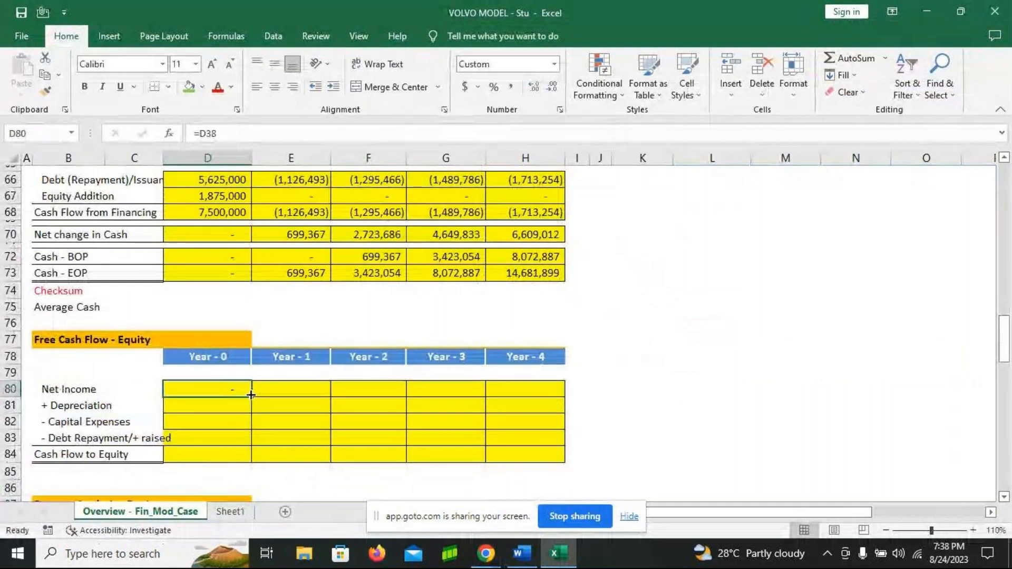
# - Fill the Net Income formula from D80 across to Year 4 (H80) and start the Year 0 Depreciation formula in D81
pyautogui.moveTo(252, 399); pyautogui.dragTo(520, 397)
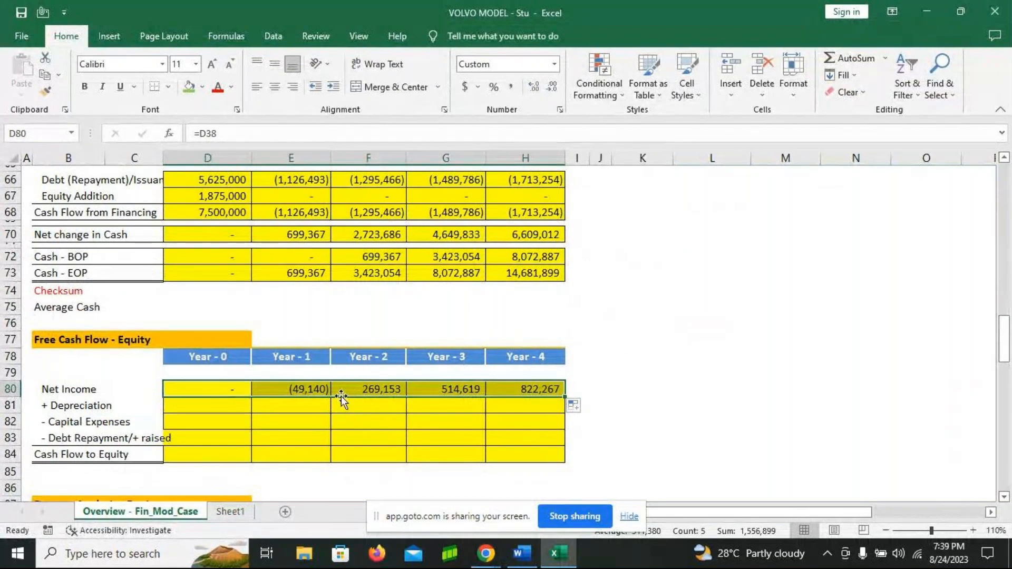
pyautogui.click(230, 410)
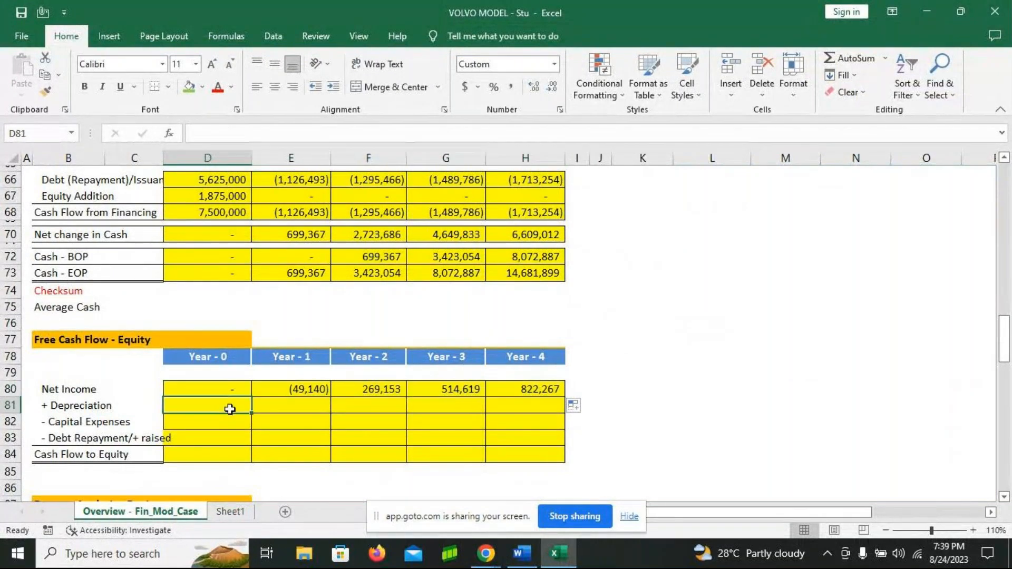
pyautogui.write('=')
pyautogui.scroll(1, 227, 436)
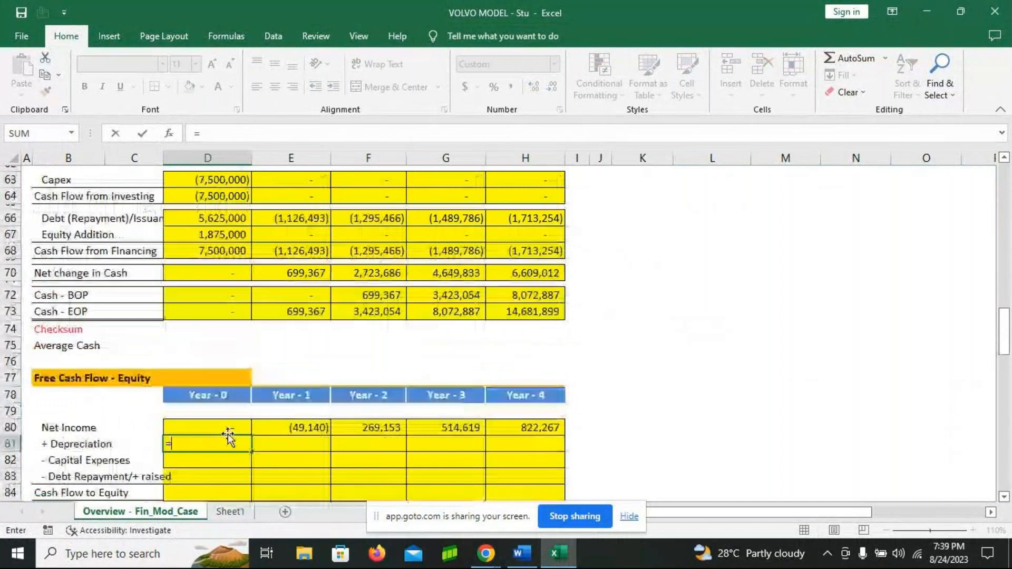
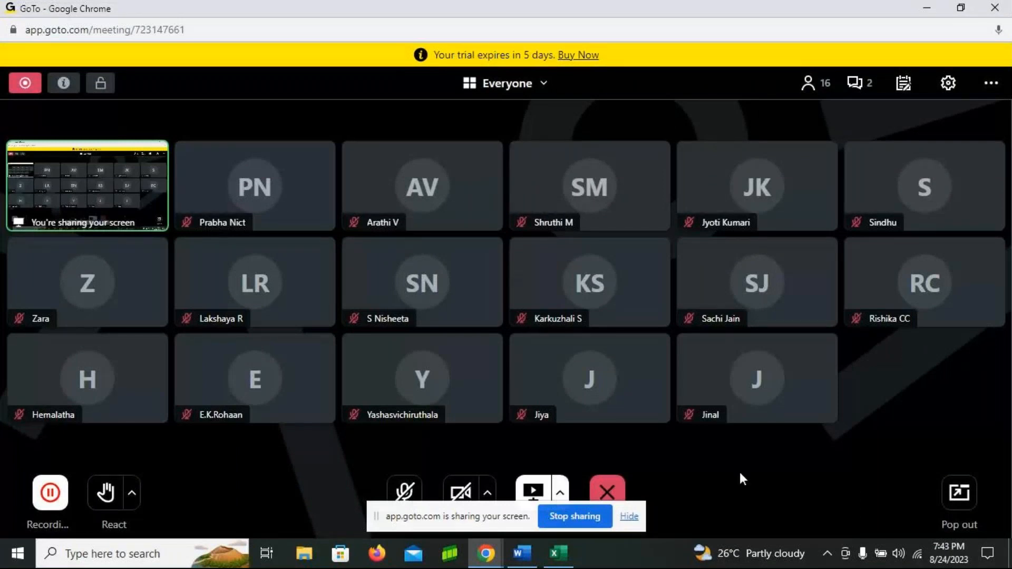
# - Switch back to the Excel workbook and examine the Profit After Tax and Toll Amount formulas in the Income Statement
pyautogui.click(558, 555)
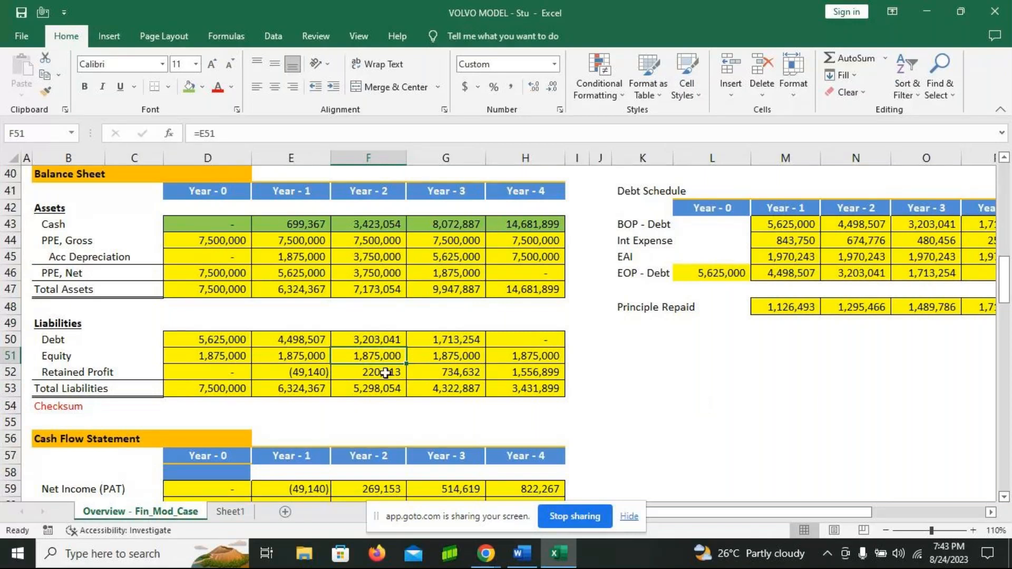
pyautogui.scroll(2, 458, 357)
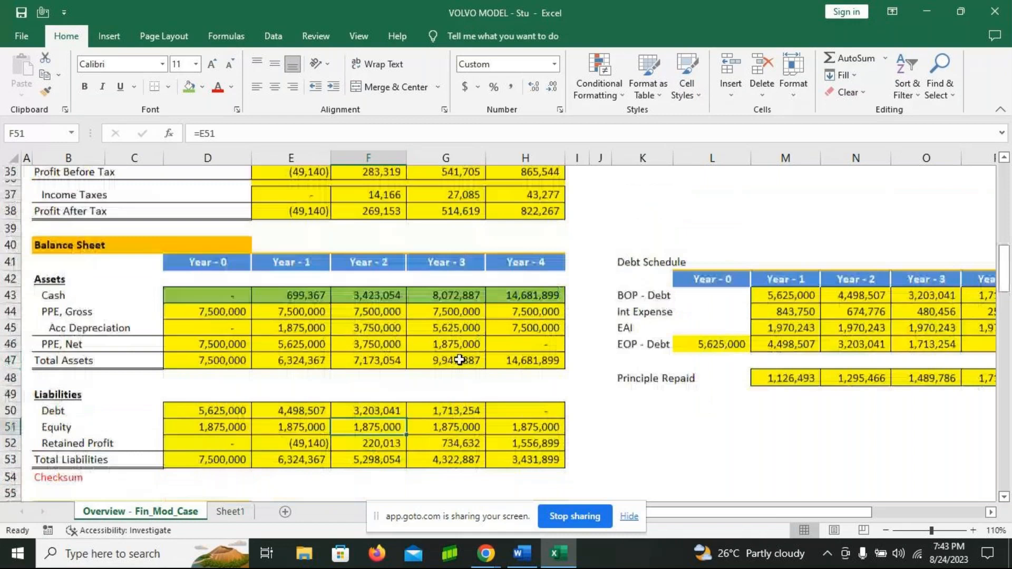
pyautogui.scroll(2, 459, 360)
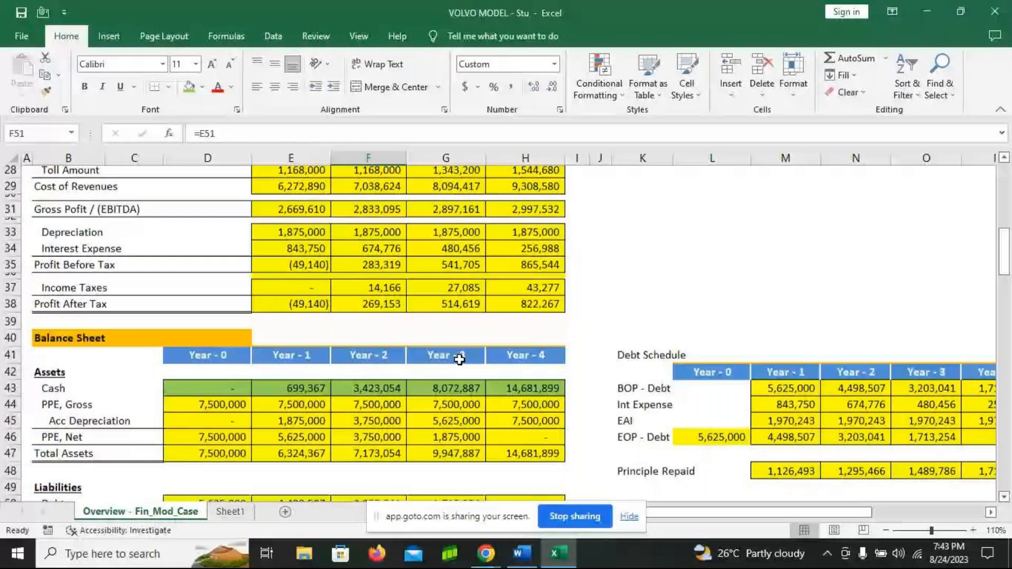
pyautogui.scroll(2, 388, 232)
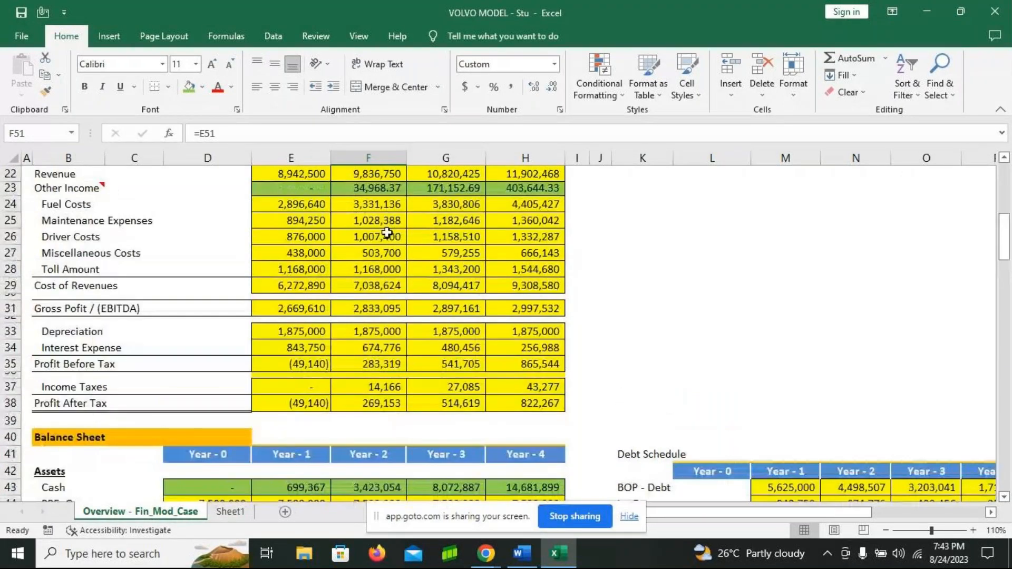
pyautogui.scroll(1, 388, 233)
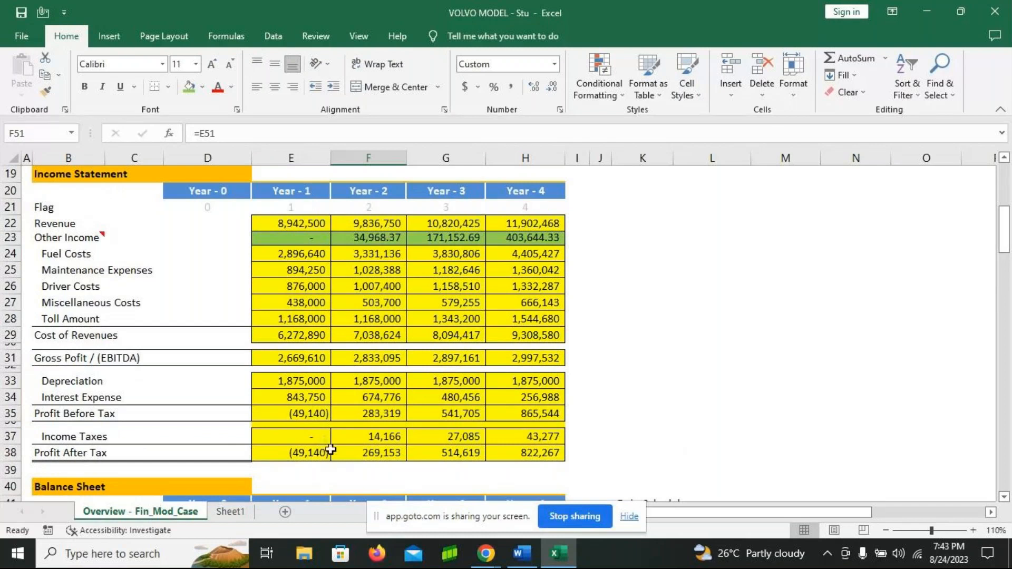
pyautogui.click(425, 459)
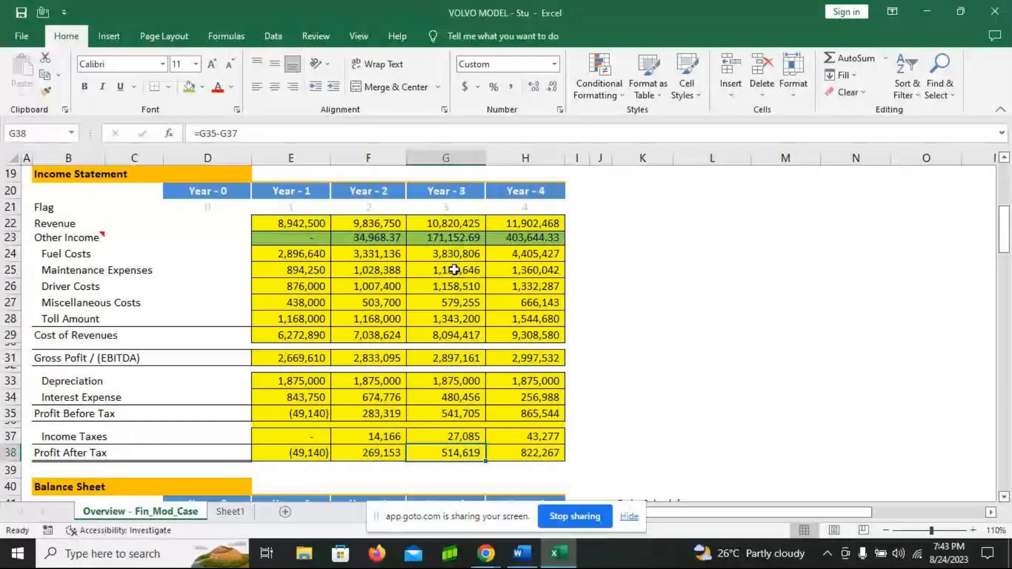
pyautogui.click(462, 319)
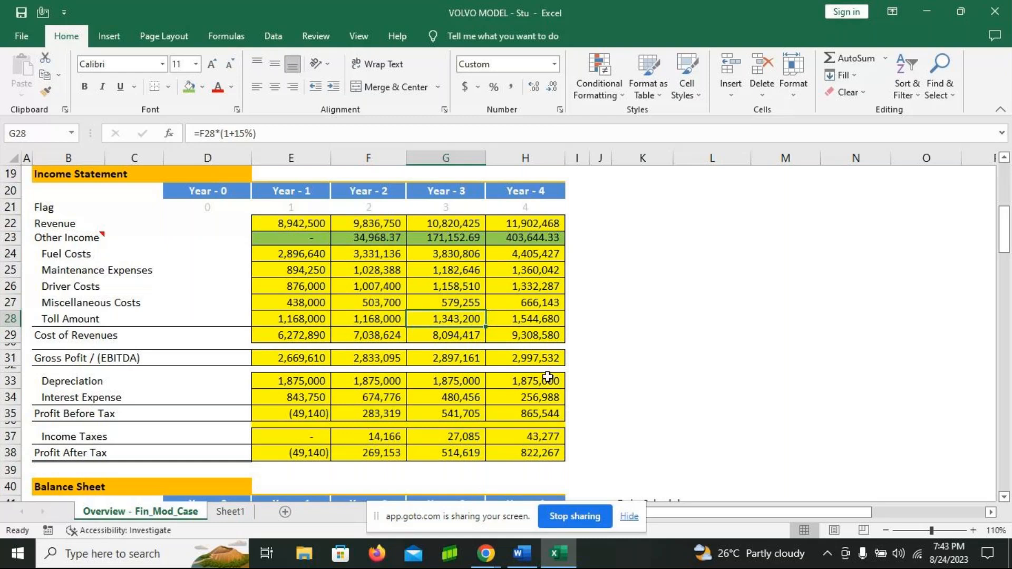
pyautogui.click(314, 322)
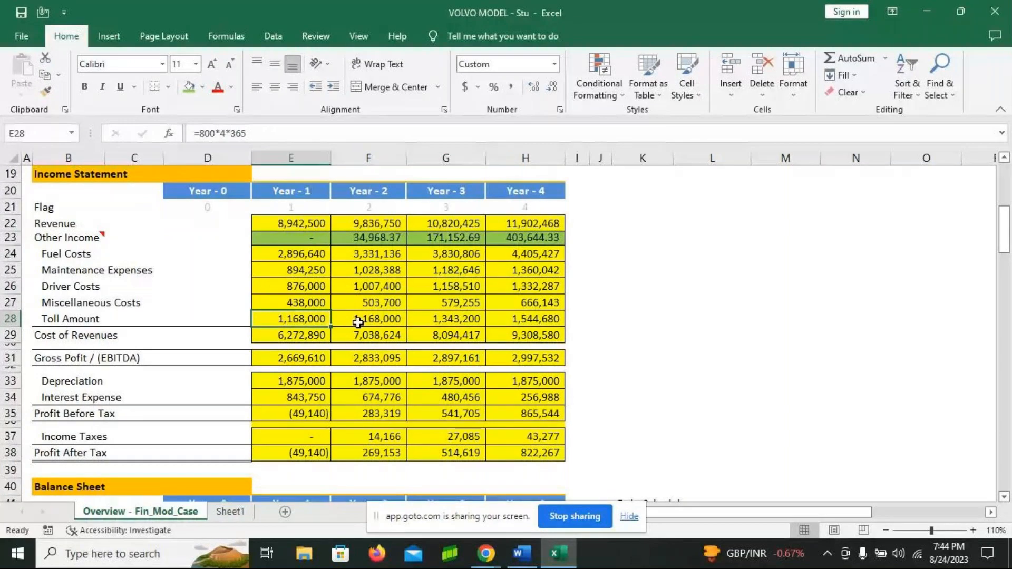
pyautogui.moveTo(358, 322); pyautogui.dragTo(527, 319)
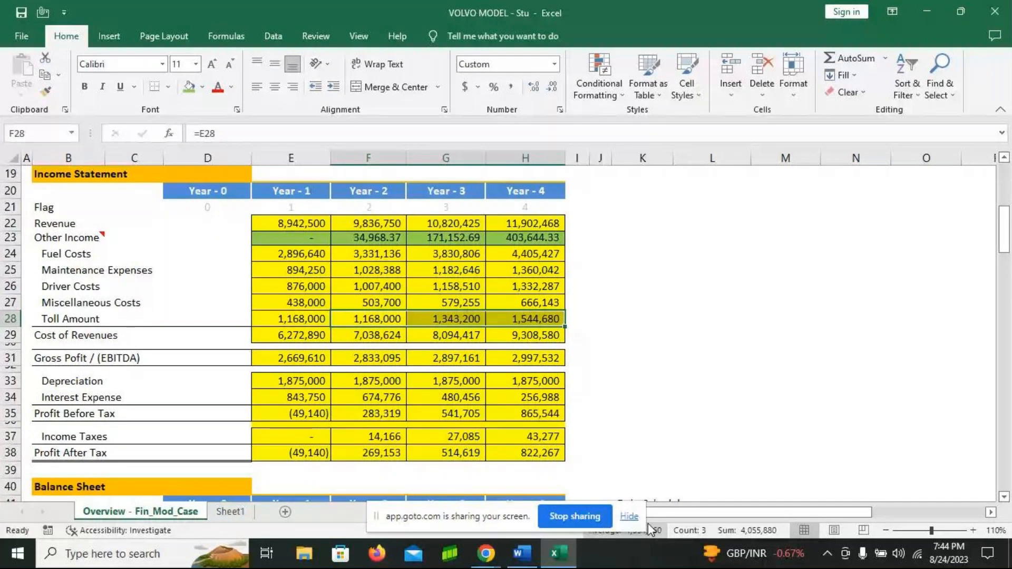
pyautogui.press('Delete')
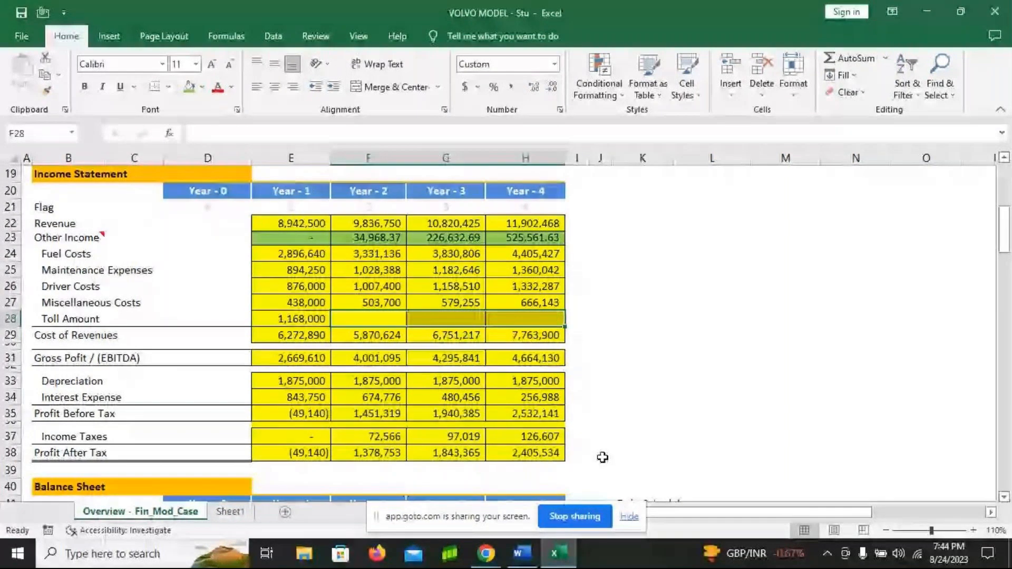
pyautogui.hotkey('ctrl', 'z')
pyautogui.press('Down')
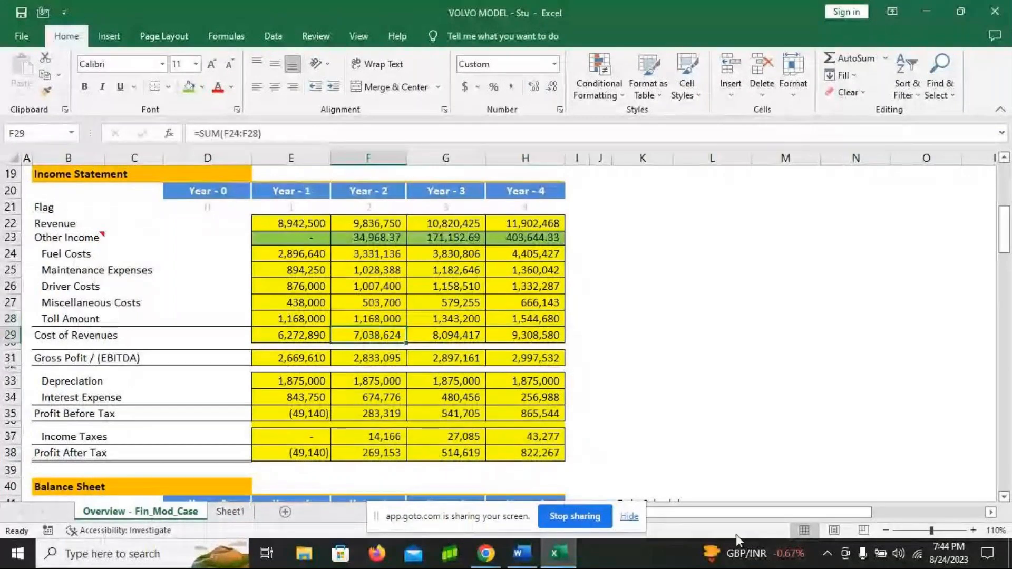
# - Fill the Year 2 Toll Amount formula in F28 across to Year 4 (H28) so that it replaces the 15% growth formulas
pyautogui.click(349, 316)
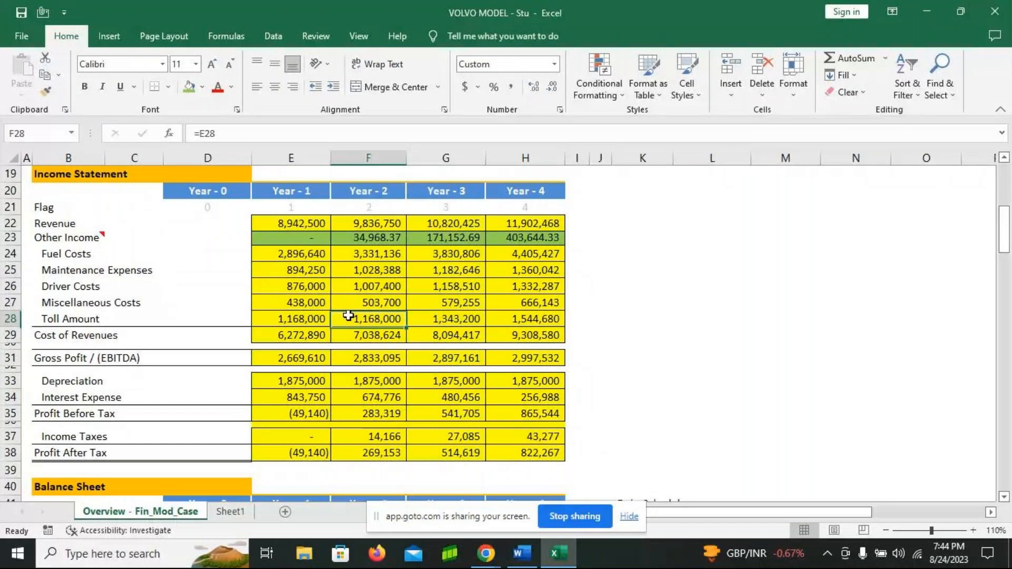
pyautogui.moveTo(406, 327); pyautogui.dragTo(559, 325)
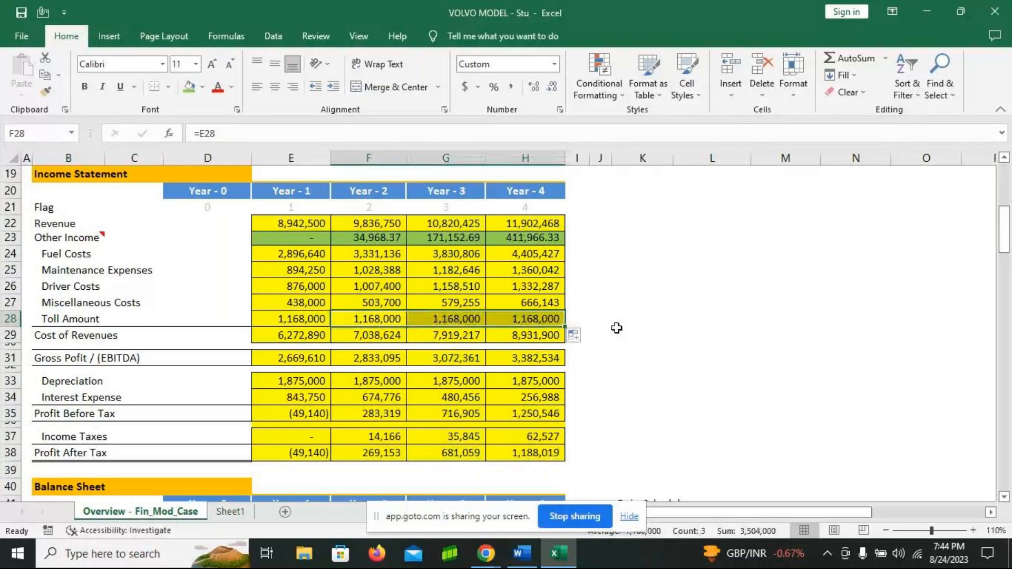
# - Examine the Profit Before Tax, Income Taxes and Profit After Tax formulas across the years in the Income Statement
pyautogui.click(311, 413)
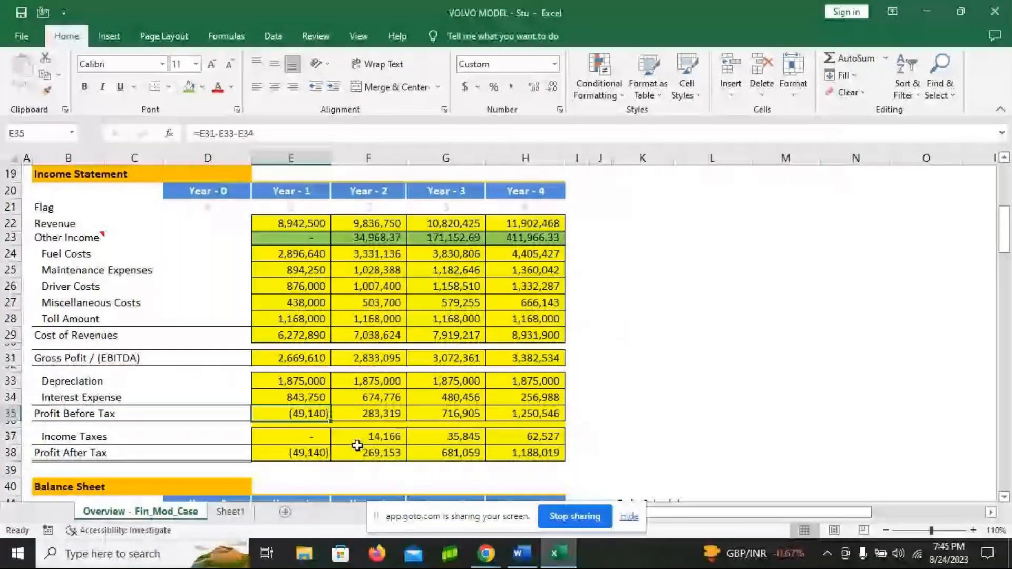
pyautogui.click(327, 438)
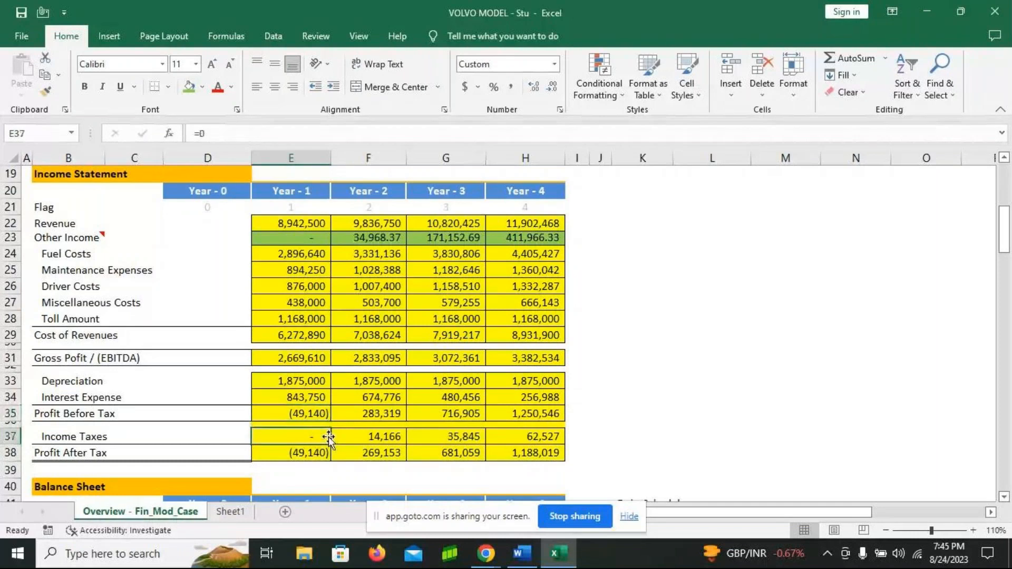
pyautogui.click(382, 436)
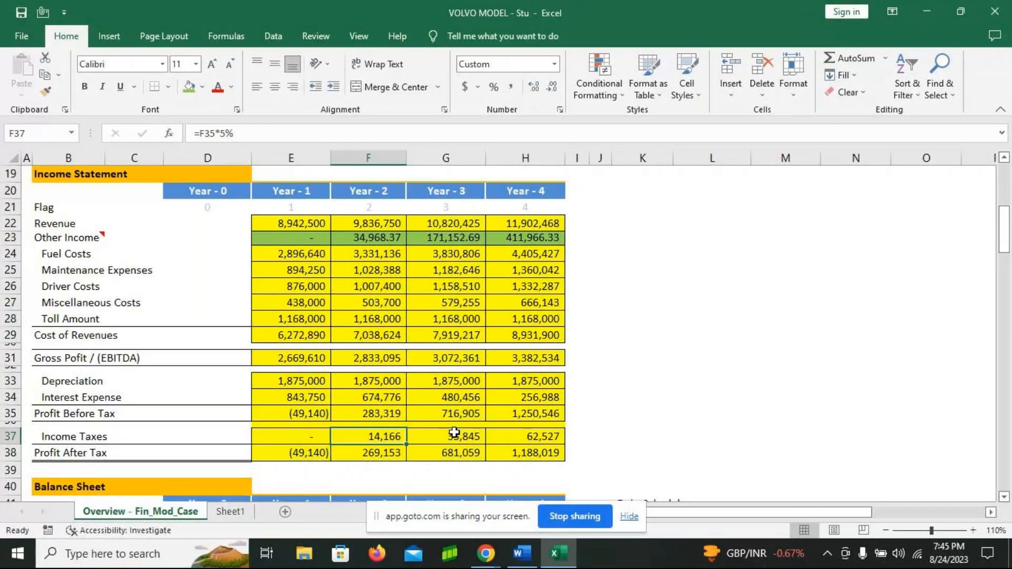
pyautogui.click(453, 435)
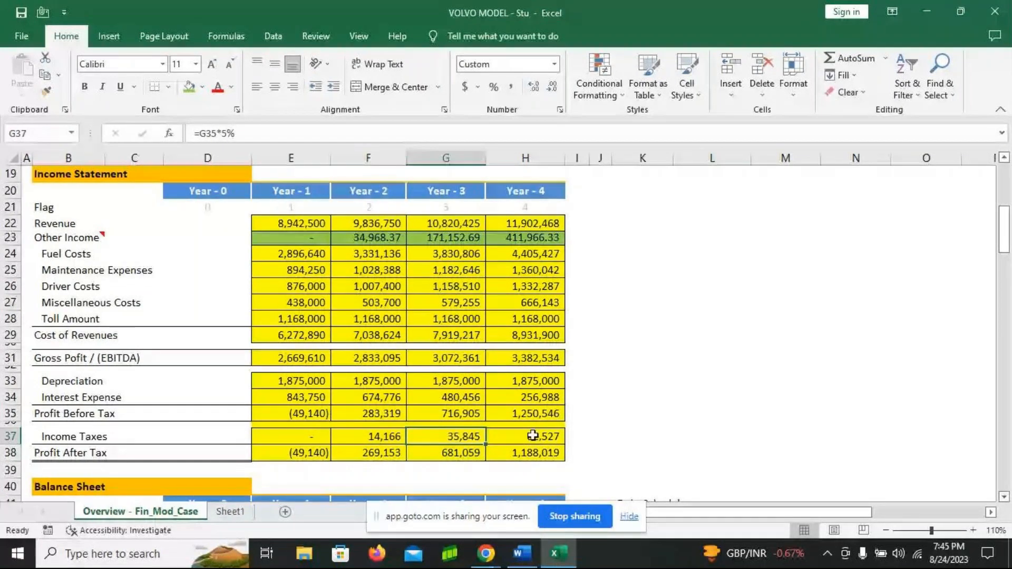
pyautogui.click(310, 452)
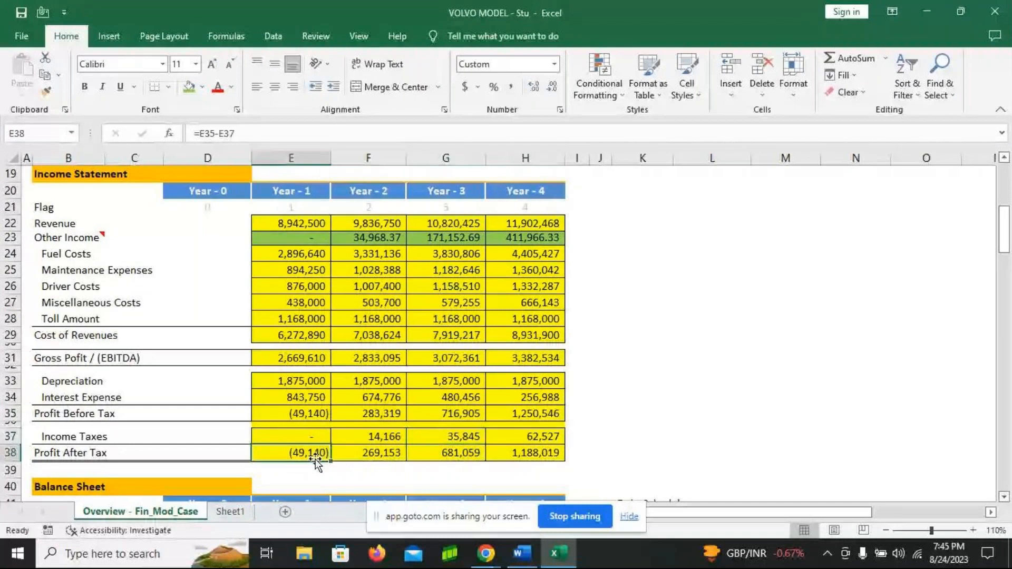
pyautogui.click(551, 454)
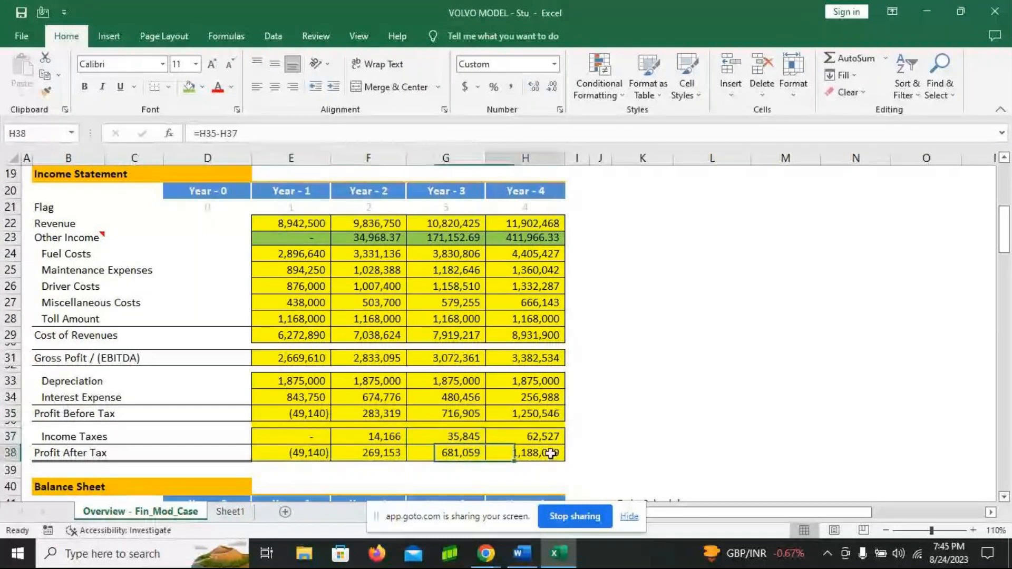
# - Examine the Balance Sheet's asset formulas for cash, gross PPE, accumulated depreciation, net PPE and total assets
pyautogui.scroll(-2, 551, 453)
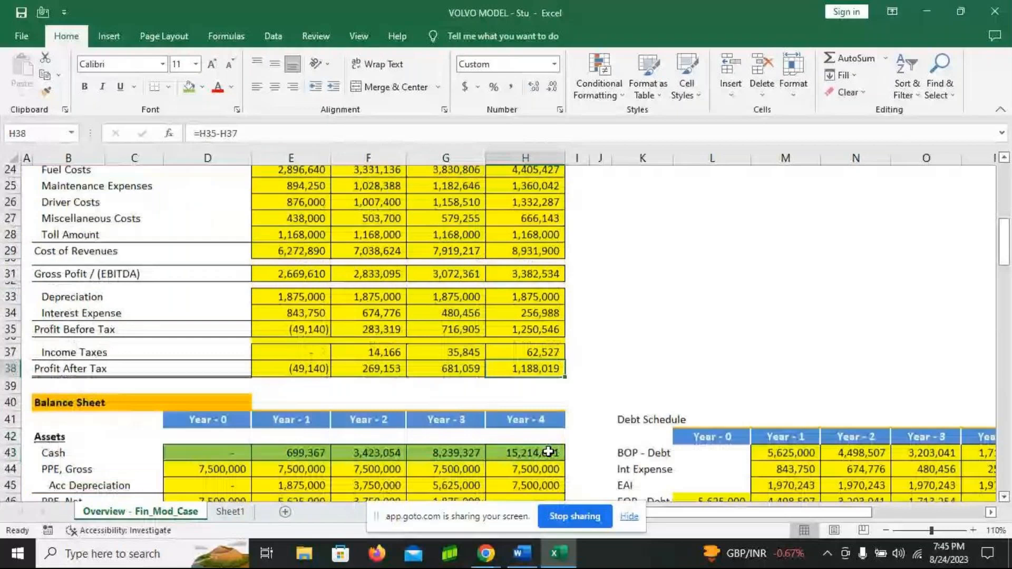
pyautogui.scroll(-2, 317, 424)
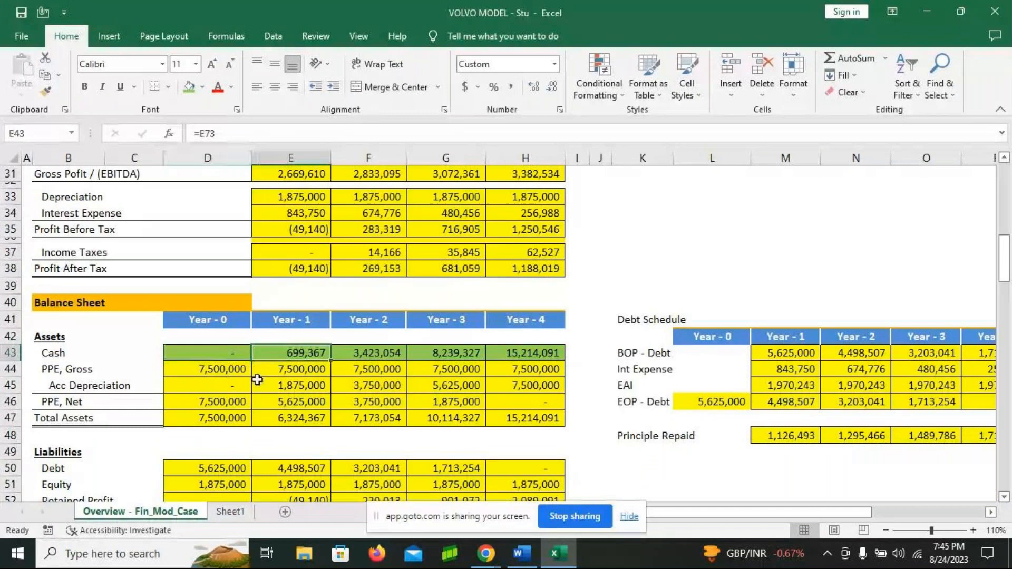
pyautogui.click(210, 371)
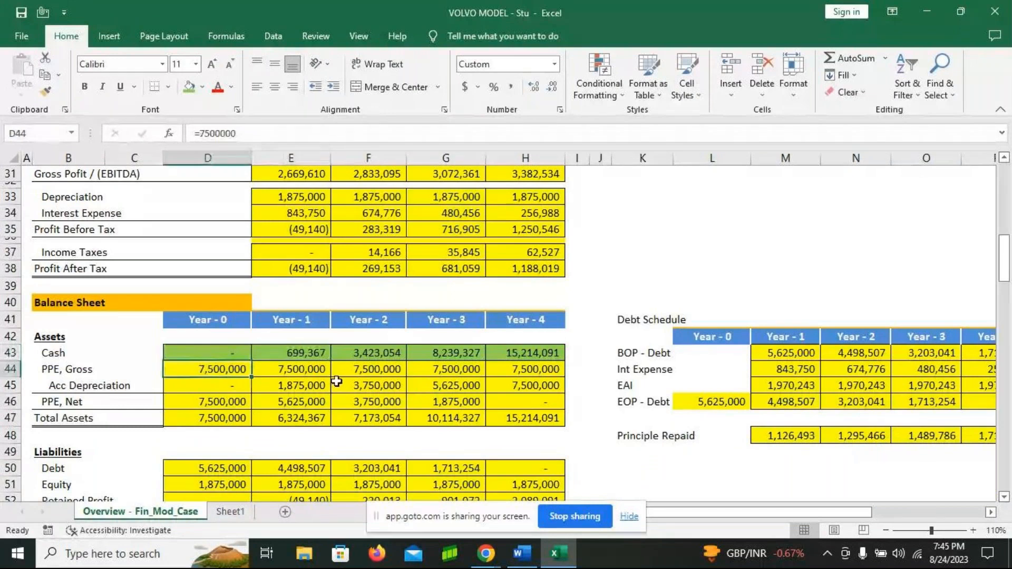
pyautogui.press('Down')
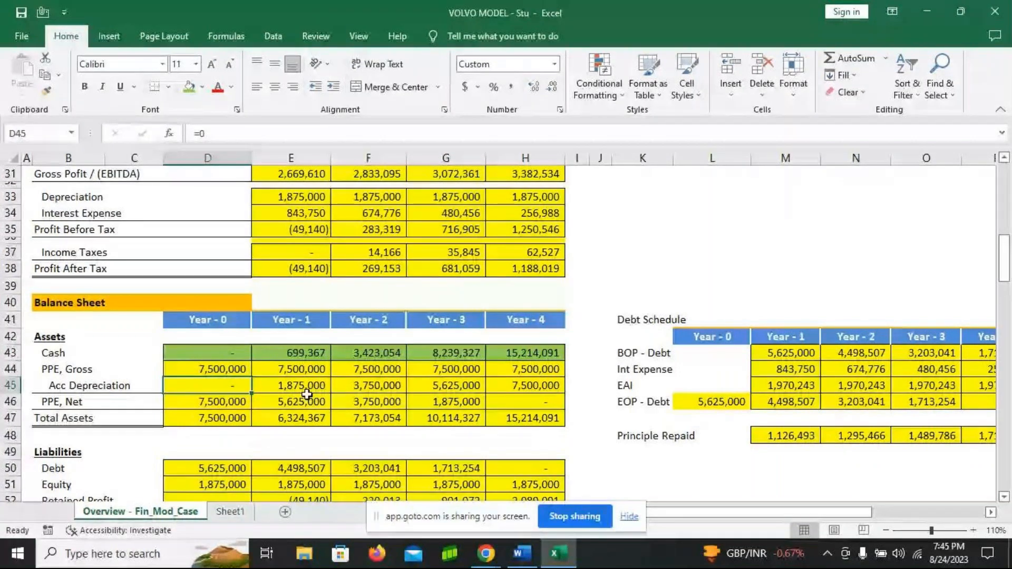
pyautogui.press('Right')
pyautogui.press('Right')
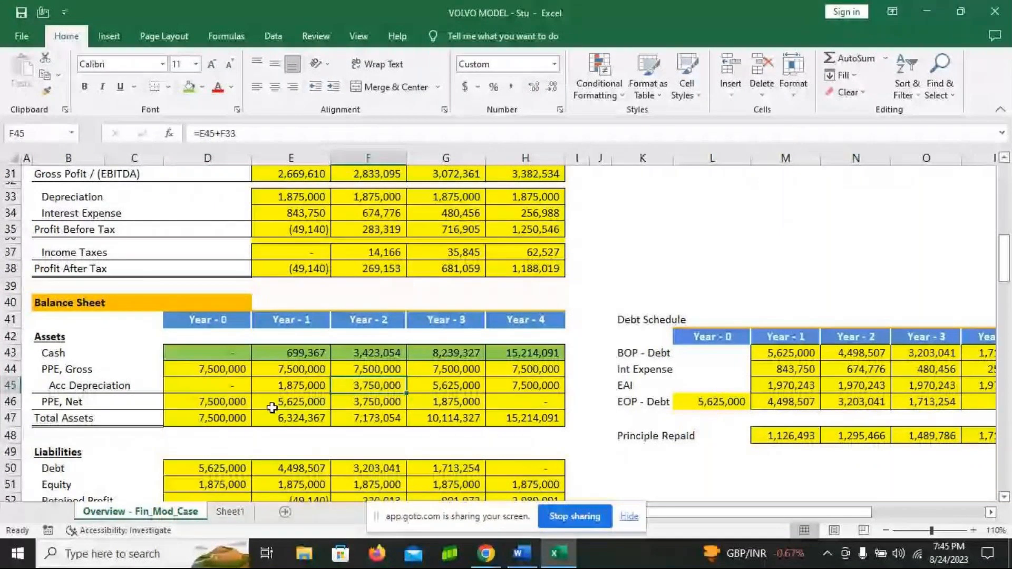
pyautogui.click(236, 403)
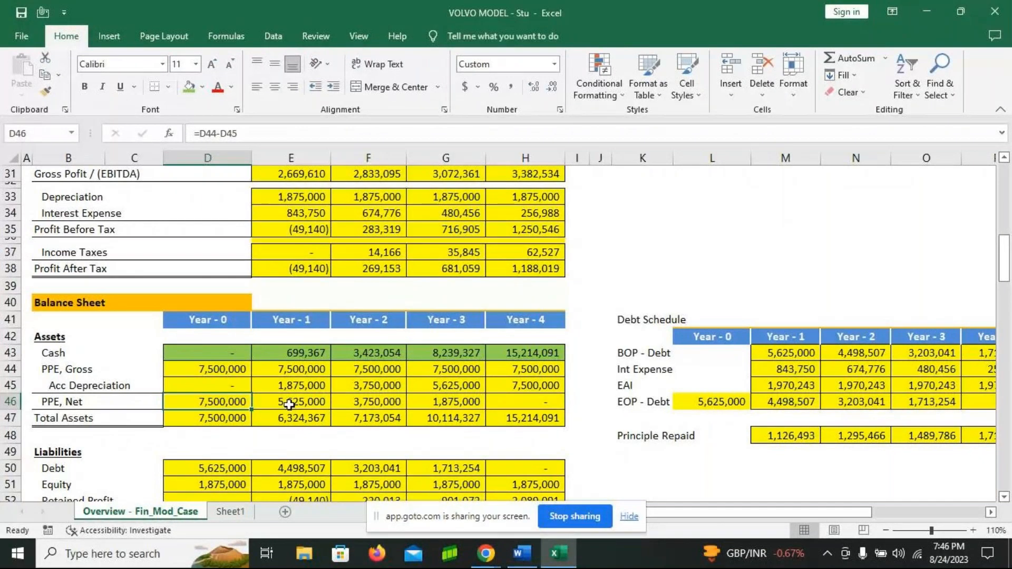
pyautogui.hotkey('ctrl', 'Right')
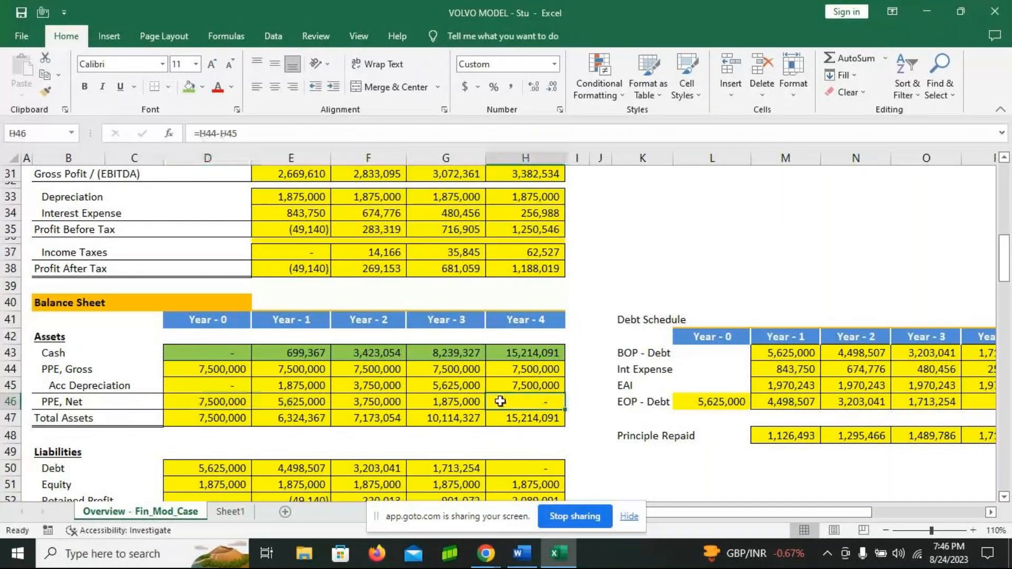
pyautogui.click(252, 418)
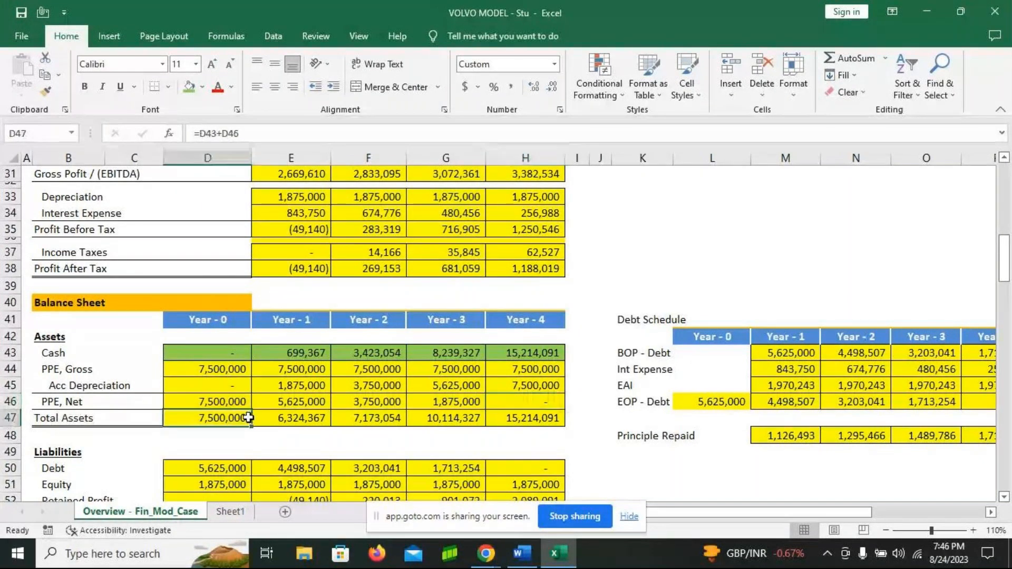
pyautogui.click(305, 418)
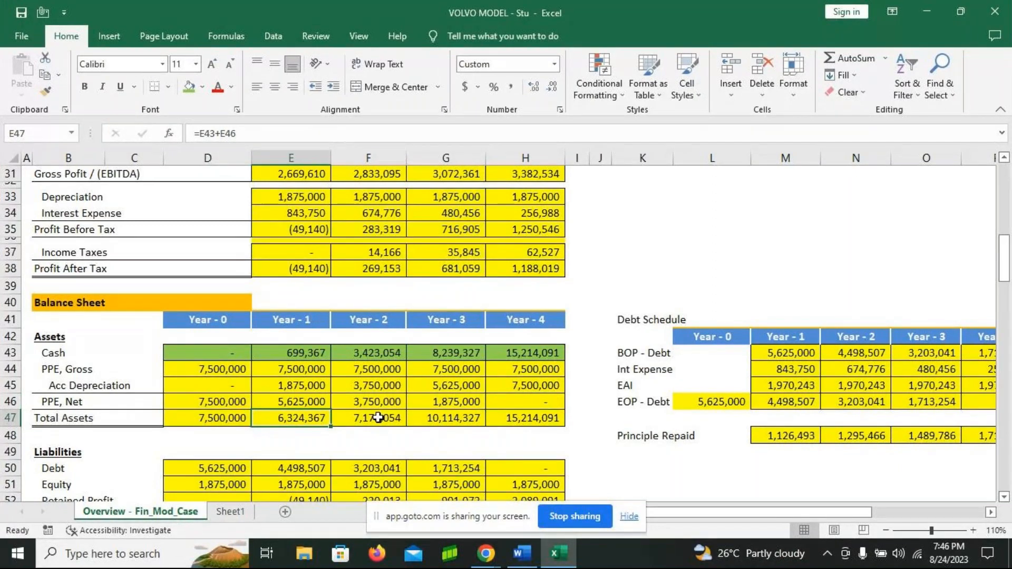
# - Examine the Balance Sheet's liability formulas for debt, equity, retained profit and total liabilities
pyautogui.scroll(-2, 207, 406)
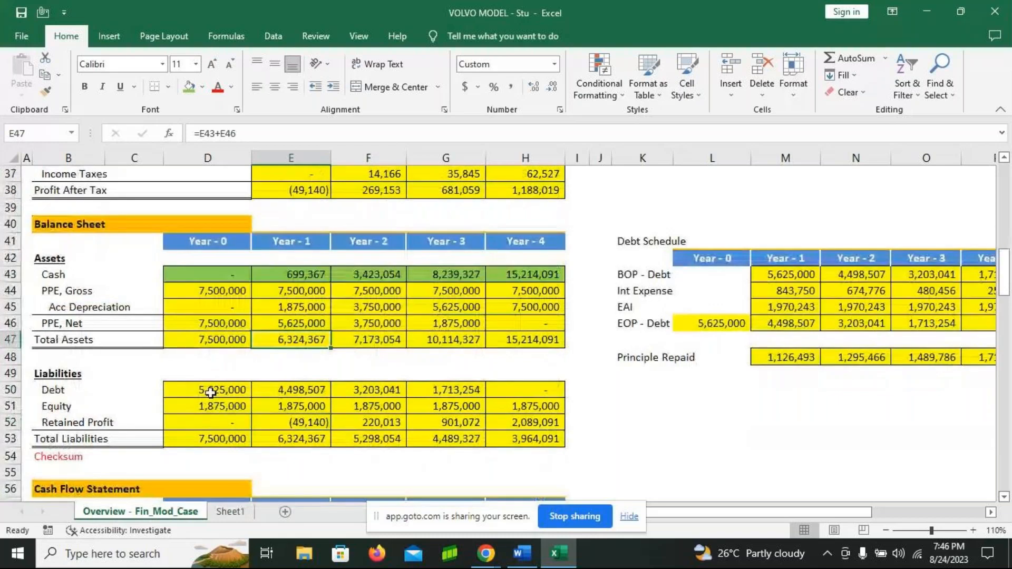
pyautogui.click(305, 392)
pyautogui.click(374, 393)
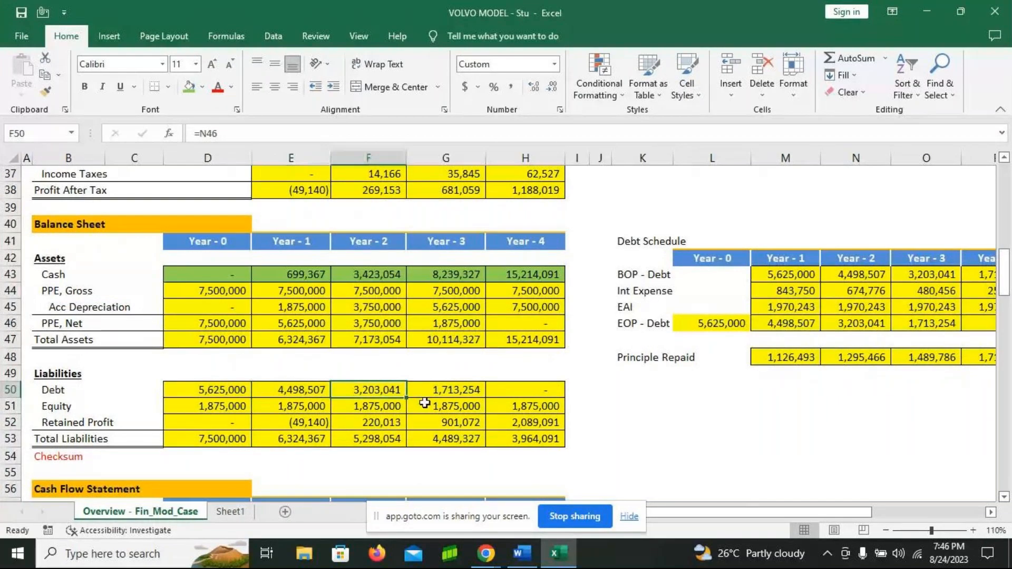
pyautogui.click(200, 408)
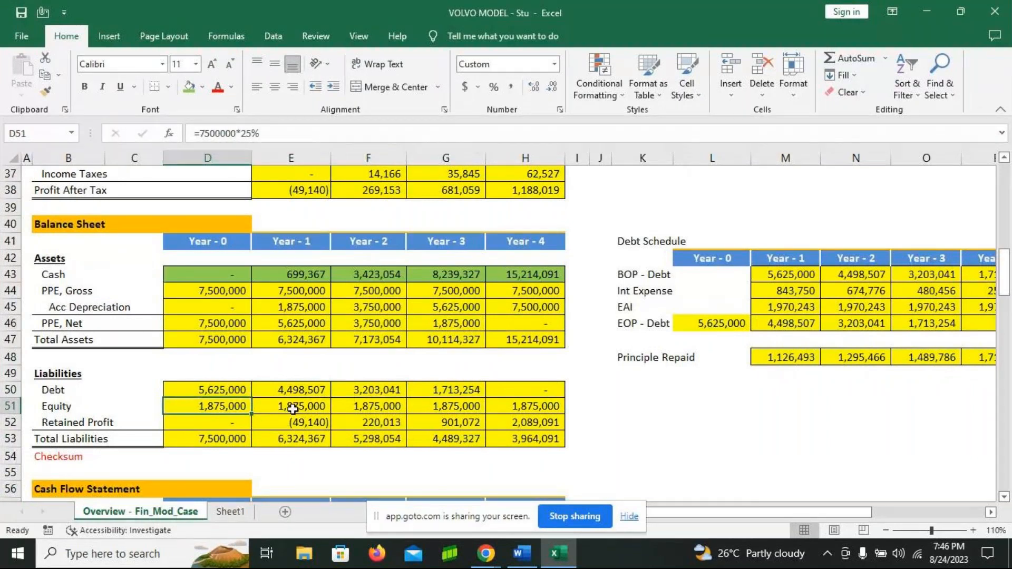
pyautogui.press('Right')
pyautogui.press('Right')
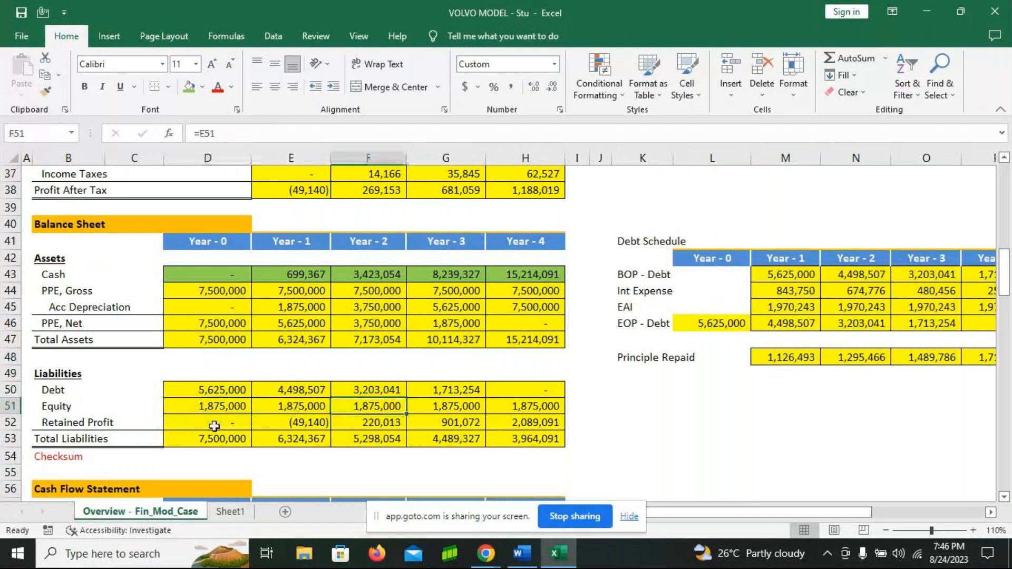
pyautogui.click(215, 426)
pyautogui.click(301, 426)
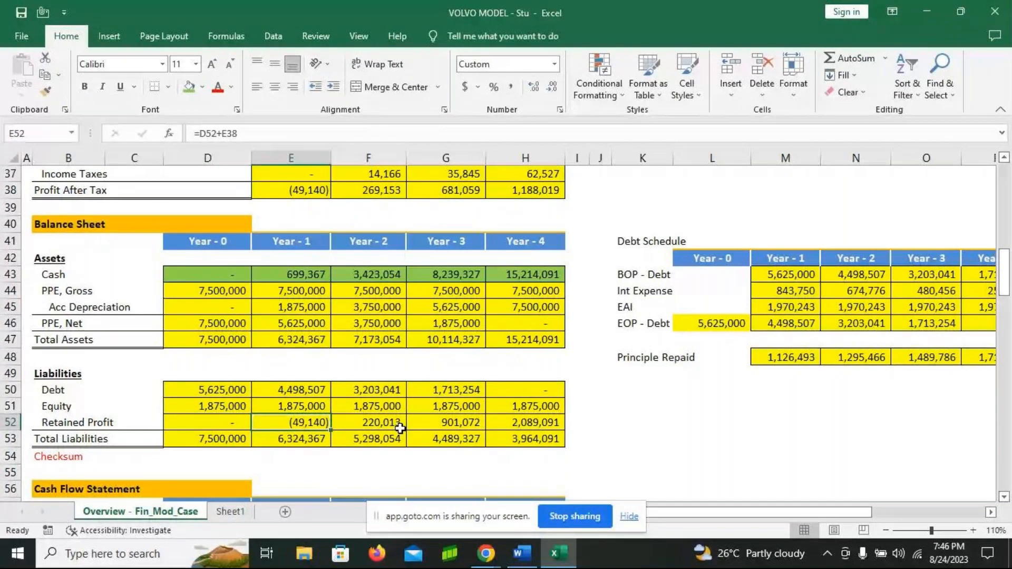
pyautogui.click(230, 439)
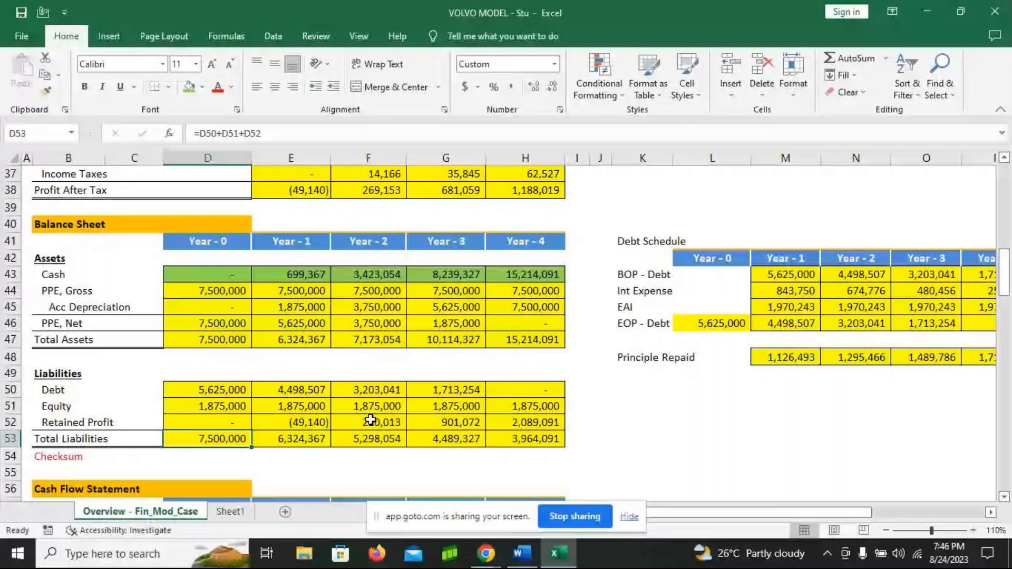
# - Start a formula in the Balance Sheet's Year 0 Checksum cell, D54
pyautogui.scroll(-1, 371, 420)
pyautogui.click(204, 411)
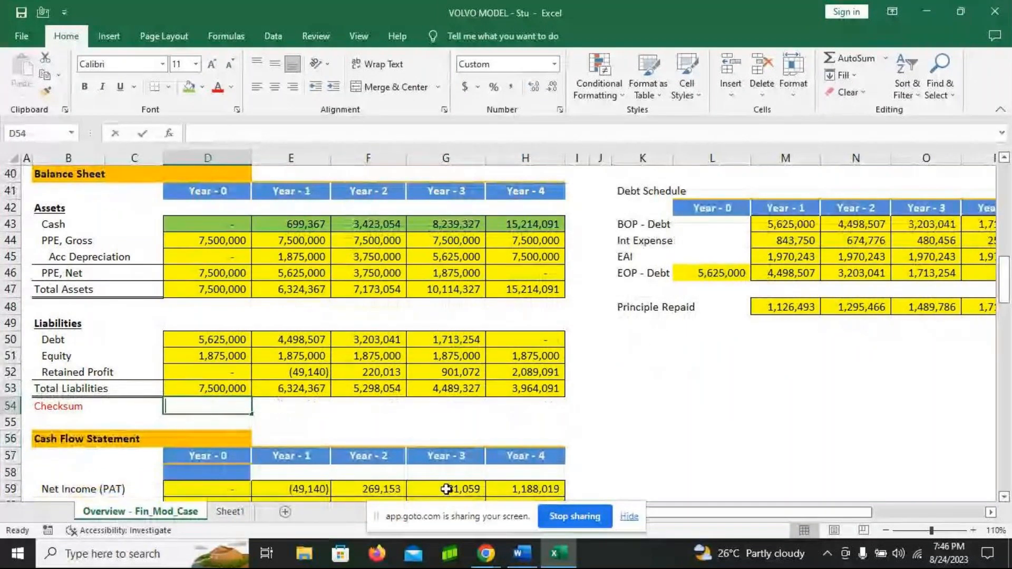
pyautogui.write('=')
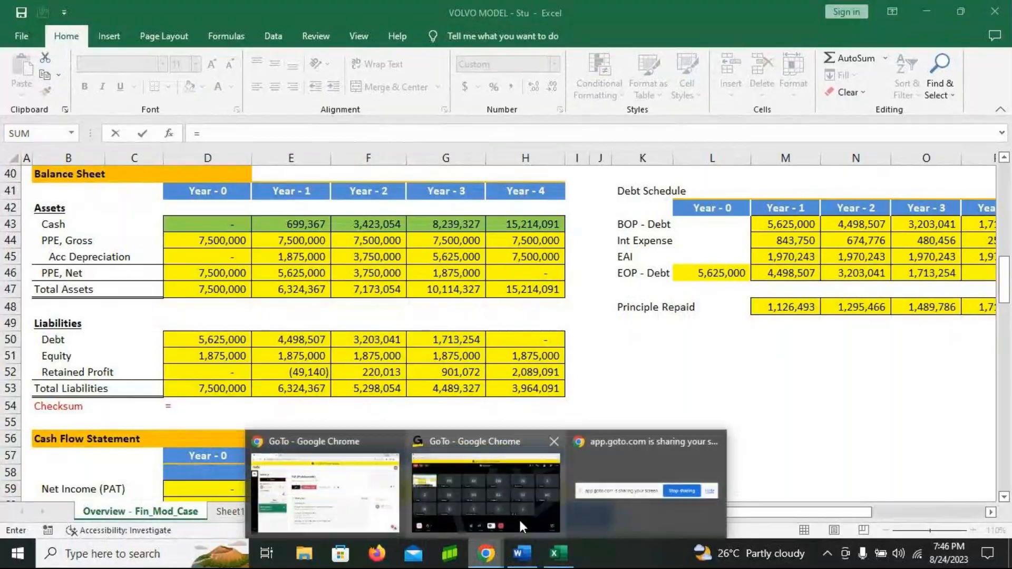
# - Check the GoTo meeting window in Chrome and return to the Excel workbook
pyautogui.click(317, 490)
pyautogui.click(405, 491)
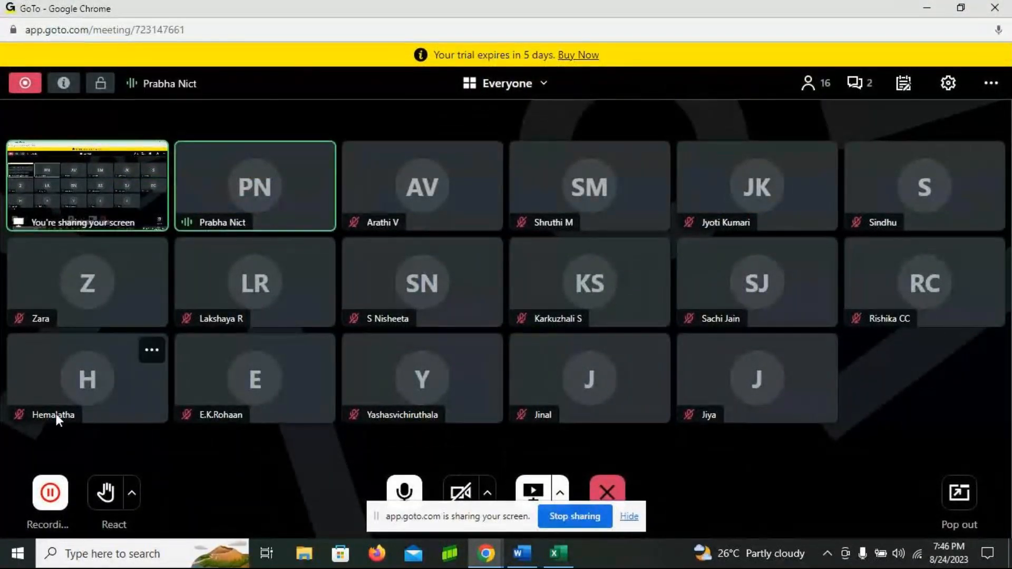
pyautogui.click(554, 553)
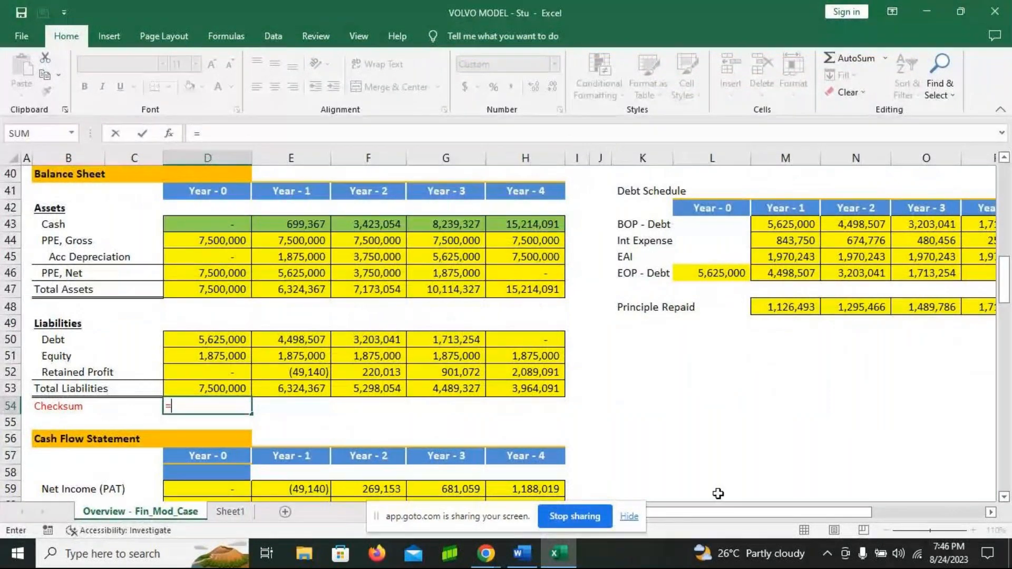
# - Complete the Year 0 Checksum formula as =D47-D53 and fill it across to Year 4 (H54)
pyautogui.click(235, 291)
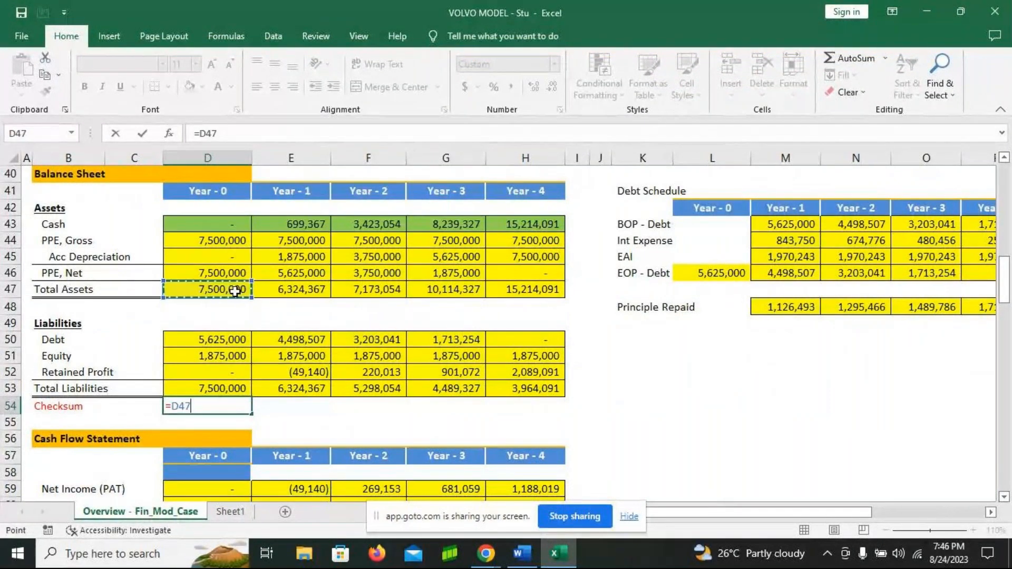
pyautogui.write('-')
pyautogui.click(225, 388)
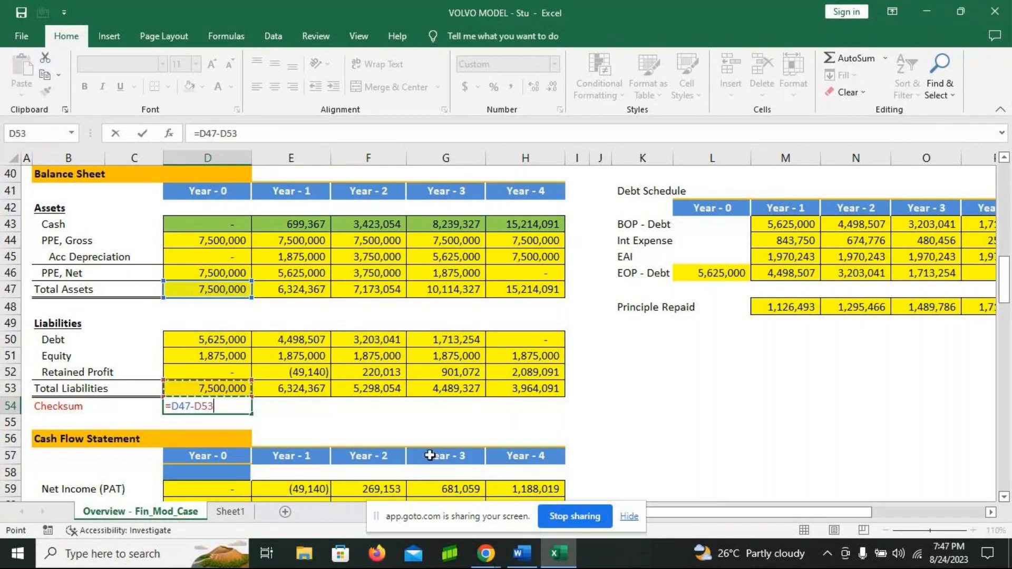
pyautogui.press('Return')
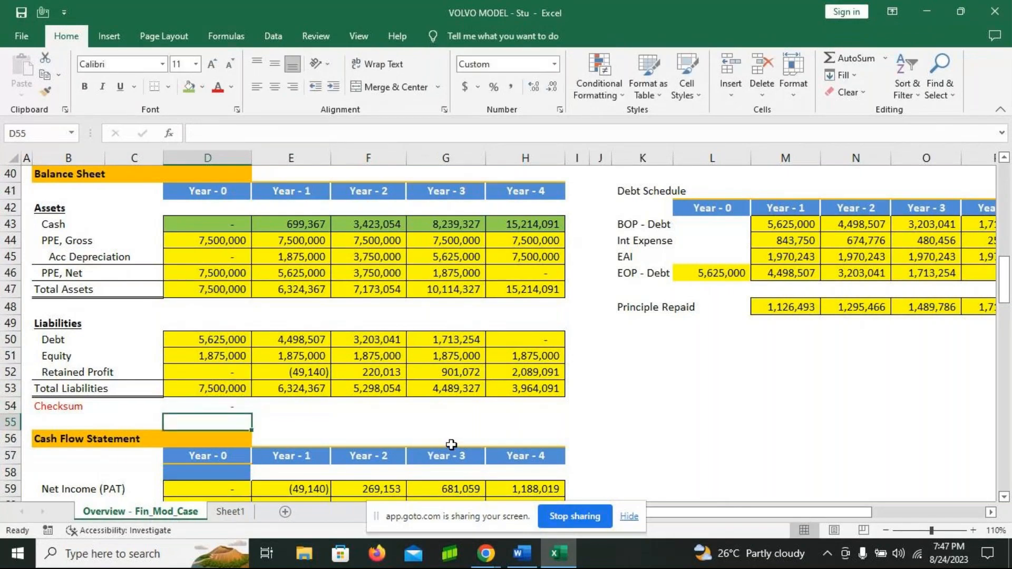
pyautogui.click(231, 406)
pyautogui.moveTo(252, 414); pyautogui.dragTo(527, 408)
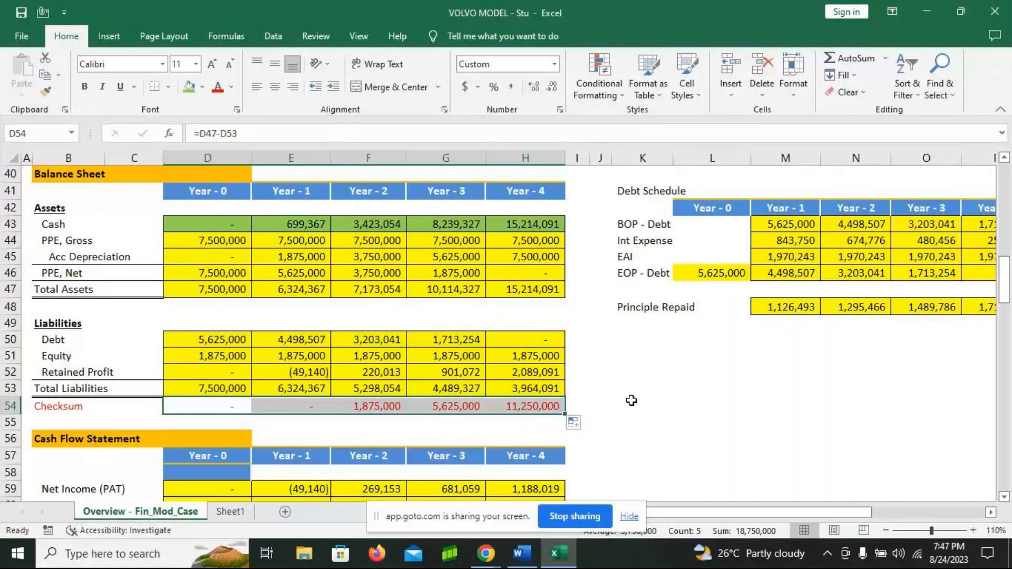
# - Examine the Cash Flow Statement's net income, depreciation, operating cash flow, capex and investing cash flow formulas
pyautogui.scroll(-6, 631, 401)
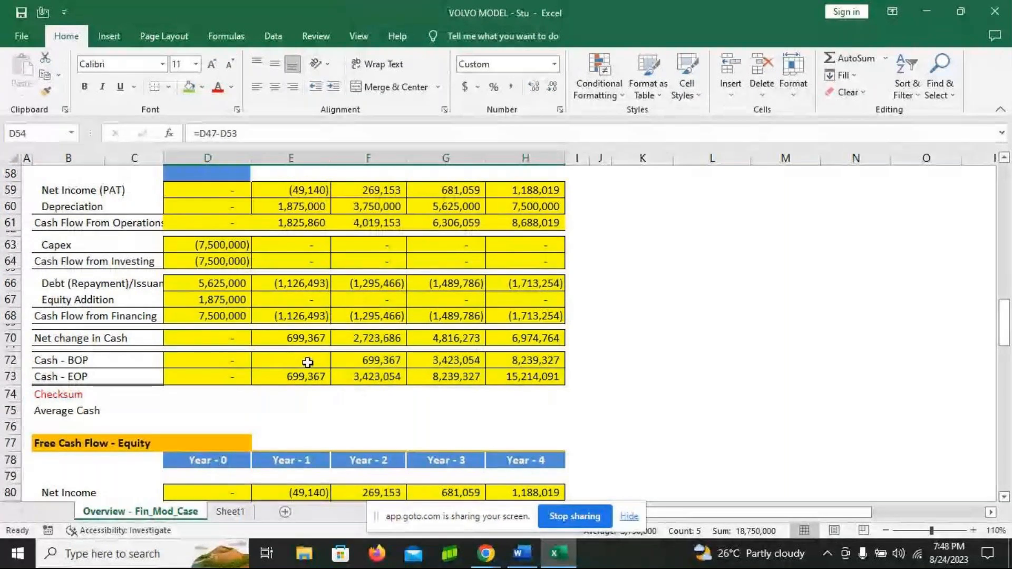
pyautogui.scroll(1, 308, 363)
pyautogui.click(207, 240)
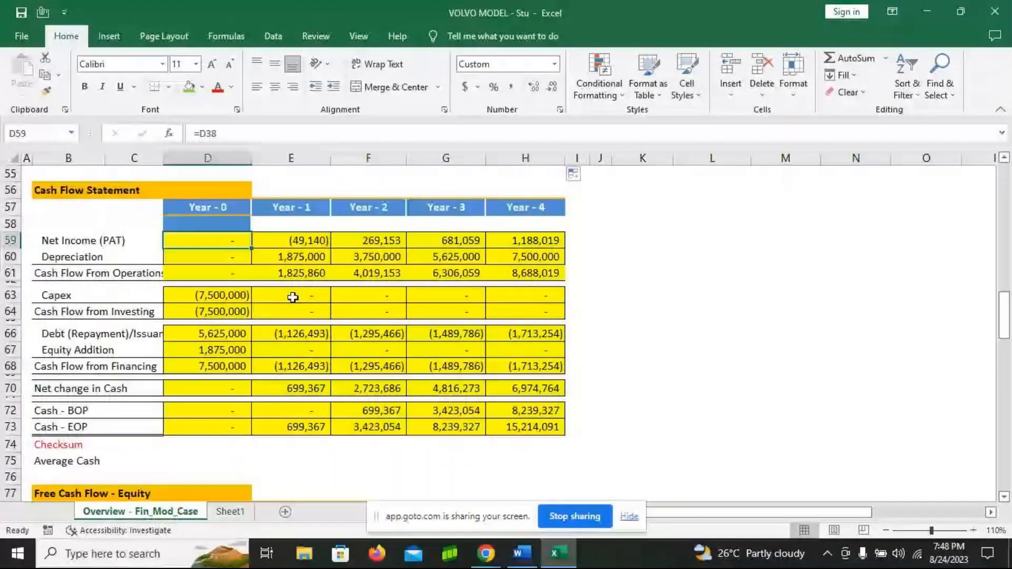
pyautogui.press('Right')
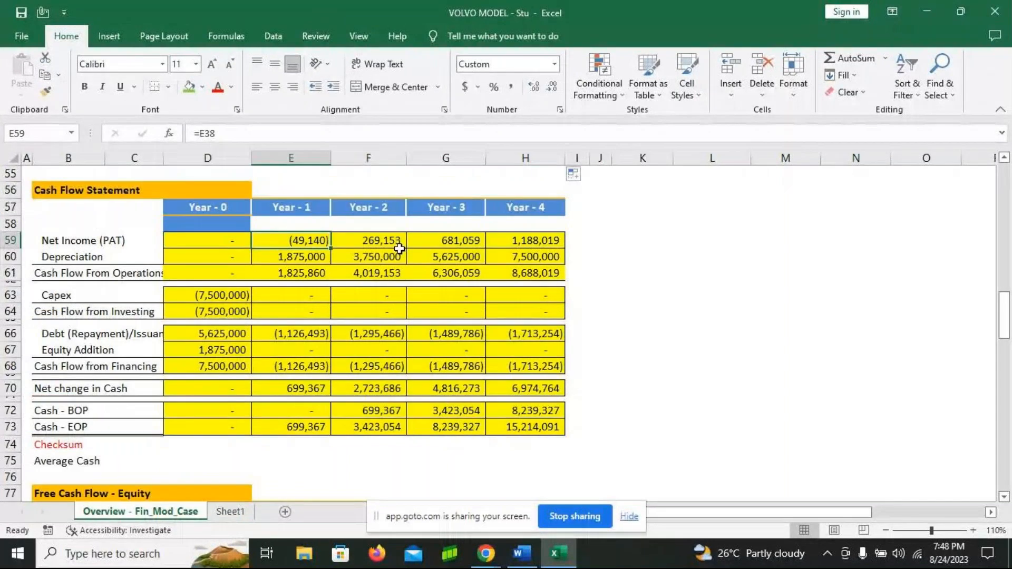
pyautogui.click(227, 262)
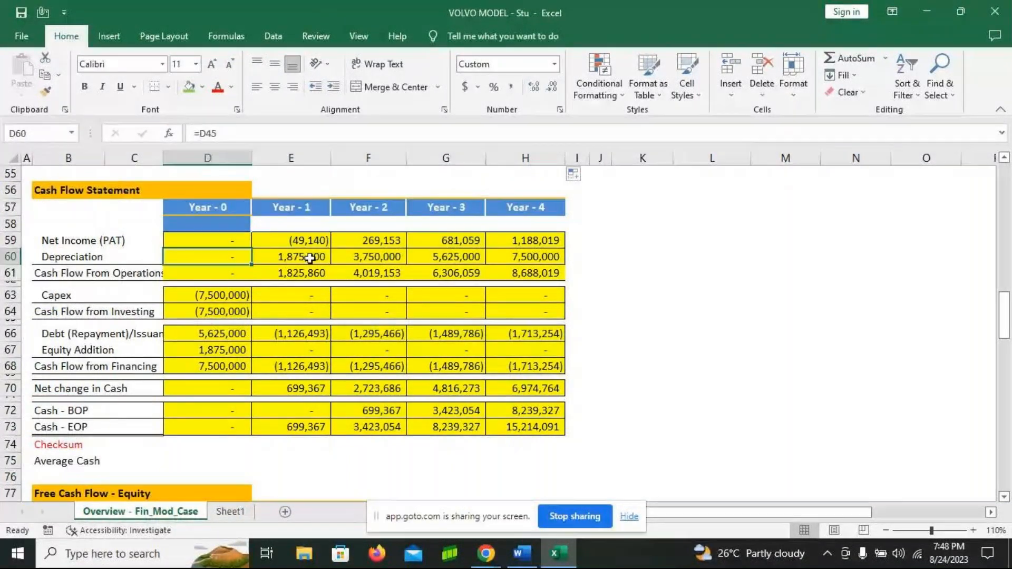
pyautogui.click(299, 271)
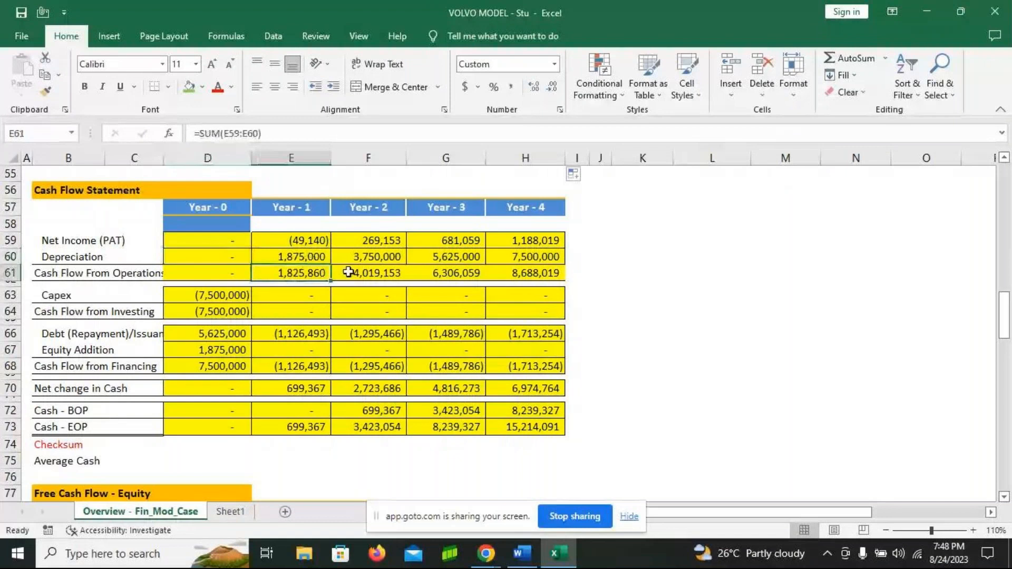
pyautogui.click(393, 273)
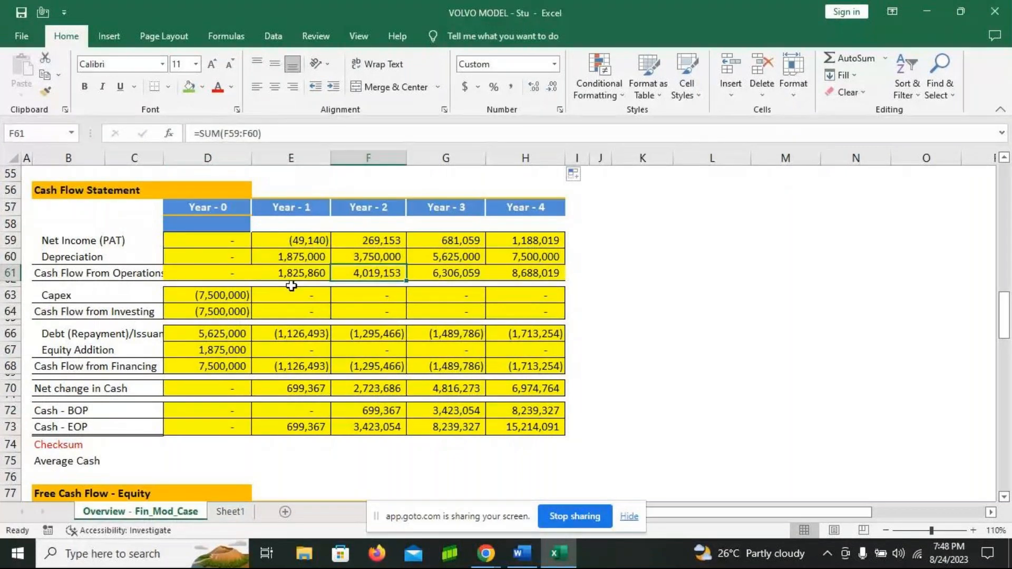
pyautogui.click(237, 296)
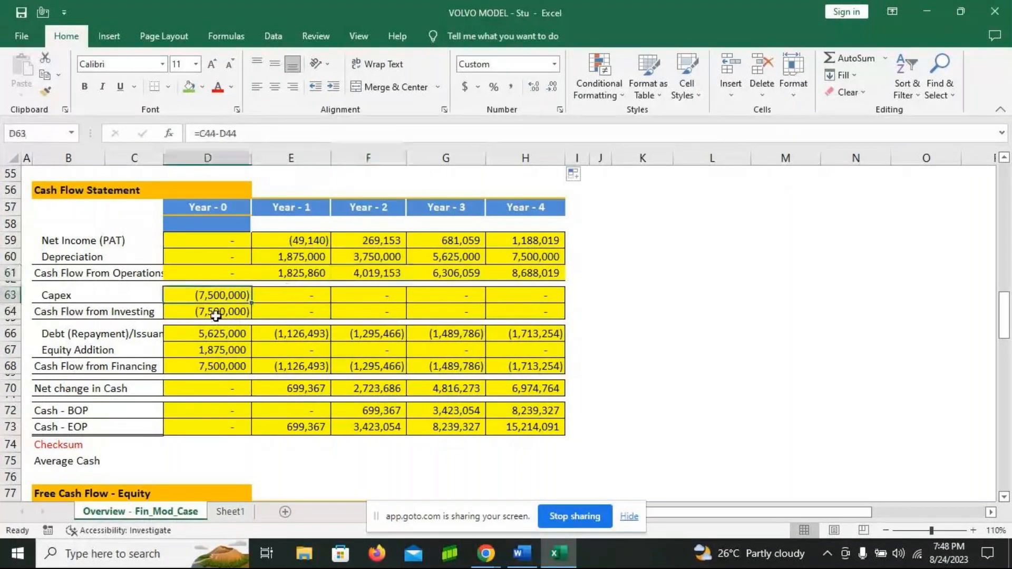
pyautogui.click(303, 295)
pyautogui.click(201, 311)
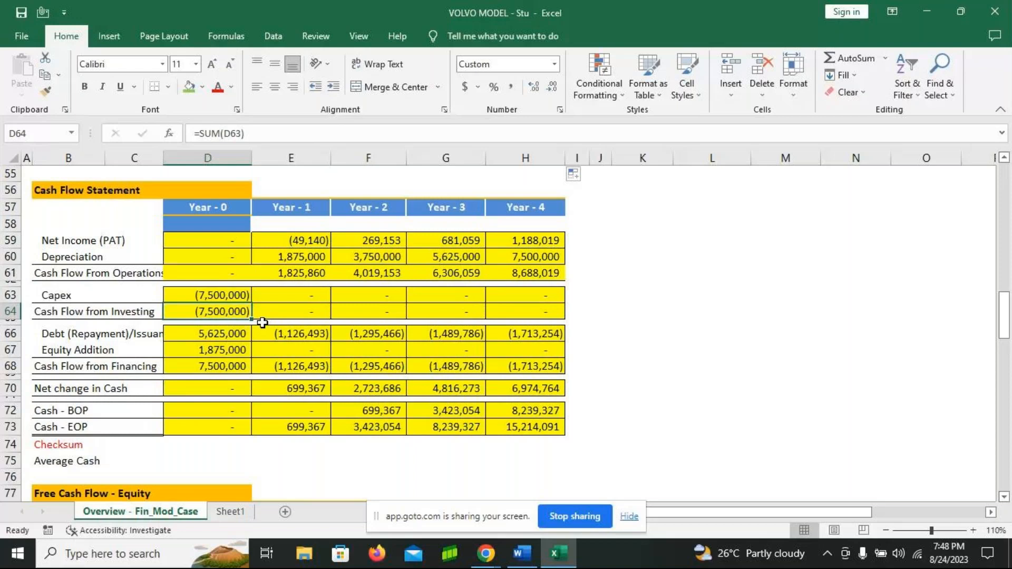
# - Examine the Cash Flow Statement's debt repayment, equity addition and financing cash flow formulas
pyautogui.click(236, 335)
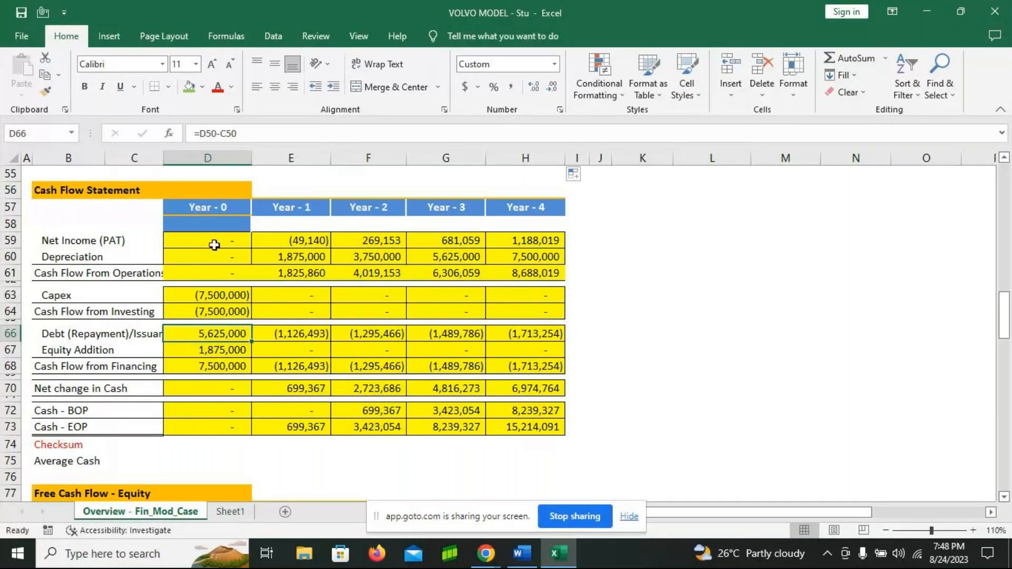
pyautogui.scroll(1, 206, 215)
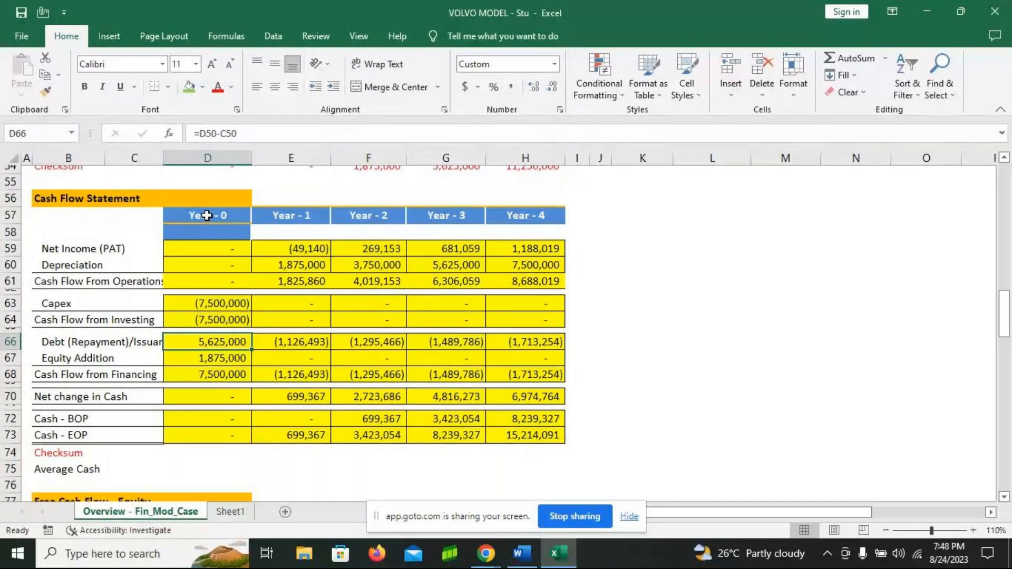
pyautogui.scroll(2, 207, 216)
pyautogui.scroll(-1, 255, 245)
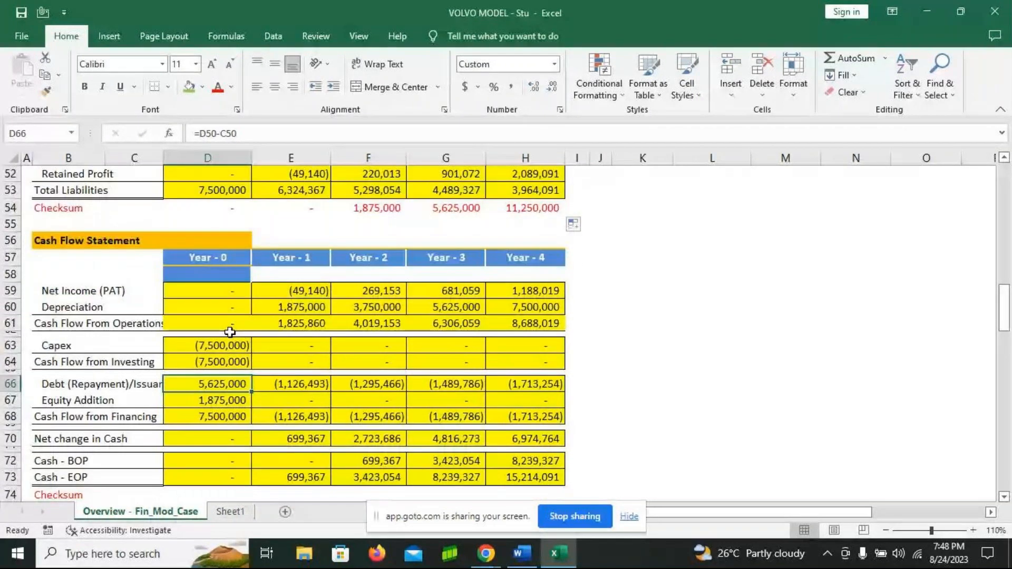
pyautogui.click(289, 384)
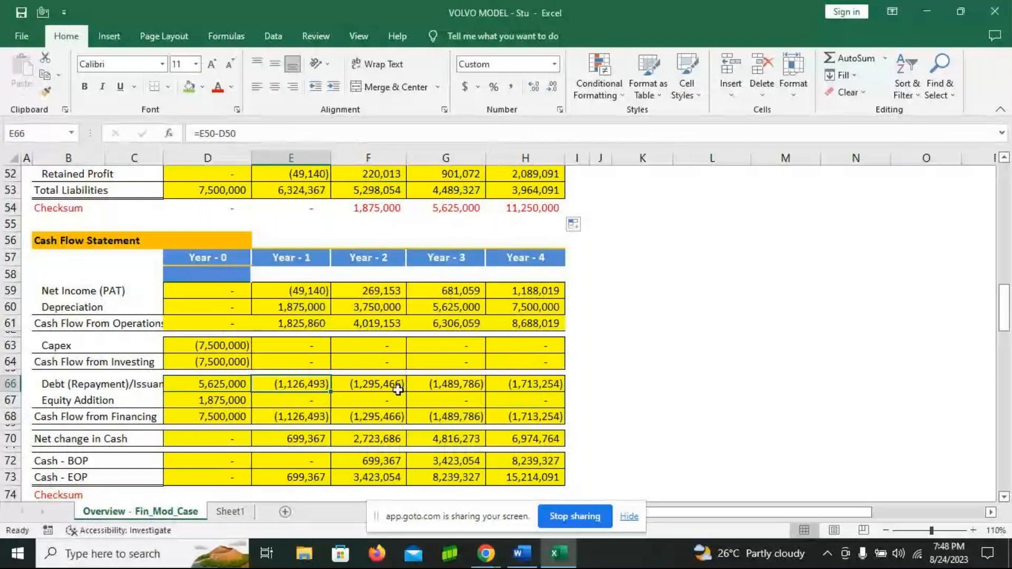
pyautogui.click(404, 385)
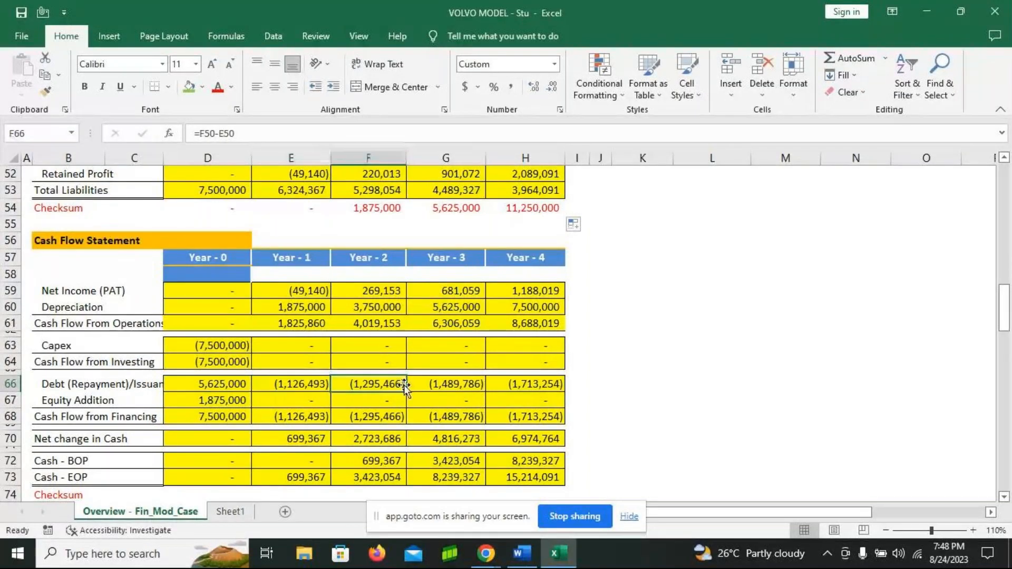
pyautogui.click(211, 401)
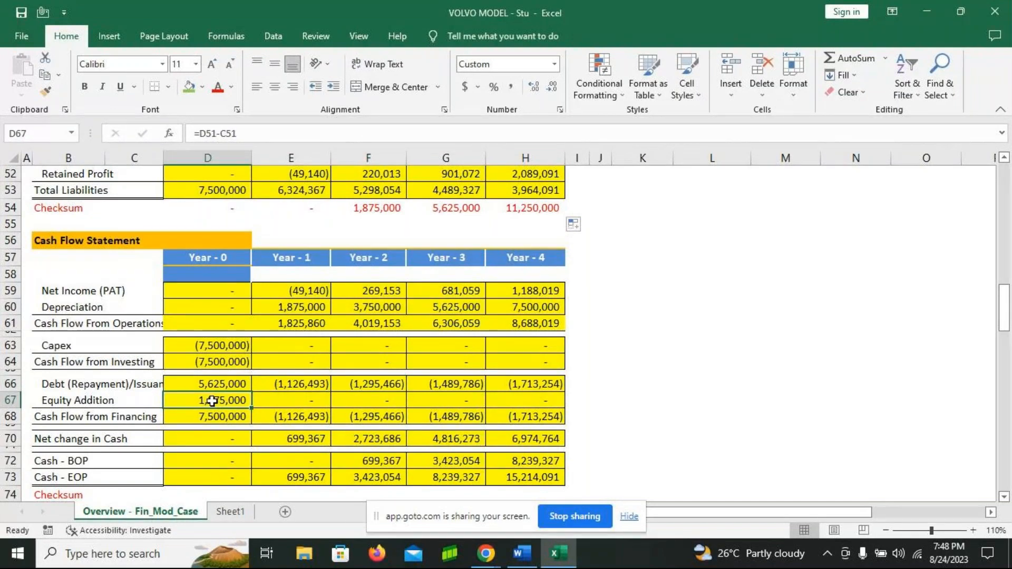
pyautogui.click(265, 399)
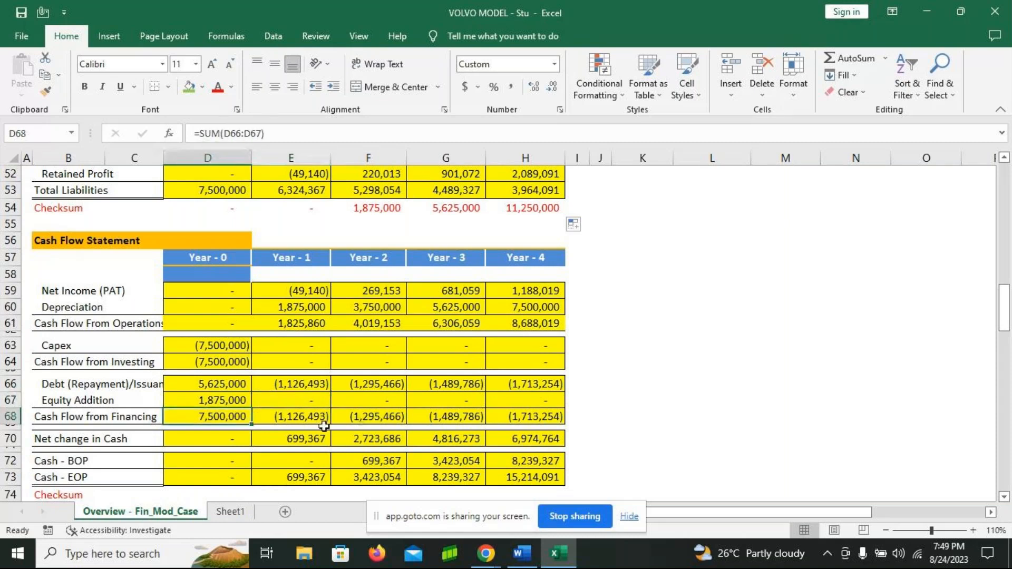
# - Examine the Year 0 formulas for net change in cash and closing cash in the Cash Flow Statement
pyautogui.press('Down')
pyautogui.scroll(-1, 265, 424)
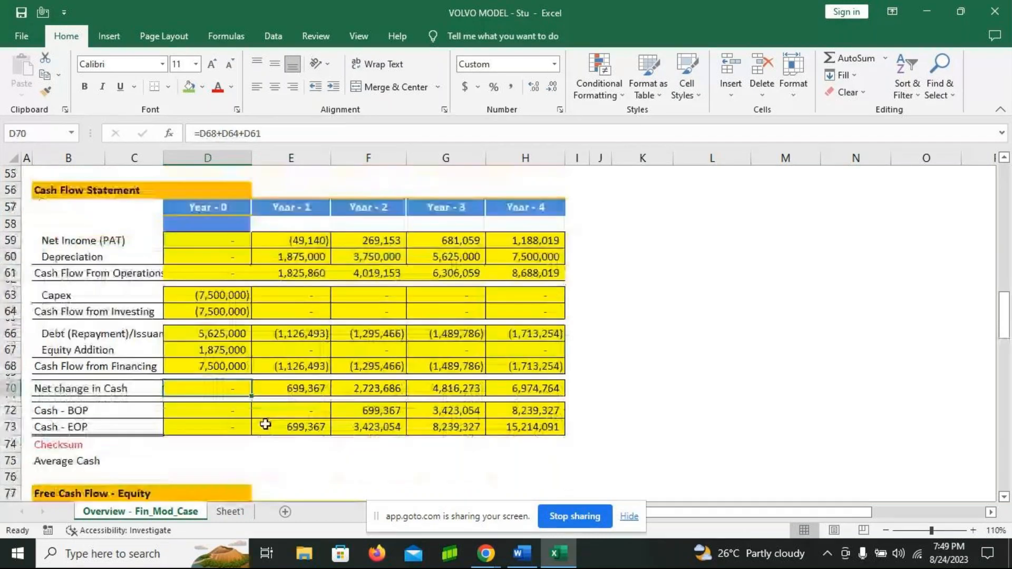
pyautogui.click(232, 420)
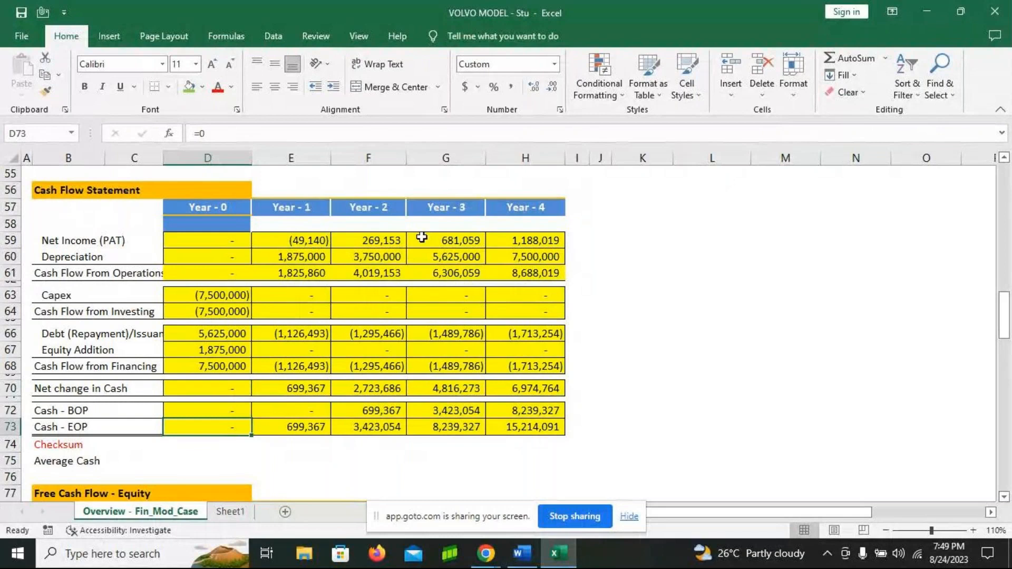
# - Trace the Year 3 Net Income (PAT) in G59 back to its source cell in the Income Statement
pyautogui.click(466, 243)
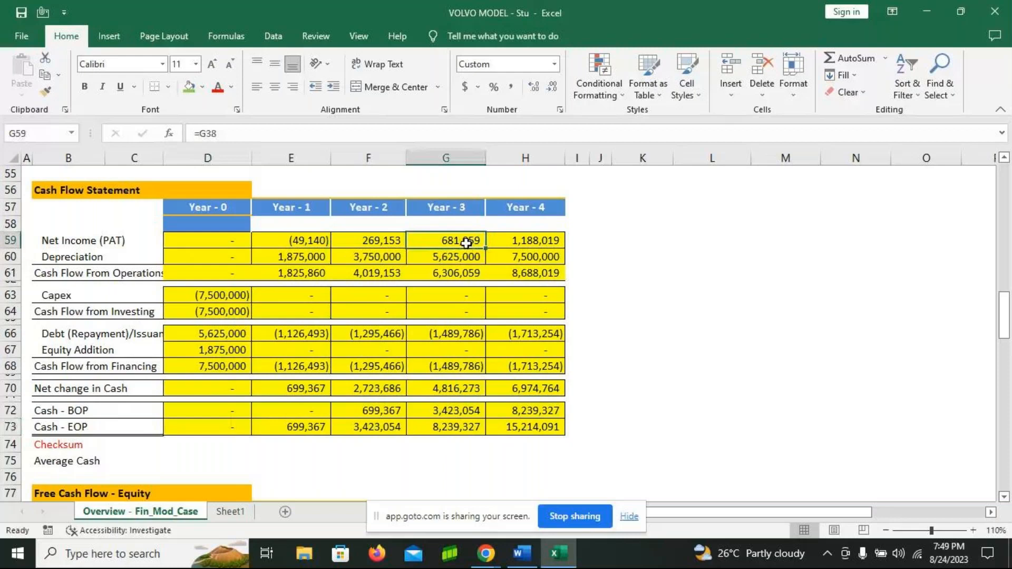
pyautogui.scroll(3, 425, 299)
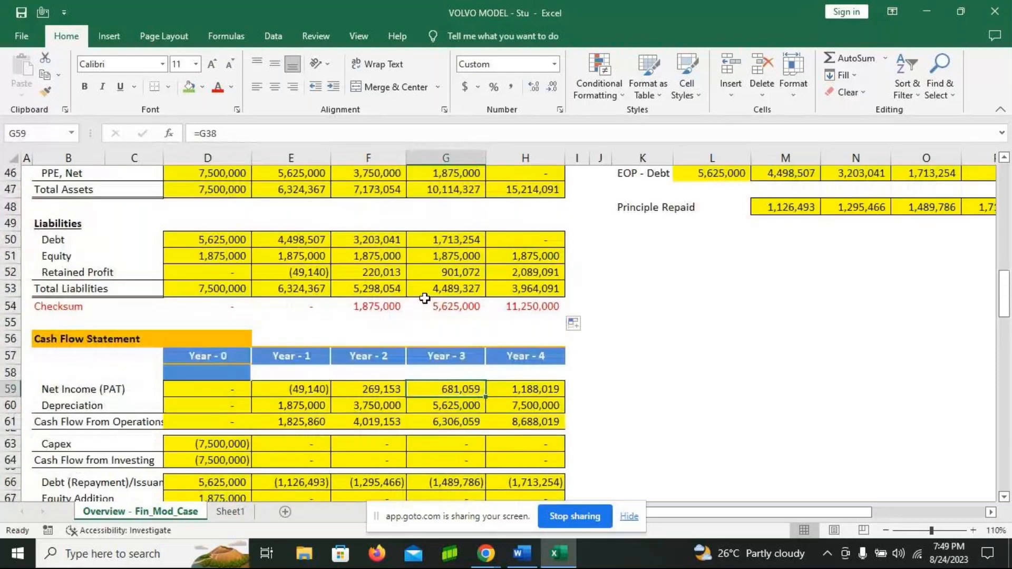
pyautogui.scroll(2, 425, 299)
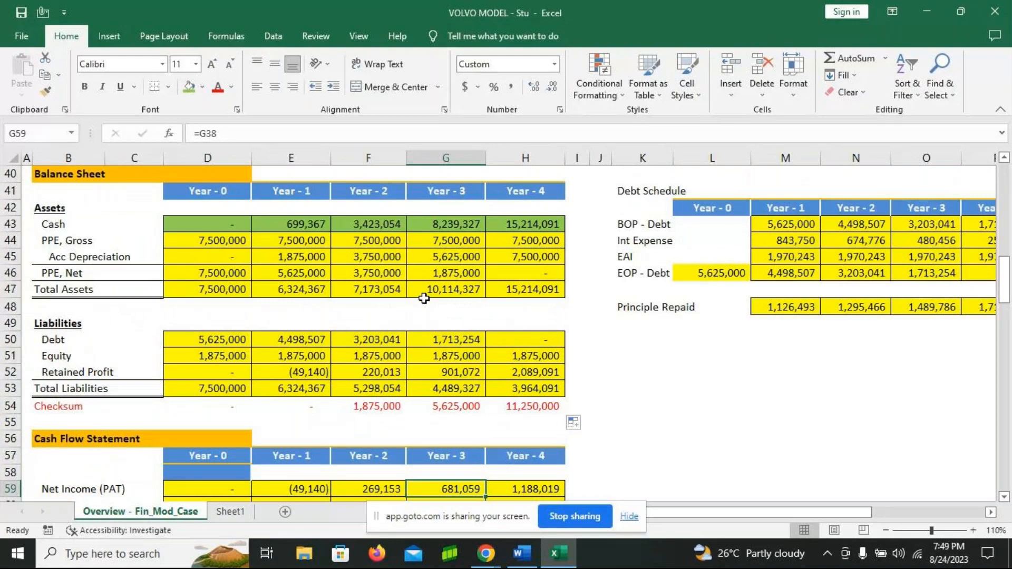
pyautogui.hotkey('ctrl', '[')
pyautogui.scroll(2, 473, 296)
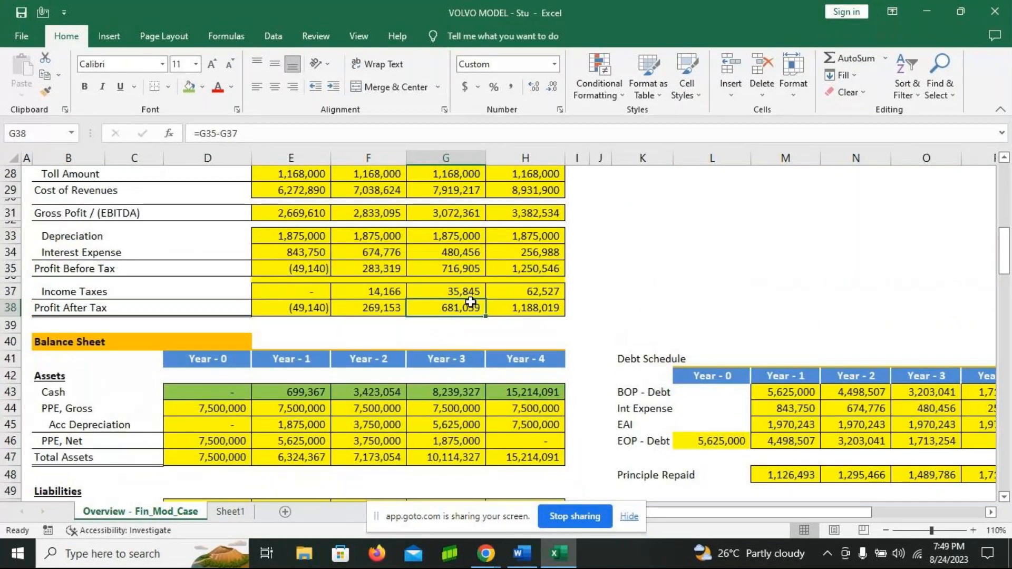
# - Examine the Revenue formulas for Year 1 through Year 4 in the Income Statement
pyautogui.scroll(3, 536, 332)
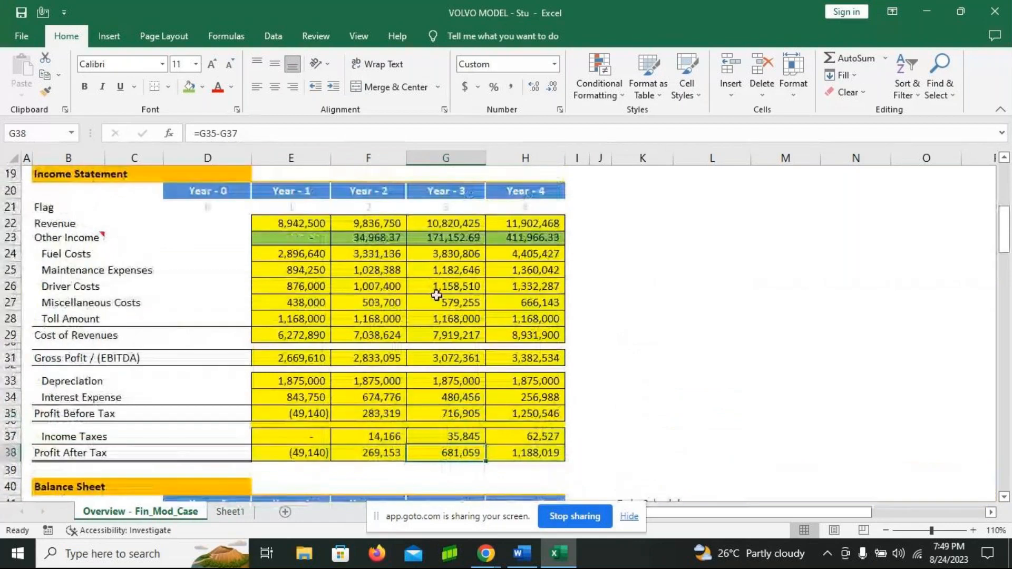
pyautogui.click(319, 224)
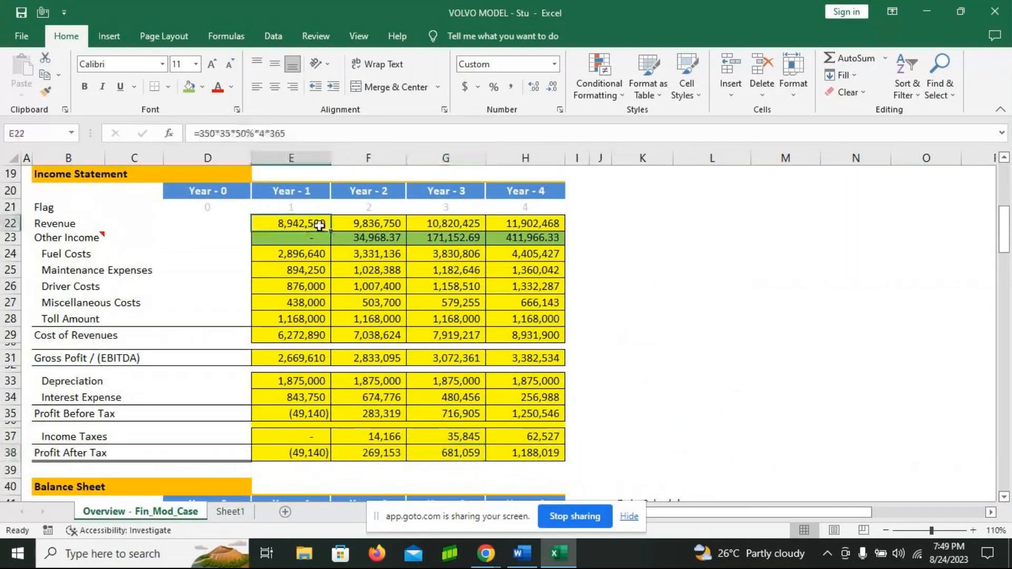
pyautogui.click(400, 220)
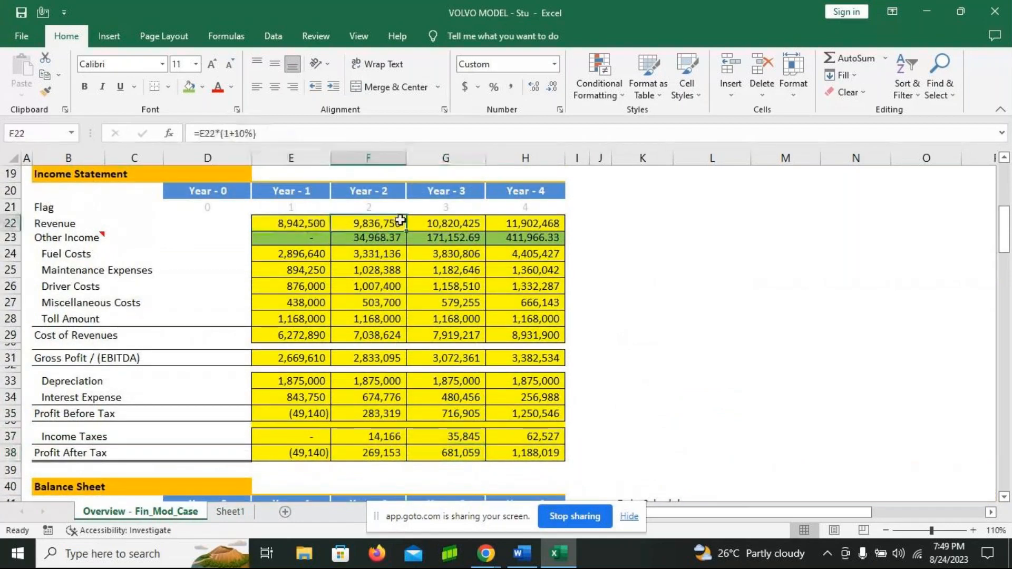
pyautogui.click(437, 221)
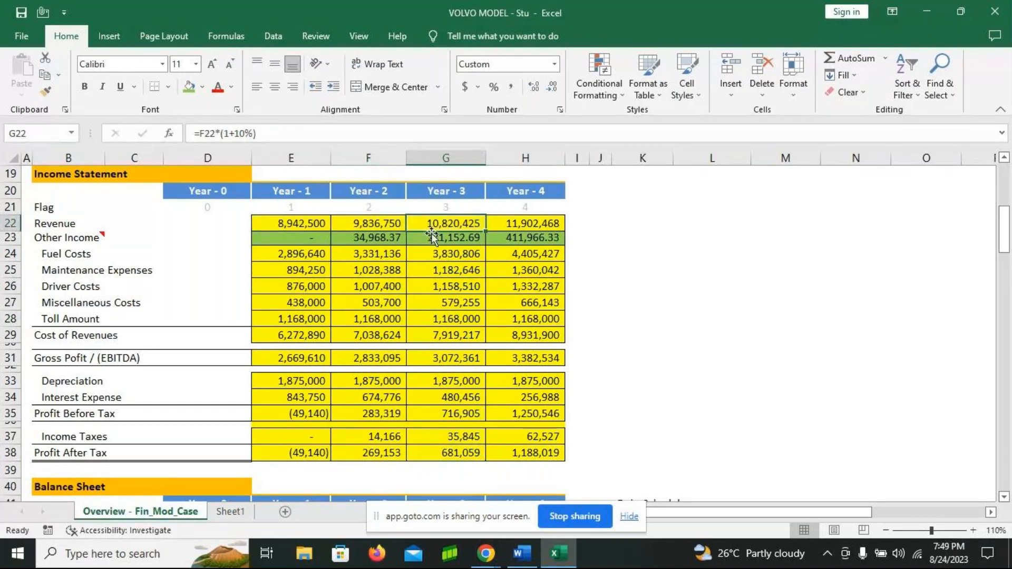
pyautogui.click(374, 224)
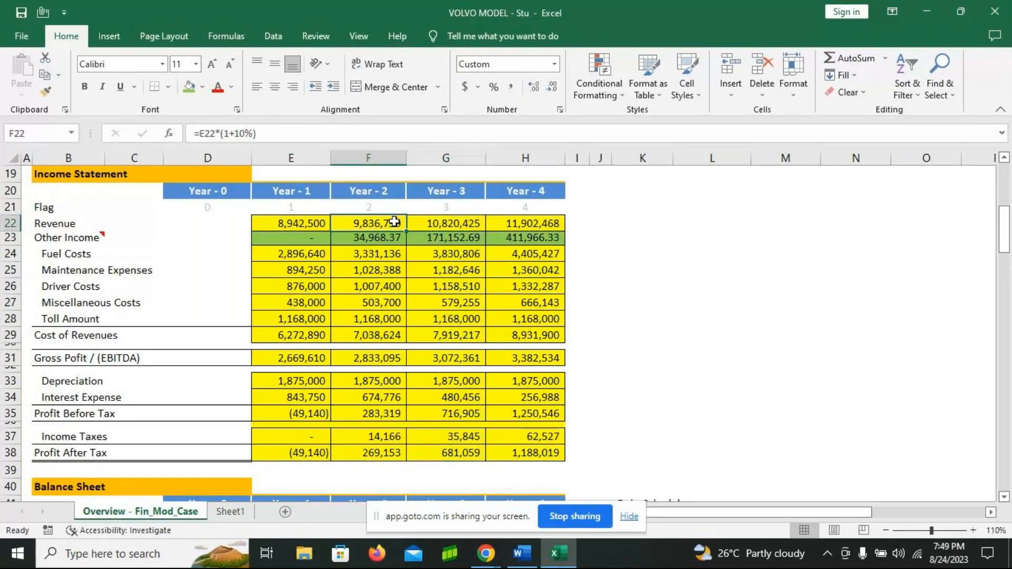
pyautogui.click(431, 222)
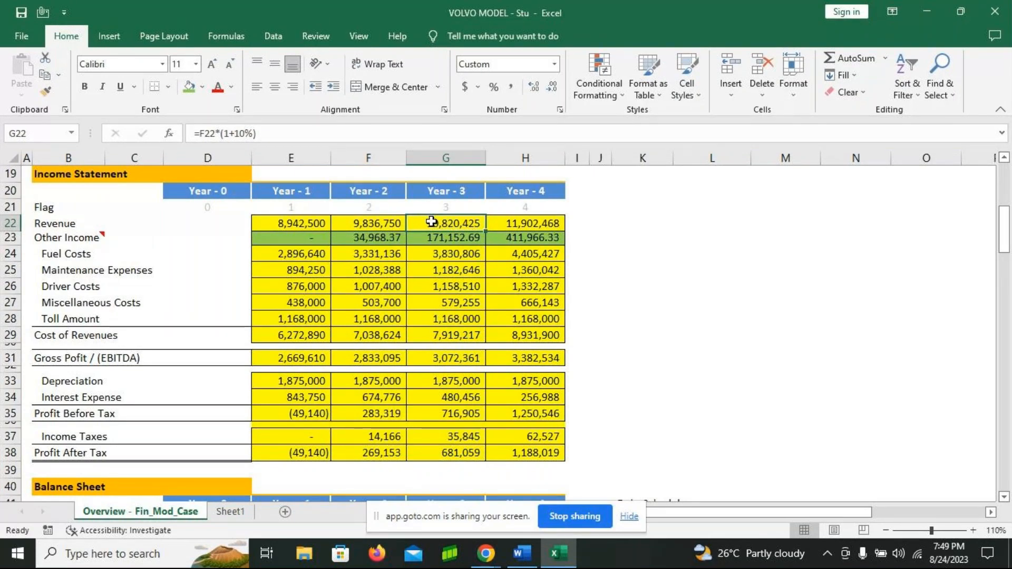
pyautogui.click(501, 223)
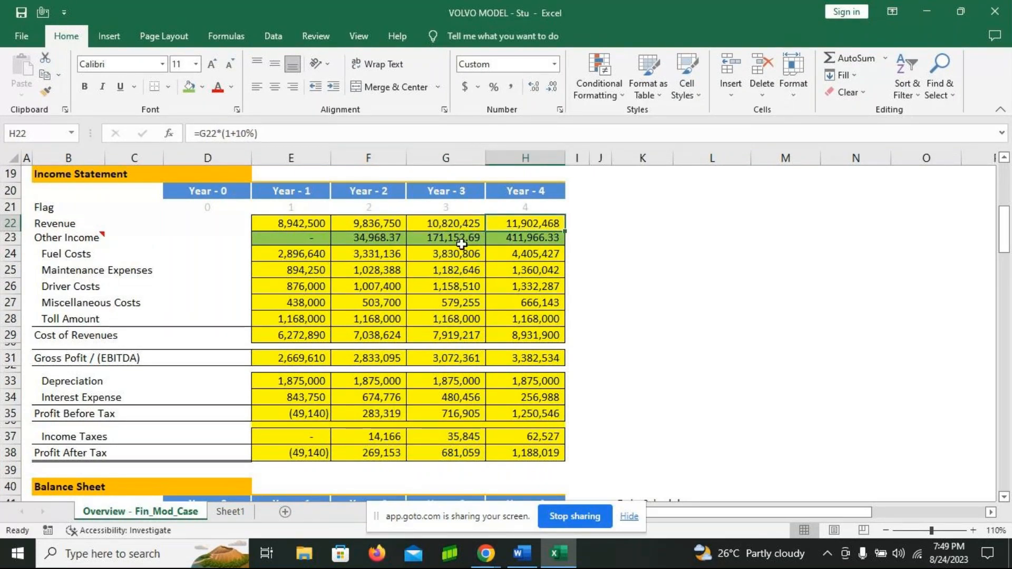
pyautogui.scroll(-1, 459, 244)
pyautogui.scroll(1, 459, 244)
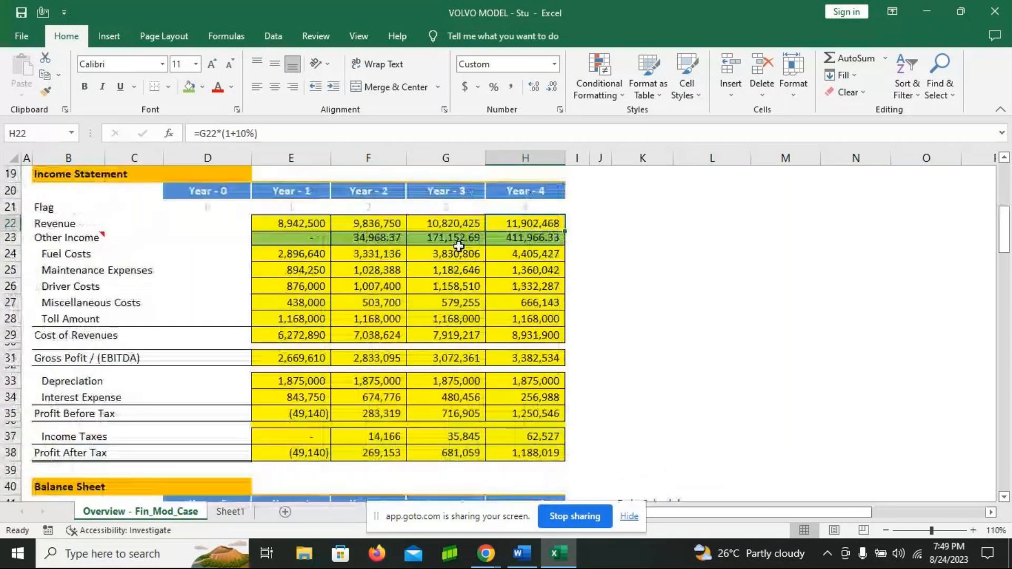
# - Review the Free Cash Flow - Equity section and the Returns Analysis - Equity section below it
pyautogui.scroll(-1, 524, 315)
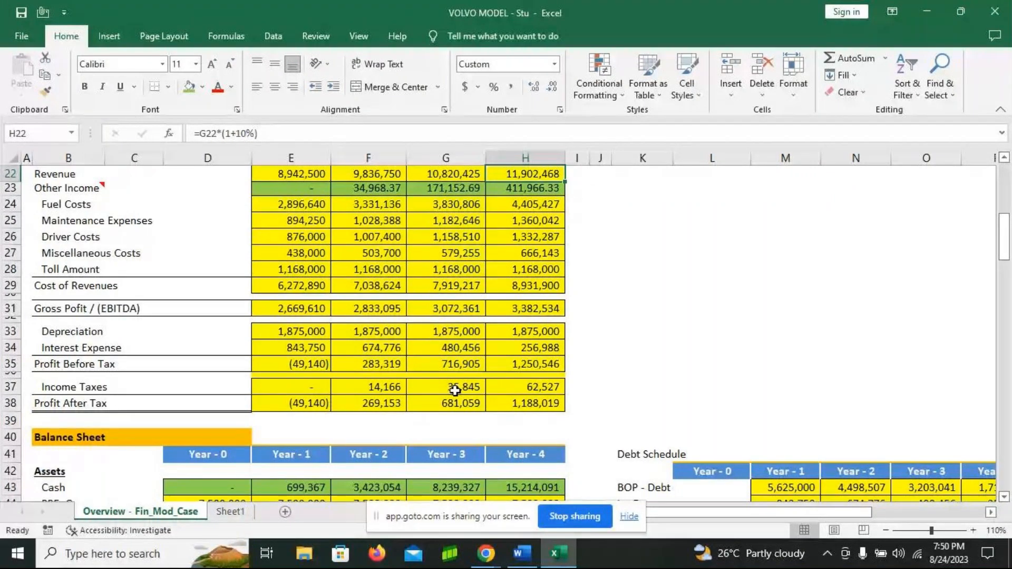
pyautogui.scroll(-3, 454, 391)
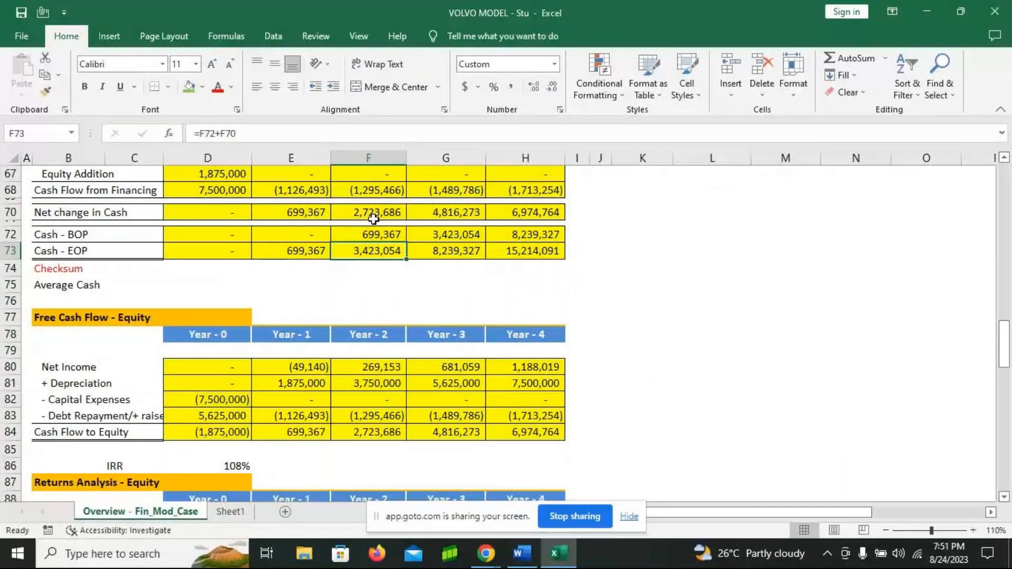
pyautogui.scroll(-1, 519, 309)
pyautogui.scroll(-1, 519, 309)
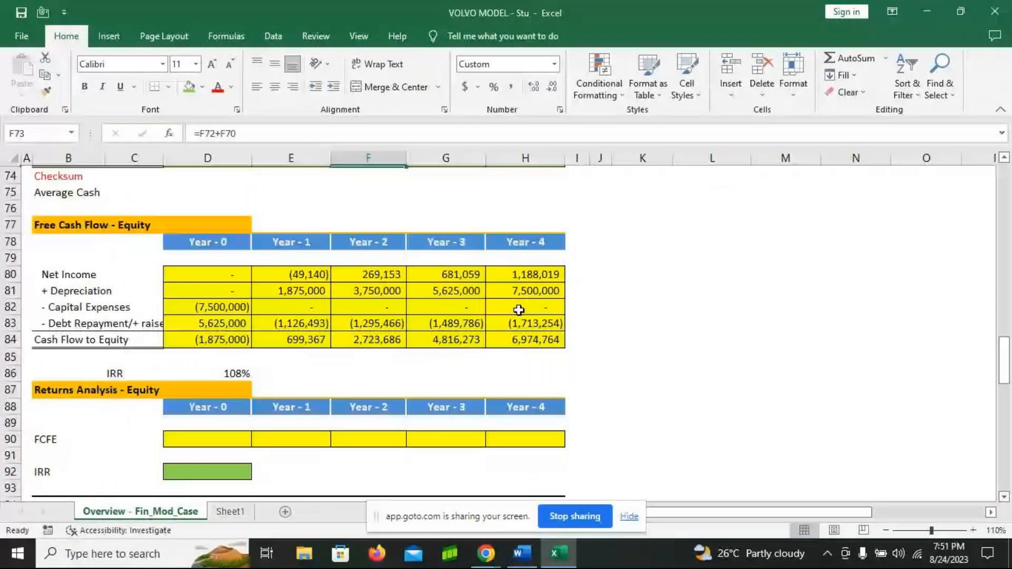
pyautogui.scroll(-3, 520, 310)
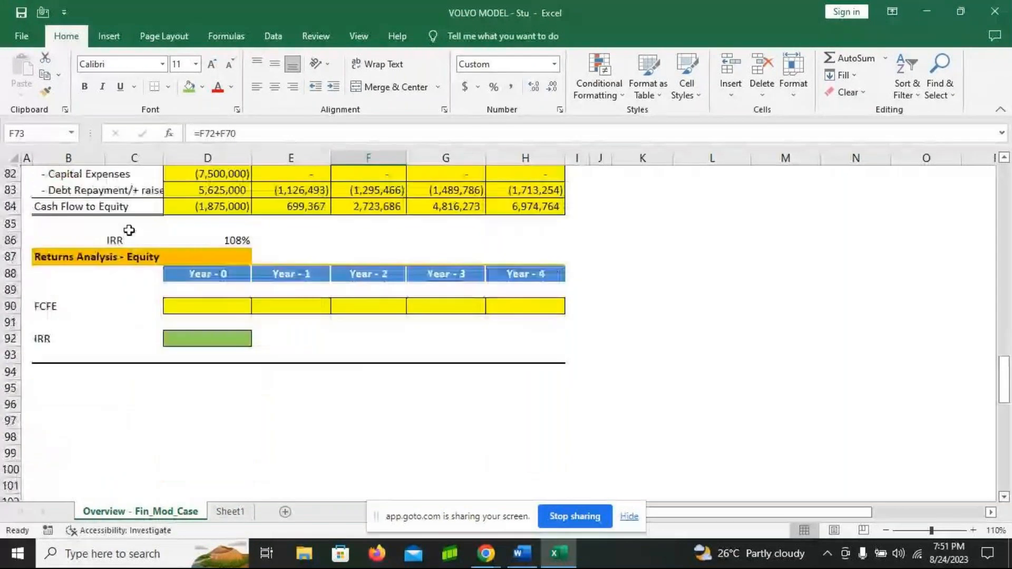
# - Switch to the GoTo meeting window to check the participants, and return to the VOLVO MODEL workbook in Excel
pyautogui.moveTo(486, 553)
pyautogui.click(448, 438)
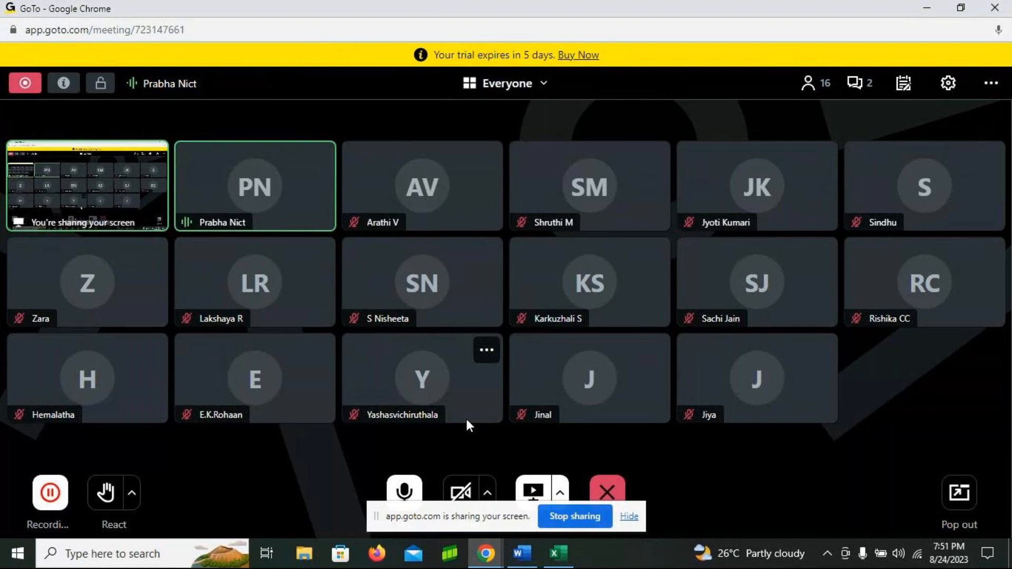
pyautogui.click(562, 562)
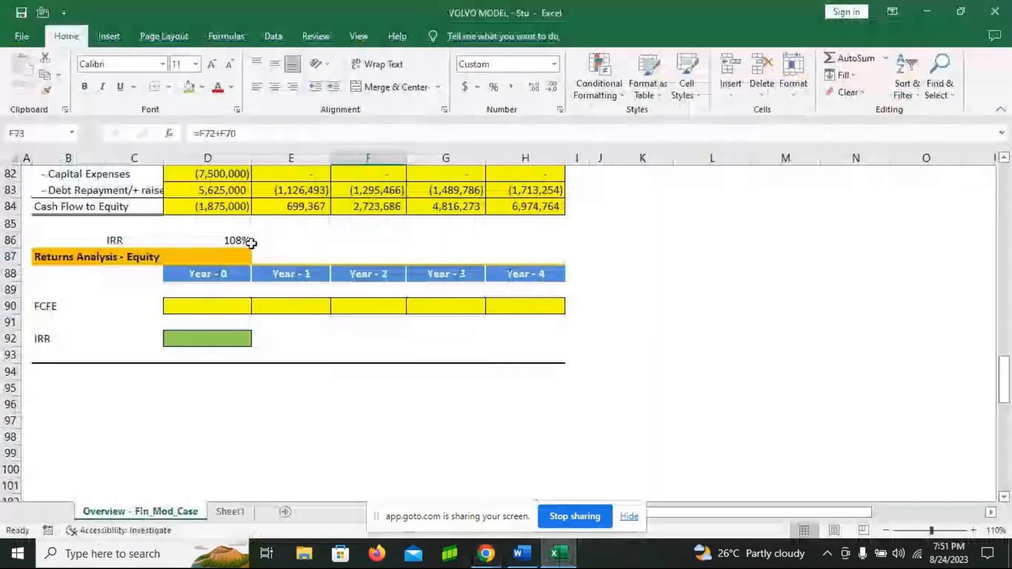
# - Review the Cash Flow Statement, the Balance Sheet with its checksum row, and the Income Statement
pyautogui.scroll(1, 419, 255)
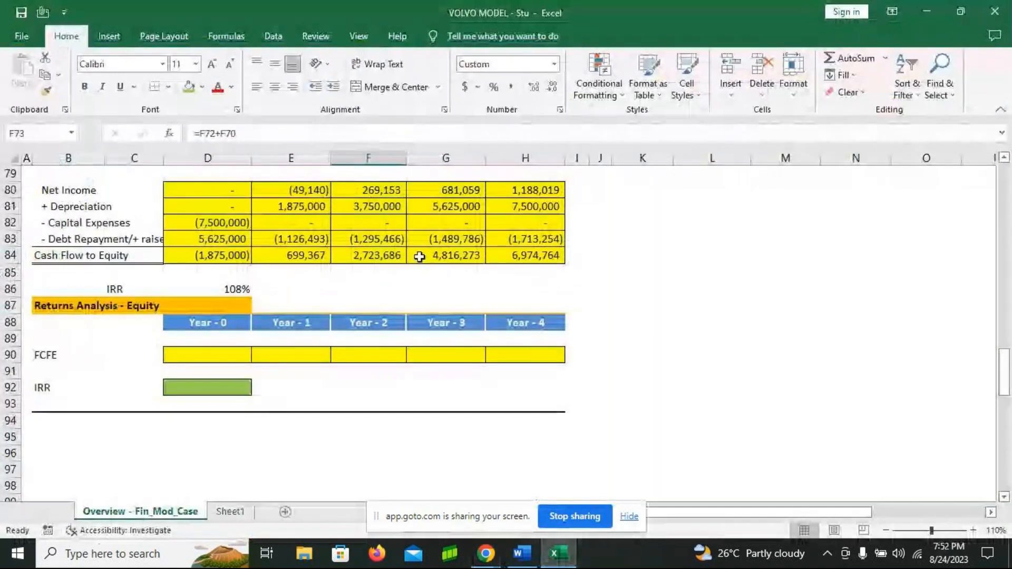
pyautogui.scroll(3, 419, 257)
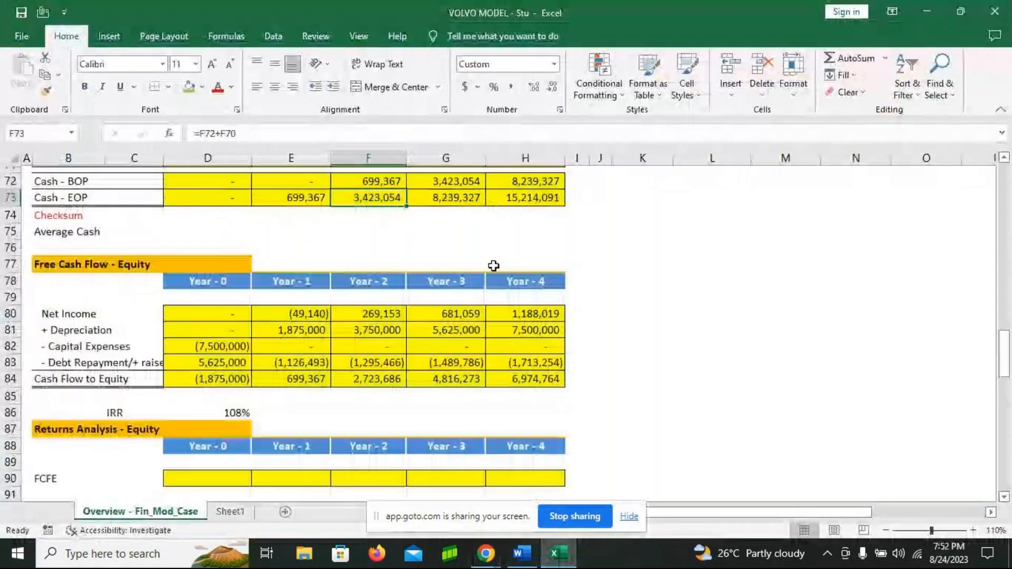
pyautogui.scroll(4, 494, 266)
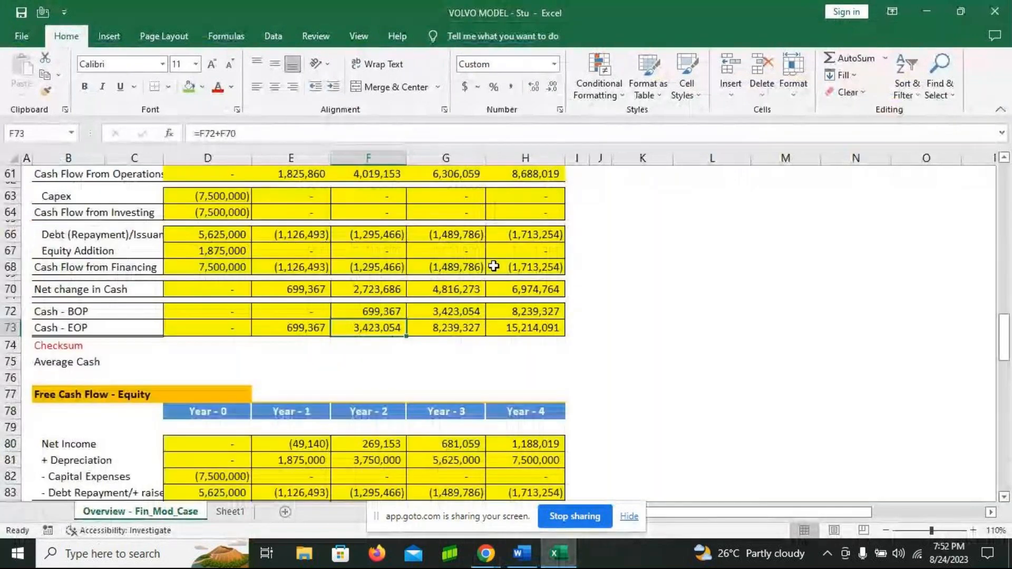
pyautogui.scroll(1, 494, 266)
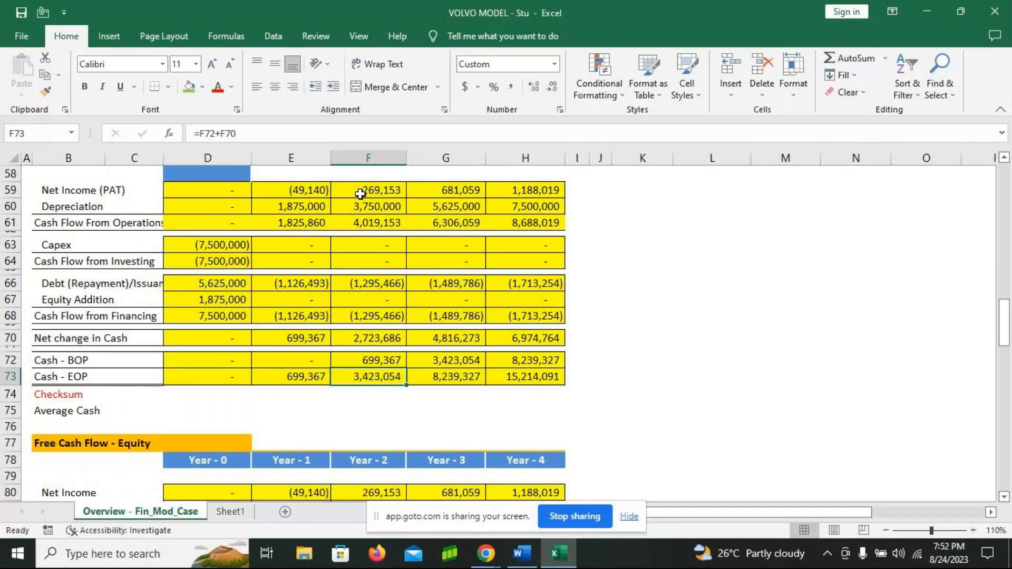
pyautogui.scroll(1, 527, 310)
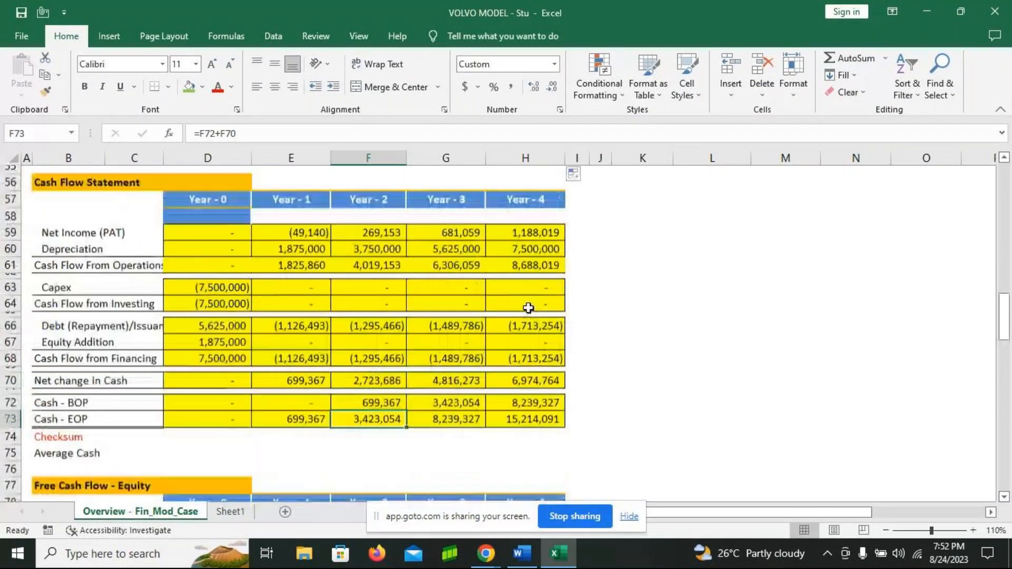
pyautogui.scroll(1, 528, 309)
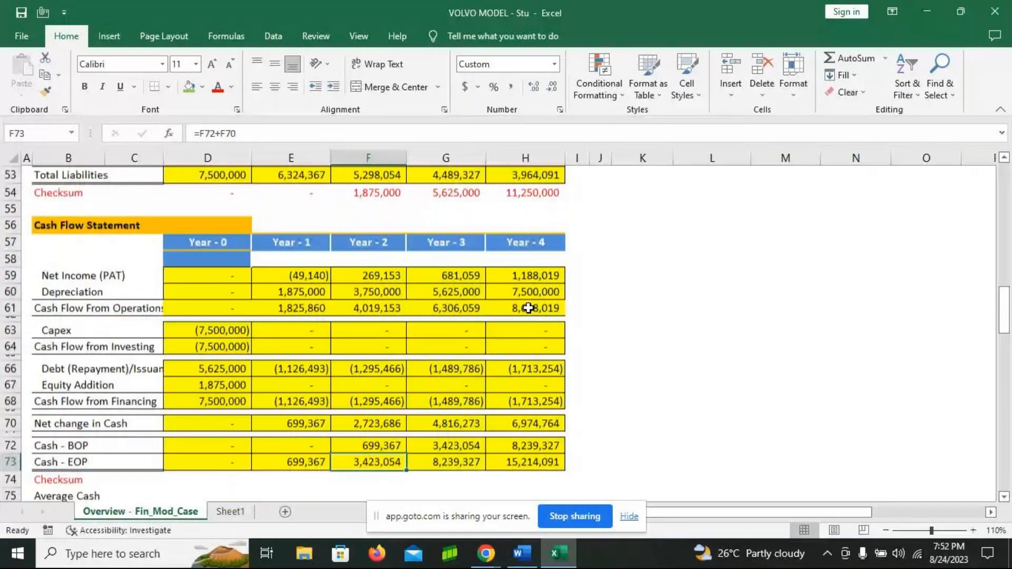
pyautogui.scroll(11, 529, 308)
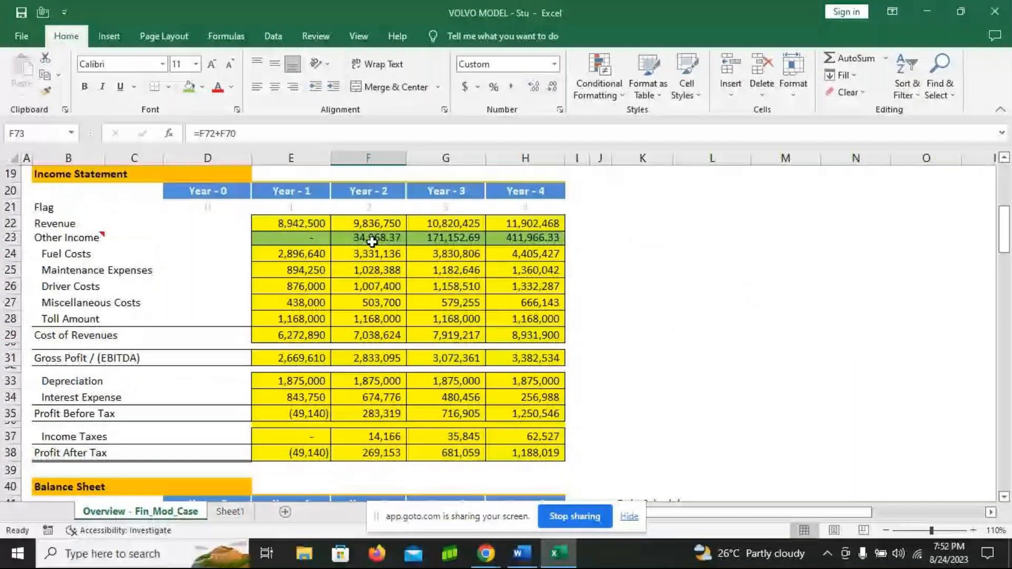
pyautogui.scroll(-5, 372, 242)
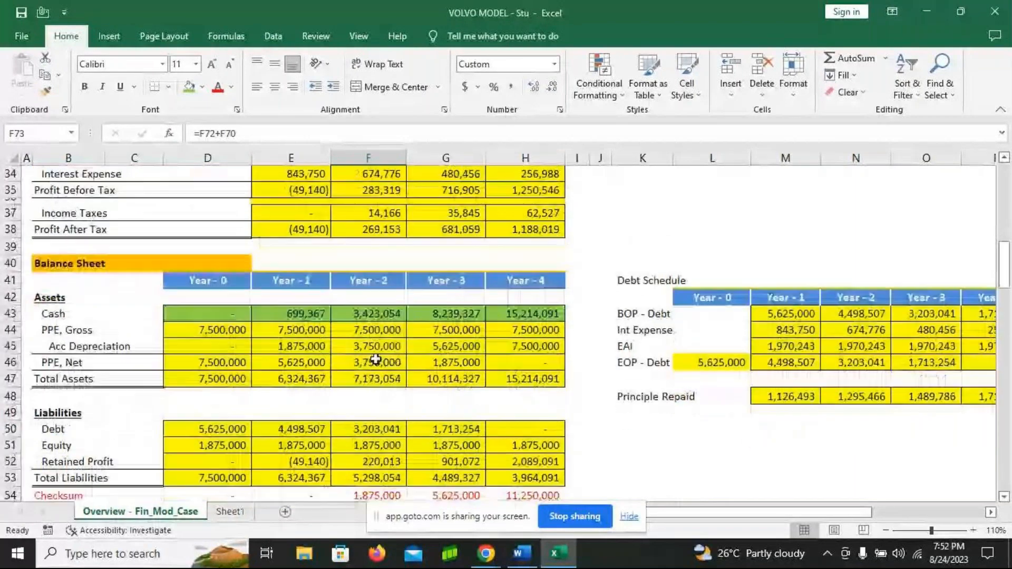
pyautogui.scroll(-3, 375, 358)
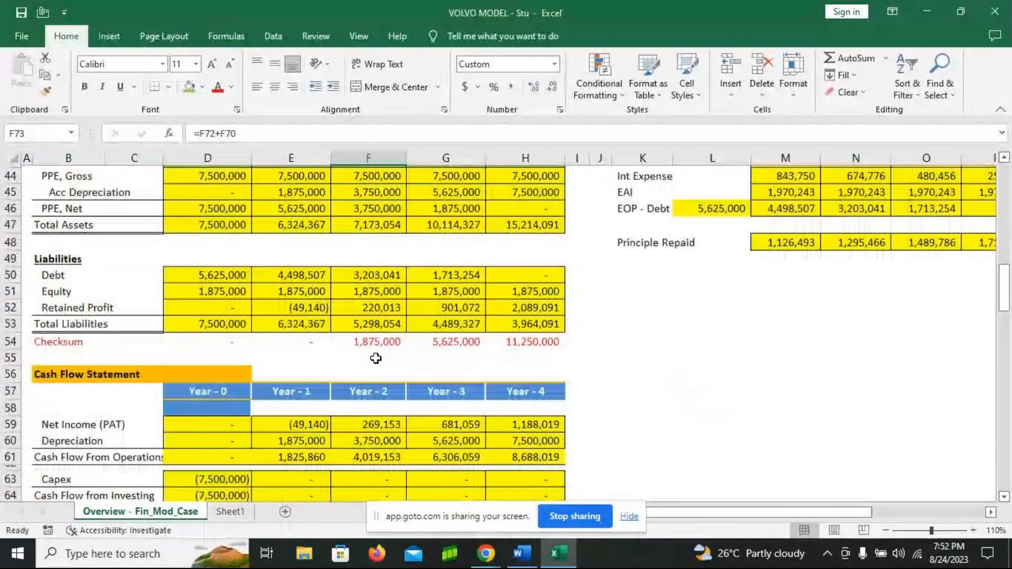
pyautogui.scroll(-2, 376, 359)
pyautogui.scroll(3, 334, 387)
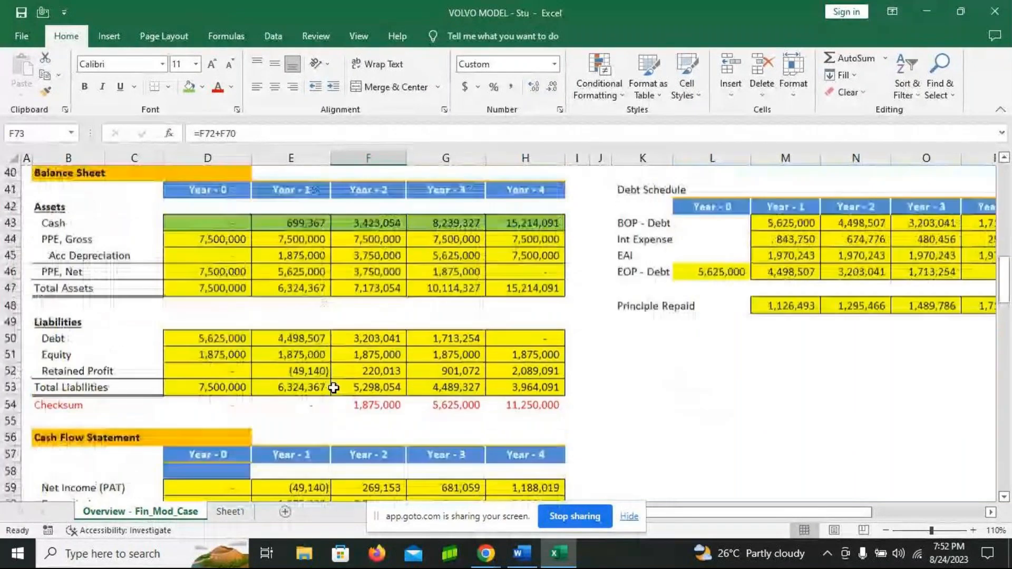
pyautogui.scroll(4, 227, 226)
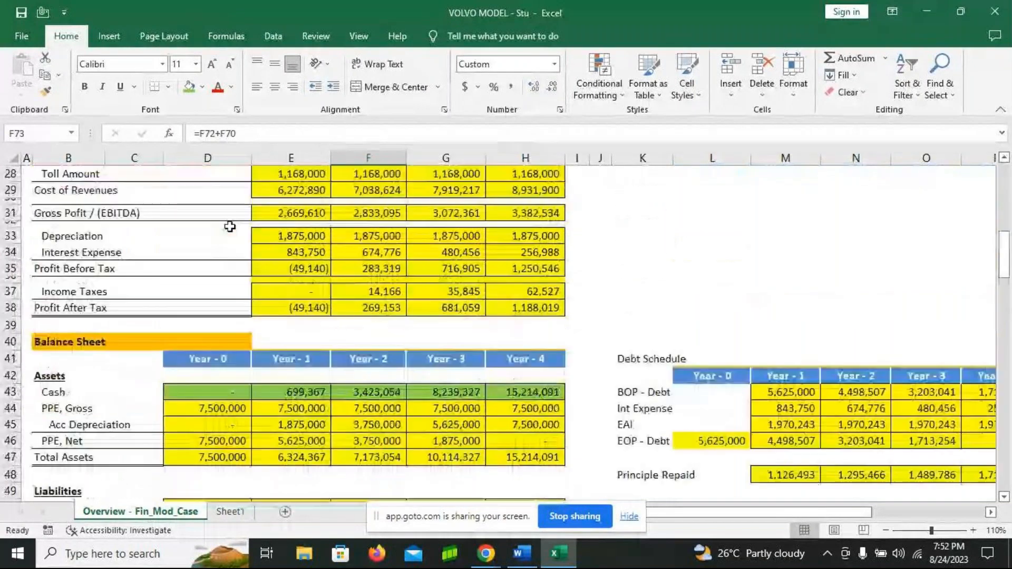
pyautogui.scroll(4, 229, 228)
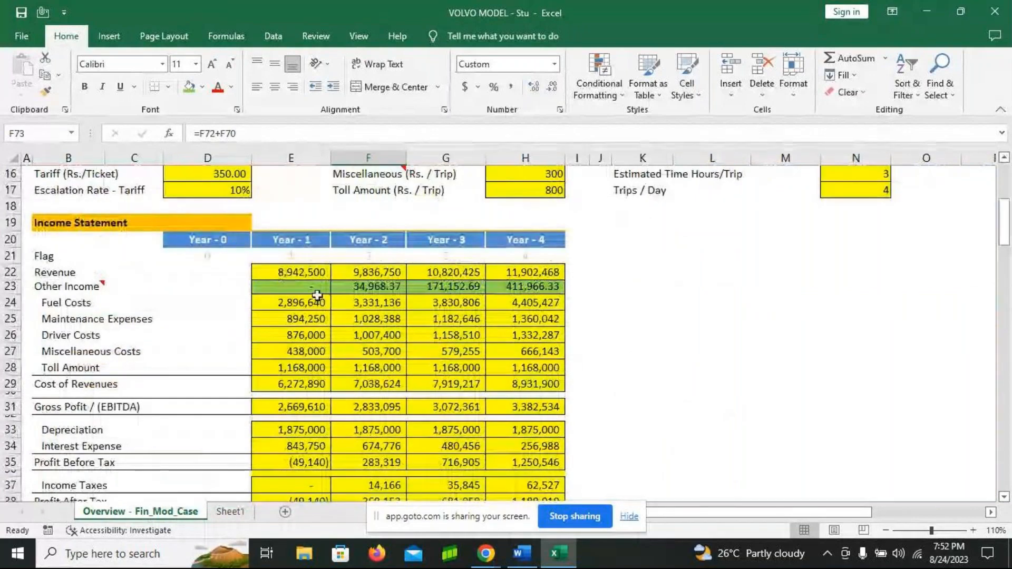
pyautogui.click(486, 553)
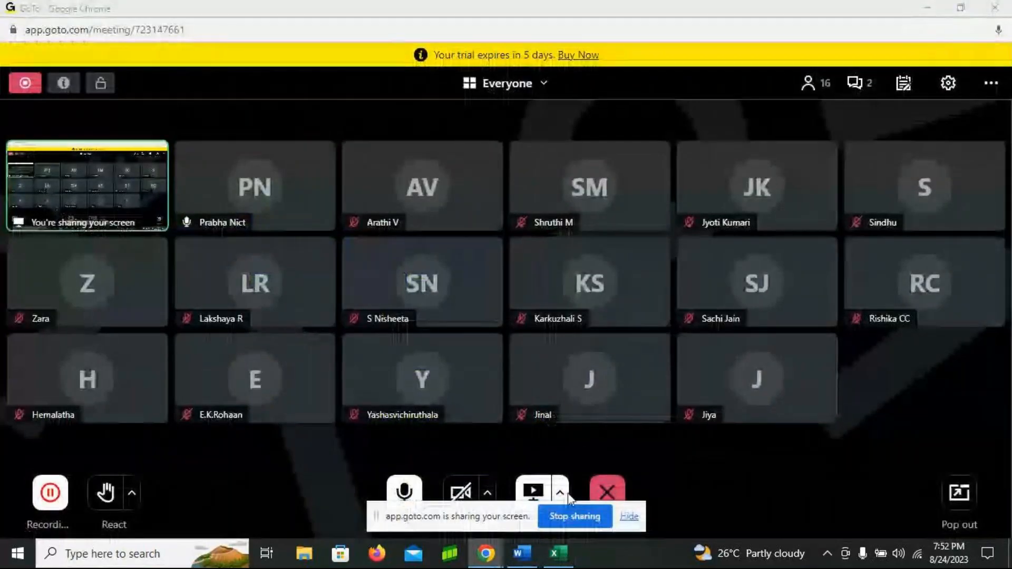
pyautogui.click(560, 552)
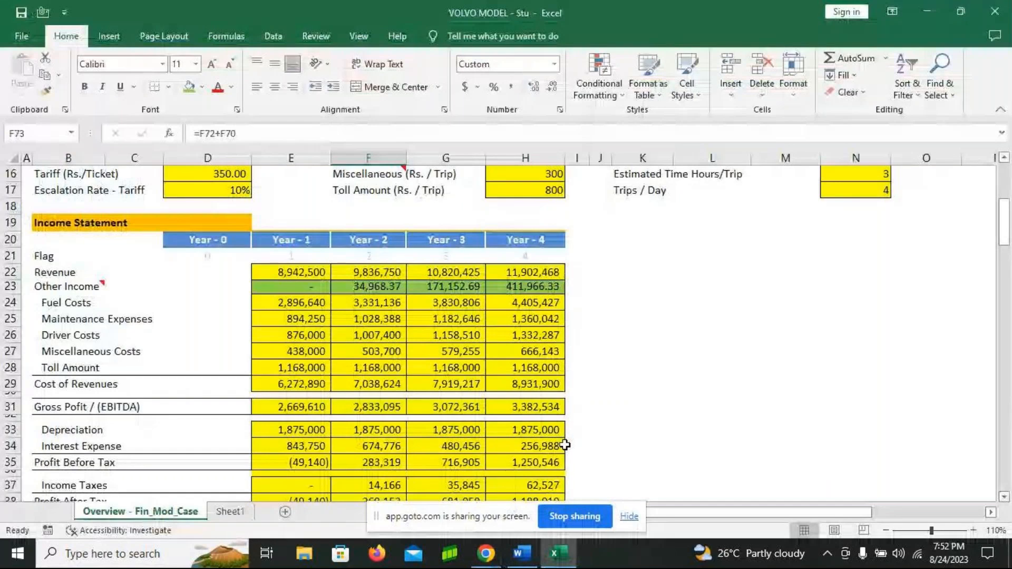
pyautogui.scroll(-3, 565, 446)
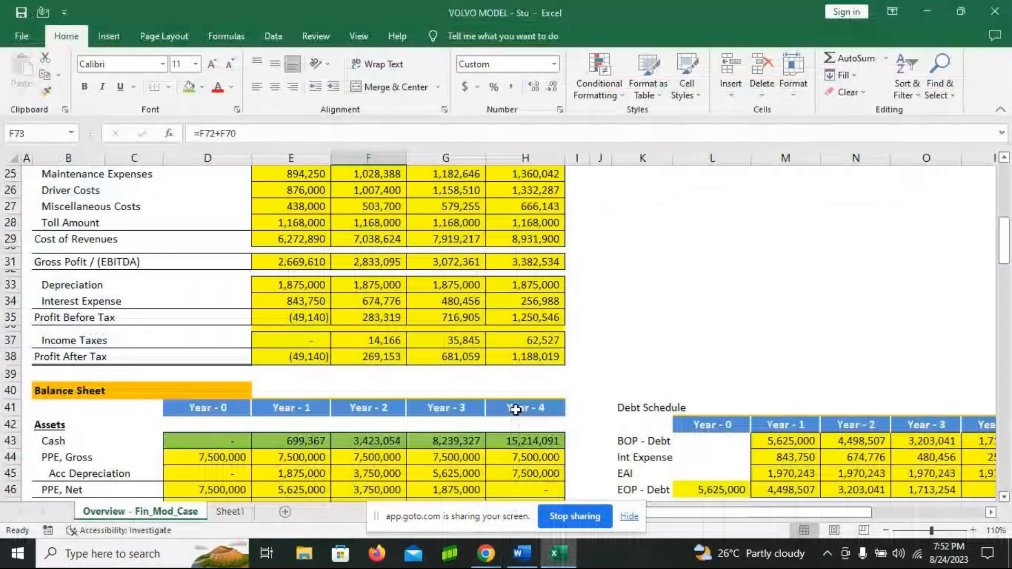
pyautogui.scroll(-8, 516, 410)
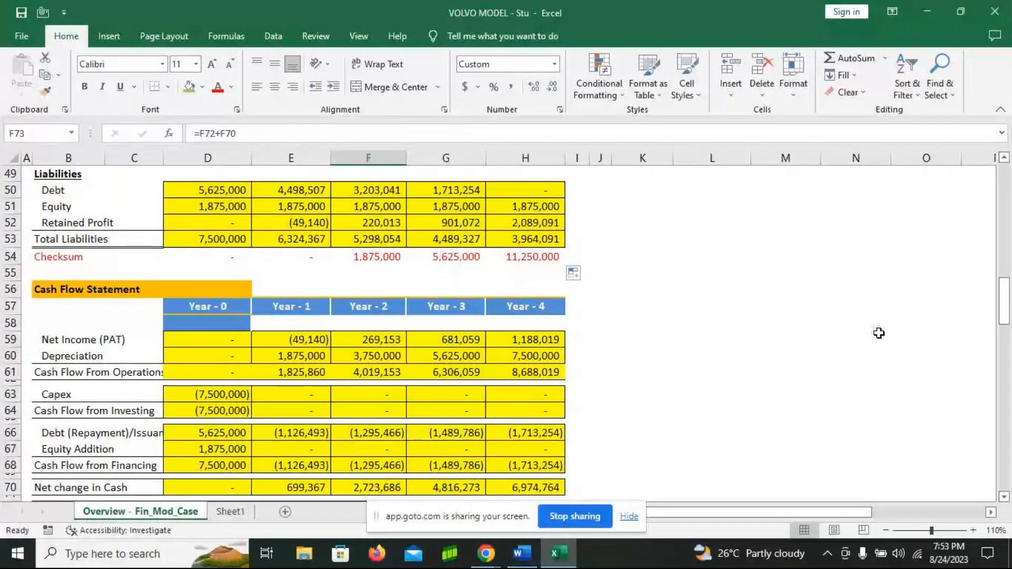
pyautogui.scroll(3, 879, 333)
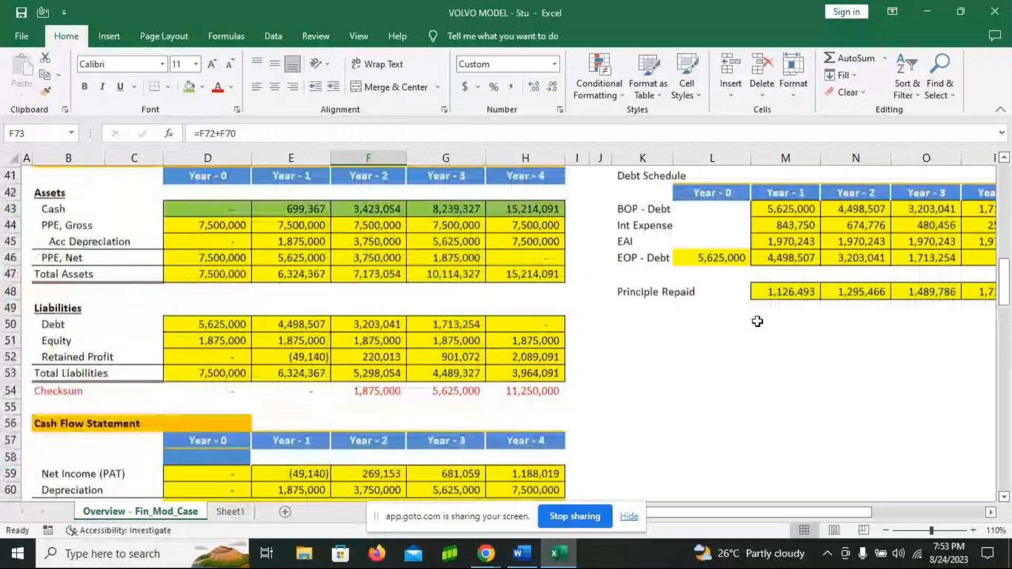
pyautogui.scroll(1, 601, 294)
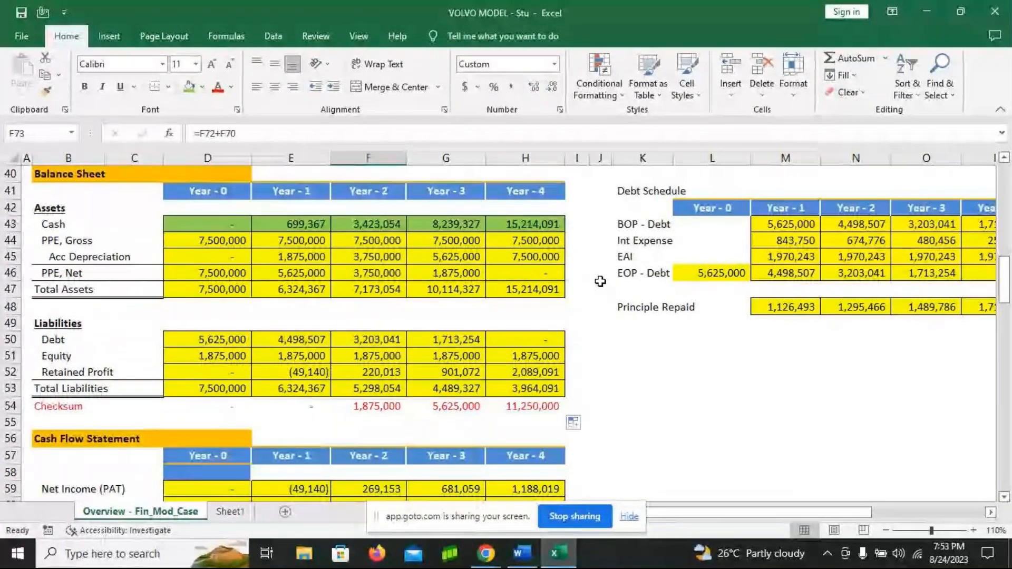
pyautogui.scroll(1, 392, 246)
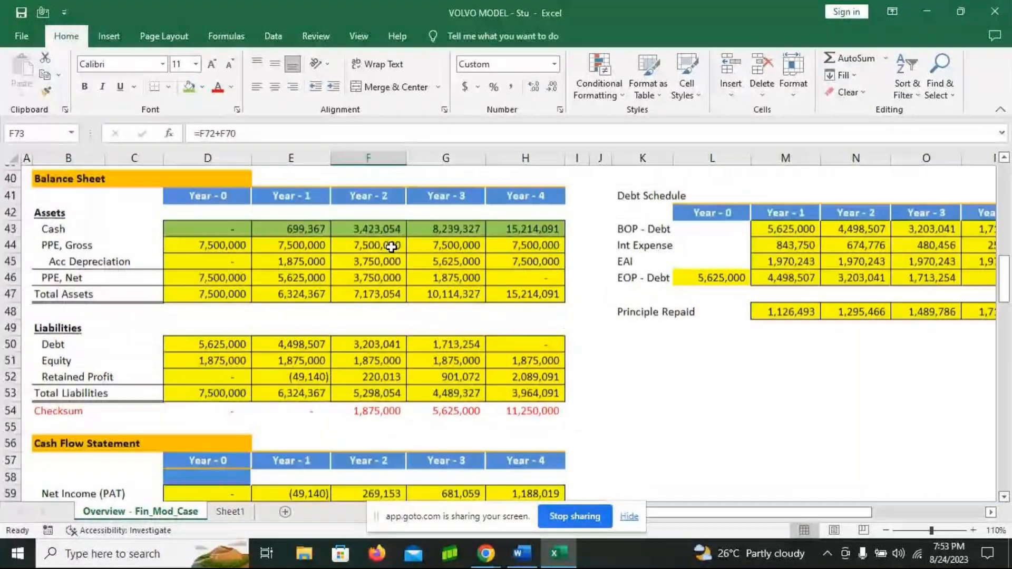
pyautogui.scroll(2, 391, 246)
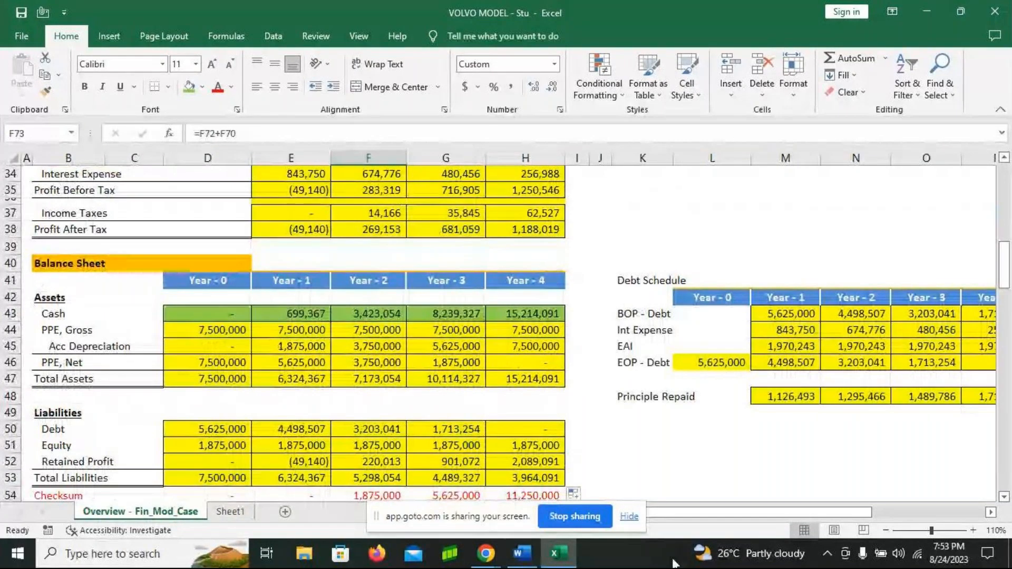
# - Switch to the GoTo meeting window and end the session for all participants
pyautogui.moveTo(486, 554)
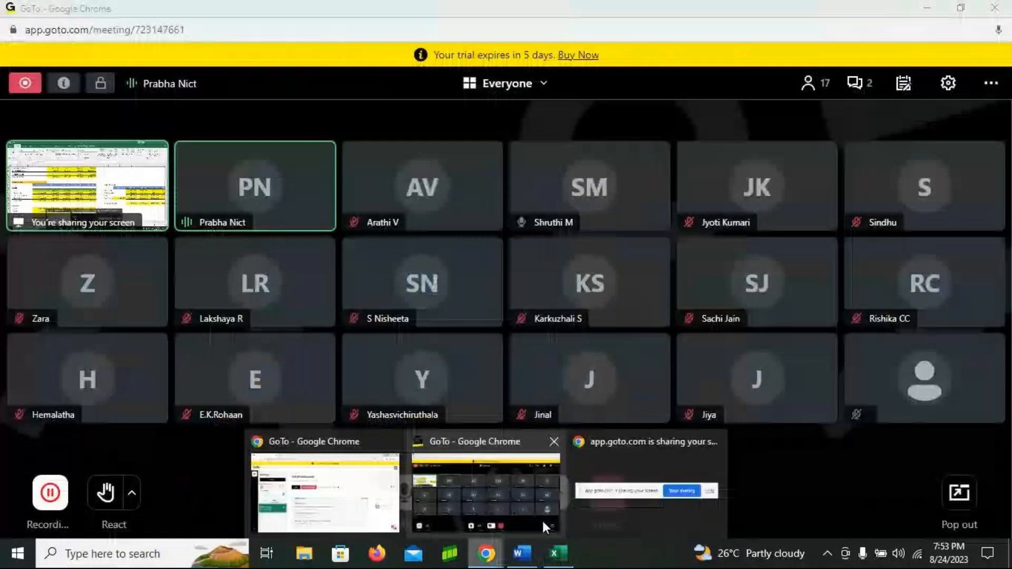
pyautogui.click(543, 521)
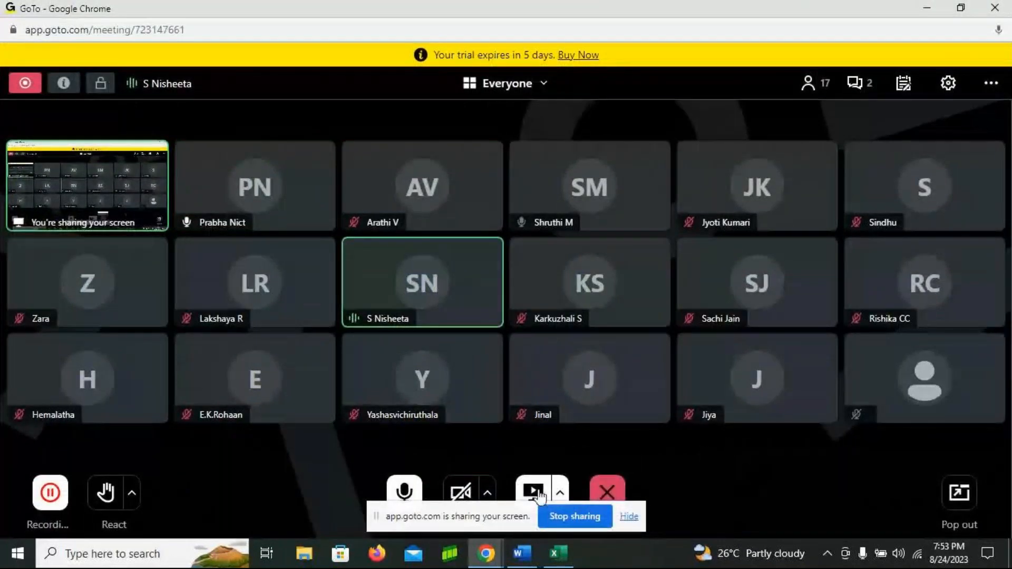
pyautogui.click(606, 492)
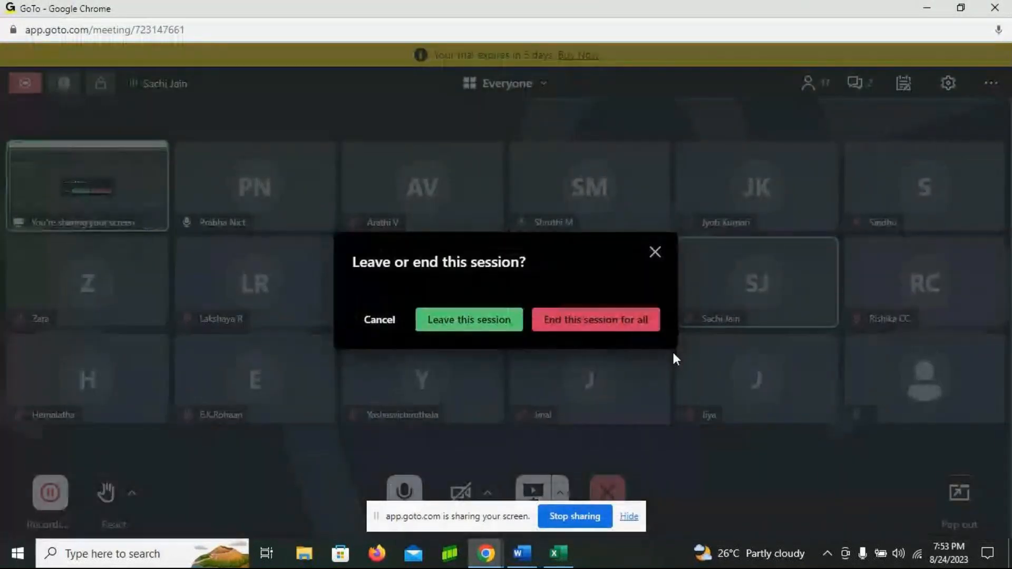
pyautogui.click(625, 326)
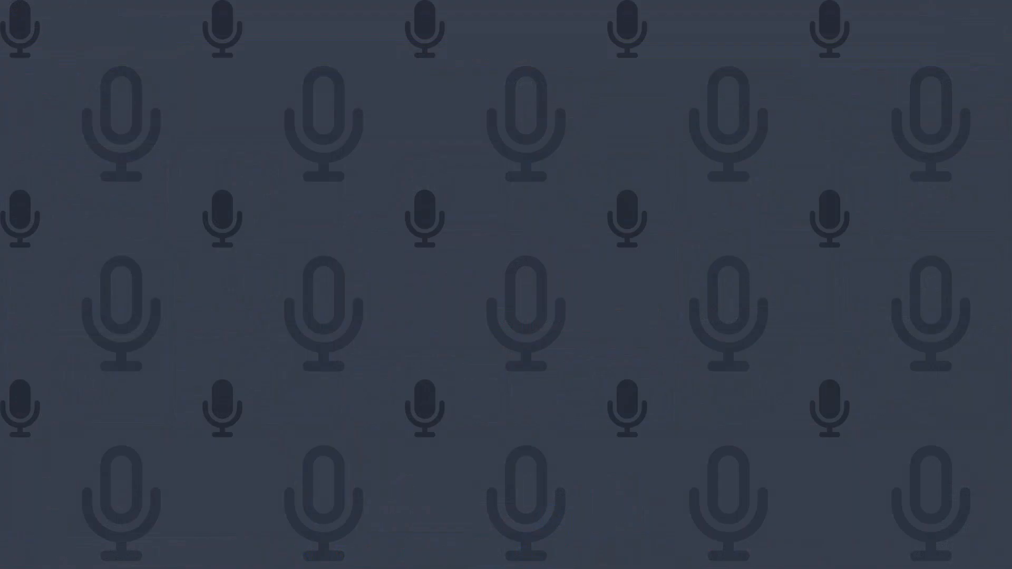